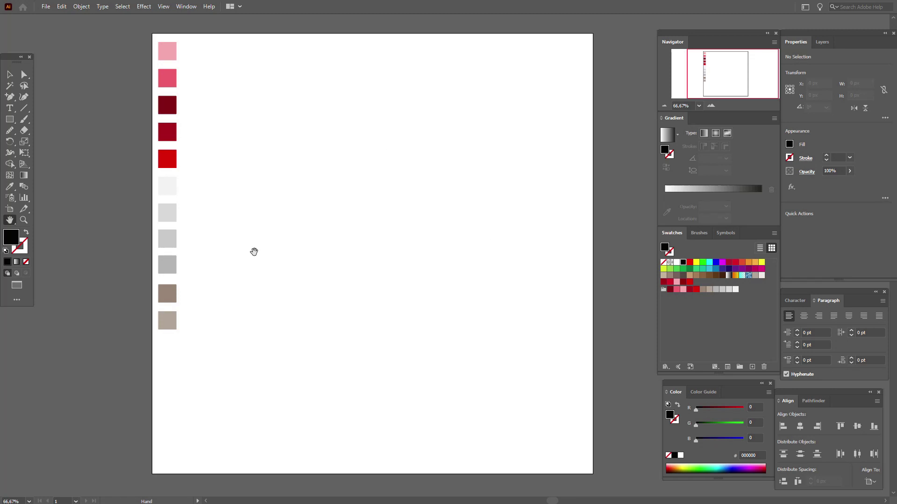
Sample the light grey swatch and draw a square box body with a wider lid rectangle across its top
click(9, 186)
click(174, 211)
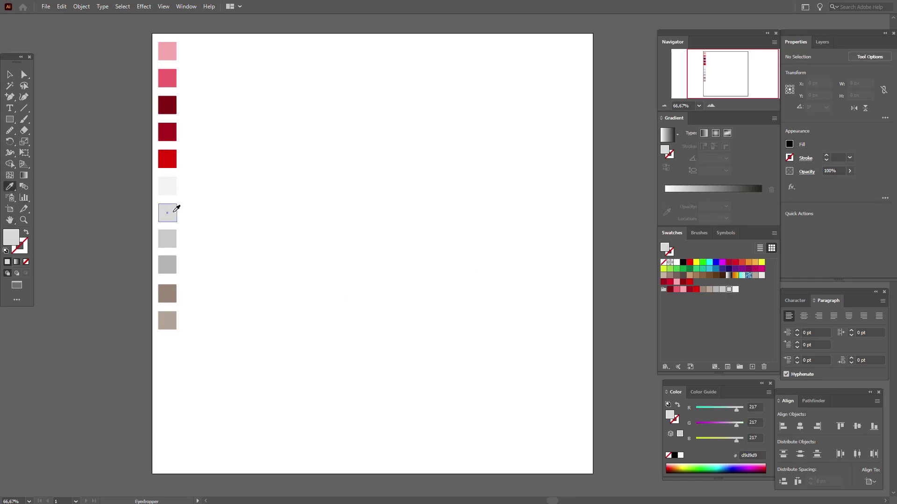
click(11, 120)
drag(291, 230, 452, 366)
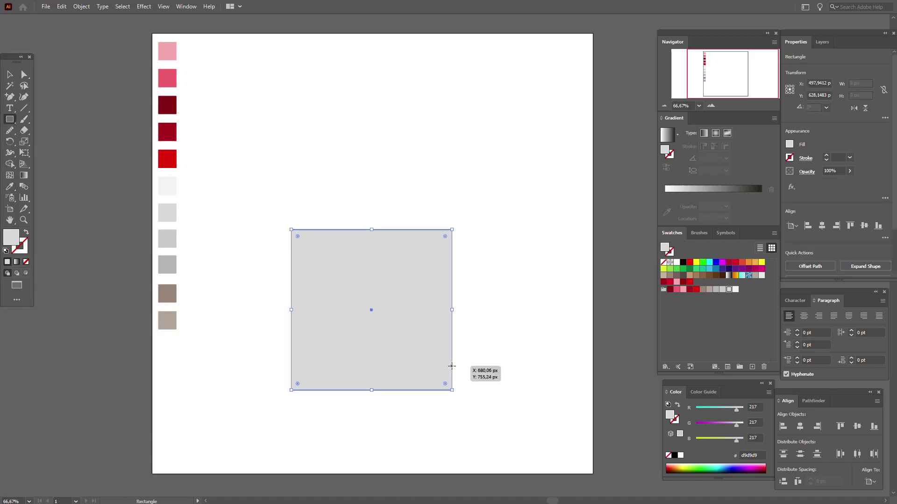
drag(267, 195, 475, 264)
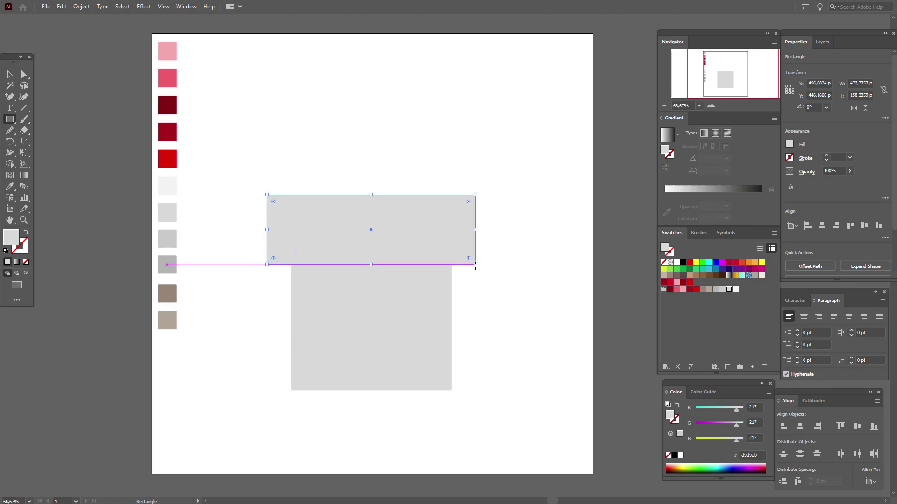
click(12, 76)
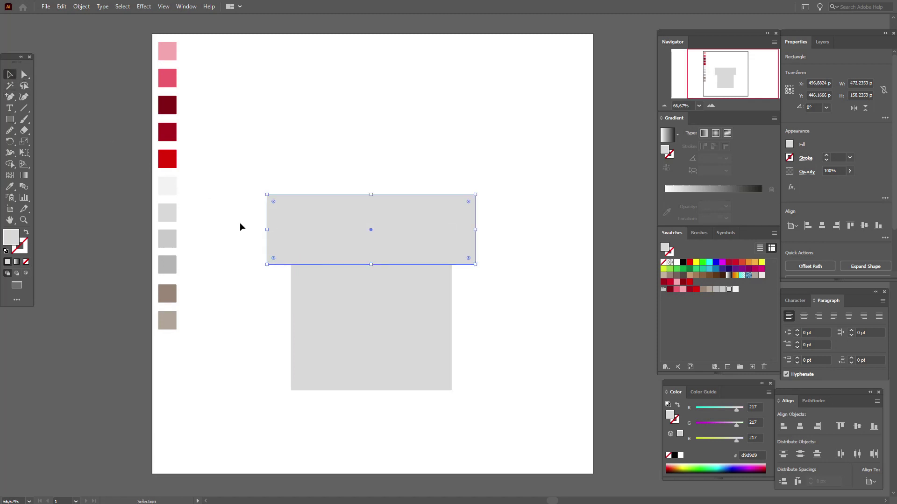
Narrow and shorten the lid rectangle and nudge it down onto the box top
drag(266, 229, 284, 229)
drag(475, 229, 461, 230)
drag(408, 239, 407, 248)
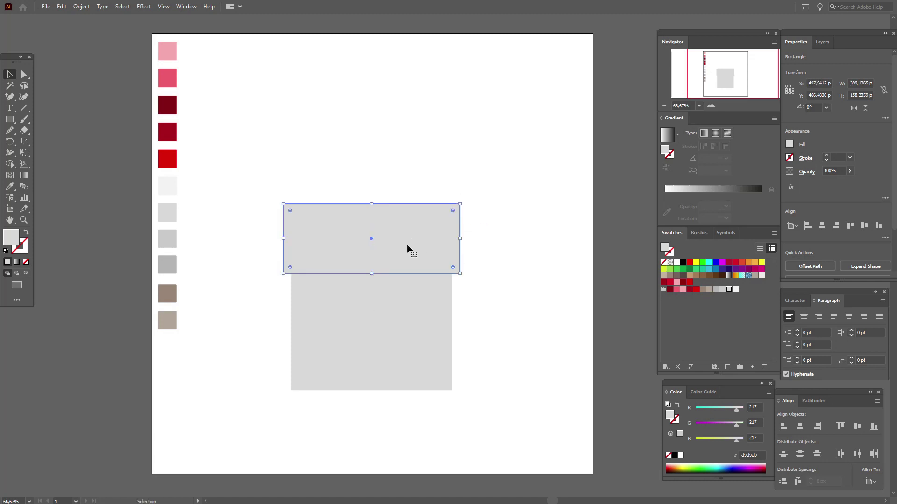
click(491, 244)
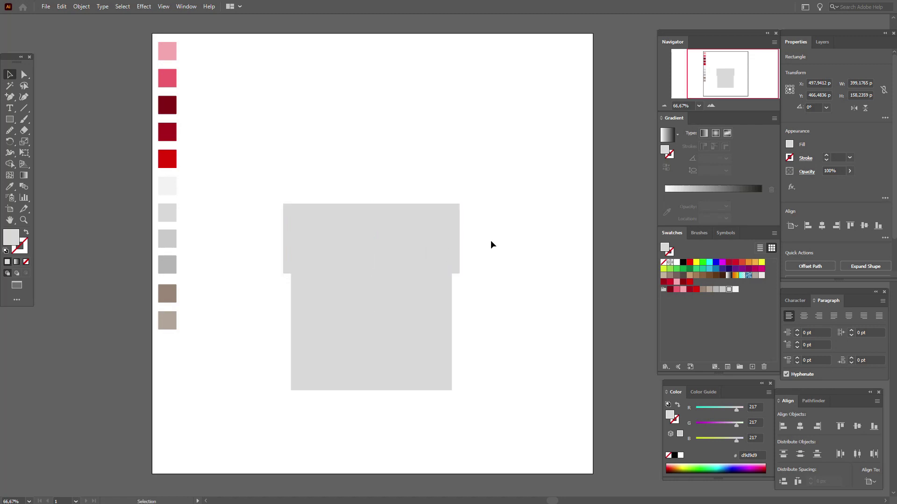
click(379, 210)
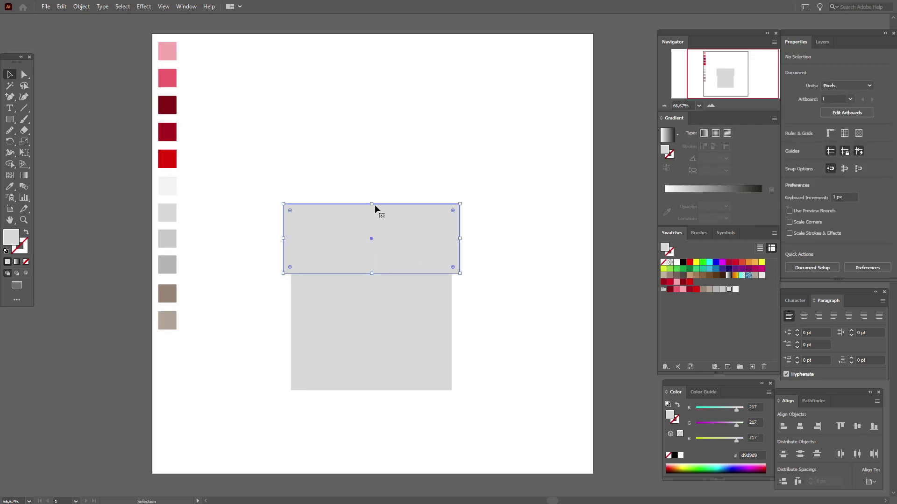
drag(373, 205, 372, 219)
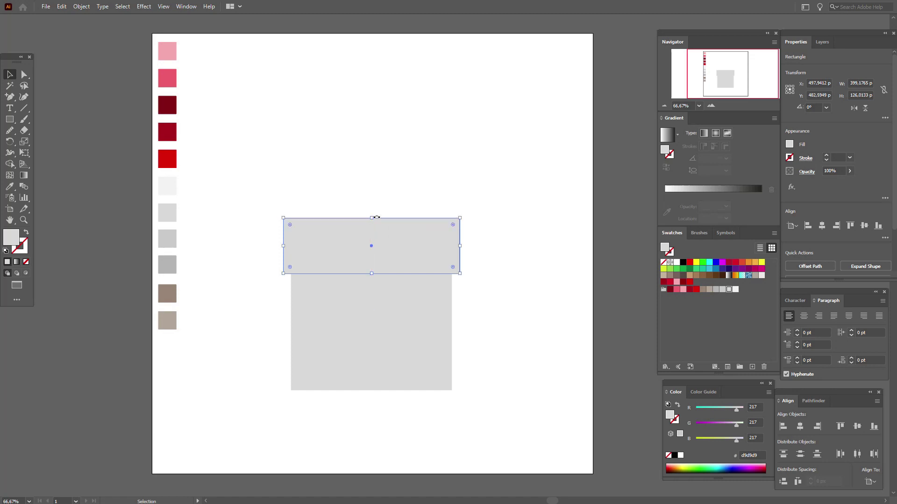
key(Down)
key(Down)
key(Down)
key(Down)
key(Down)
key(Down)
key(Down)
key(Down)
key(Down)
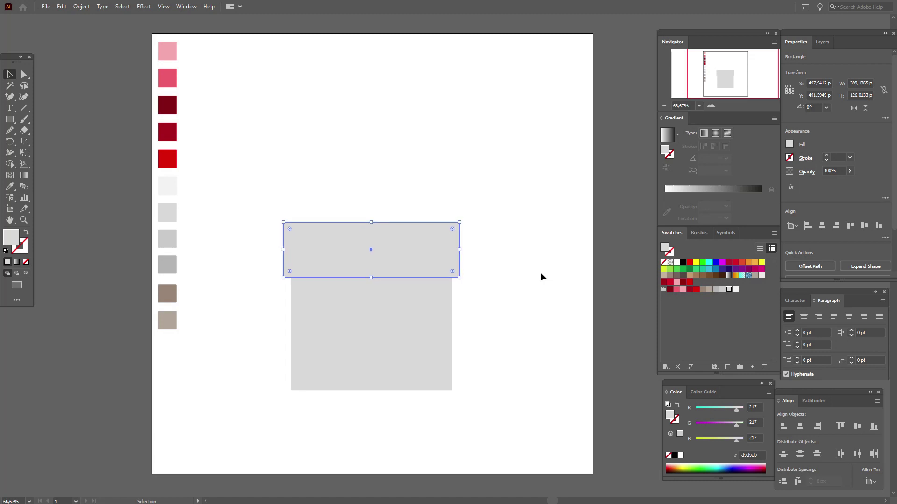
key(Down)
key(Down)
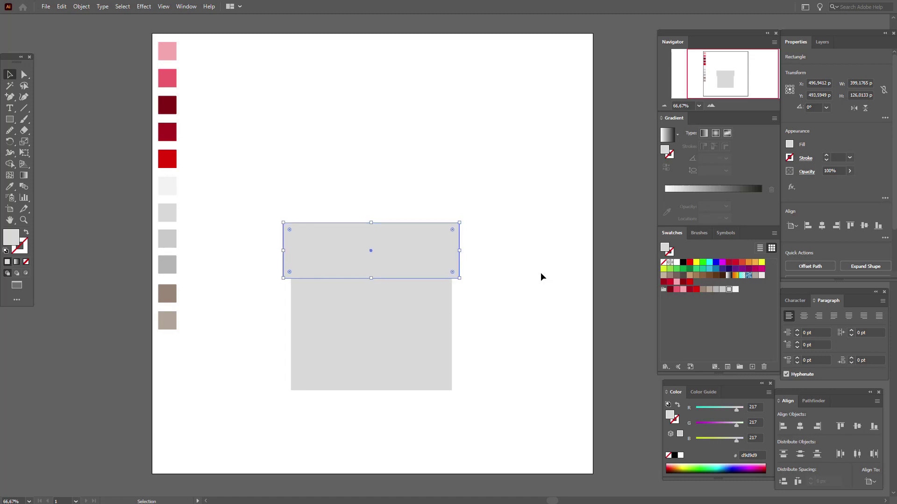
Centre the lid and box body horizontally on each other
drag(354, 182, 496, 461)
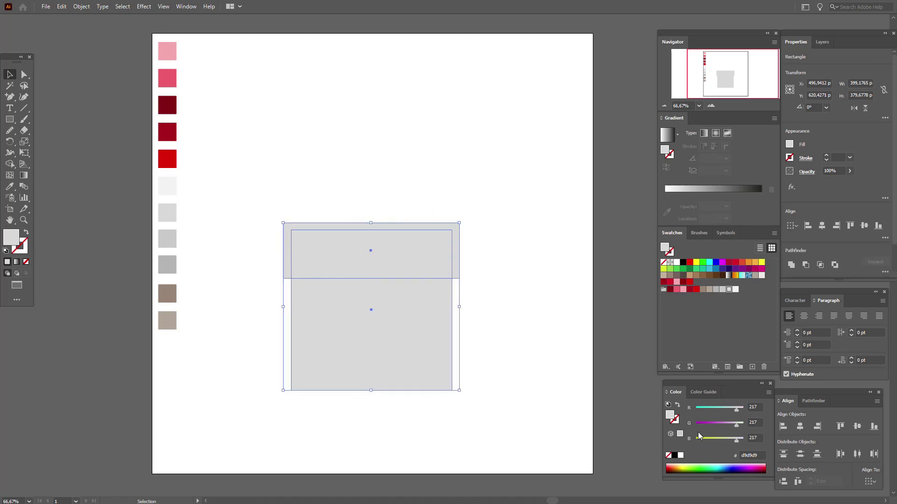
click(799, 426)
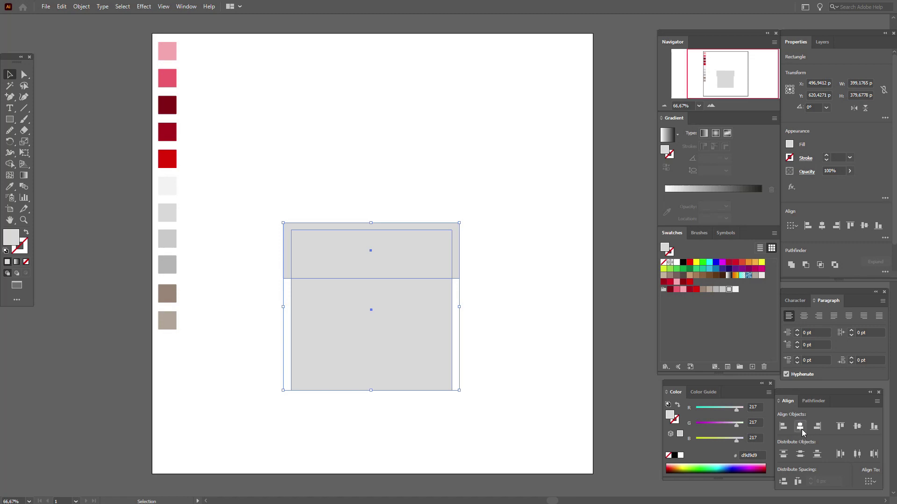
click(480, 294)
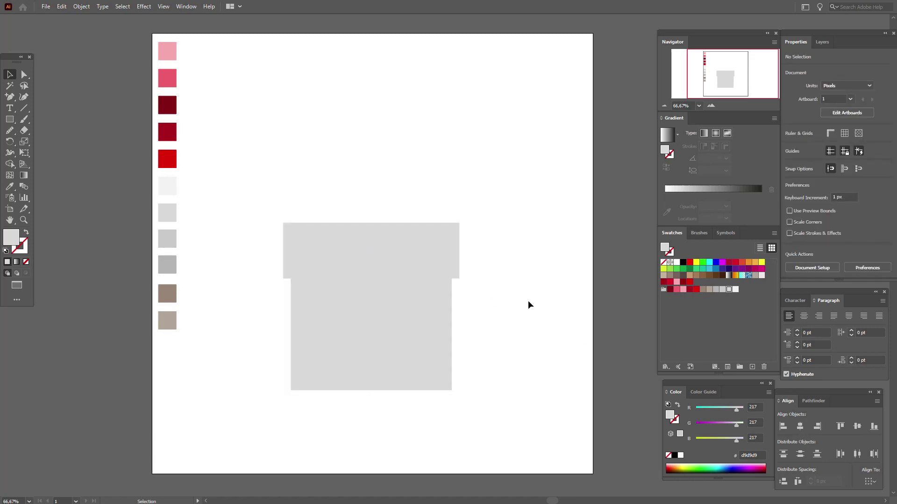
click(10, 121)
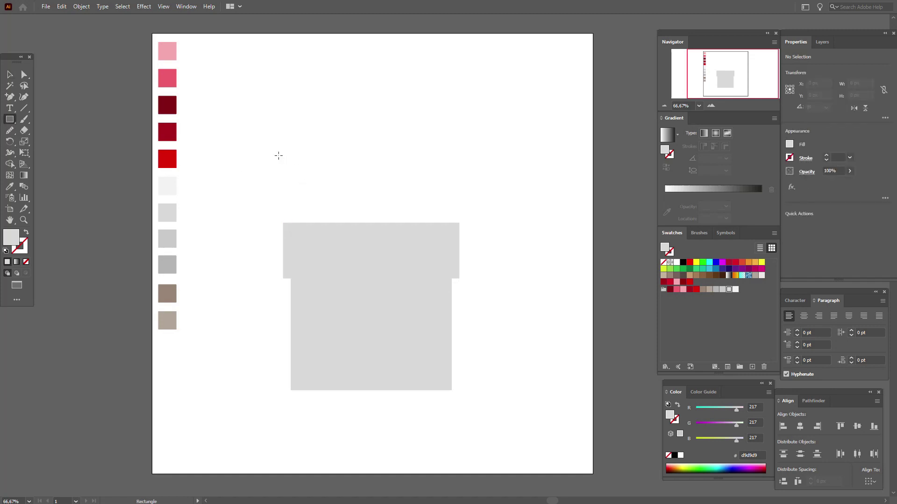
Draw a rectangle above the lid, pull its top corners inward into a trapezoid, and shorten it
drag(283, 150, 459, 223)
click(25, 73)
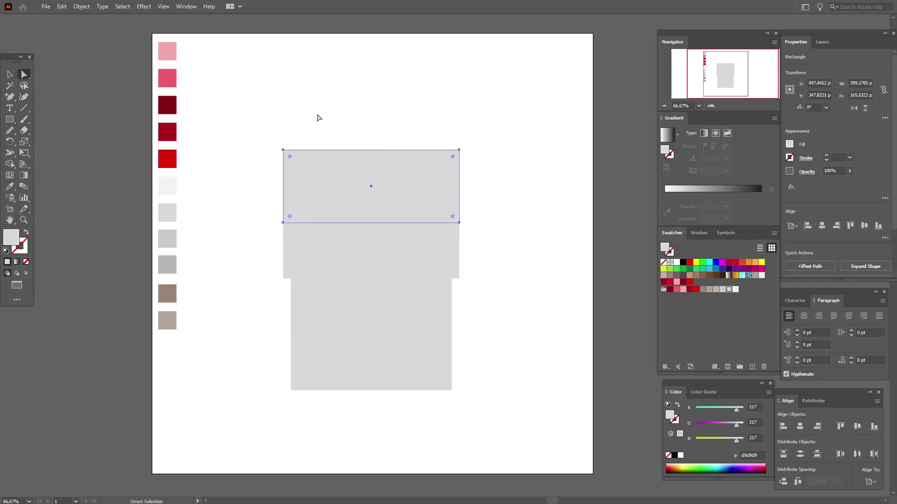
click(317, 117)
click(283, 150)
drag(284, 151, 316, 150)
drag(460, 150, 438, 150)
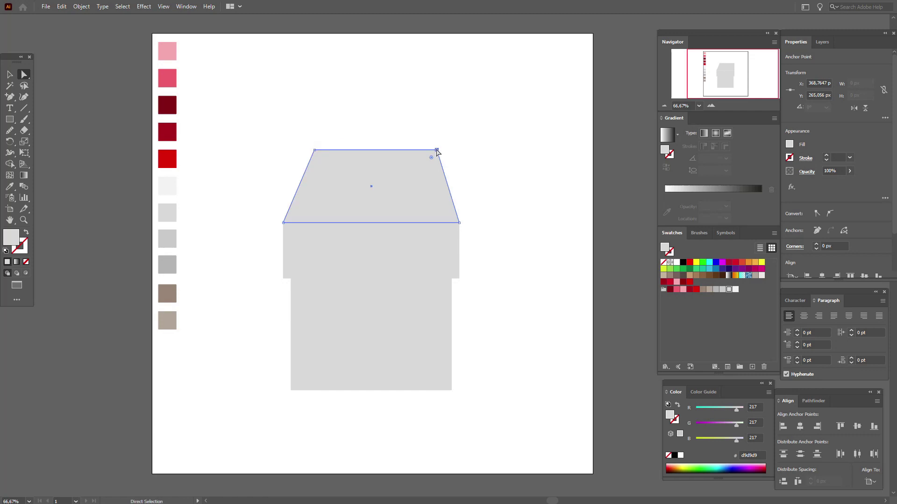
drag(438, 150, 431, 150)
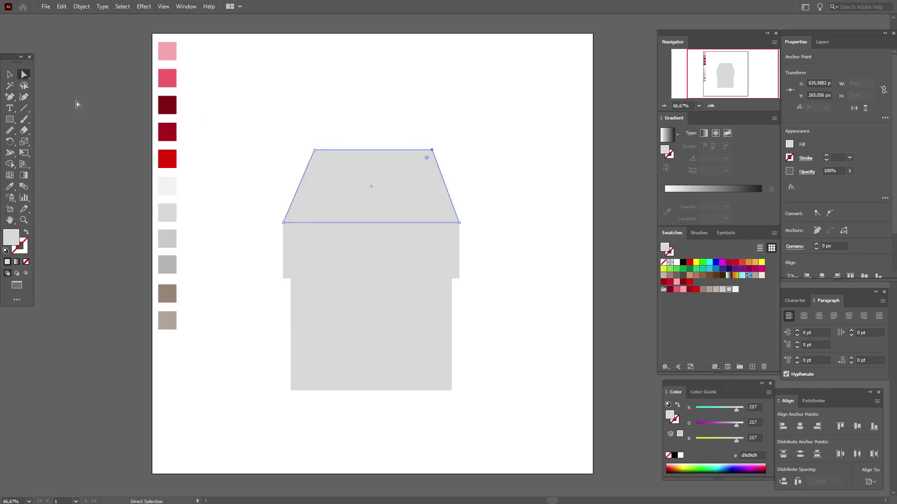
click(13, 77)
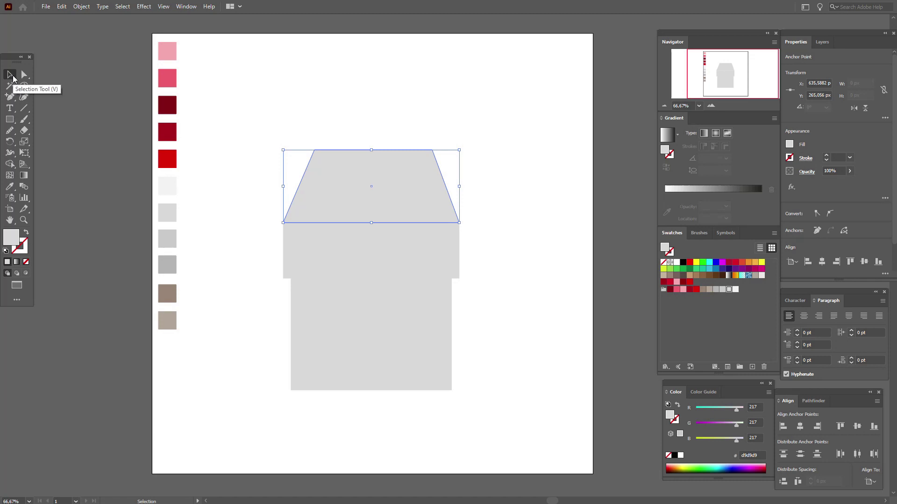
drag(374, 150, 372, 177)
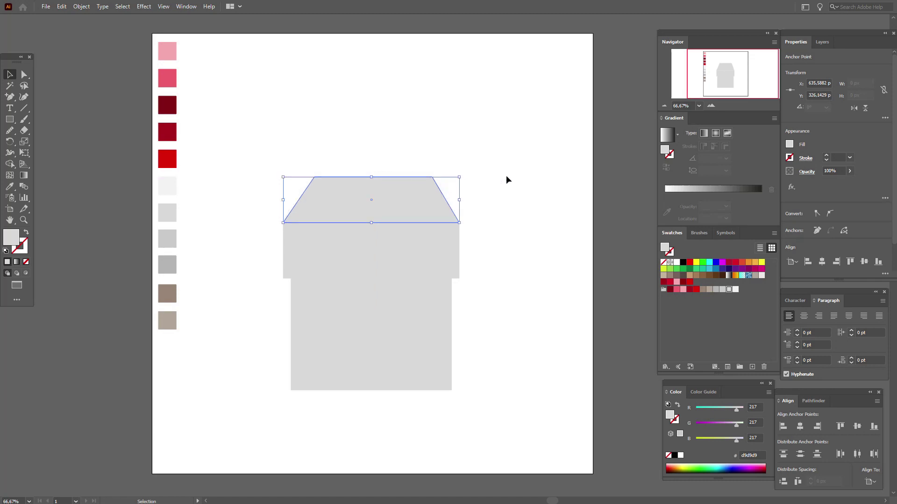
click(495, 284)
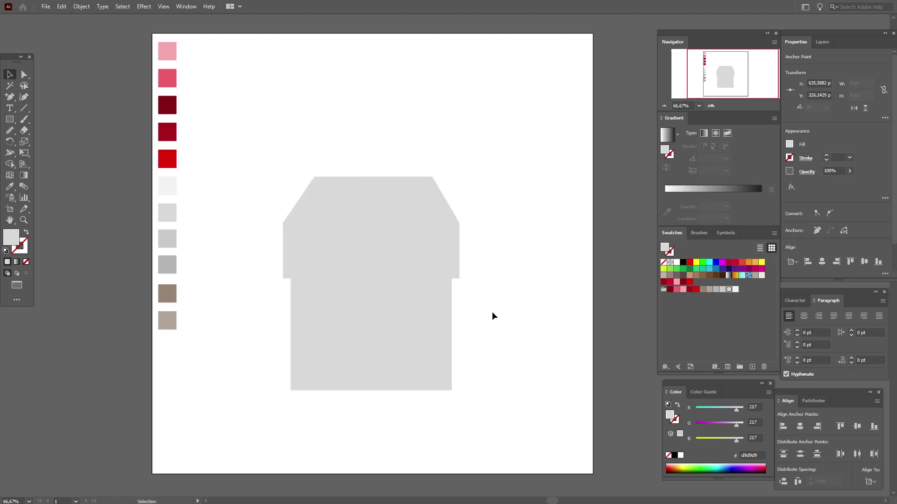
Fill the square box body with a radial gradient from a near-white centre to grey edges
click(391, 362)
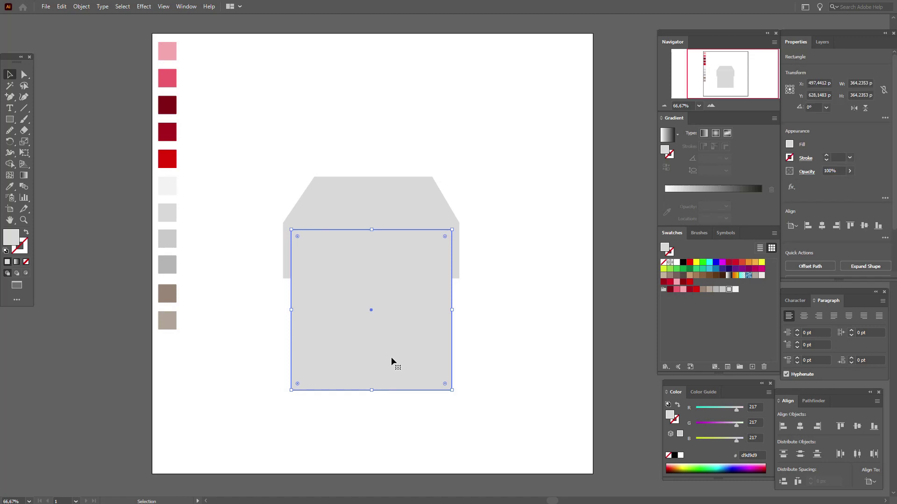
click(716, 133)
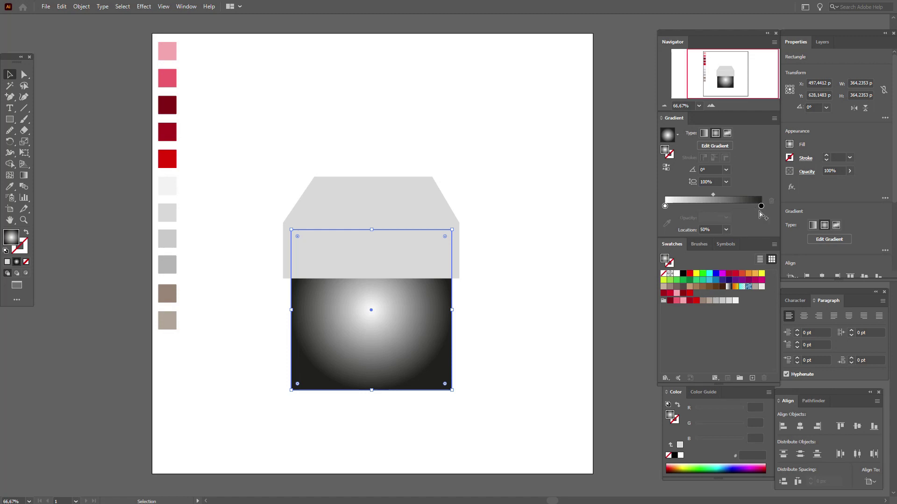
drag(716, 302, 763, 211)
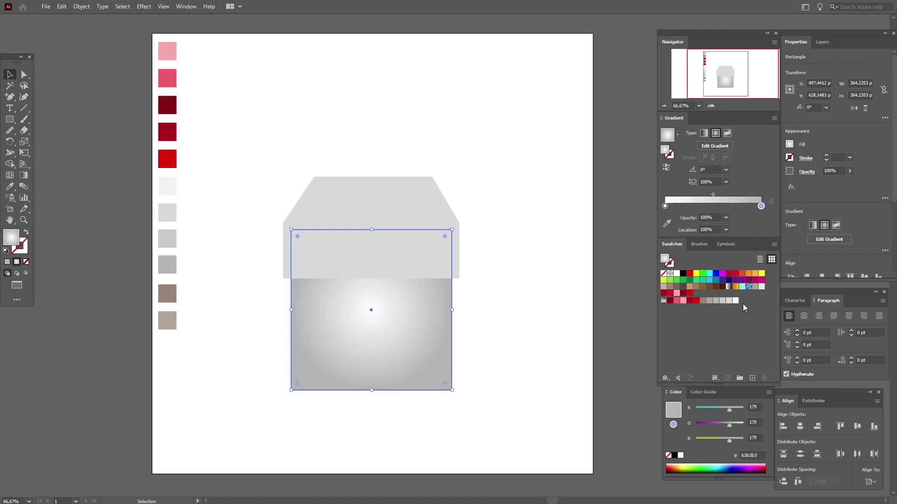
drag(730, 301, 713, 205)
drag(736, 301, 665, 207)
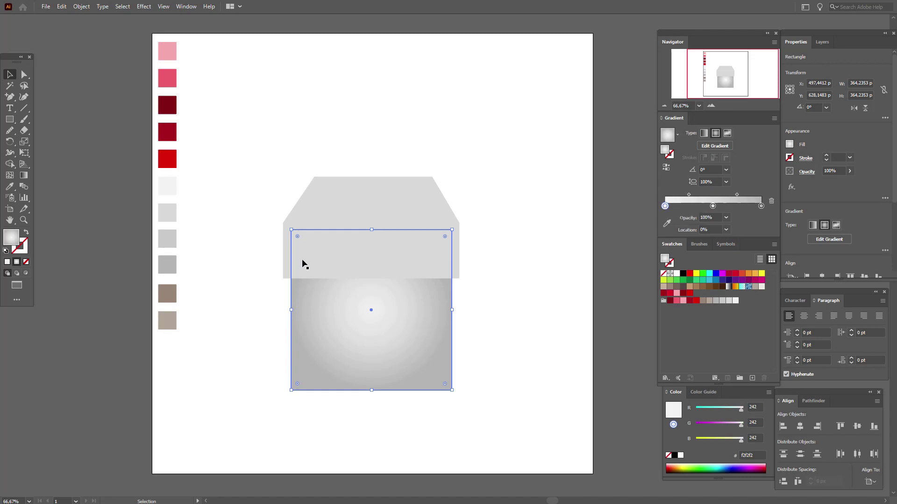
Enlarge the radial gradient beyond the square, lower its centre, and push the middle stop outward
click(24, 176)
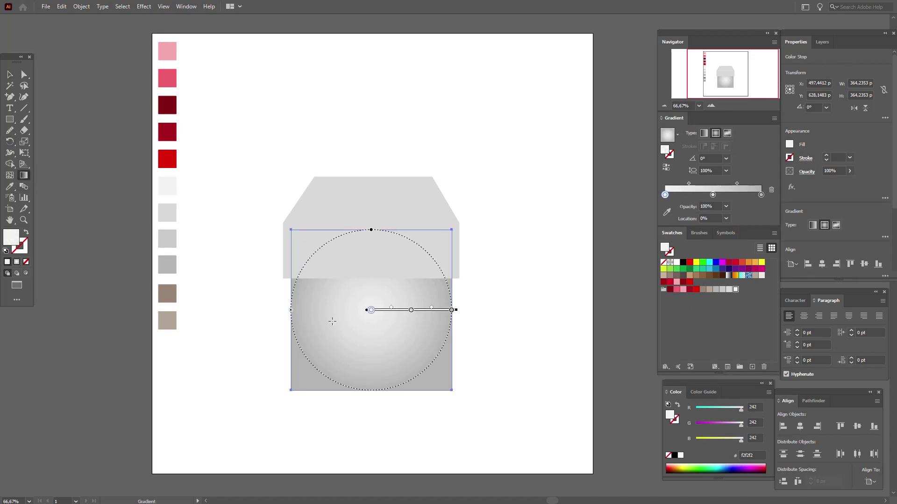
drag(293, 310, 150, 329)
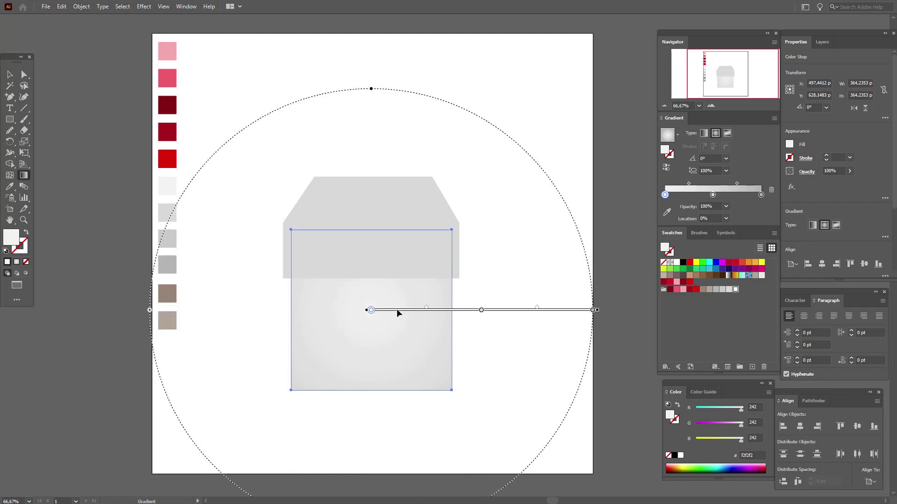
drag(398, 312, 396, 331)
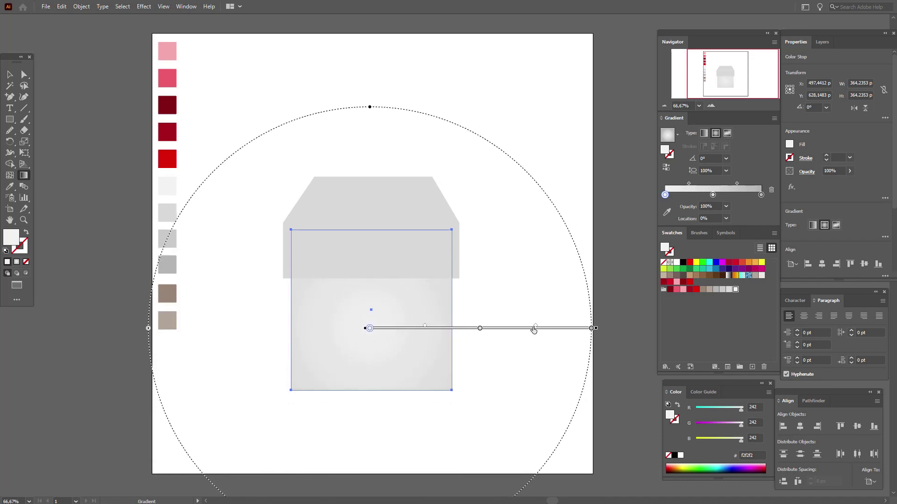
drag(480, 328, 499, 330)
key(v)
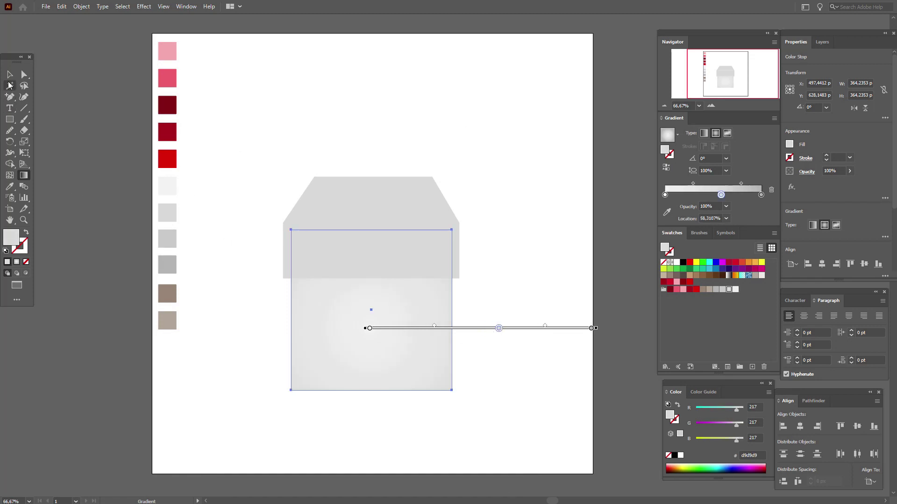
click(236, 121)
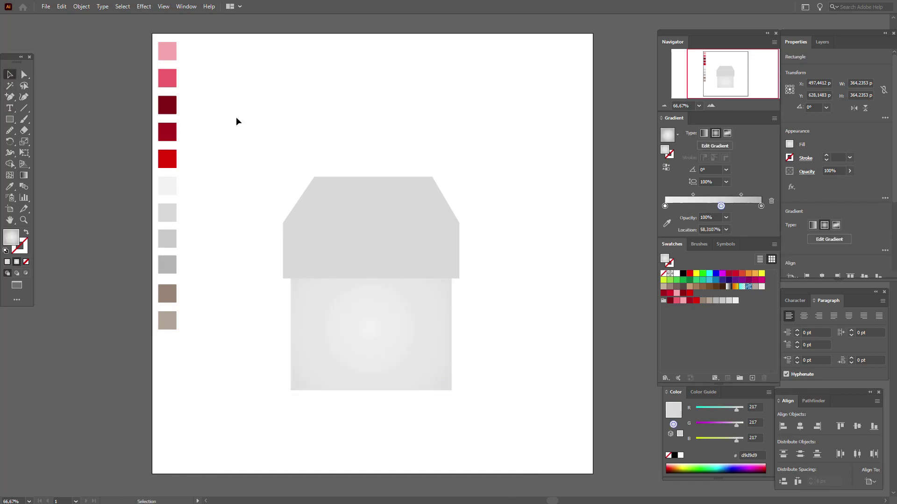
click(436, 251)
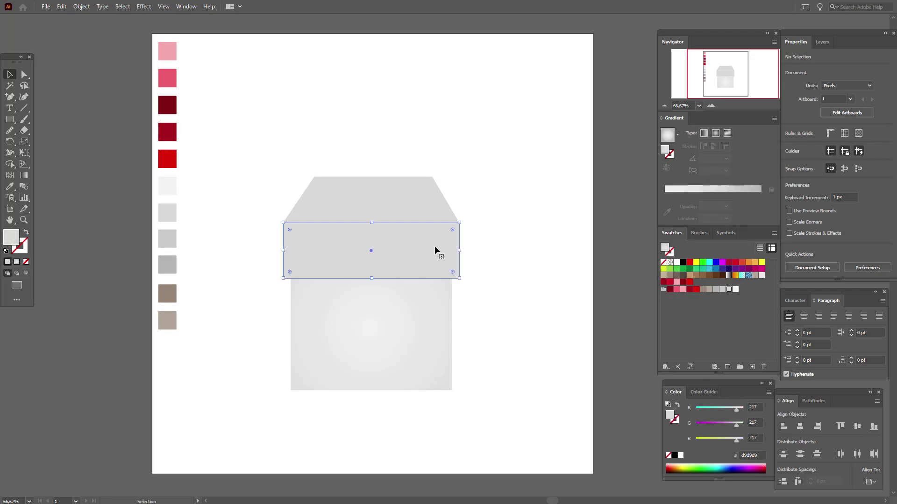
Give the lid's front band a radial gradient with grey outer, light grey middle and near-white centre stops
click(729, 275)
click(715, 134)
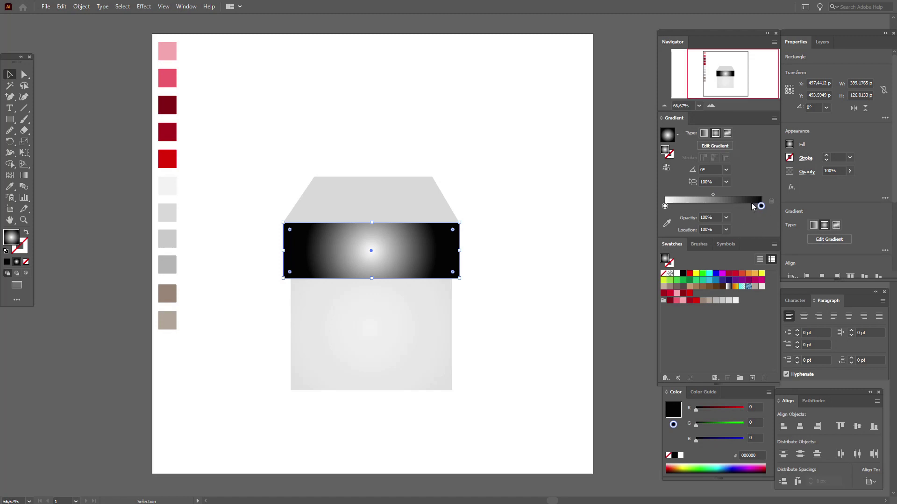
drag(724, 301, 763, 211)
drag(732, 301, 715, 206)
drag(735, 301, 665, 207)
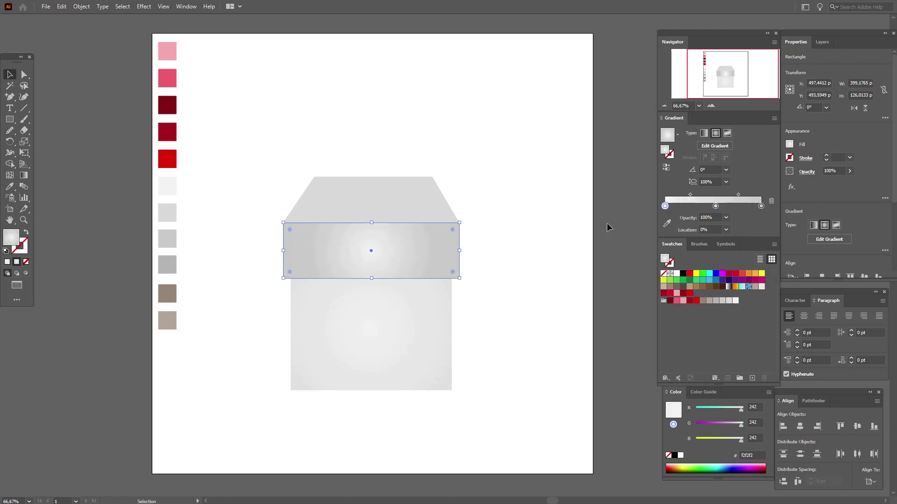
Enlarge the band's gradient, move its centre lower, and slide the middle stop outward
click(23, 176)
drag(244, 265, 199, 276)
drag(432, 253, 434, 268)
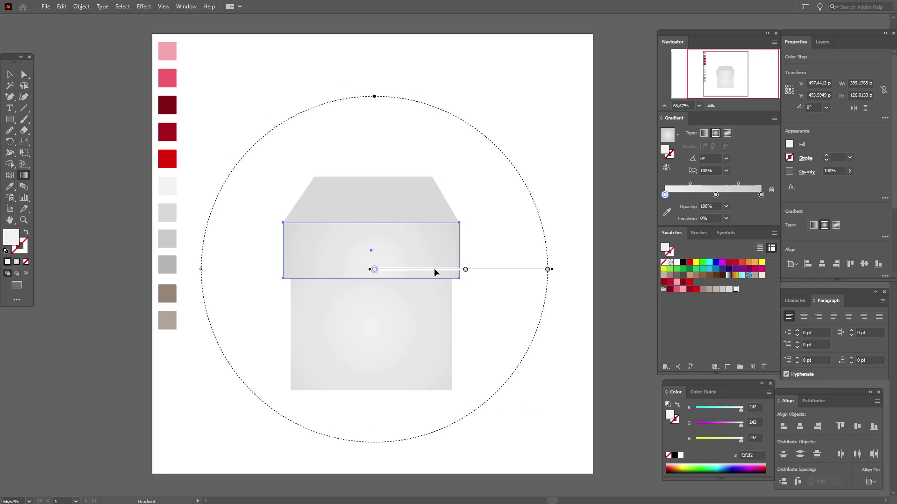
drag(433, 268, 435, 284)
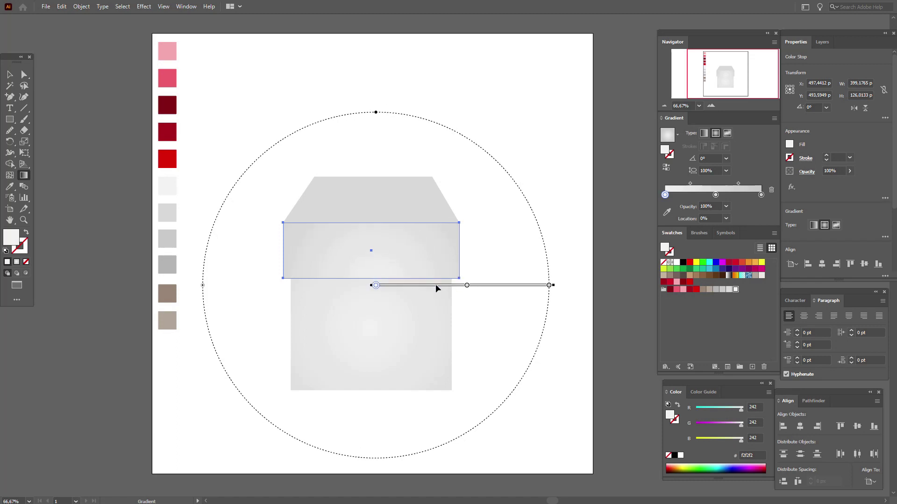
drag(467, 285, 503, 290)
click(10, 75)
Give the trapezoid top a two-stop linear gradient at 90° with its midpoint shifted toward the lighter end
click(331, 135)
right_click(332, 138)
click(324, 199)
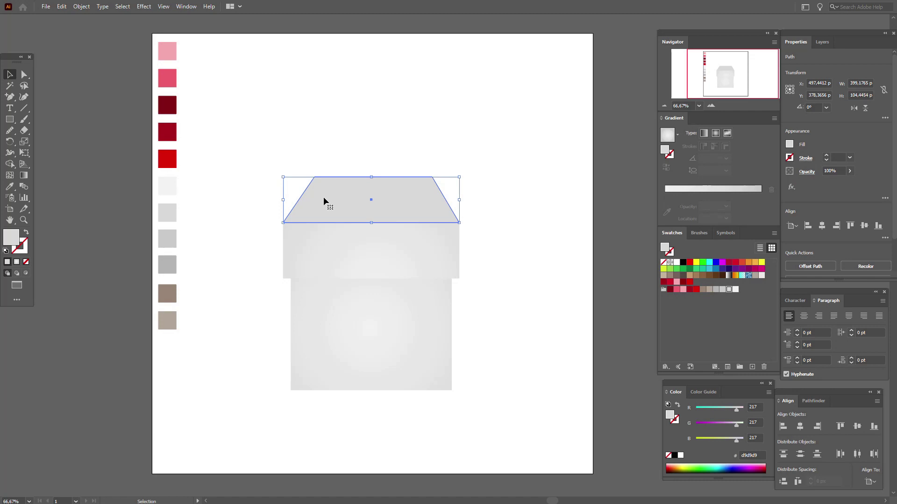
click(704, 133)
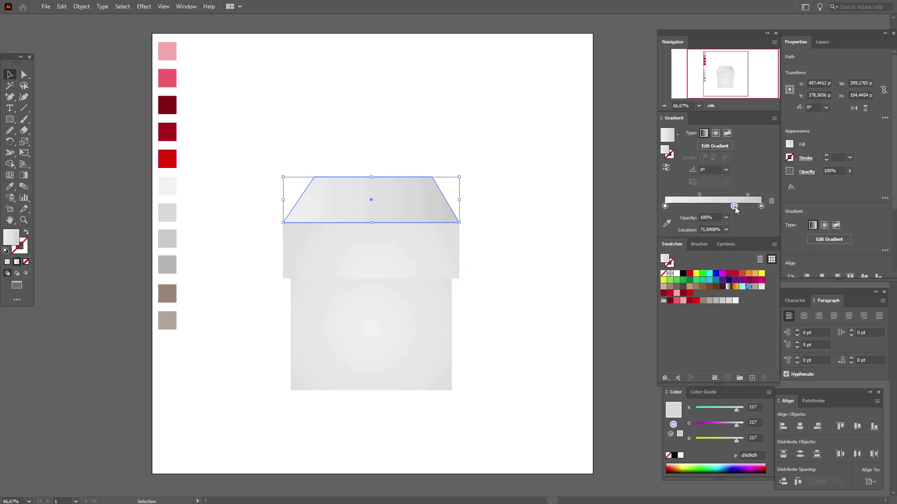
drag(735, 208, 734, 222)
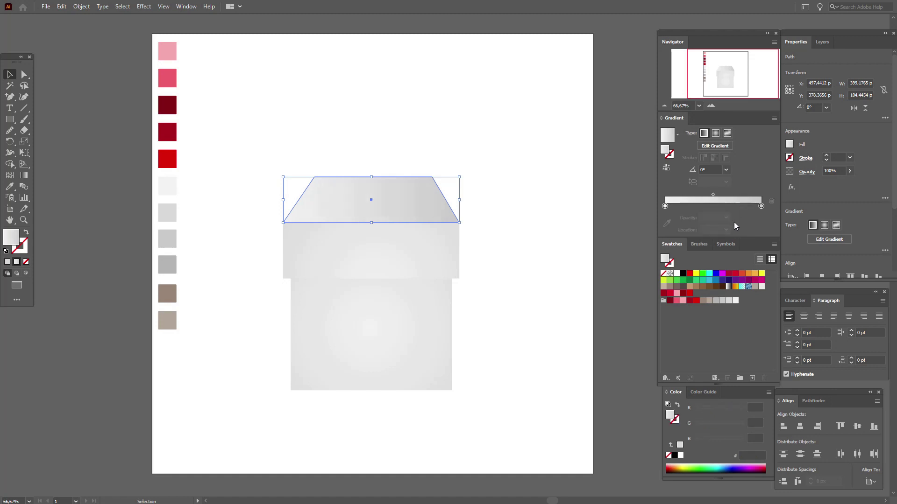
click(712, 171)
text(90)
key(Return)
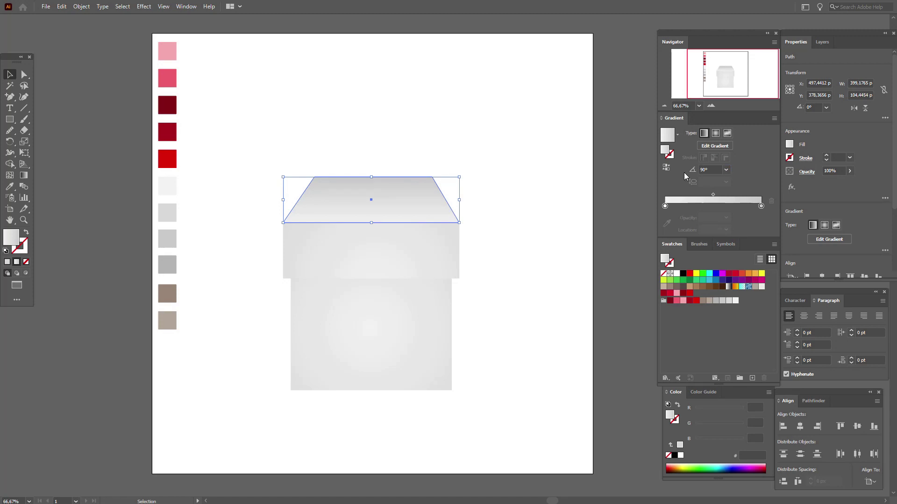
drag(713, 194, 729, 197)
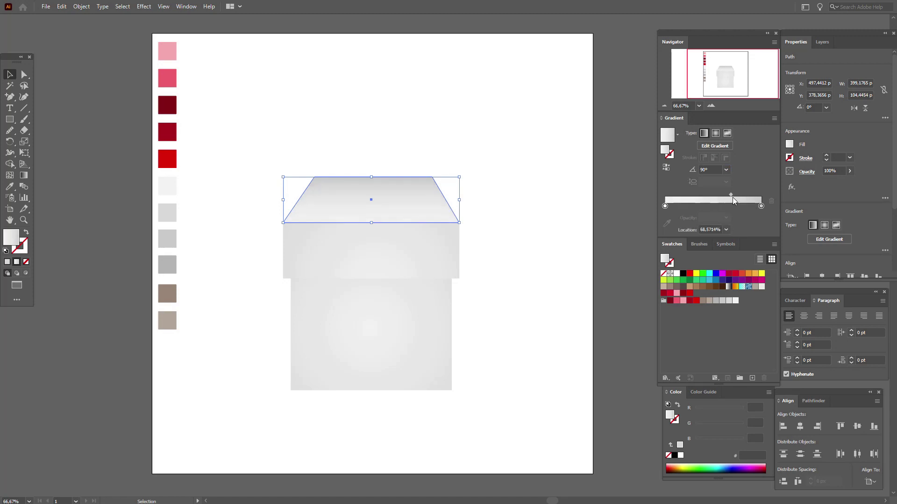
drag(732, 196, 736, 196)
Sample the bright red from the artboard swatches as the fill colour
click(508, 223)
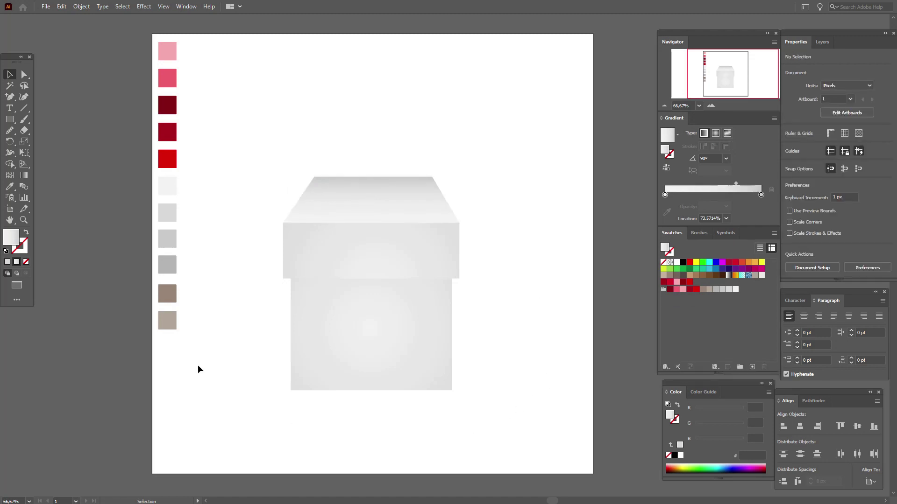
click(10, 187)
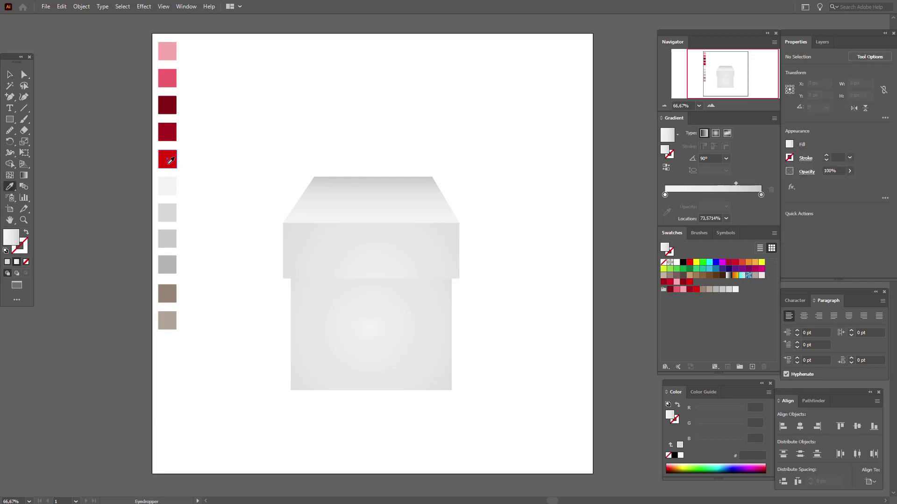
click(169, 164)
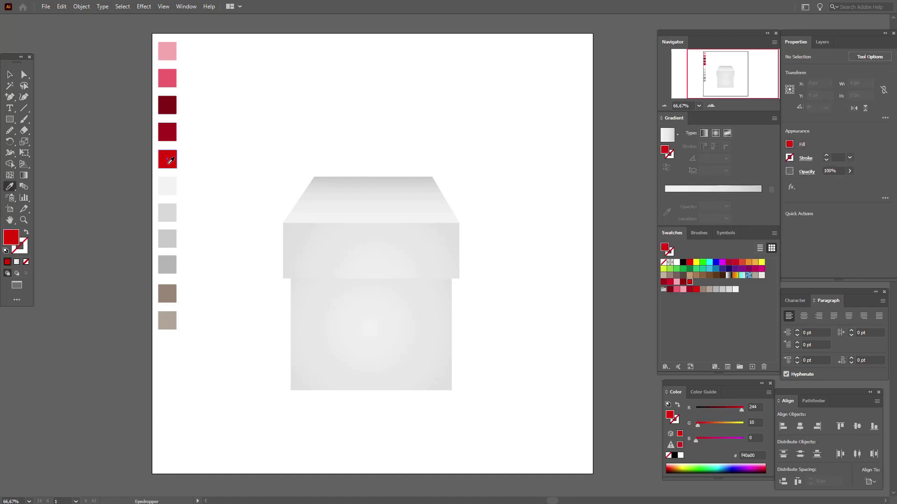
Draw a tall red ribbon strip down the box front and nudge it to the centre
click(9, 121)
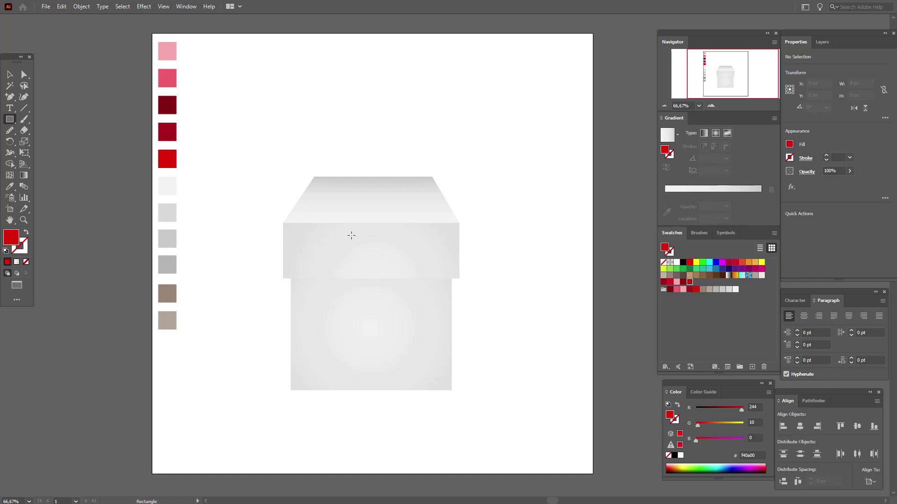
drag(347, 223, 398, 390)
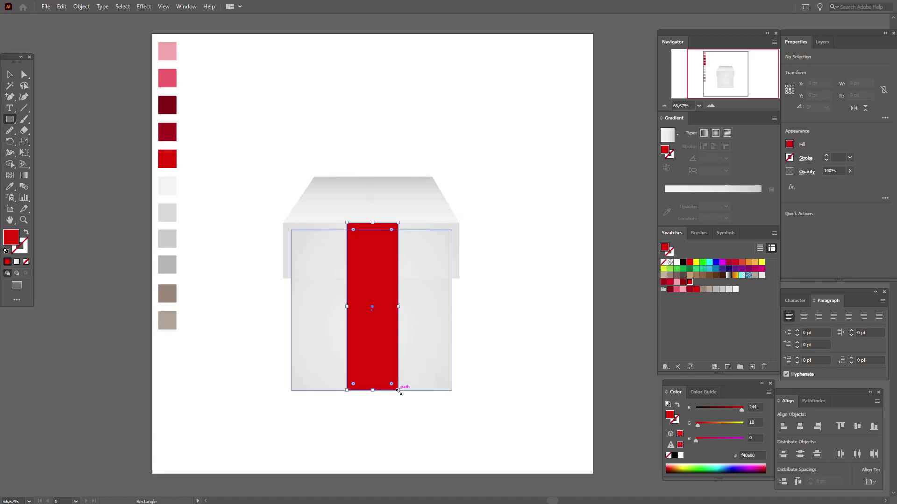
click(10, 75)
key(Left)
key(Left)
key(Left)
key(Left)
key(Right)
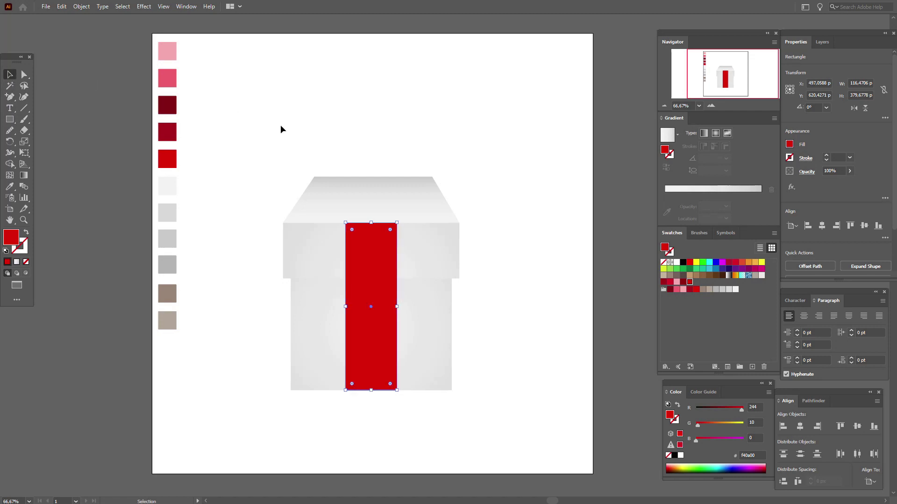
click(280, 126)
key(ctrl+equal)
key(ctrl+equal)
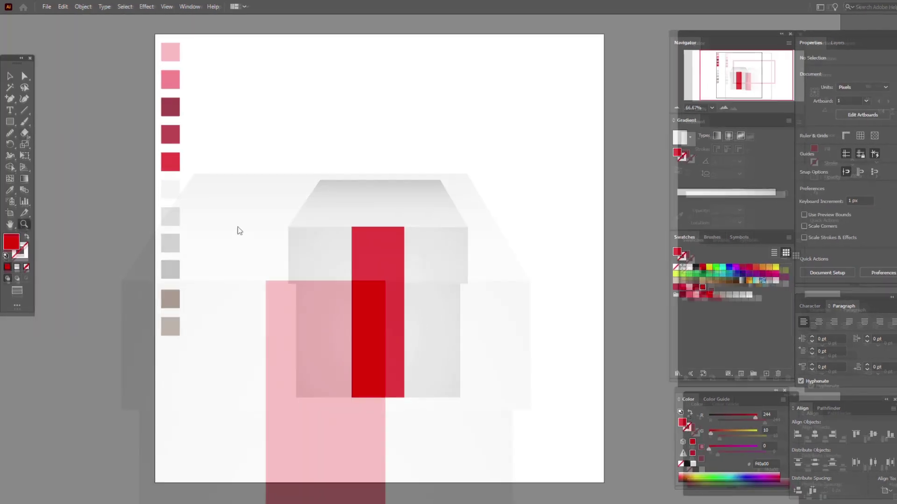
With the Pen tool, draw a red ribbon piece over the lid top tapering to two back-edge points
drag(11, 97, 23, 99)
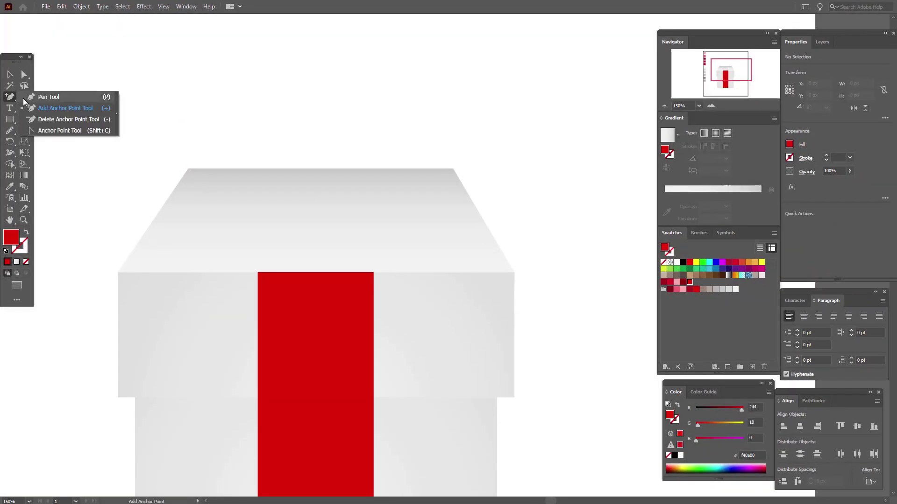
click(53, 98)
drag(258, 272, 269, 222)
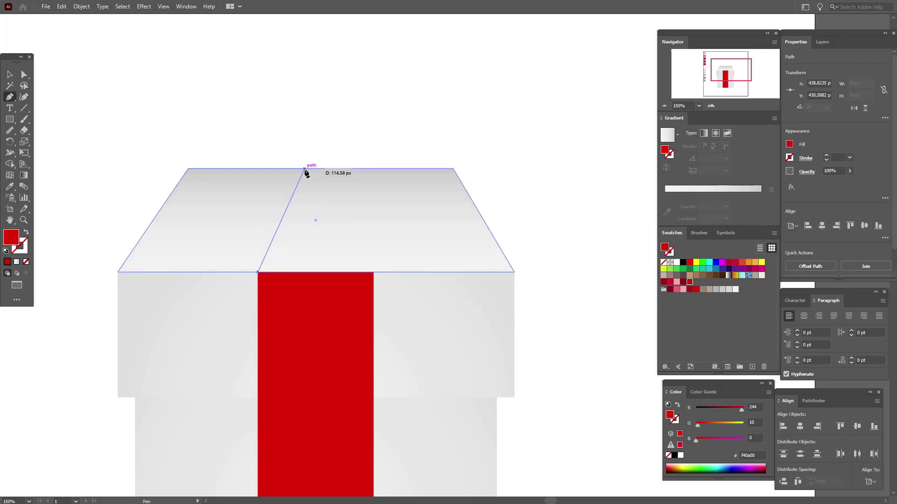
click(305, 168)
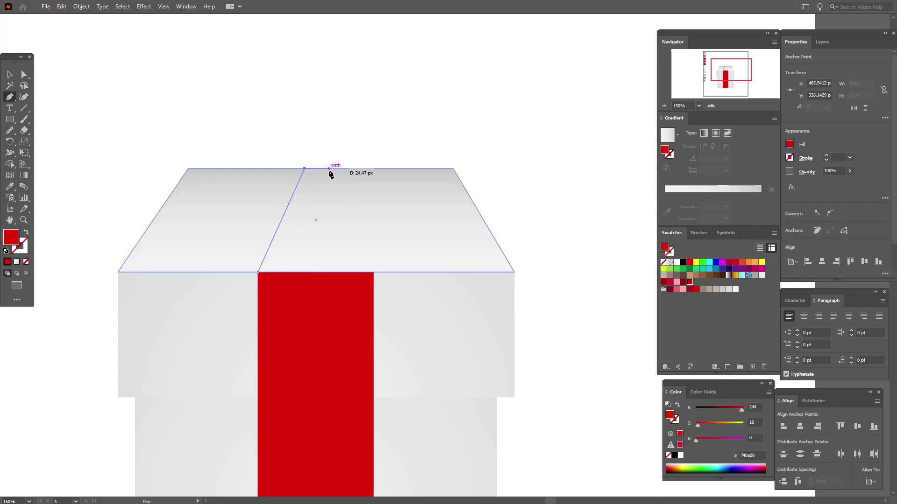
click(334, 168)
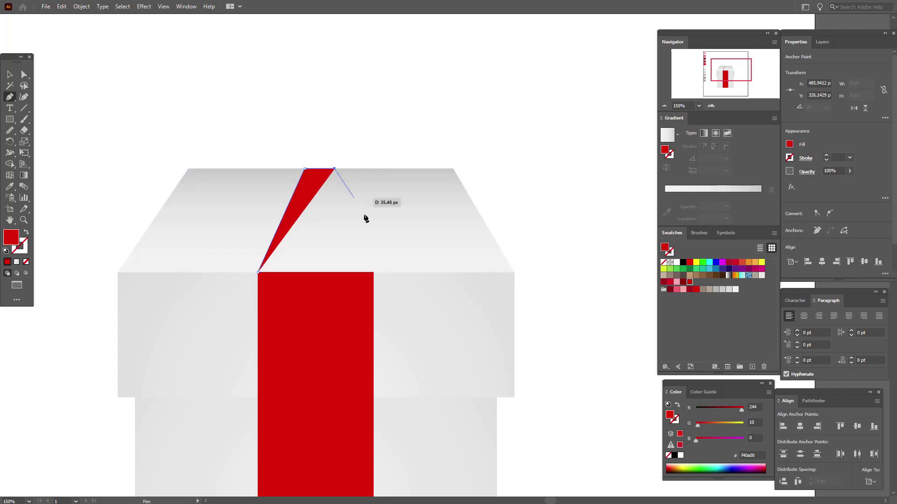
click(375, 273)
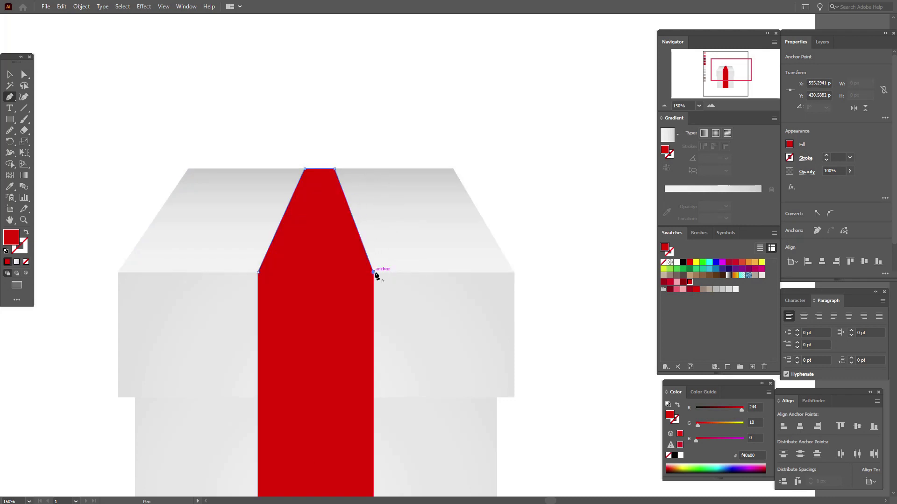
click(9, 74)
click(148, 93)
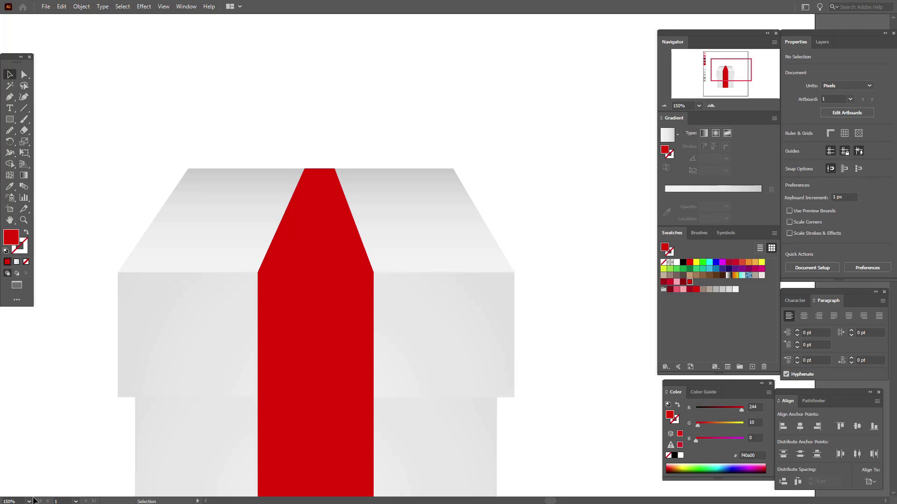
key(ctrl+0)
click(309, 248)
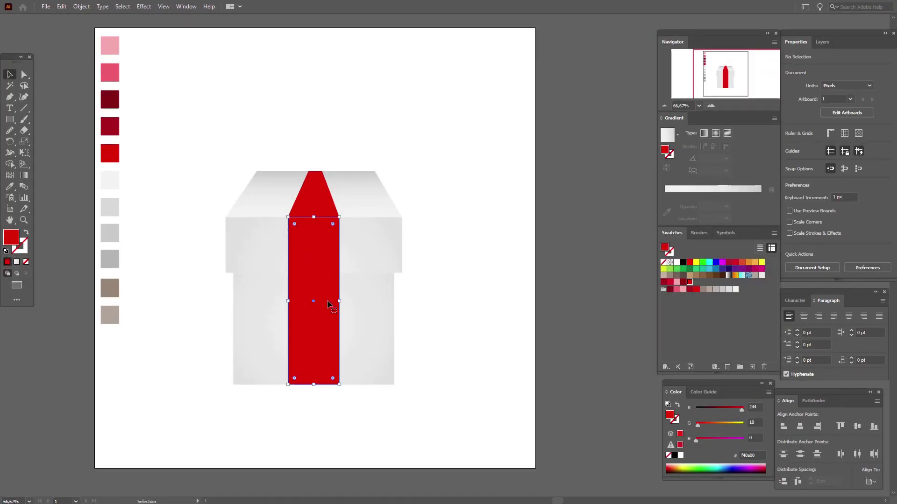
Give the front ribbon strip a vertical linear gradient at a 90° angle
click(704, 134)
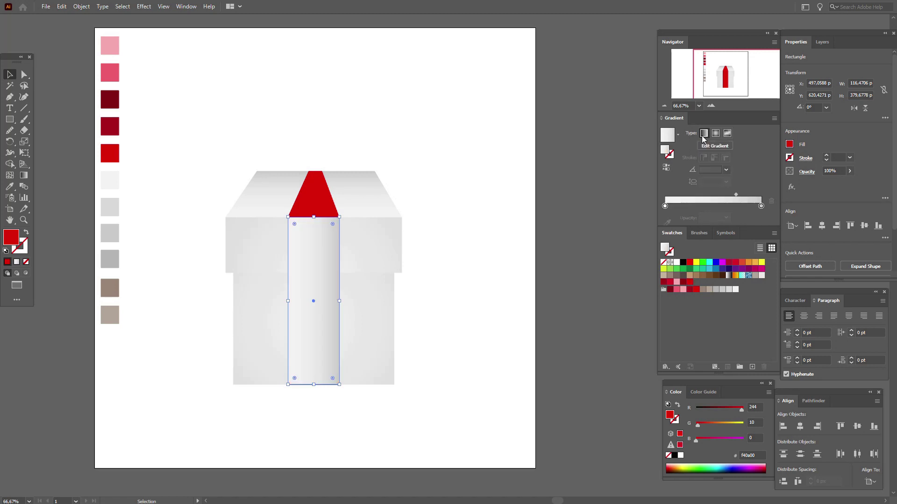
click(709, 170)
text(90)
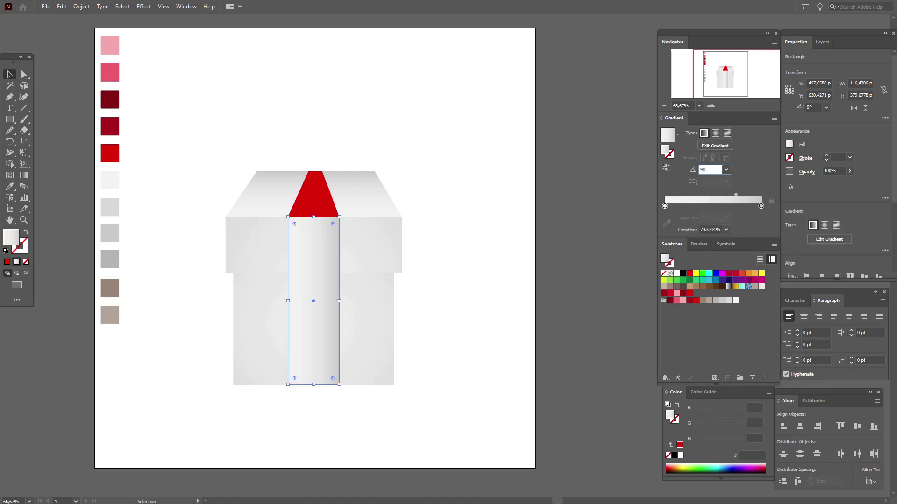
key(Return)
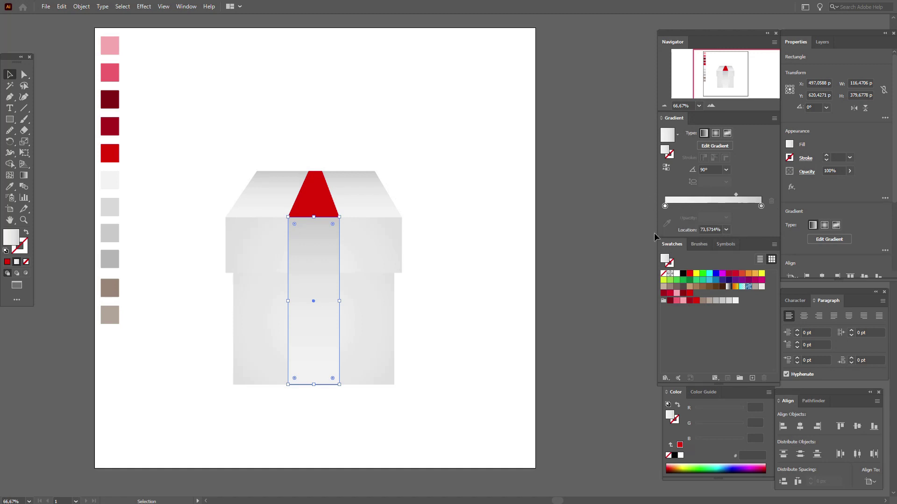
Build the ribbon gradient from dark red, bright red and a pink highlight stop, then fine-tune their positions
drag(670, 301, 665, 208)
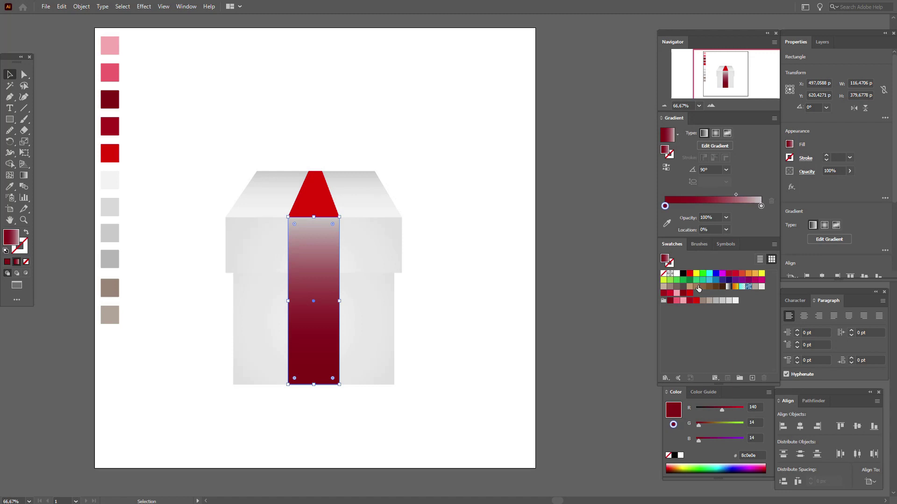
drag(693, 303, 679, 206)
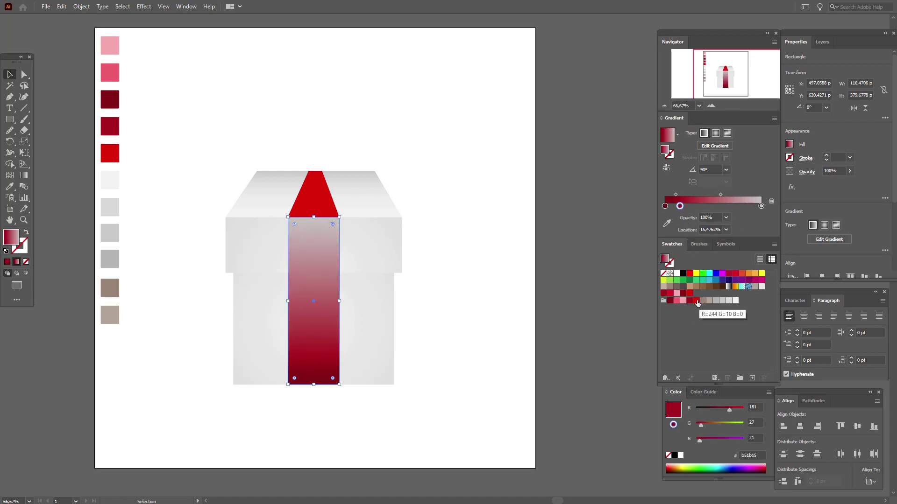
drag(698, 304, 711, 210)
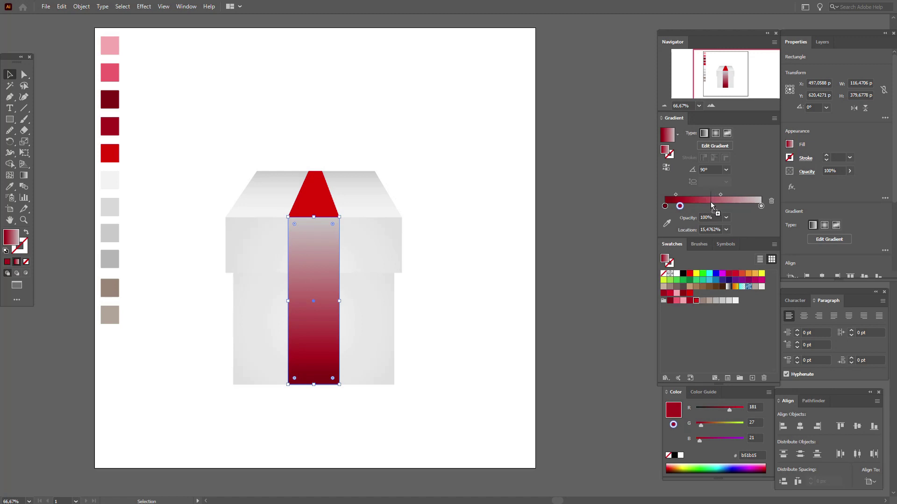
drag(711, 202, 710, 202)
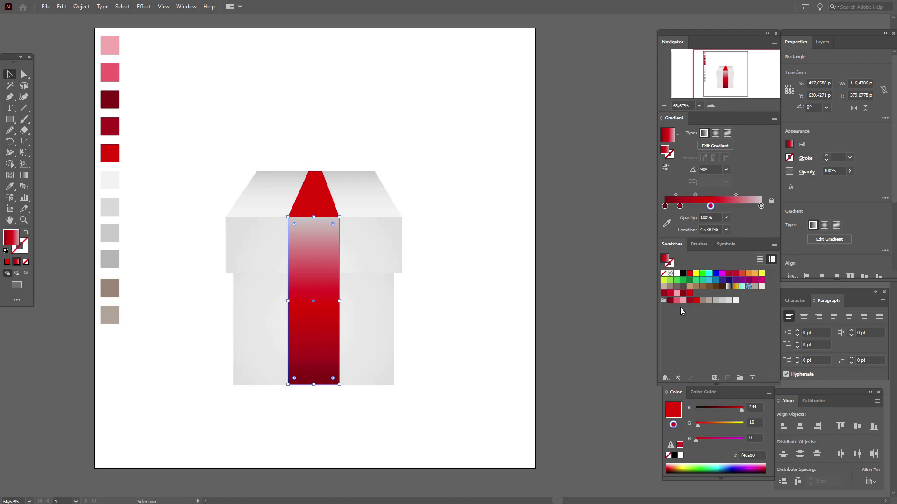
drag(676, 300, 731, 207)
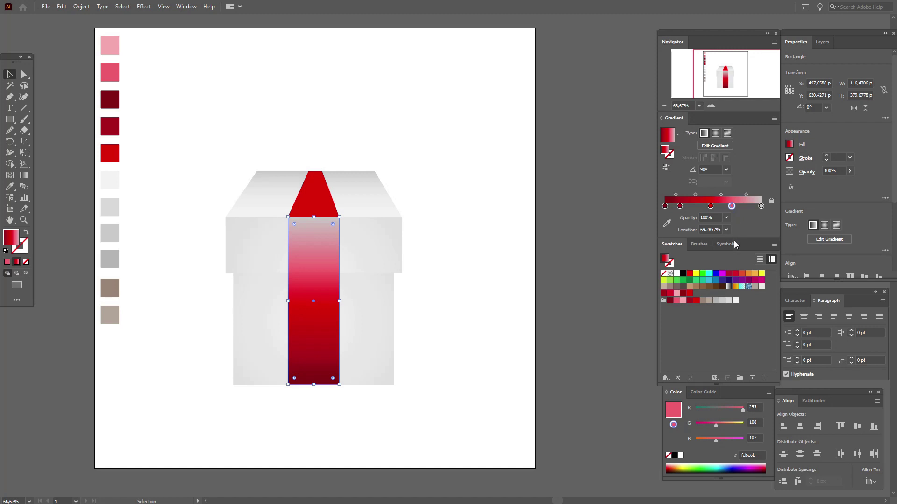
drag(696, 301, 738, 208)
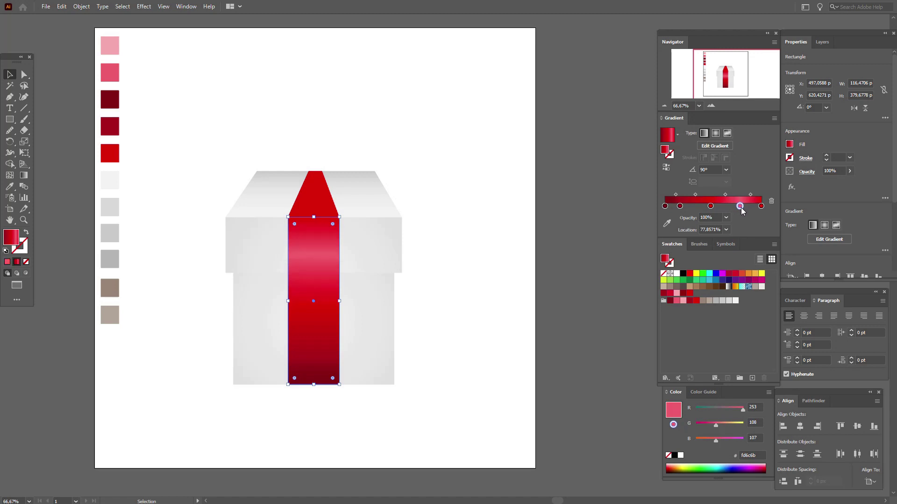
drag(725, 195, 754, 195)
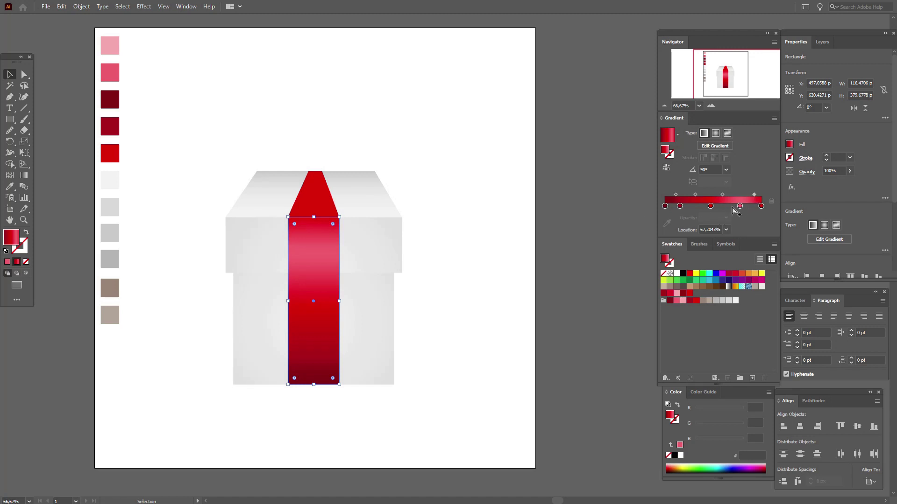
drag(740, 207, 737, 206)
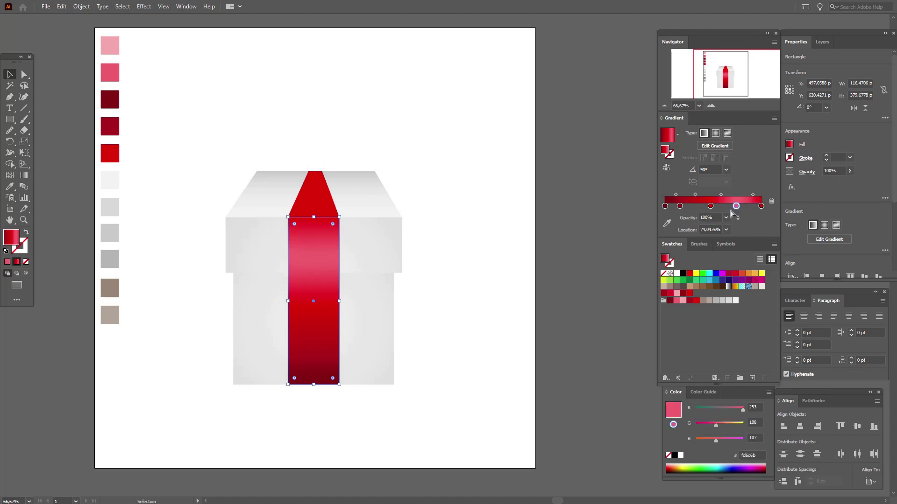
click(598, 232)
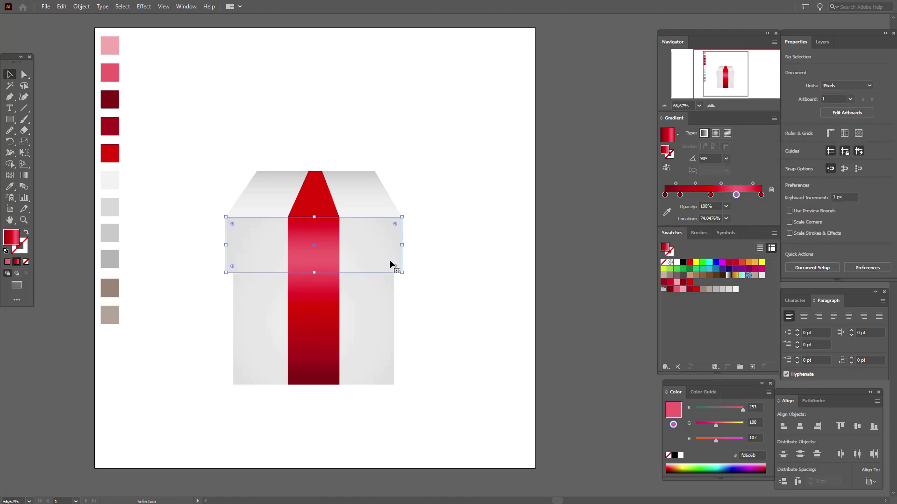
Paste a copy of the lid in front, send it backward, nudge it down and fill it grey
key(a)
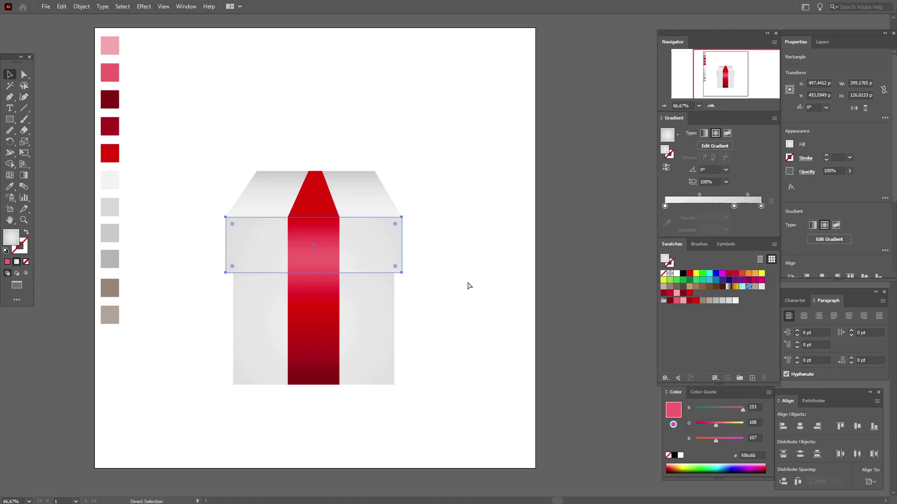
key(v)
right_click(395, 267)
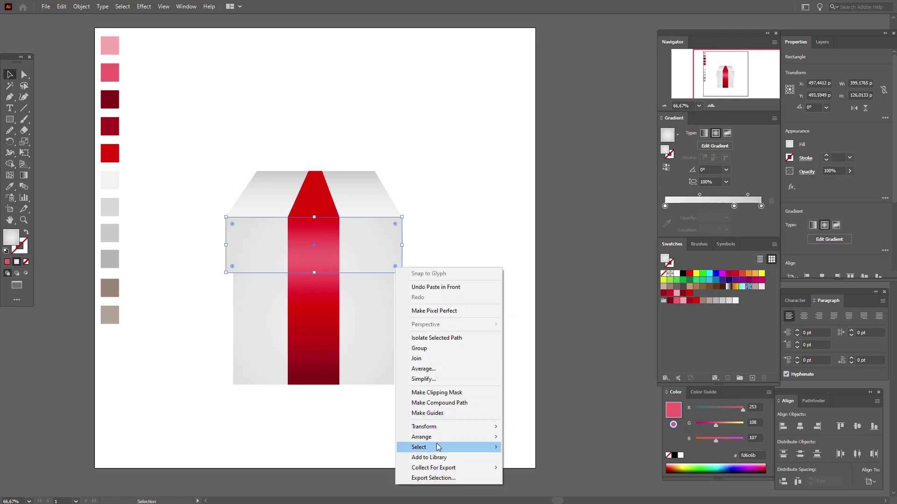
click(521, 458)
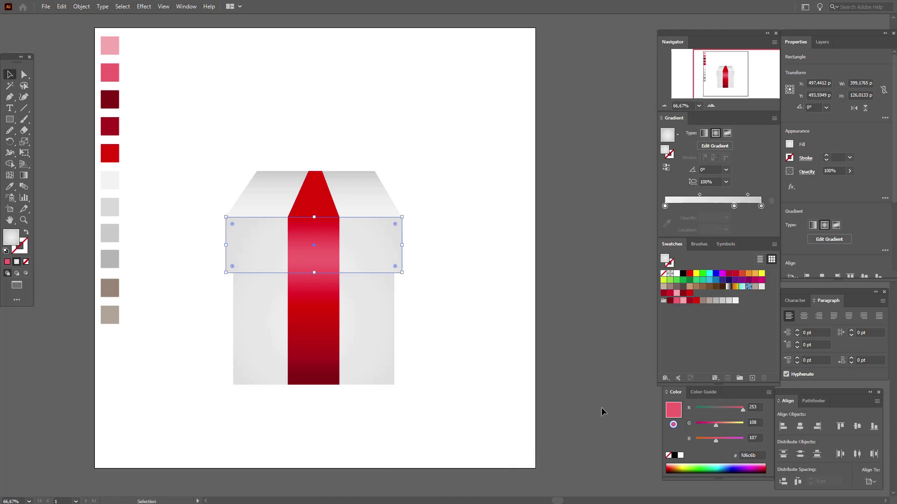
key(Down)
key(Down)
key(Down)
key(Down)
key(Down)
key(Down)
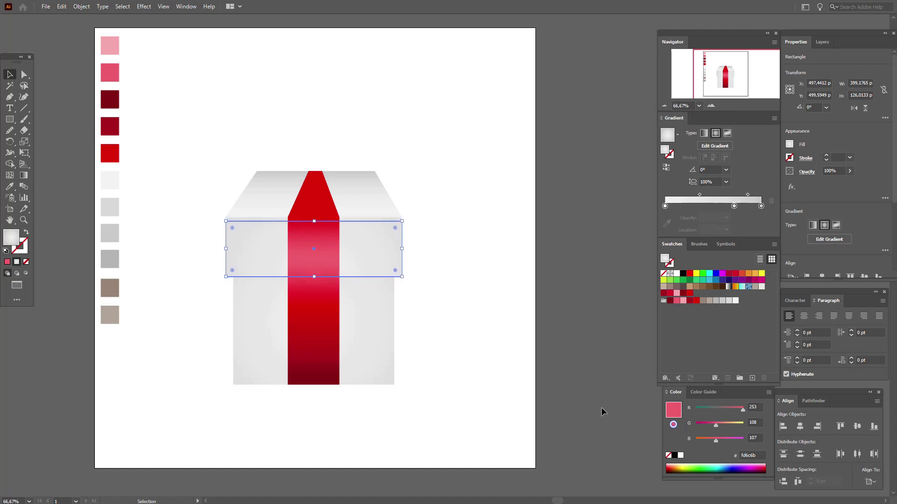
key(Down)
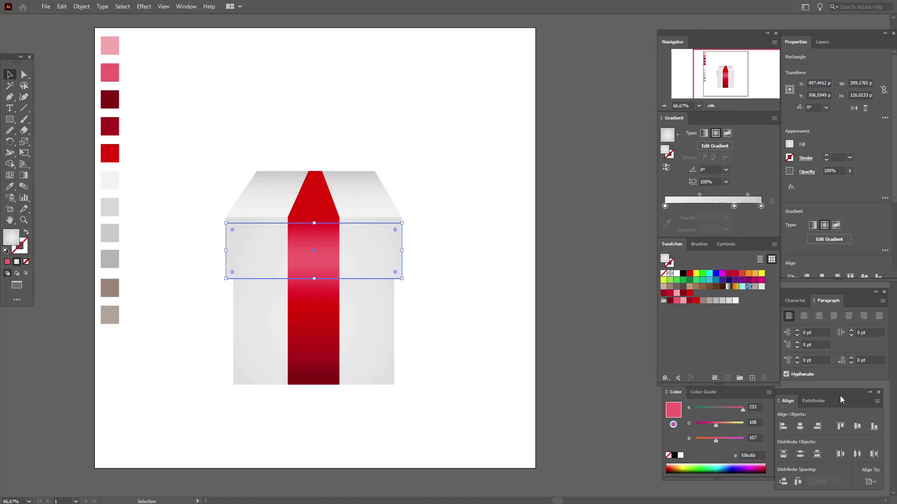
click(715, 300)
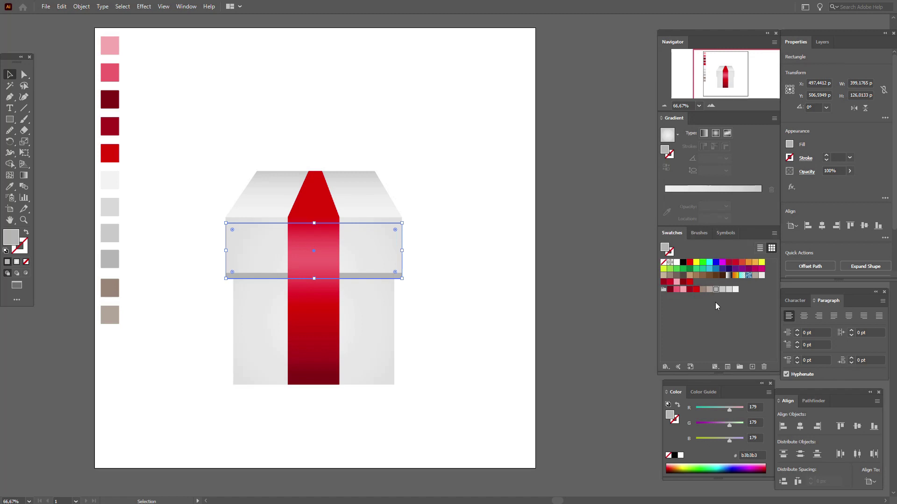
key(Up)
key(Up)
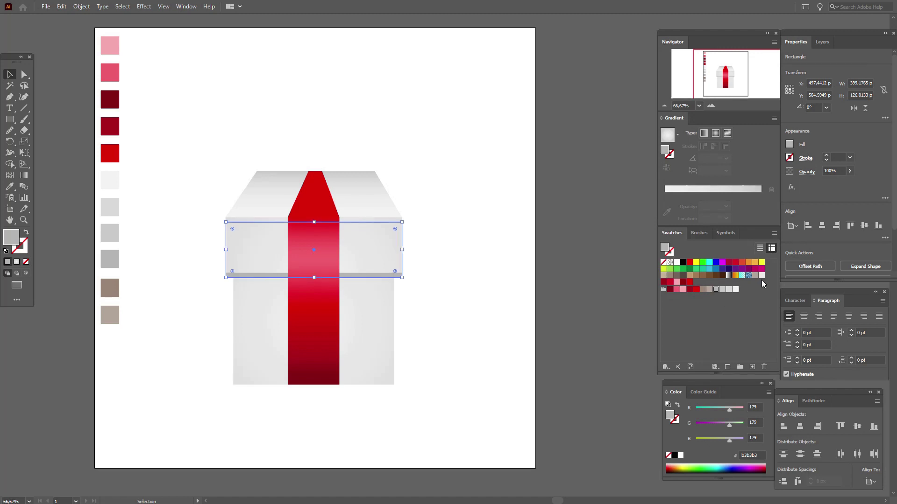
Set the lid copy's blending mode to Multiply and give it a lighter grey fill
click(812, 172)
click(733, 188)
click(732, 221)
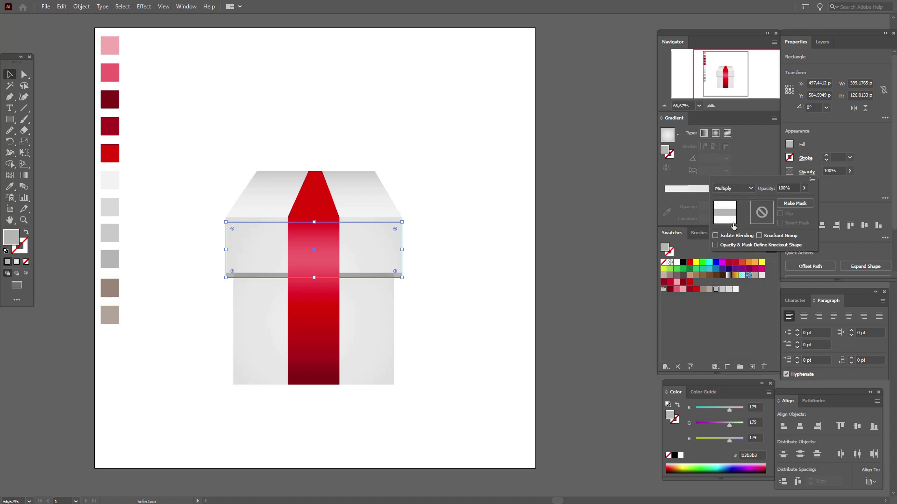
click(724, 290)
click(722, 289)
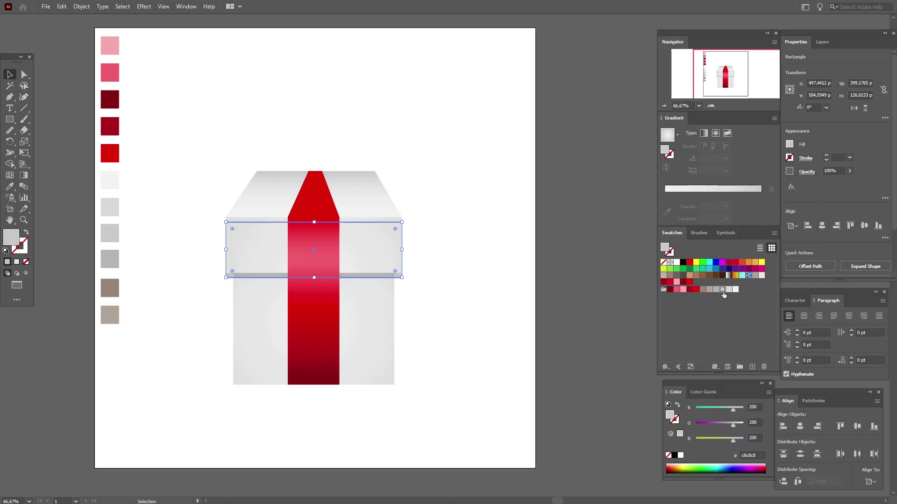
Apply a Gaussian Blur with radius 5 to the grey lid copy
click(147, 8)
mouse_move(192, 163)
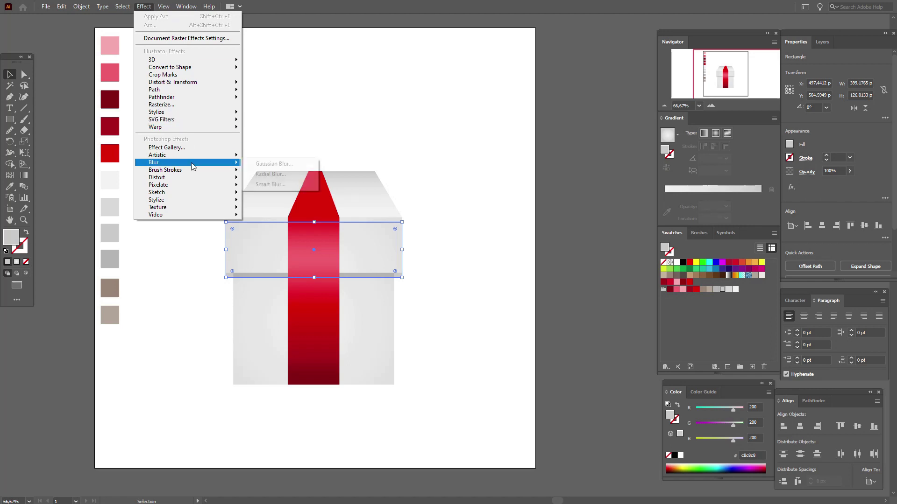
click(269, 164)
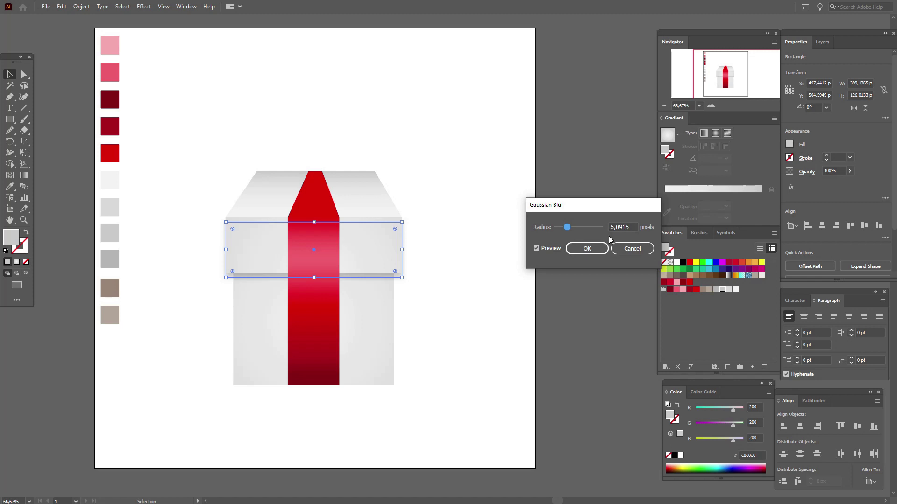
double_click(634, 226)
text(5)
click(584, 253)
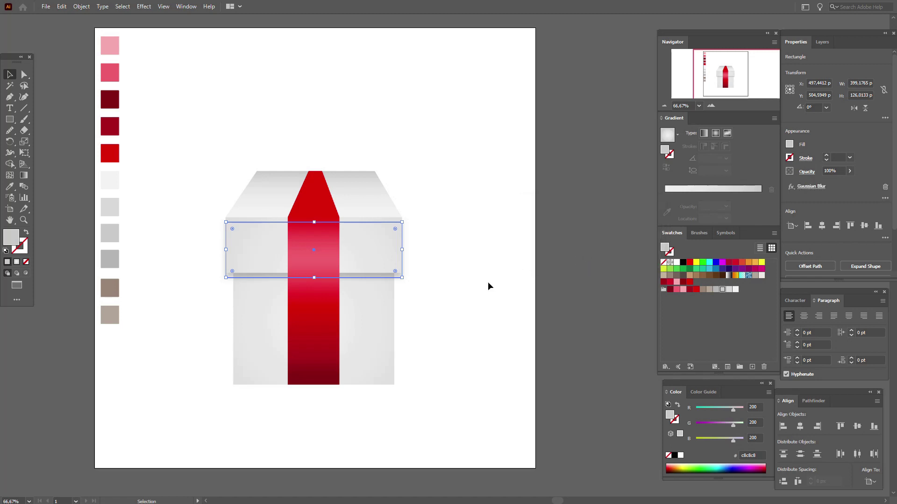
click(379, 321)
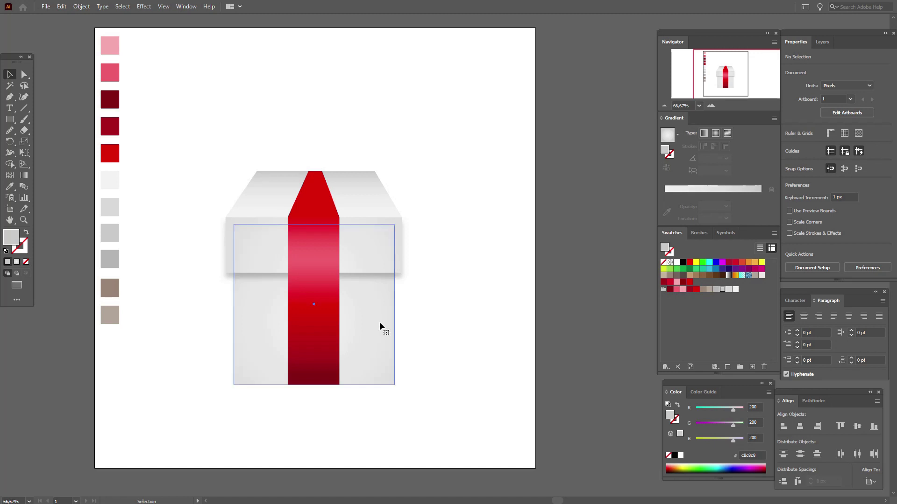
Paste a copy of the box body in front and clip the lid shadow to it
key(a)
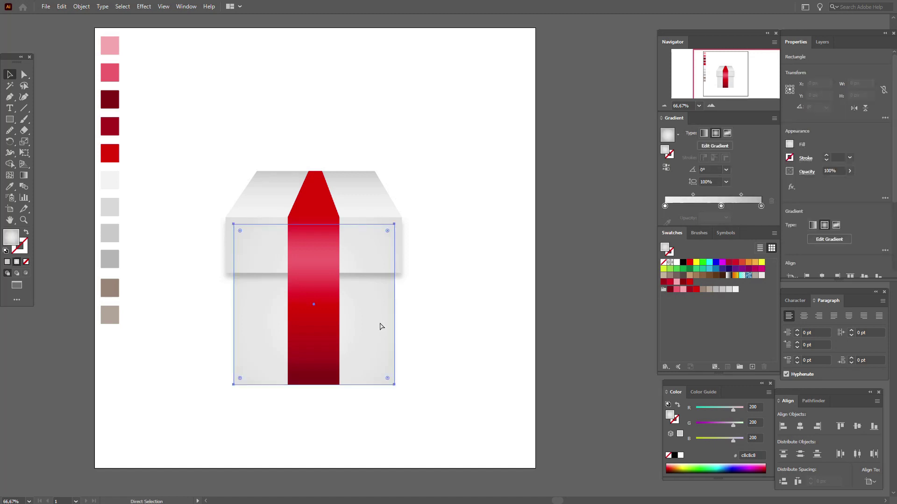
key(v)
right_click(380, 322)
mouse_move(476, 275)
click(505, 277)
shift+click(402, 279)
right_click(403, 279)
click(451, 382)
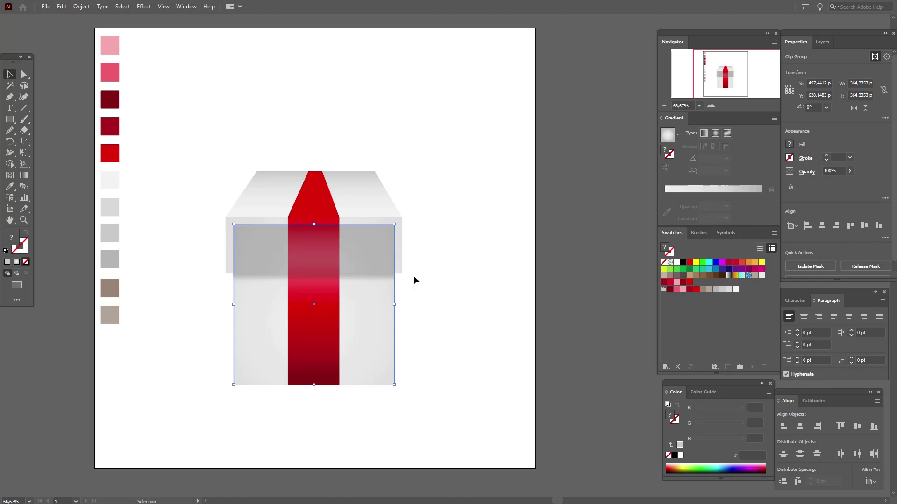
Bring the lid shapes to the front, above the clipped shadow
drag(238, 143, 405, 217)
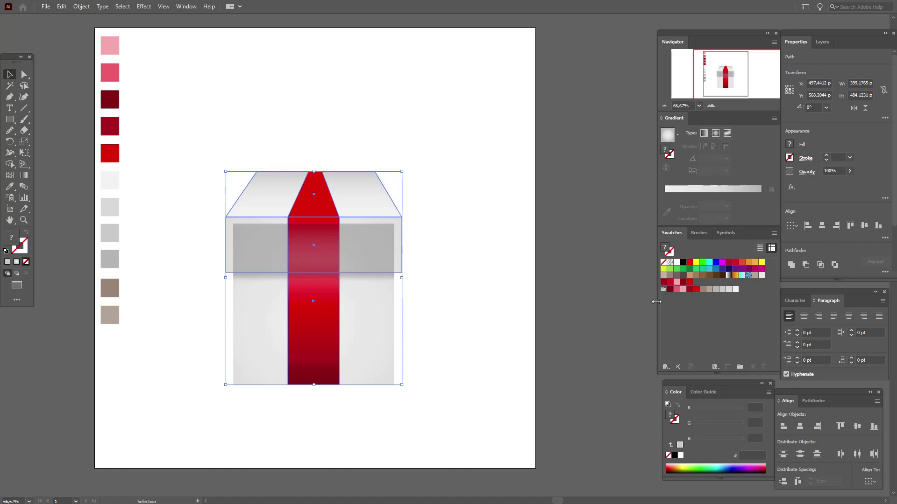
right_click(413, 289)
mouse_move(489, 434)
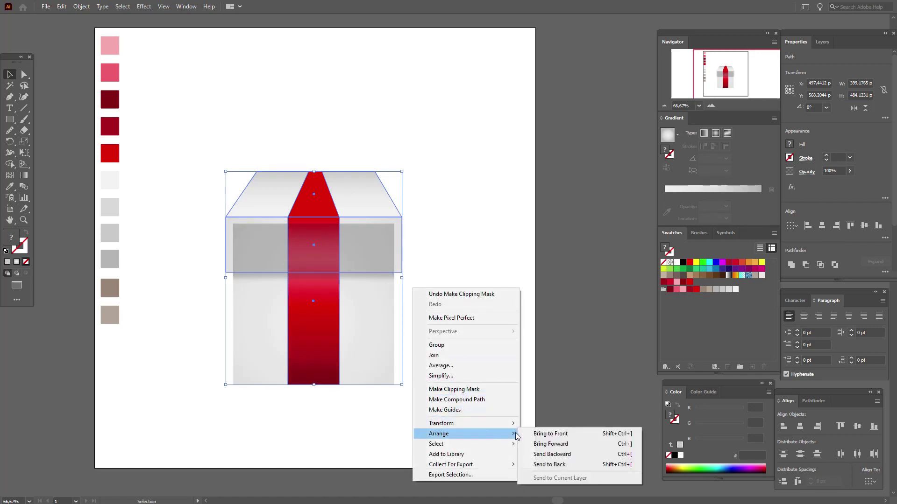
click(540, 435)
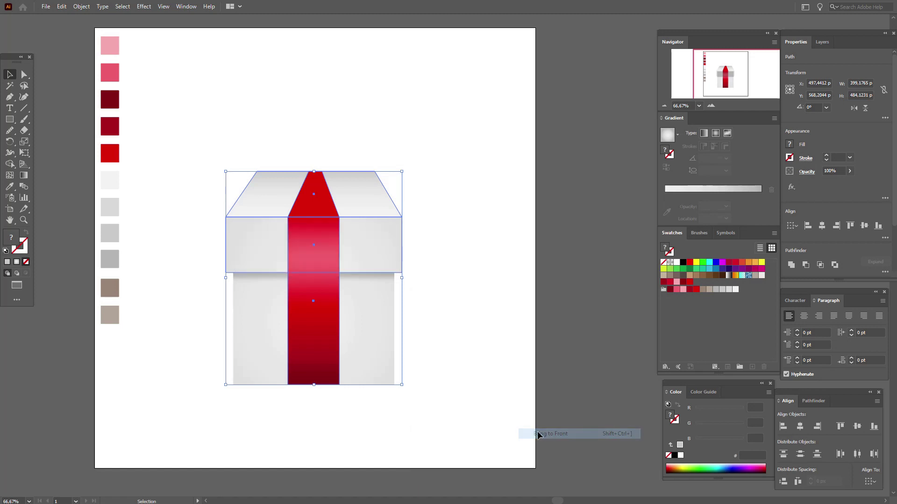
click(449, 307)
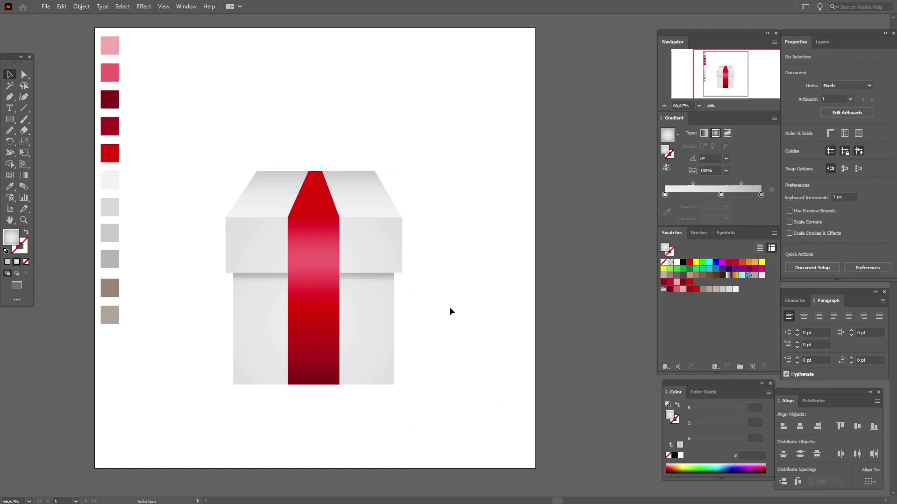
Copy the ribbon's red gradient onto the lid-top triangle and set its angle to 90°
click(316, 196)
click(13, 190)
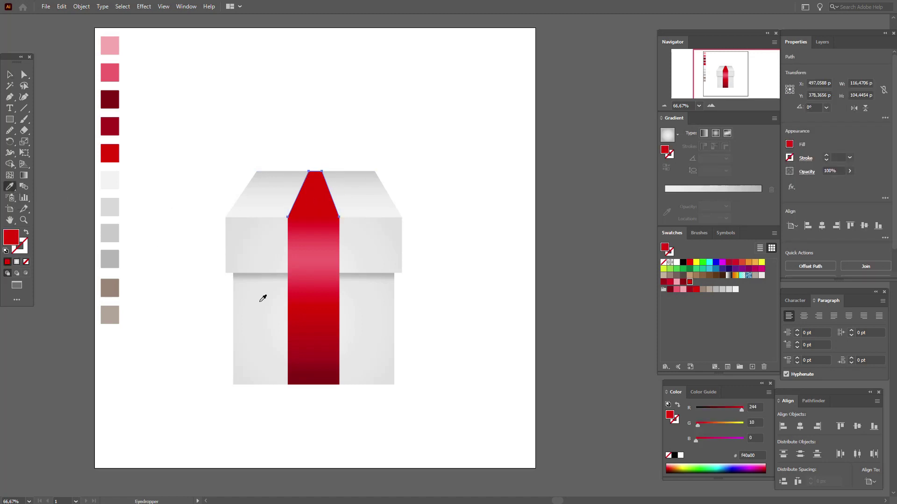
click(316, 326)
click(709, 170)
text(9)
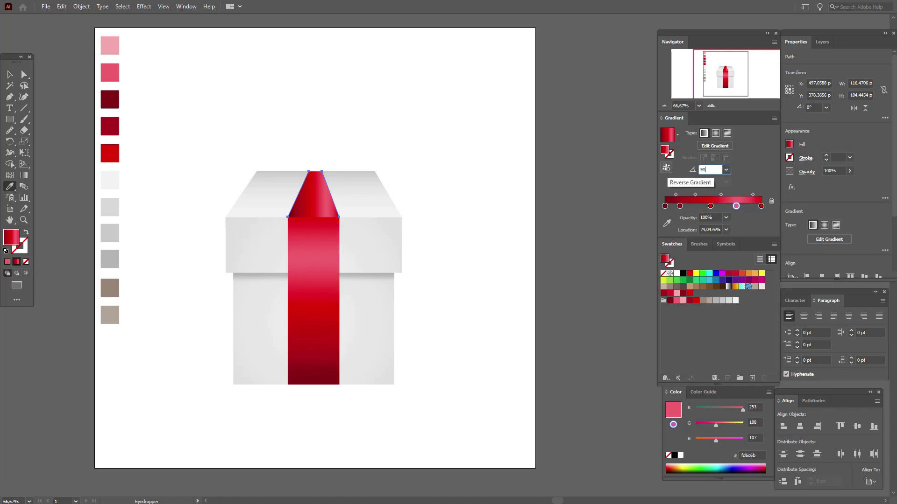
text(0)
key(Return)
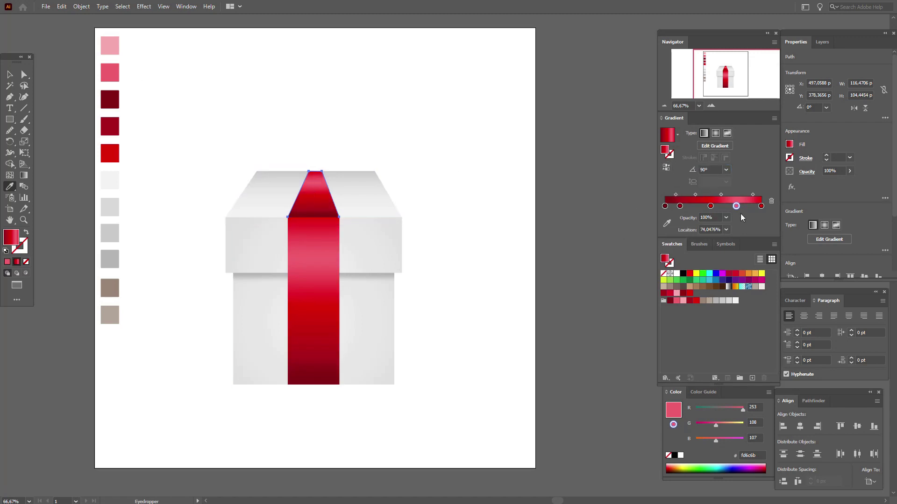
Remove the 74% and 15% stops, move the middle stop right, and set the midpoint to about 28.55%
drag(736, 206, 740, 233)
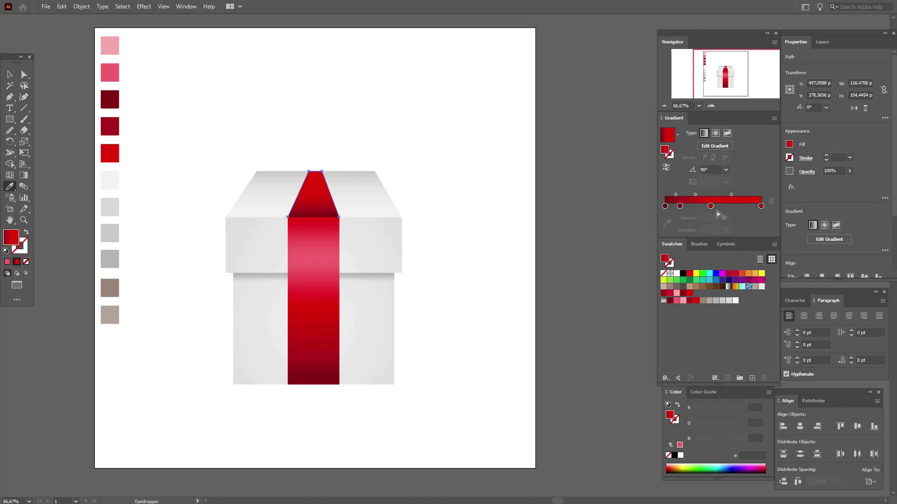
click(679, 206)
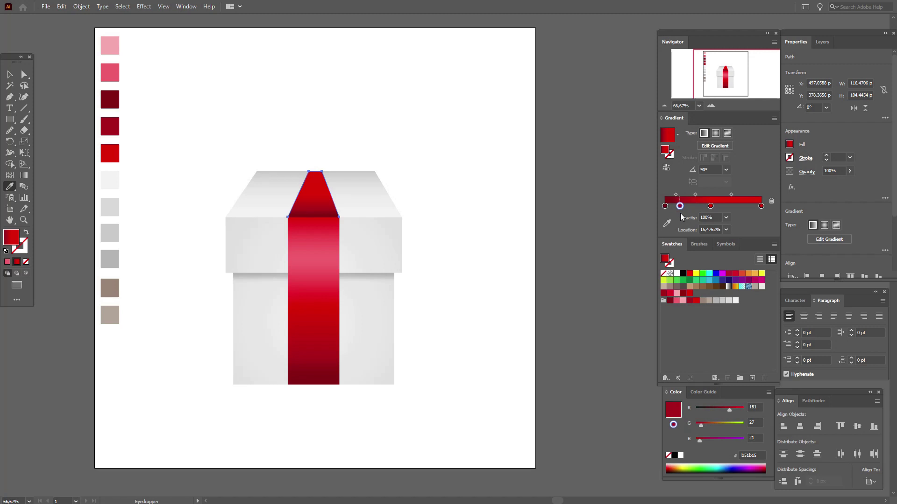
drag(679, 206, 696, 231)
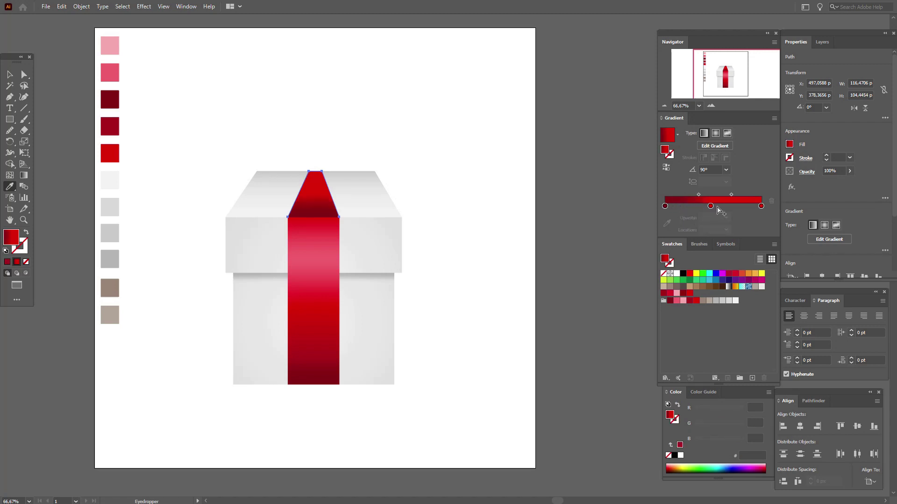
drag(718, 207, 682, 196)
drag(733, 207, 761, 206)
drag(691, 195, 683, 196)
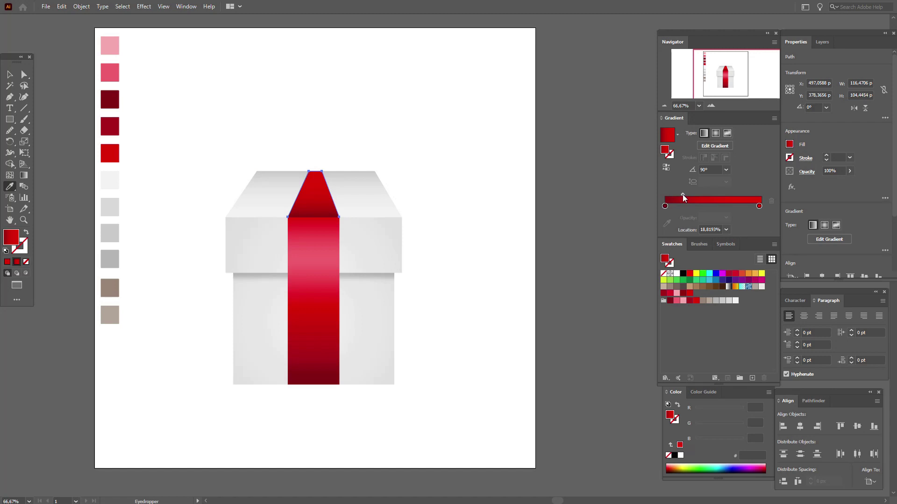
drag(683, 195, 692, 196)
click(9, 74)
click(264, 122)
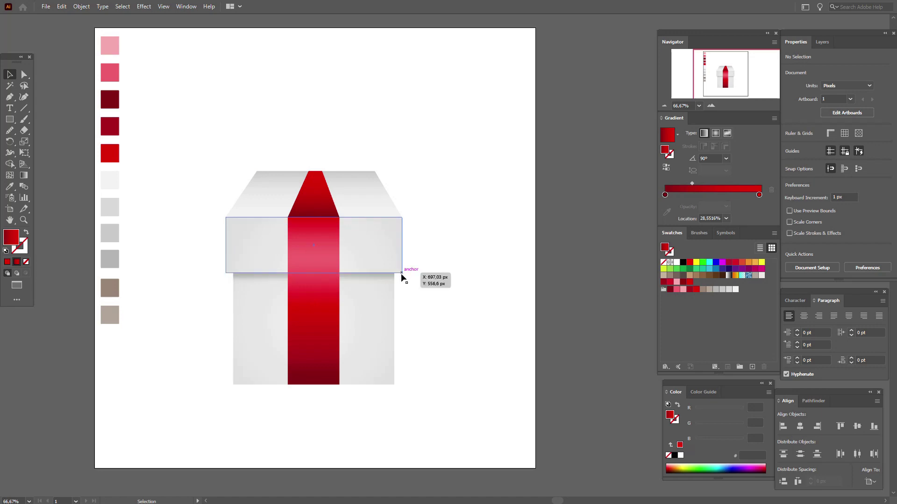
click(24, 75)
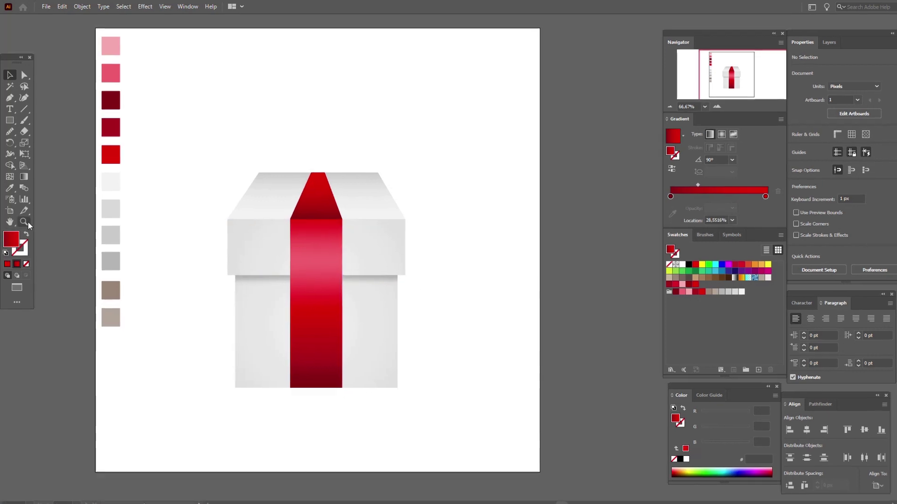
key(ctrl+plus)
key(ctrl+plus)
click(67, 213)
shift+click(463, 208)
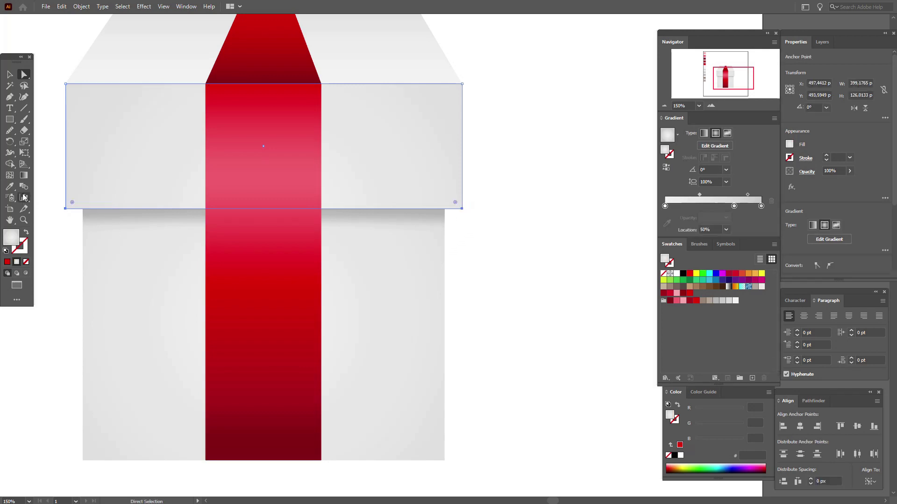
drag(73, 204, 71, 204)
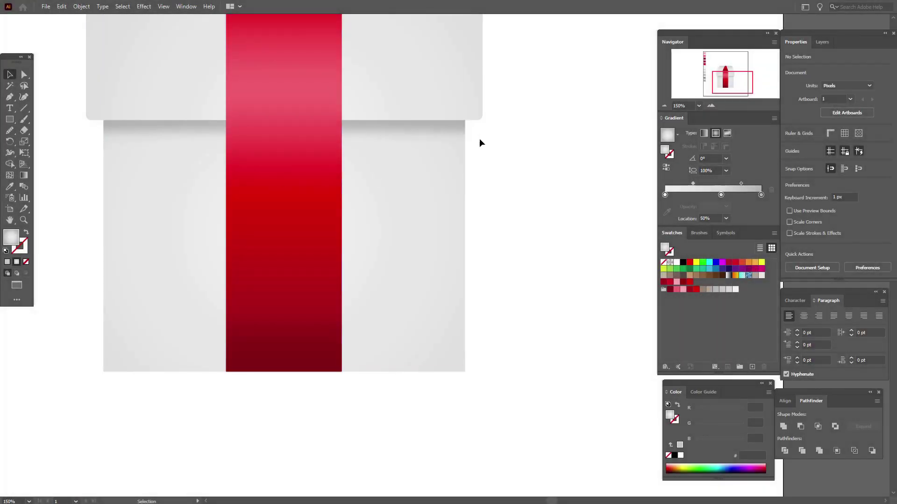
click(822, 42)
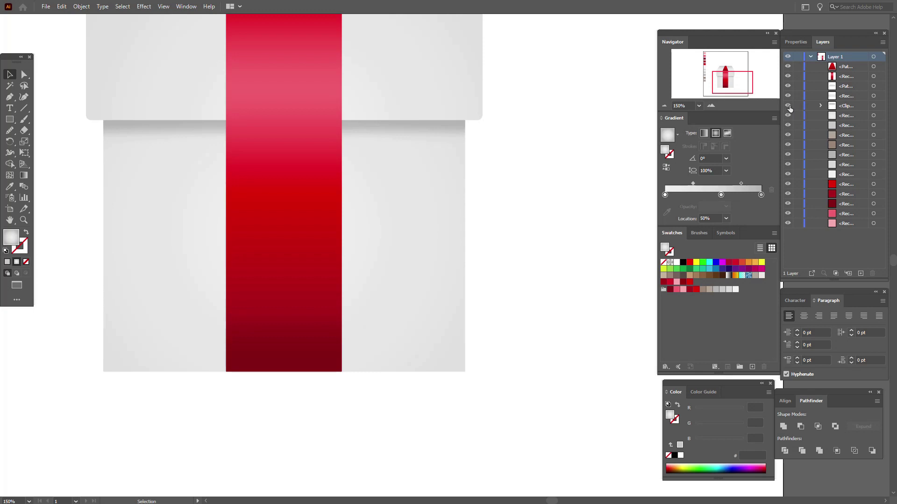
Lock the Clip Group in the Layers panel
click(790, 105)
click(789, 107)
click(799, 106)
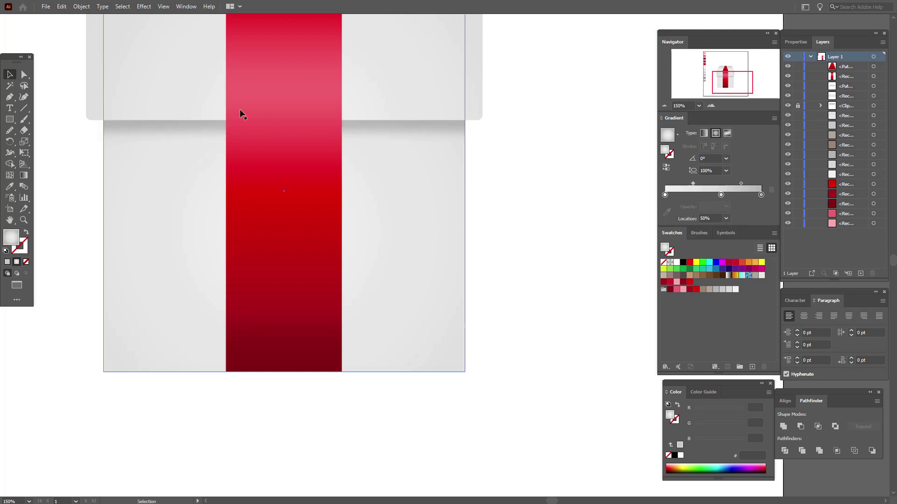
Round the box body's bottom-left and bottom-right corners with the corner widget
key(a)
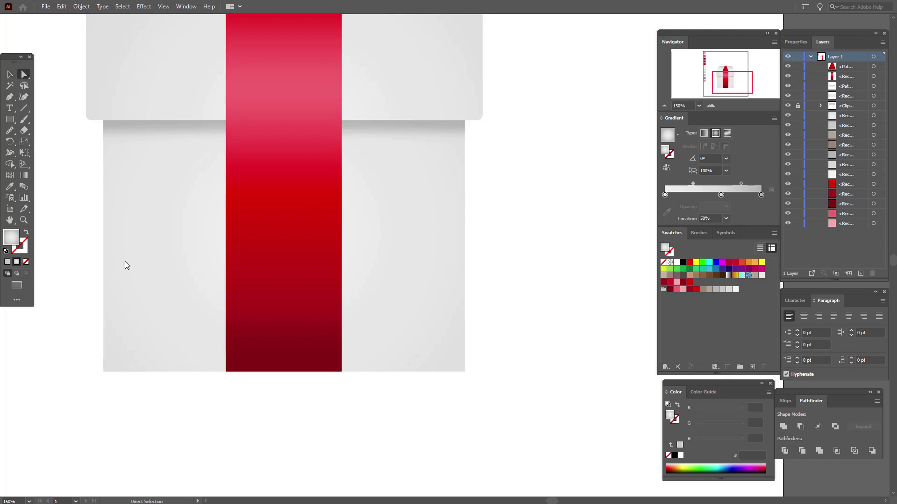
click(104, 372)
click(104, 372)
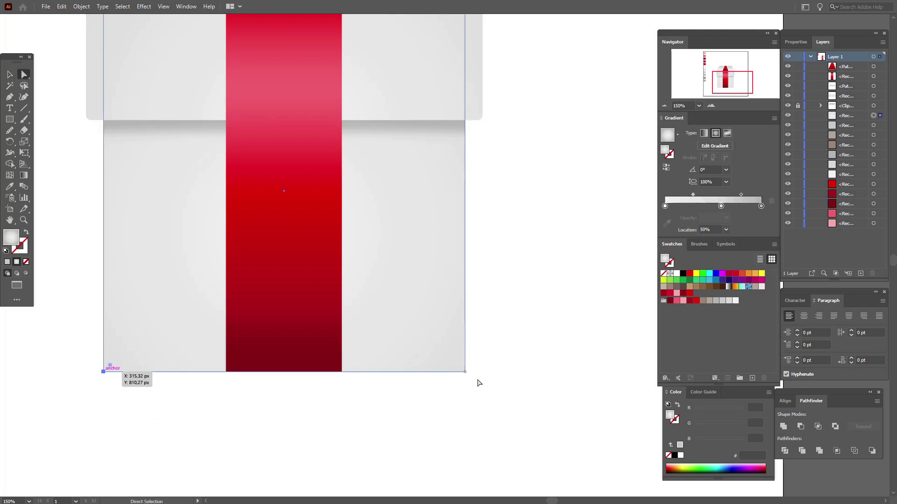
shift+click(464, 372)
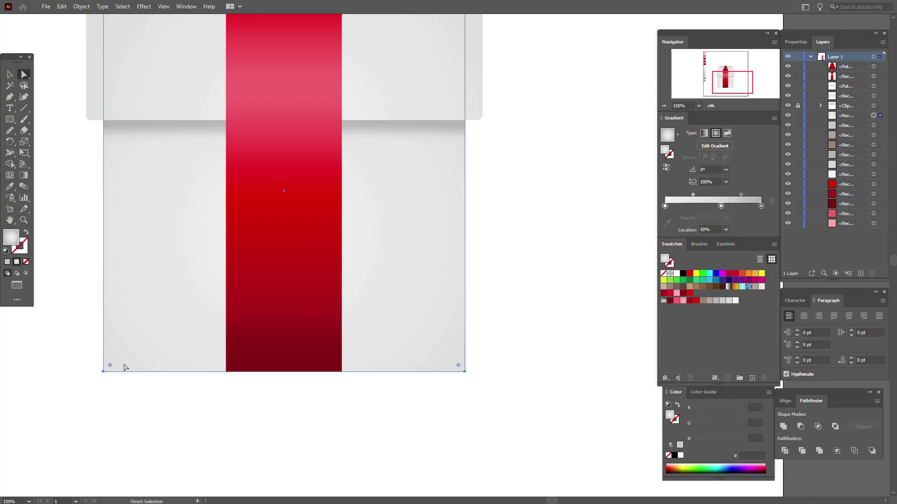
drag(112, 369, 112, 369)
click(10, 74)
click(53, 148)
Nudge the lower rectangle, Exclude it with a second rectangle, and ungroup into separate strips
click(141, 275)
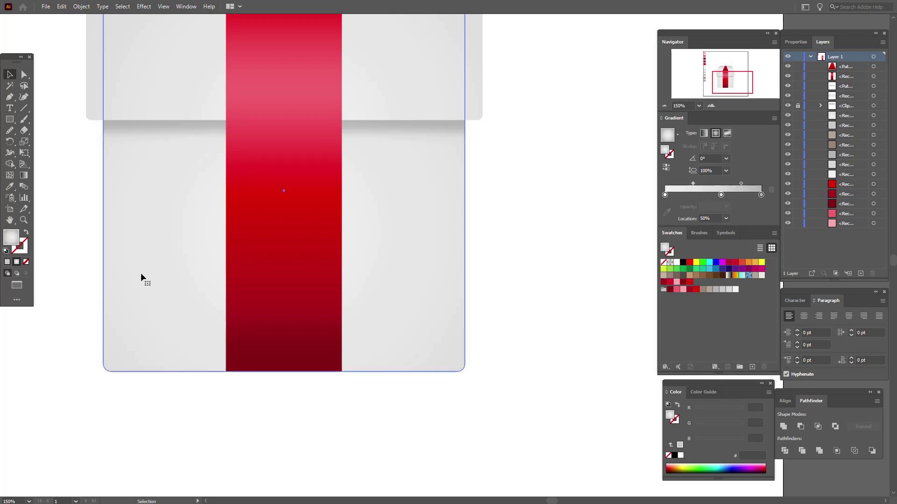
key(a)
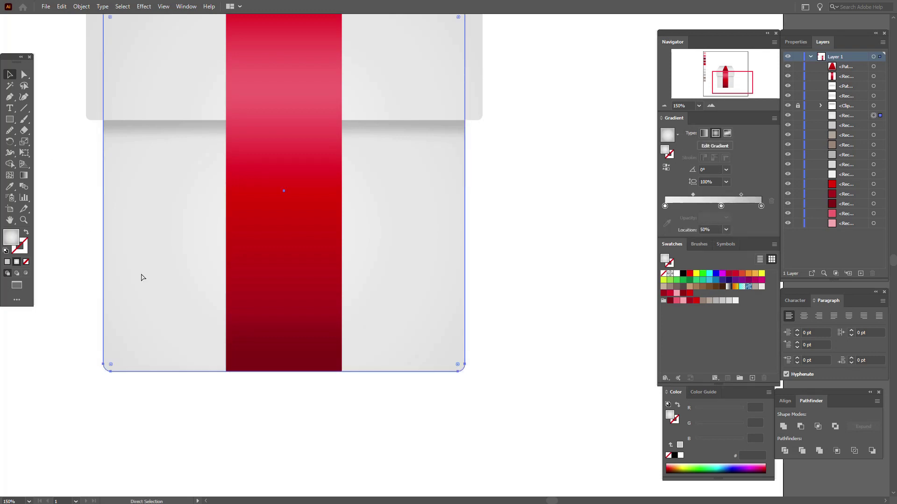
key(v)
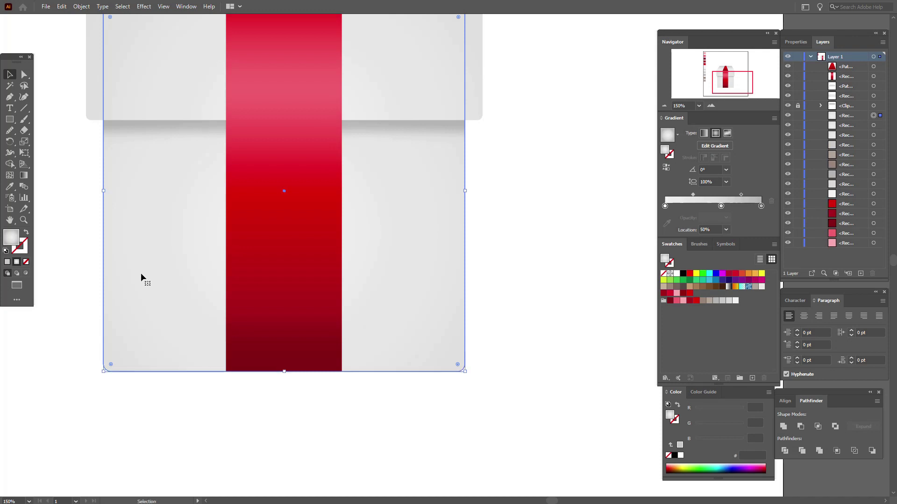
key(Up)
key(Up)
key(Up)
key(Up)
key(Up)
key(Up)
key(Up)
key(Down)
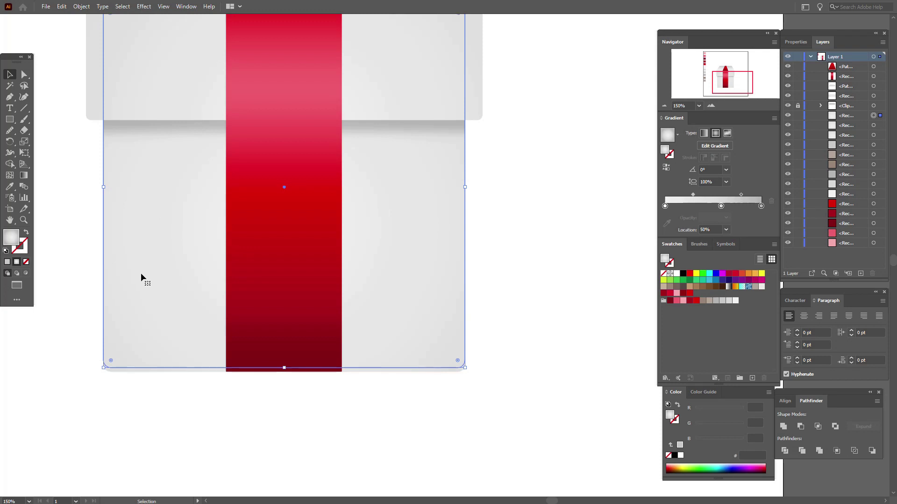
shift+click(159, 373)
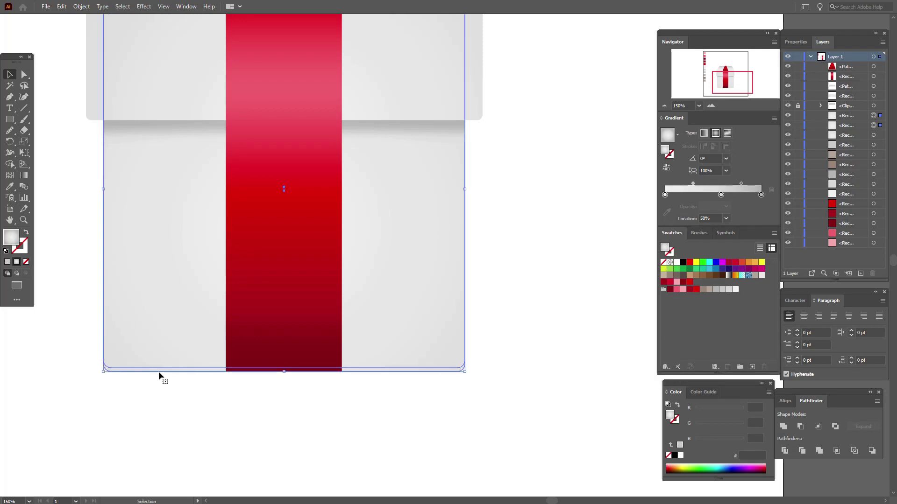
click(836, 427)
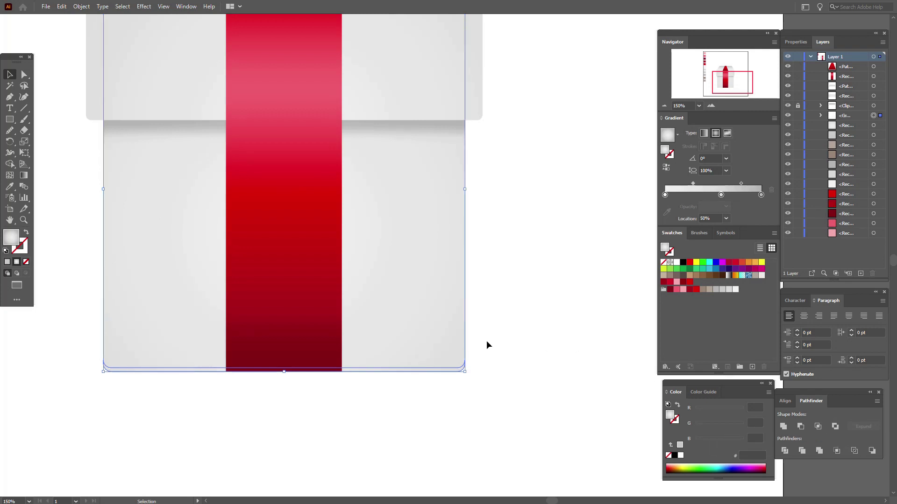
right_click(464, 350)
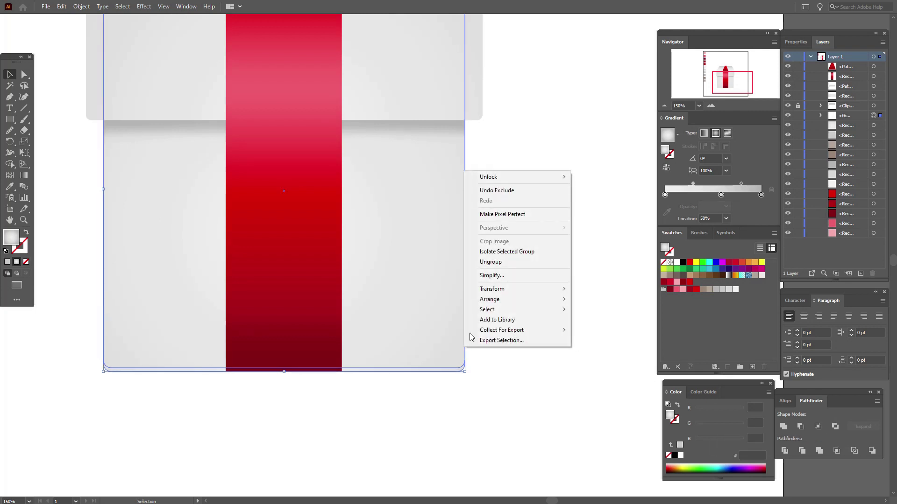
click(498, 264)
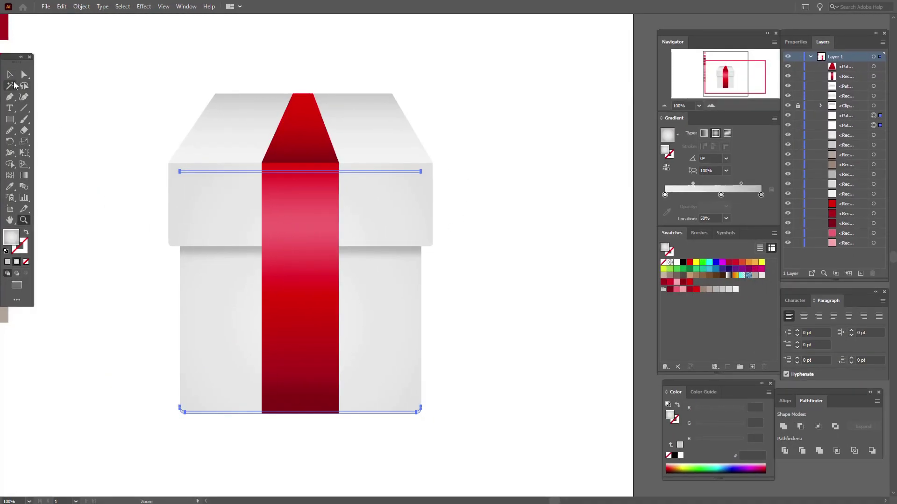
Fill the thin strip along the box bottom with light grey (RGB 200,200,200)
click(8, 76)
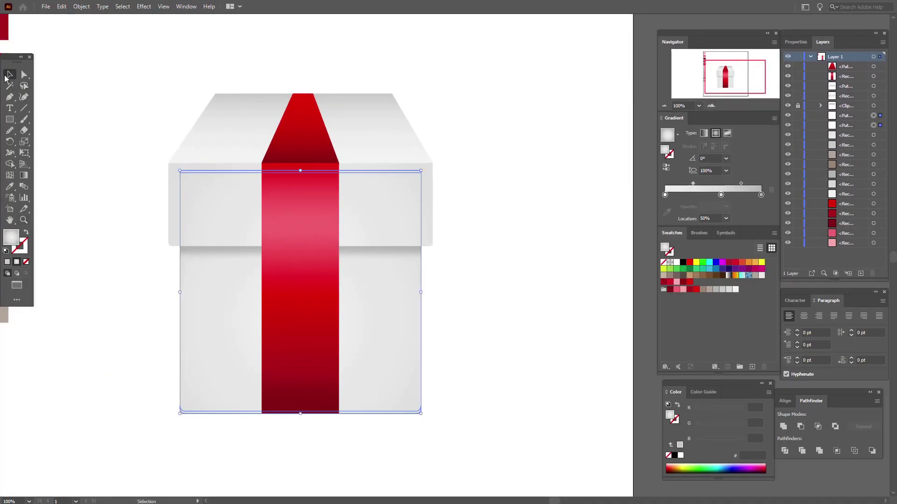
click(239, 413)
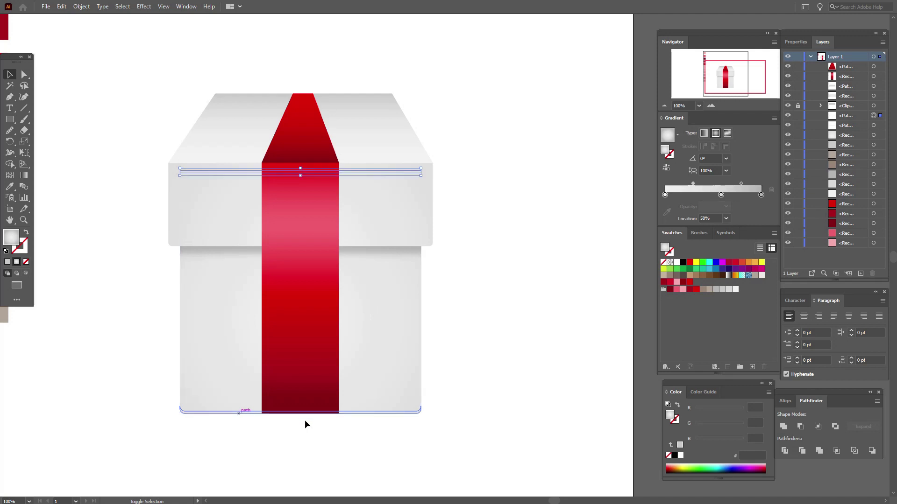
click(461, 420)
click(416, 414)
click(722, 300)
click(614, 331)
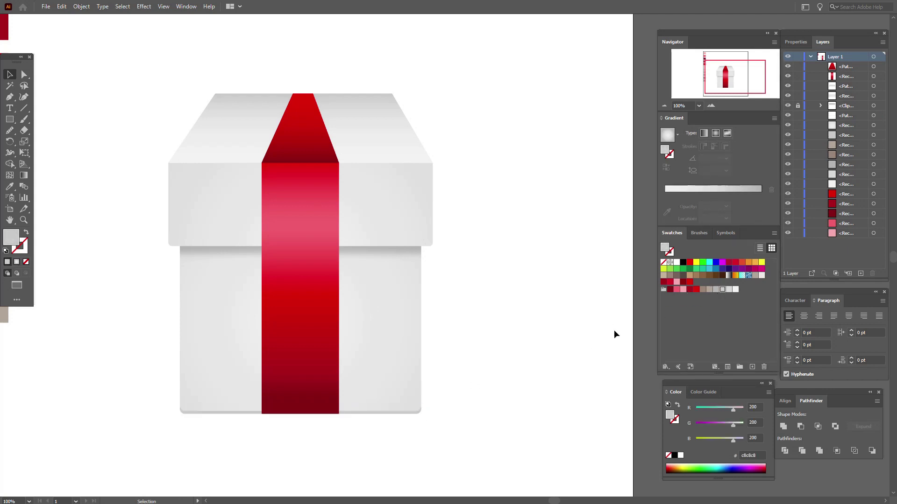
click(411, 412)
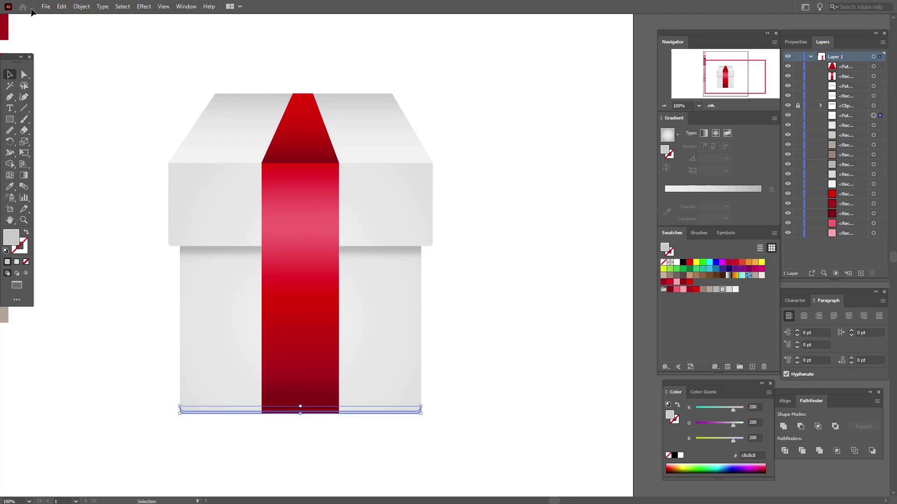
Apply a 5 px Gaussian Blur to the grey bottom strip
click(145, 7)
mouse_move(199, 161)
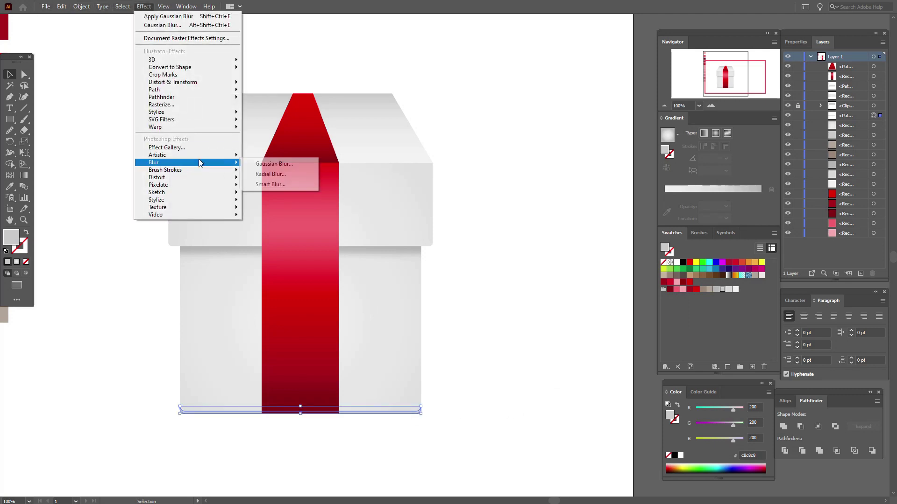
click(269, 163)
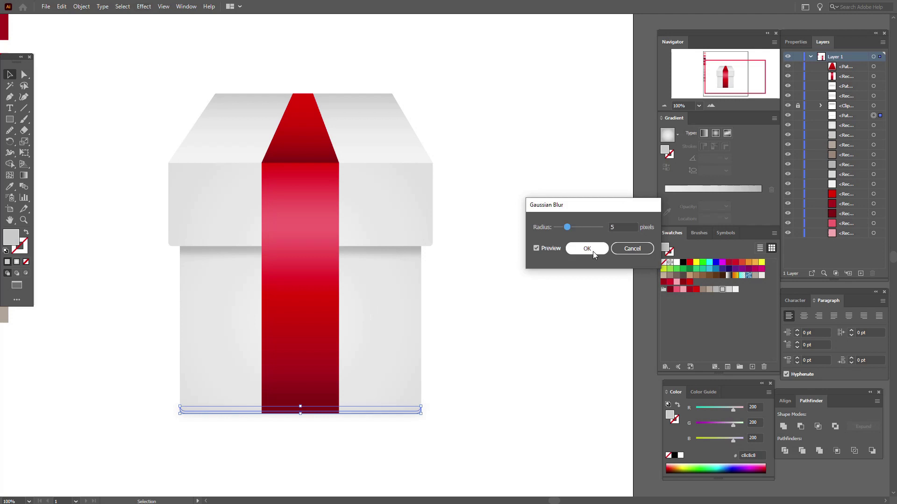
click(587, 251)
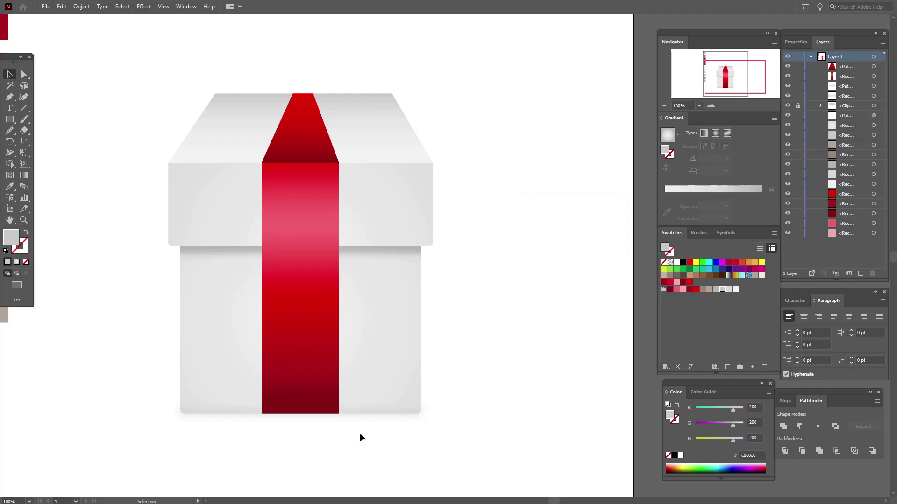
Bring the blurred strip to the front, leaving its blend mode at Normal
click(378, 419)
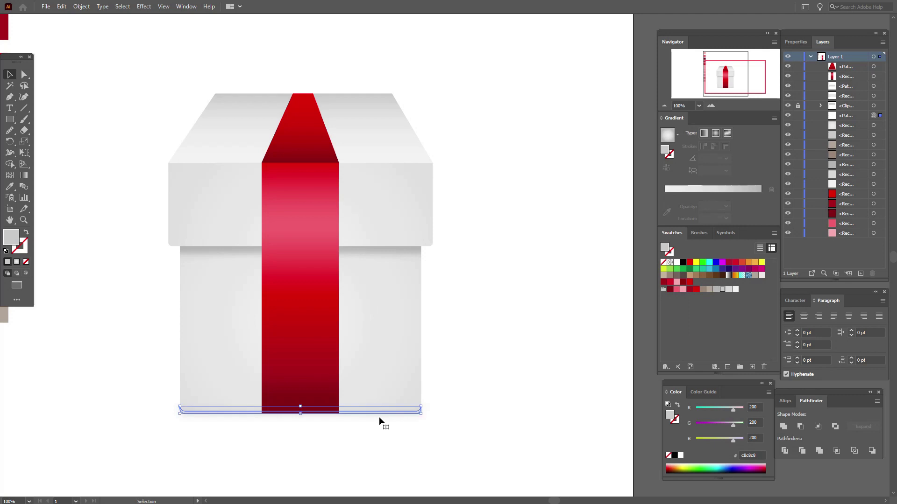
right_click(379, 416)
mouse_move(453, 372)
click(514, 370)
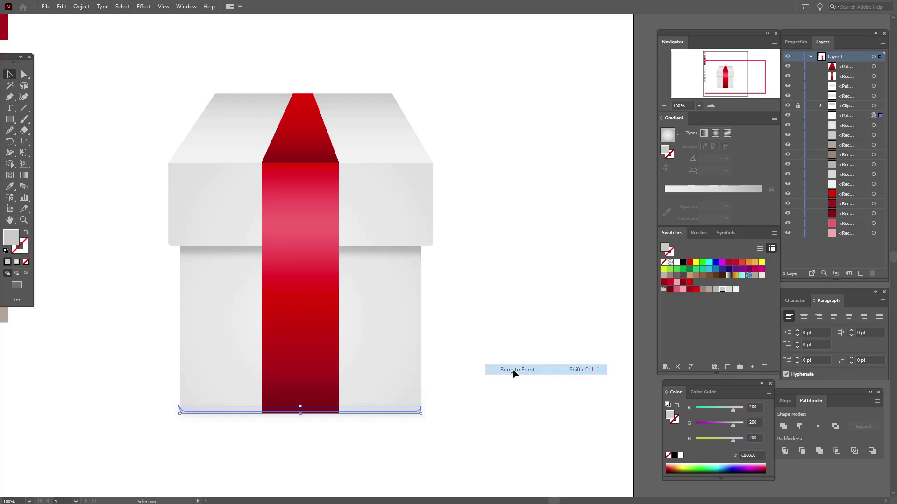
click(796, 41)
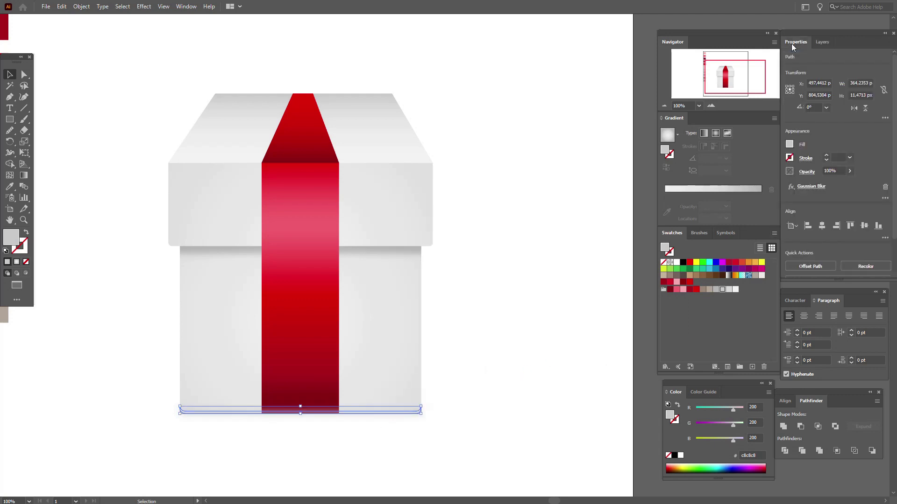
click(811, 176)
click(732, 188)
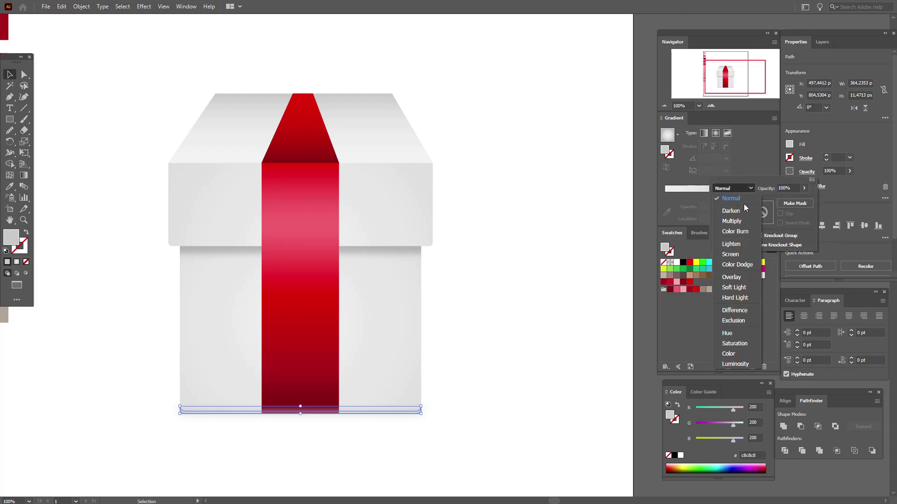
key(Escape)
click(545, 312)
click(545, 312)
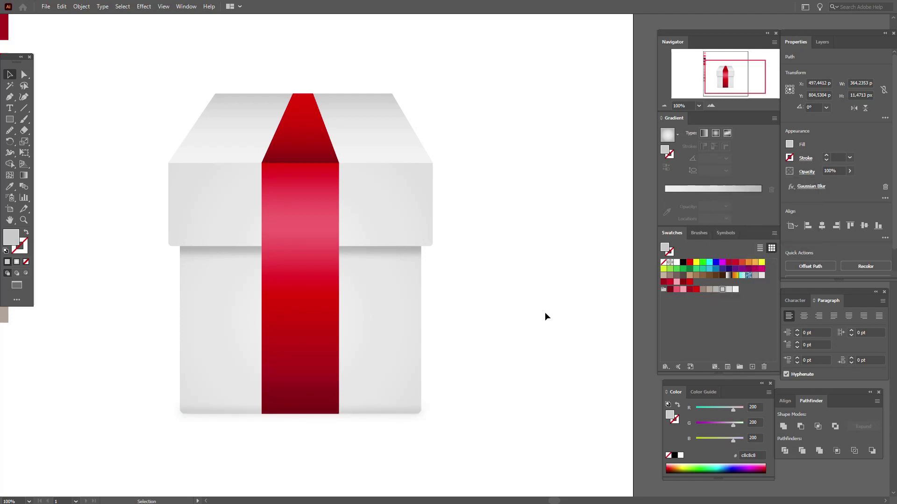
click(398, 360)
key(a)
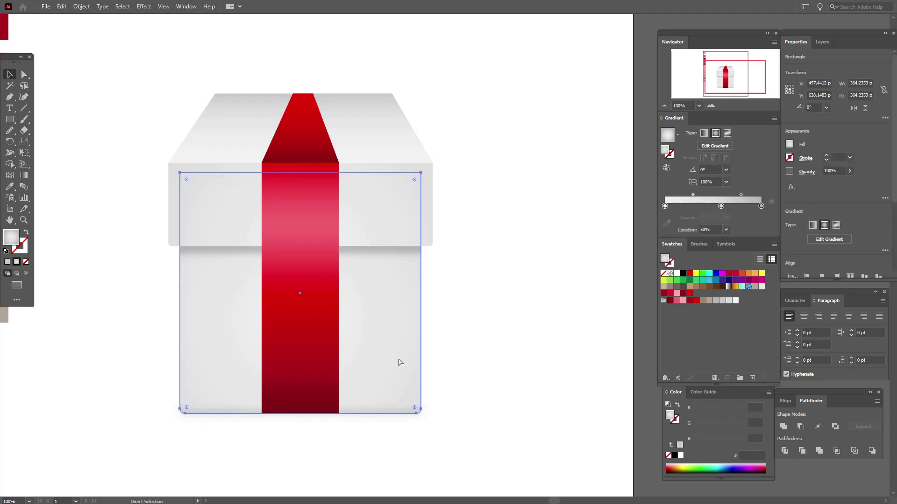
key(v)
right_click(399, 359)
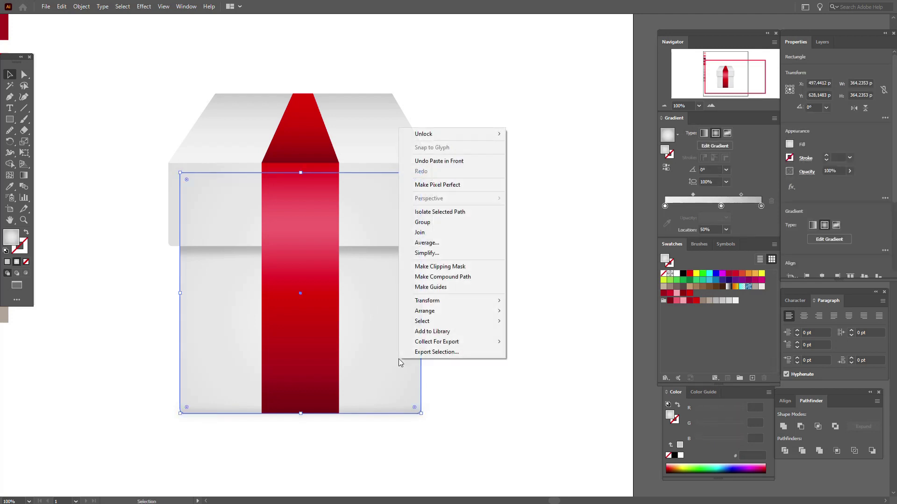
mouse_move(447, 312)
click(530, 311)
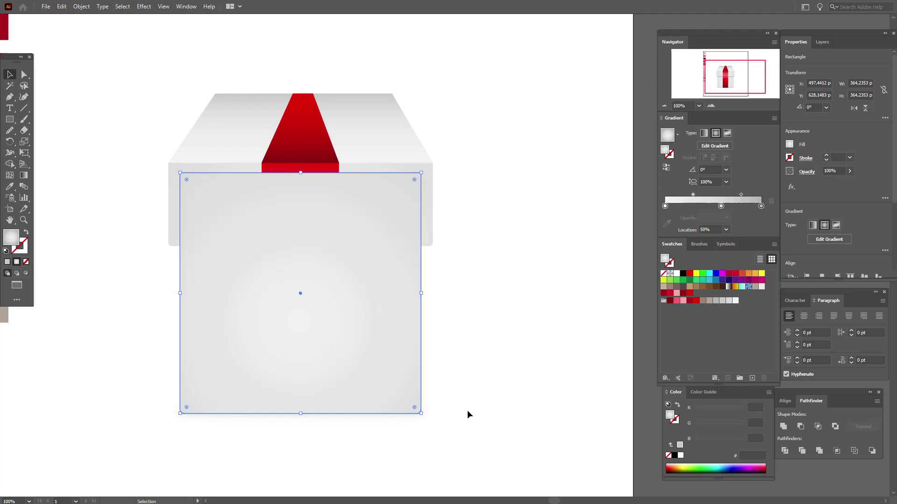
right_click(428, 413)
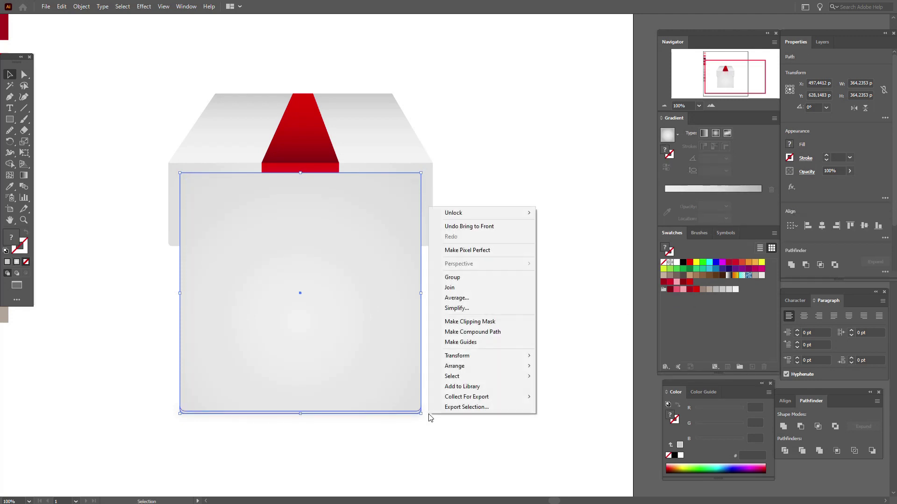
click(470, 321)
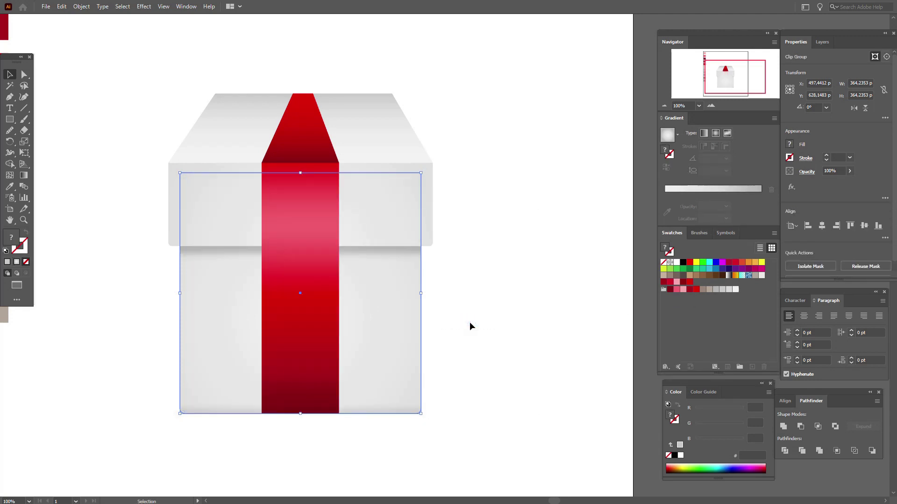
click(472, 346)
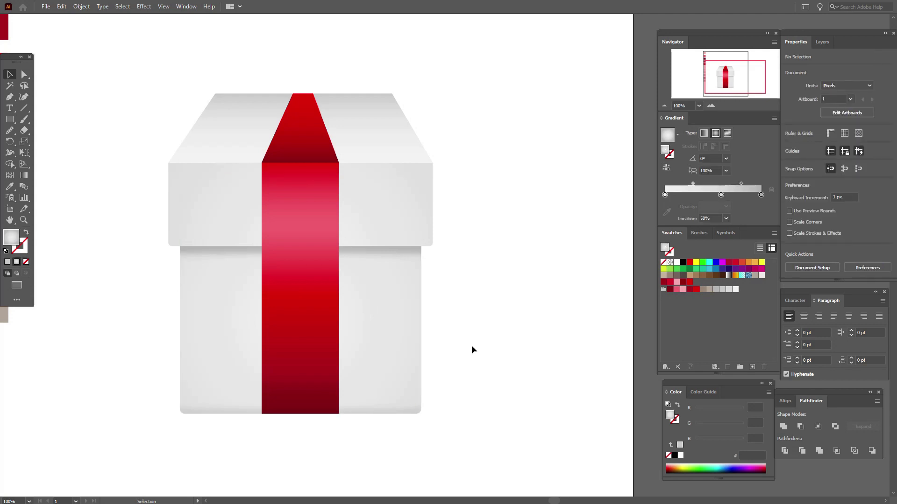
click(10, 220)
drag(338, 355, 351, 290)
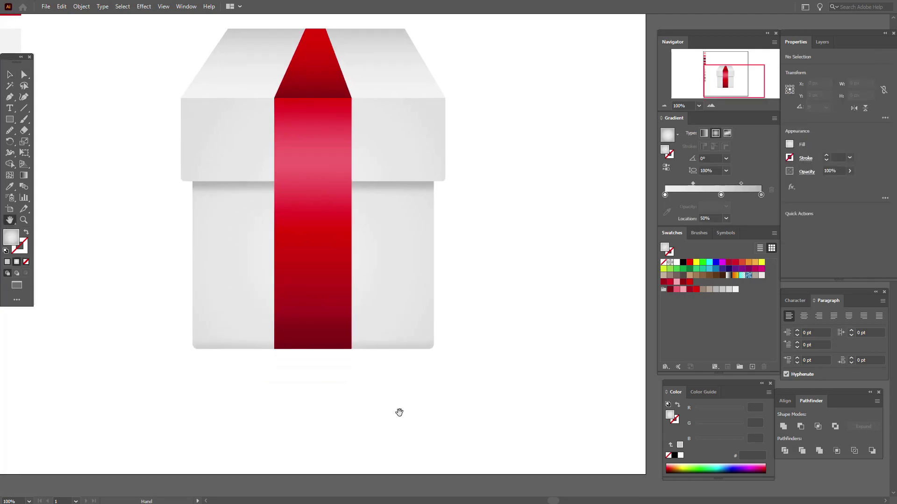
click(12, 120)
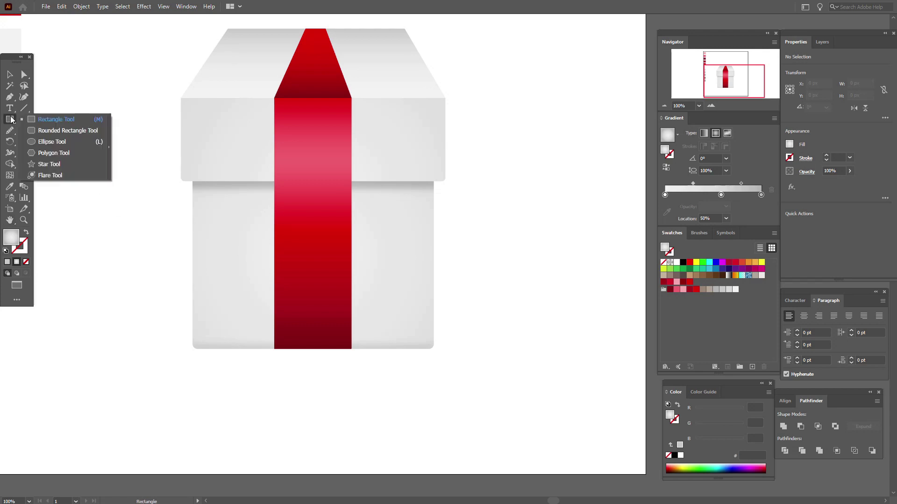
Draw a large circle over the box with a reversed radial gradient, greyish-brown centre to white
click(78, 147)
drag(137, 174, 408, 383)
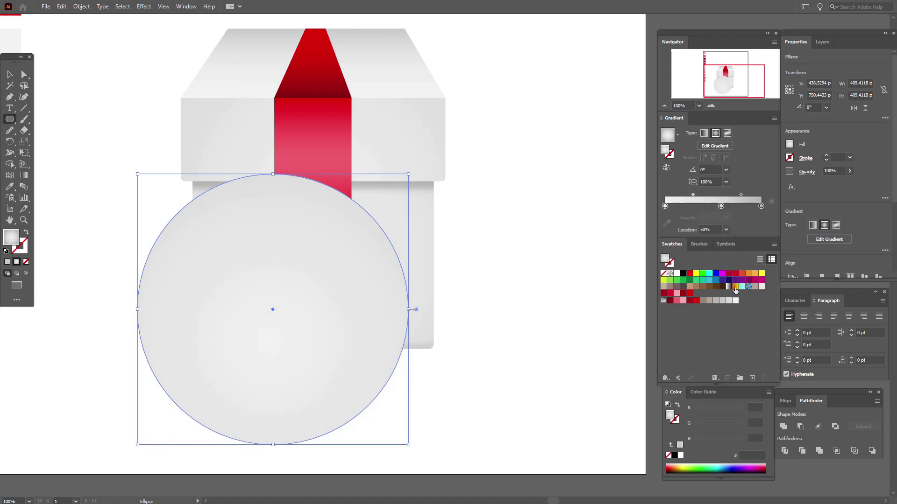
click(729, 287)
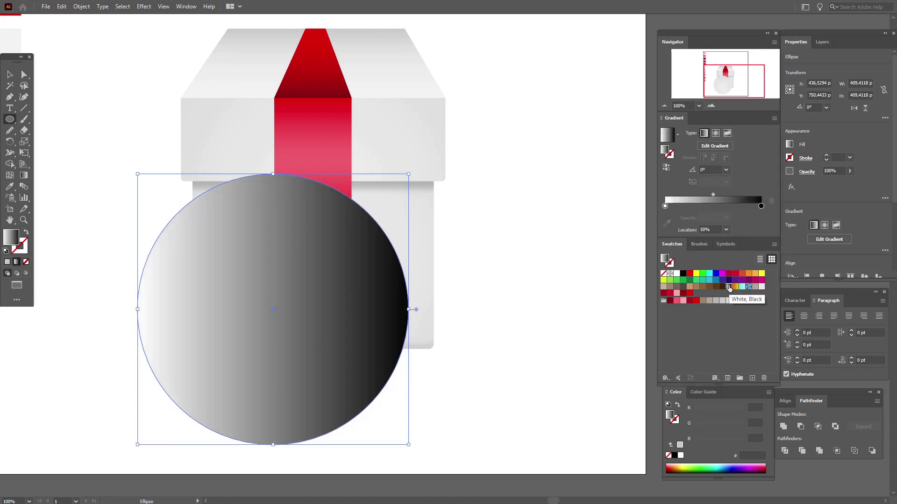
click(714, 134)
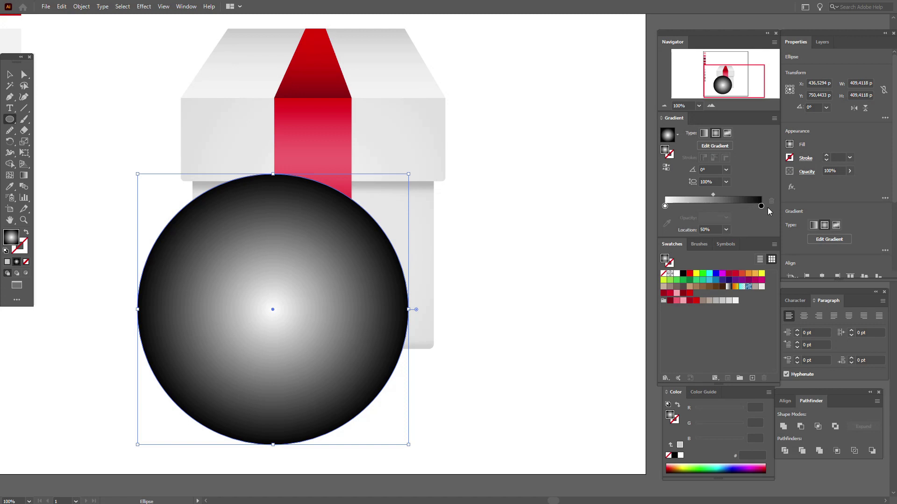
drag(703, 304, 761, 208)
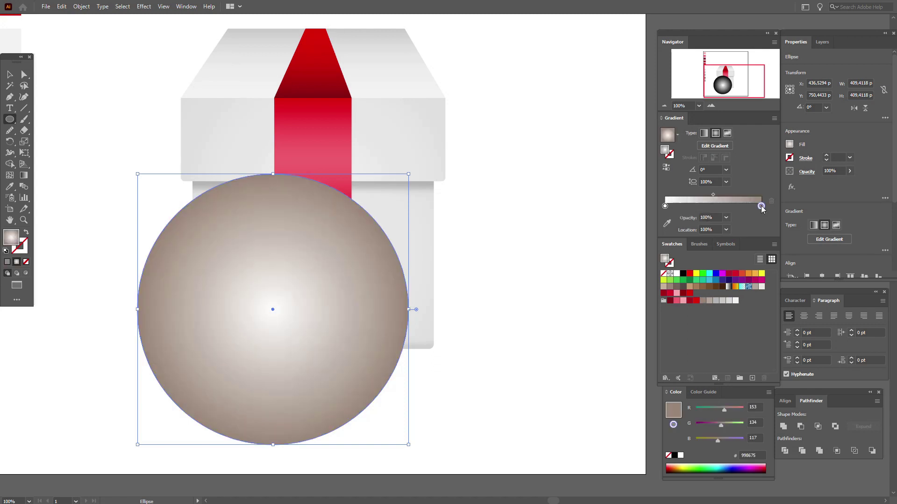
click(666, 172)
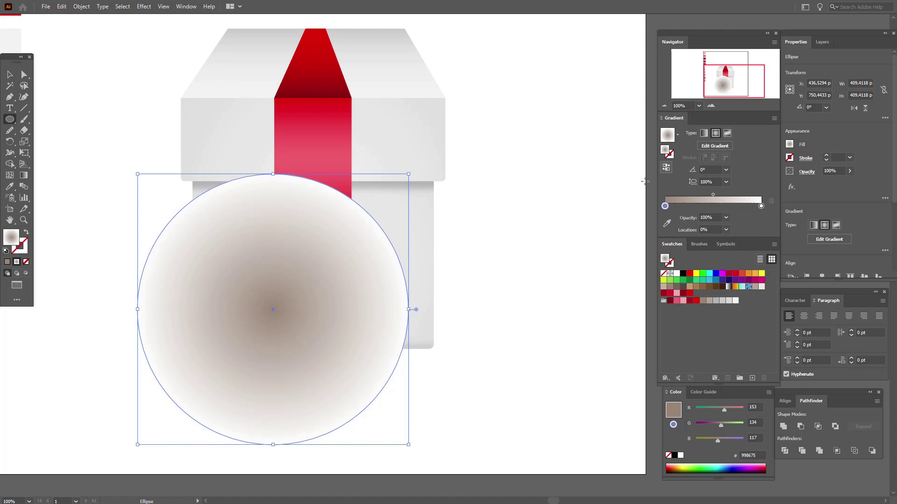
click(6, 79)
Squash the circle into a flat ellipse, send it to back, and set Multiply blending
drag(273, 174, 343, 362)
right_click(364, 359)
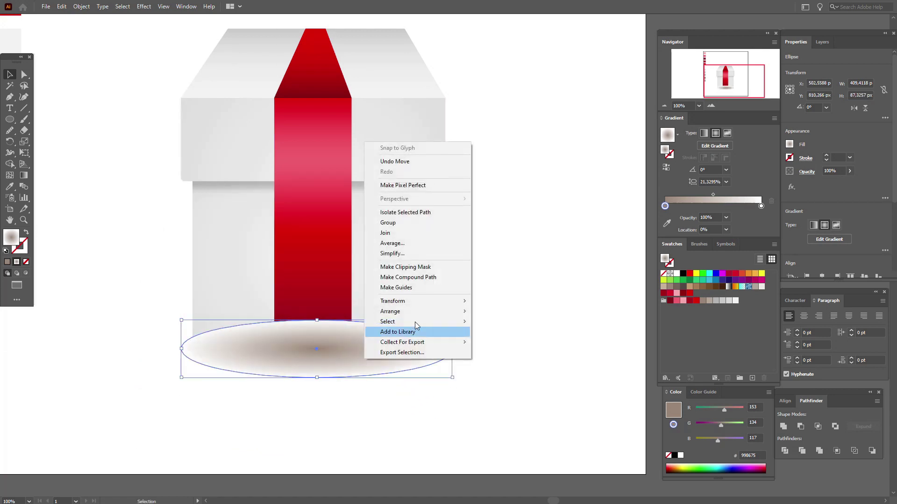
mouse_move(423, 317)
click(496, 342)
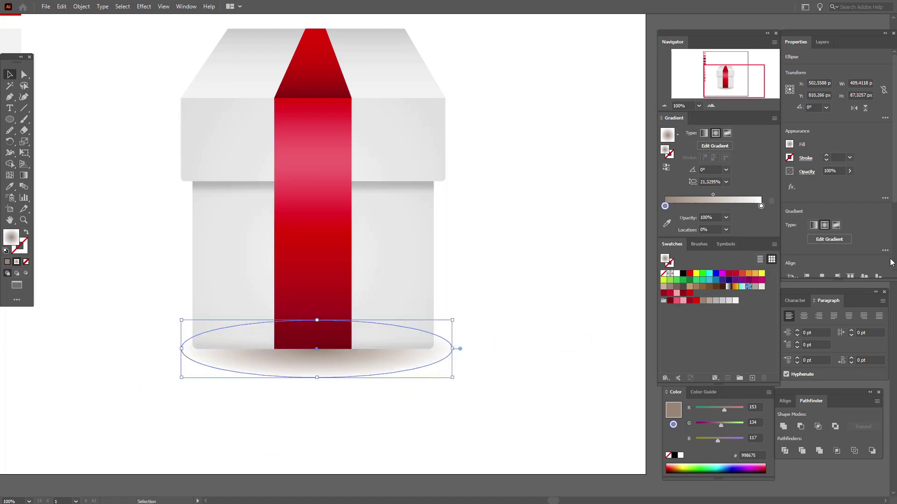
click(806, 171)
click(739, 188)
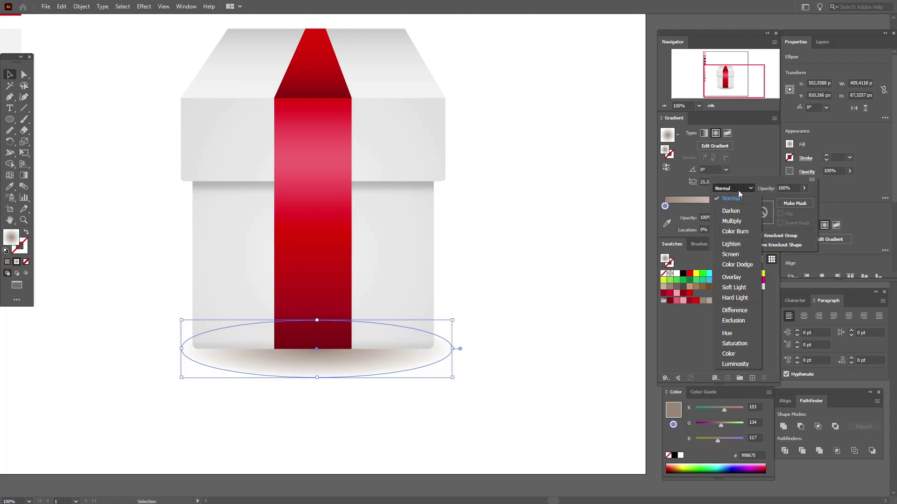
click(737, 225)
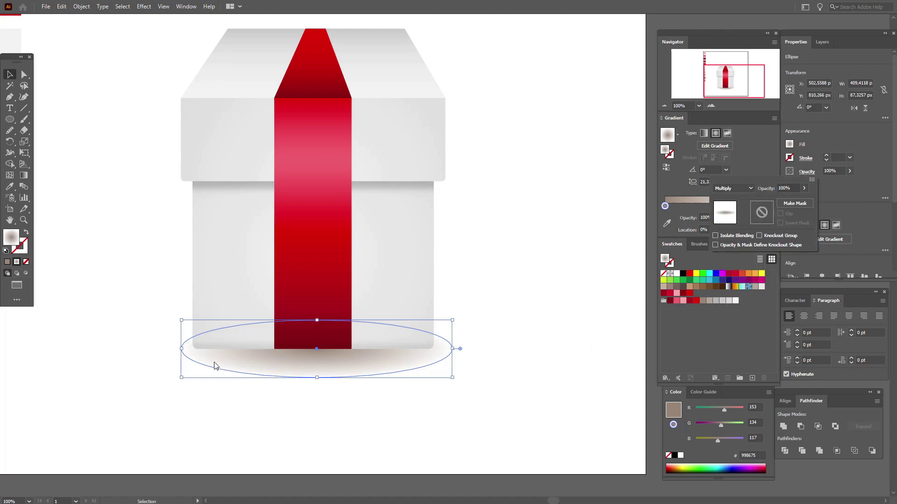
Widen the shadow ellipse on both sides, shift its gradient midpoint, and flatten it further
drag(181, 348, 132, 349)
drag(453, 348, 502, 359)
drag(714, 195, 701, 195)
drag(399, 365, 400, 358)
drag(319, 304, 318, 358)
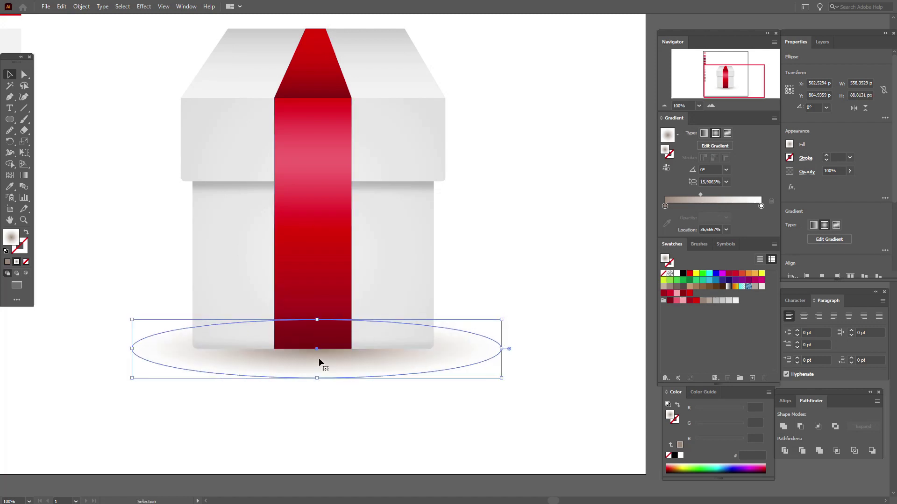
Widen the shadow to 648 px, reduce its height to 80.73 px, and tuck it under the base
click(557, 396)
click(210, 366)
drag(132, 350, 98, 349)
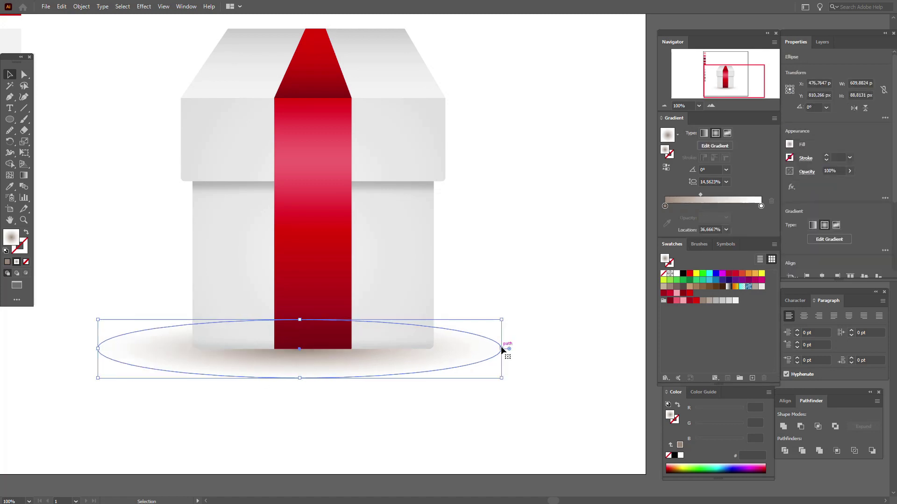
drag(502, 349, 527, 350)
click(564, 351)
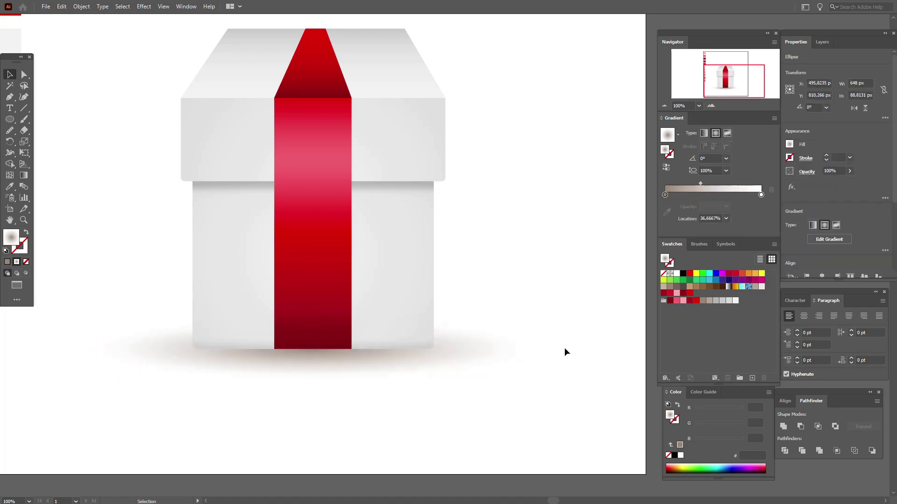
click(320, 323)
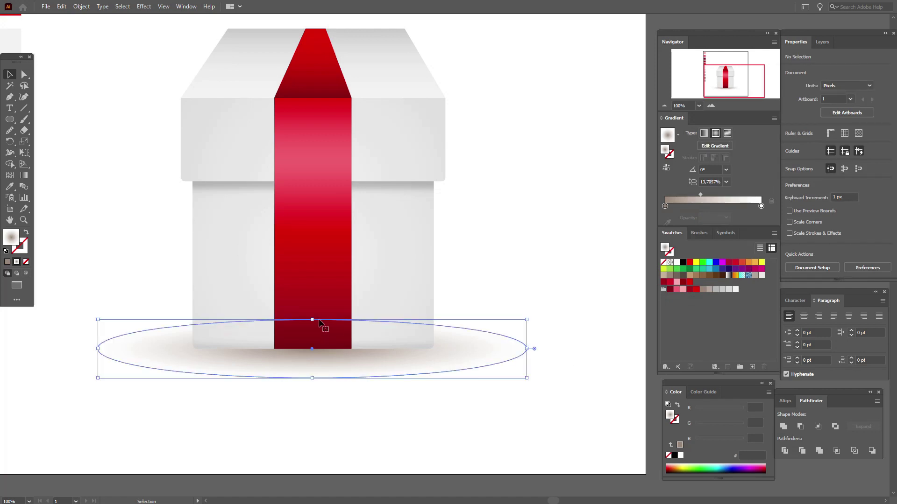
drag(312, 320, 313, 326)
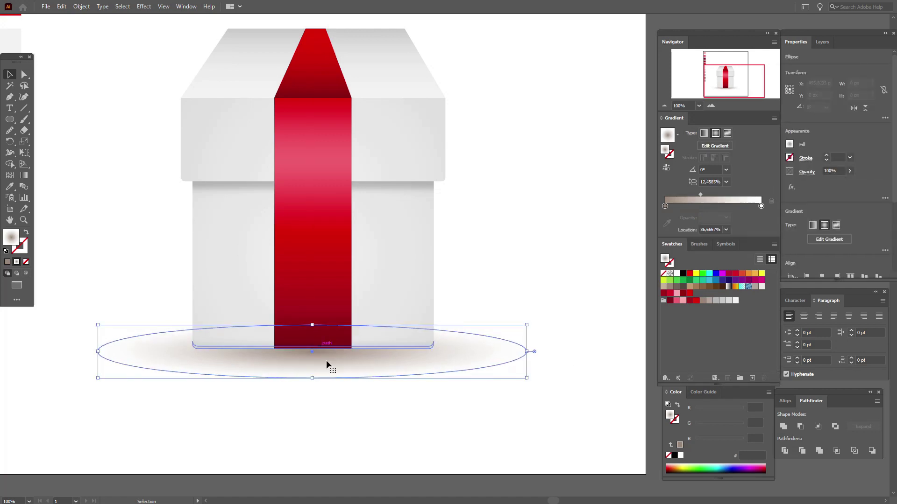
drag(334, 372, 334, 369)
click(349, 400)
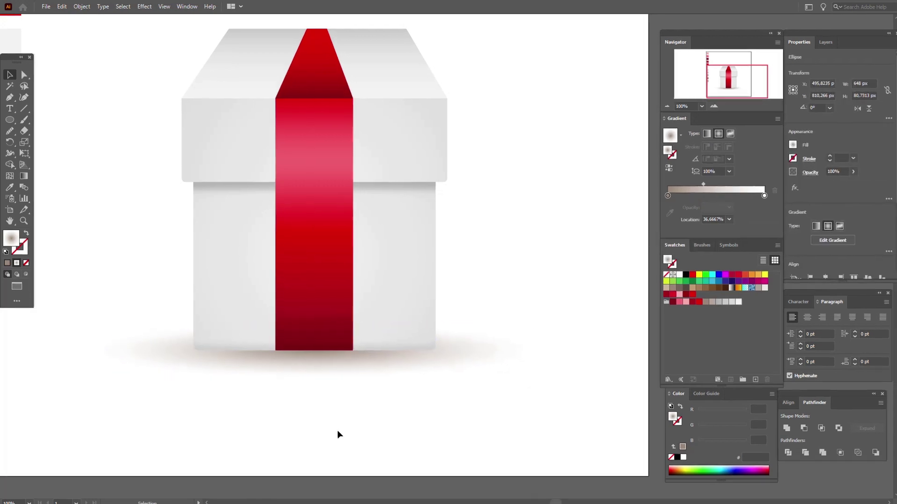
Move the bow photo over the box top, zoom in, and set the fill to red f40a00
key(ctrl+0)
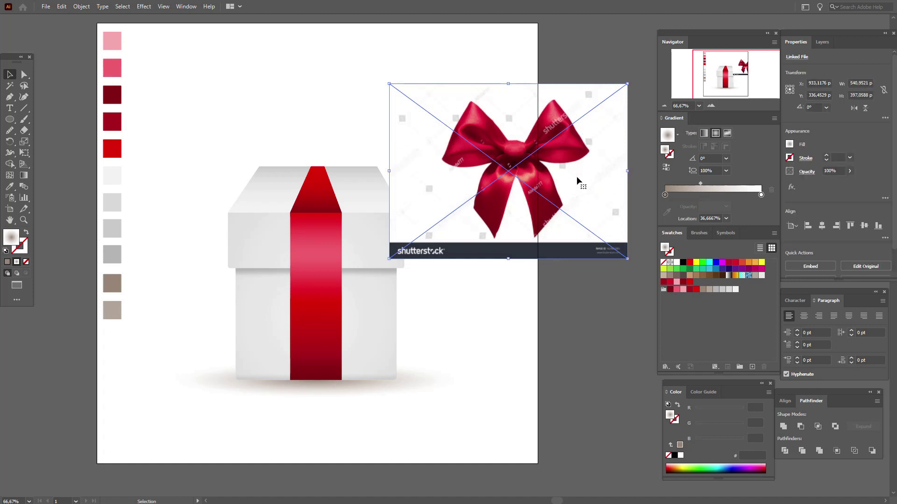
drag(575, 177, 370, 128)
click(24, 220)
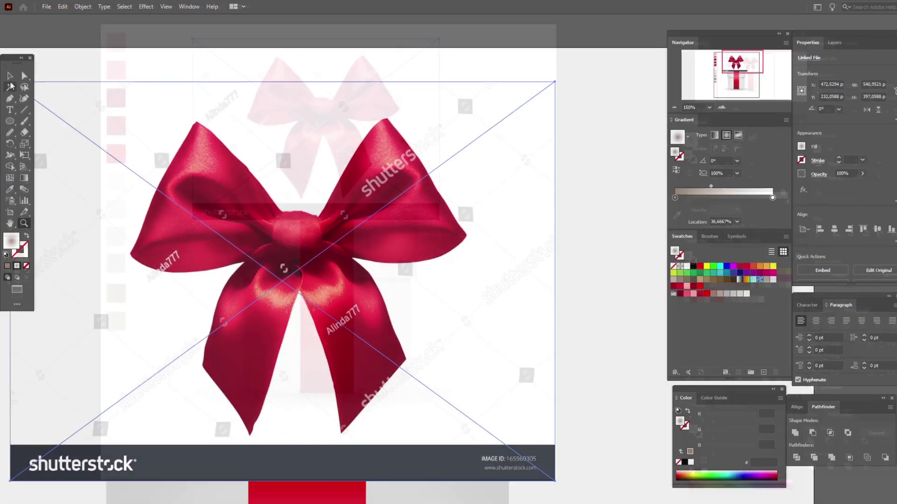
key(v)
click(579, 234)
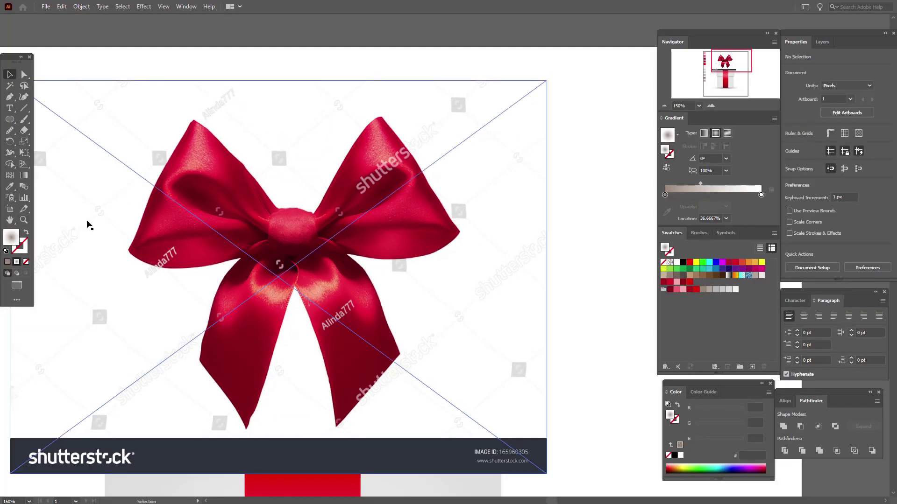
click(694, 287)
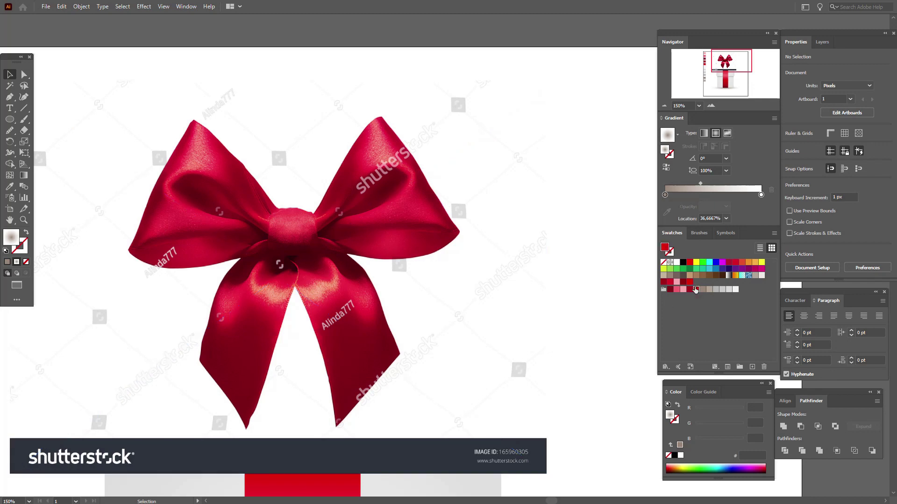
Pen a red path from the bow's knot over the right loop's tip to its outer corner
click(9, 98)
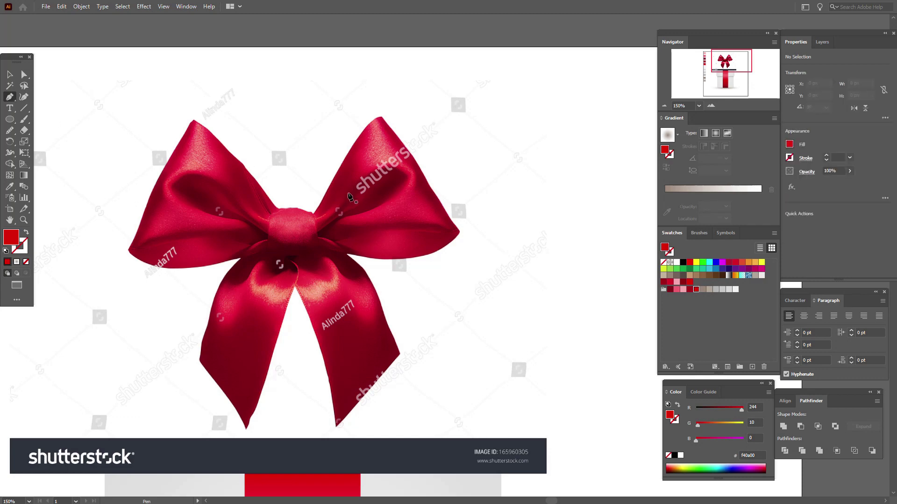
click(304, 217)
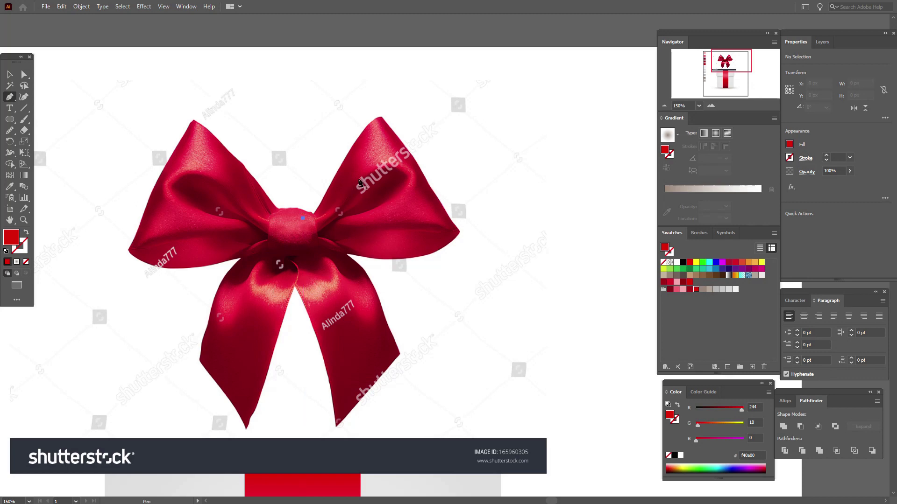
drag(380, 118, 435, 124)
click(381, 119)
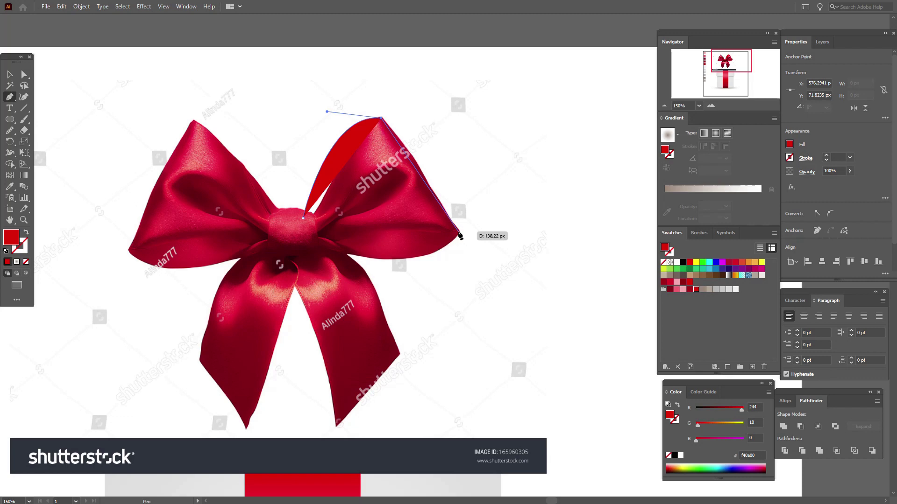
drag(458, 232, 503, 341)
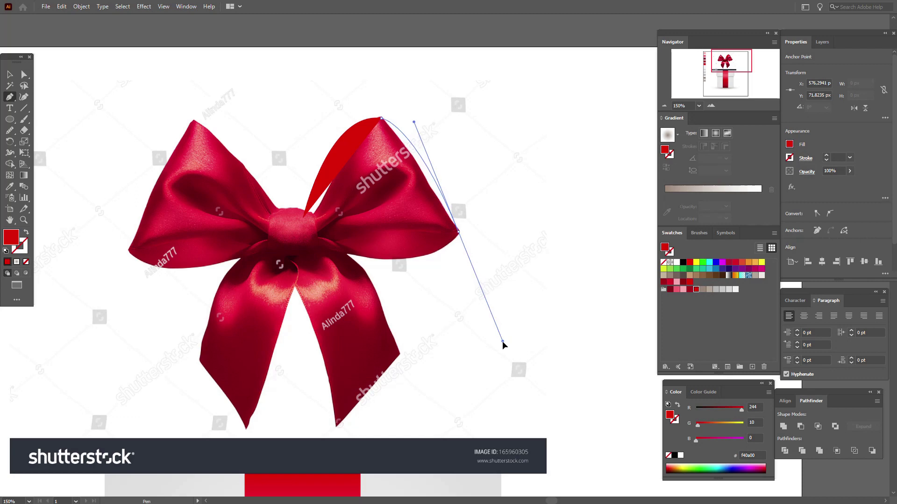
drag(503, 341, 503, 341)
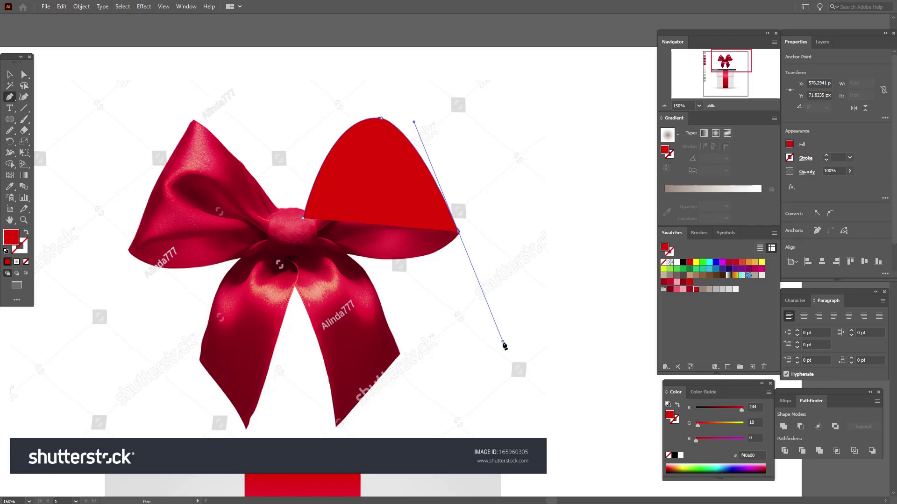
click(460, 232)
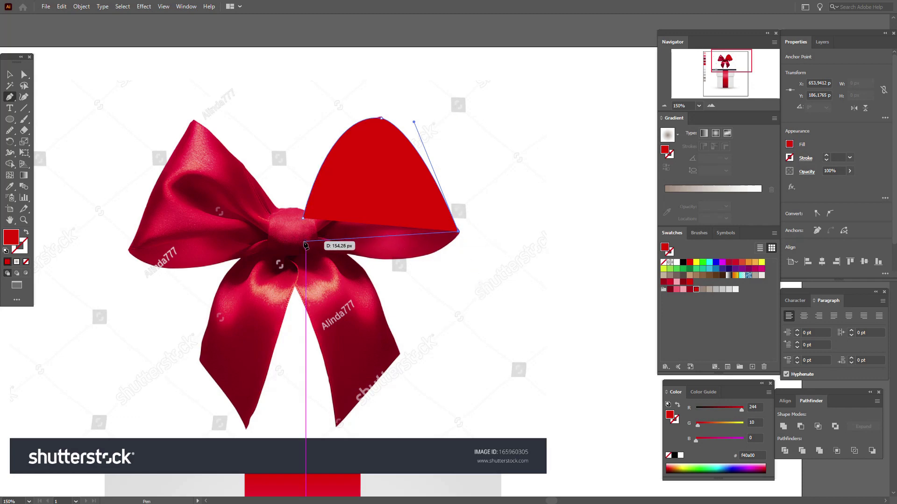
In outline view, add a curved point at the bow centre and close the path at the knot
click(27, 233)
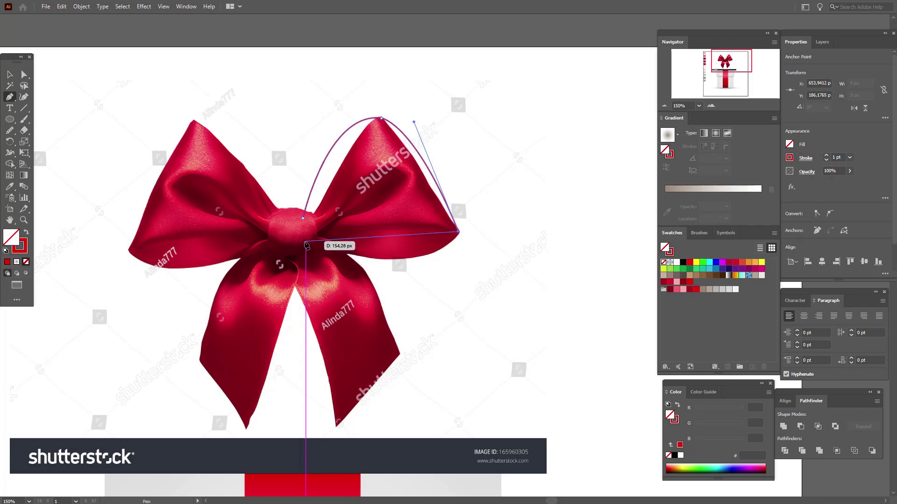
mouse_move(306, 248)
mouse_down()
mouse_move(180, 296)
mouse_move(193, 307)
mouse_move(175, 295)
mouse_move(189, 311)
mouse_up()
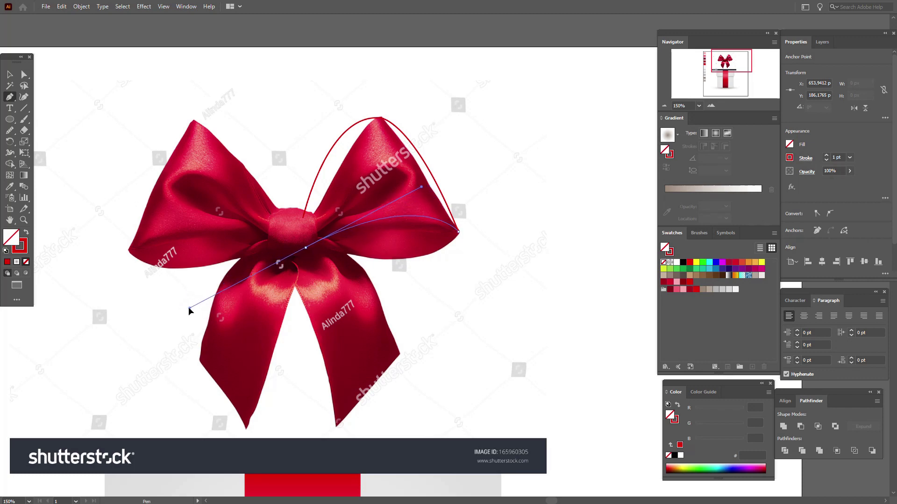
drag(188, 307, 189, 308)
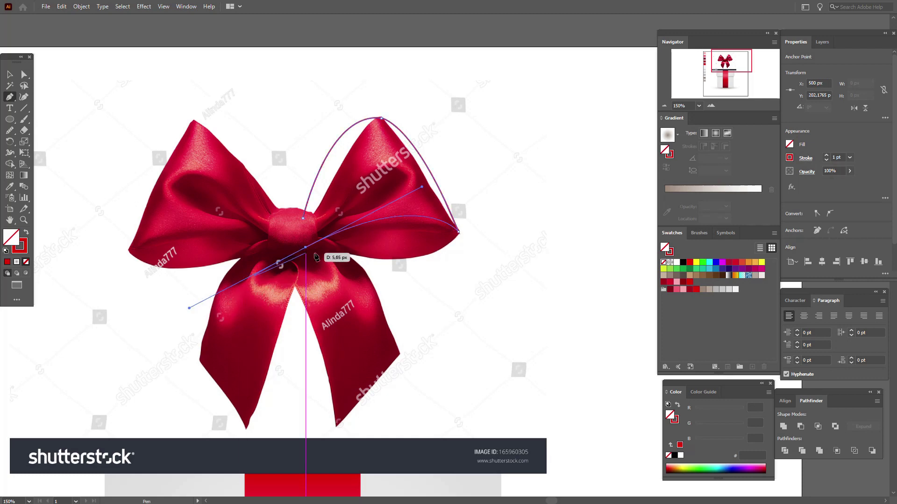
click(306, 248)
click(304, 219)
Shift the loop outline aside to inspect it, then undo to return it over the bow
click(9, 74)
click(136, 39)
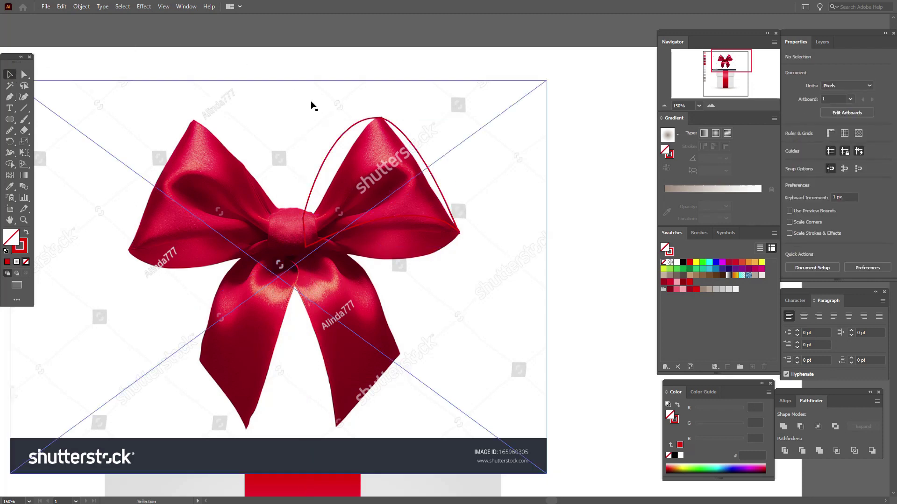
drag(400, 136, 503, 137)
click(512, 39)
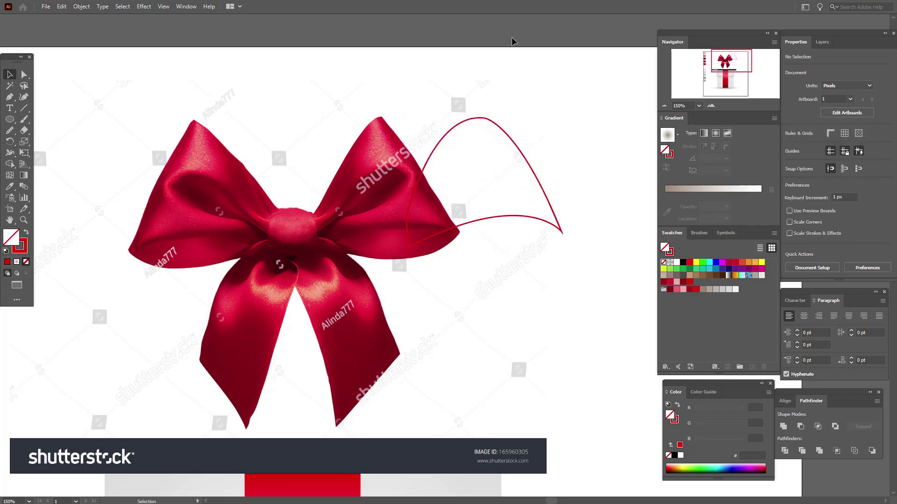
key(ctrl+z)
key(ctrl+z)
click(511, 37)
Trace the right loop's lower edge with a closed curved path from the knot to the tip and back
click(173, 119)
click(10, 97)
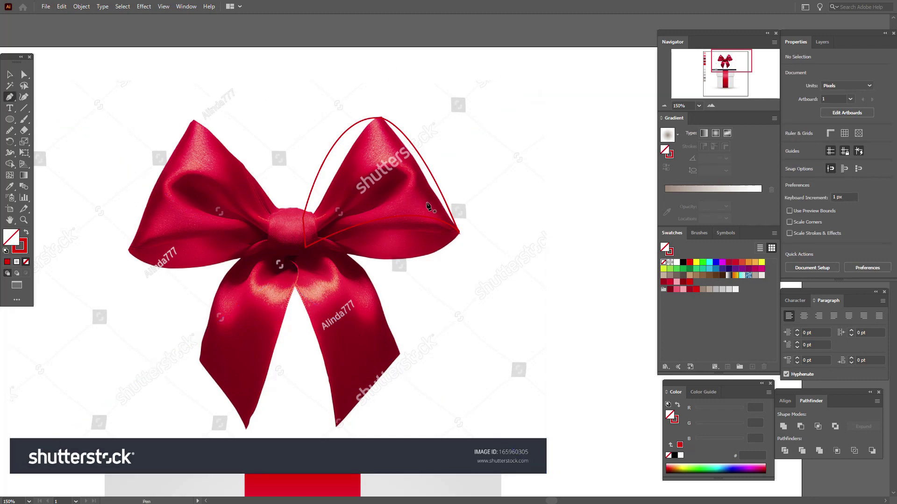
click(312, 247)
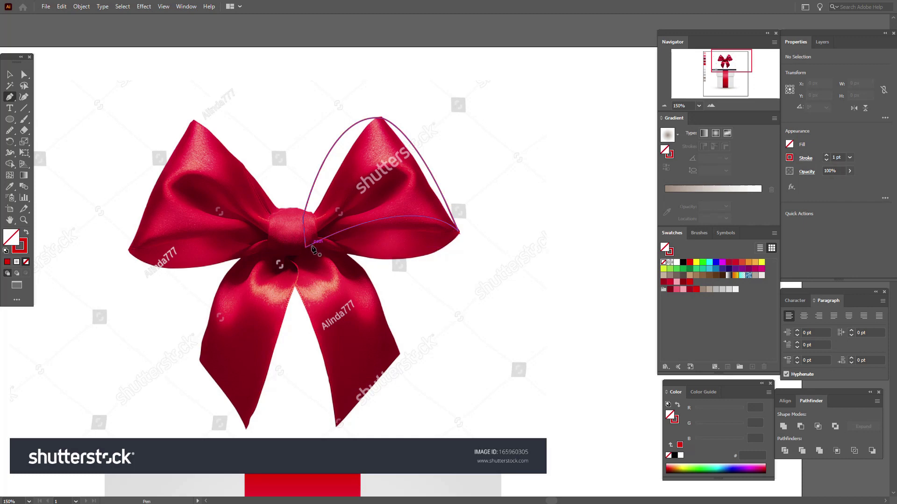
click(310, 244)
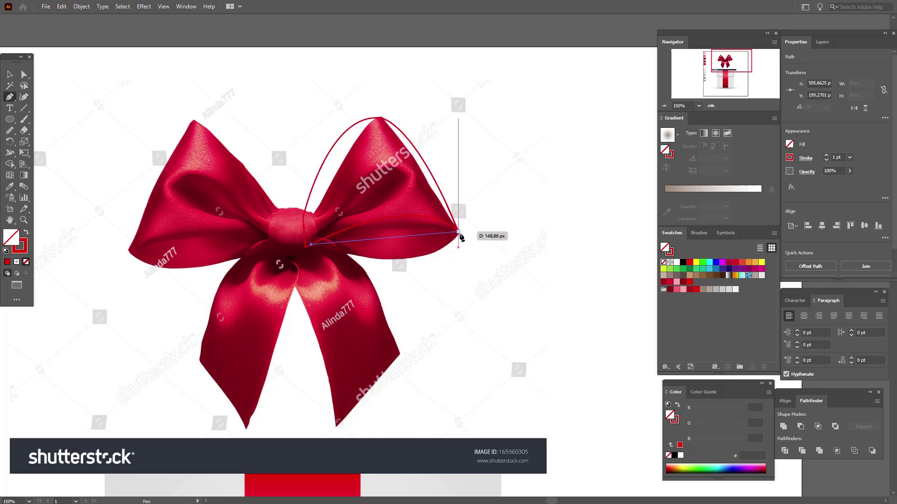
drag(460, 235, 501, 299)
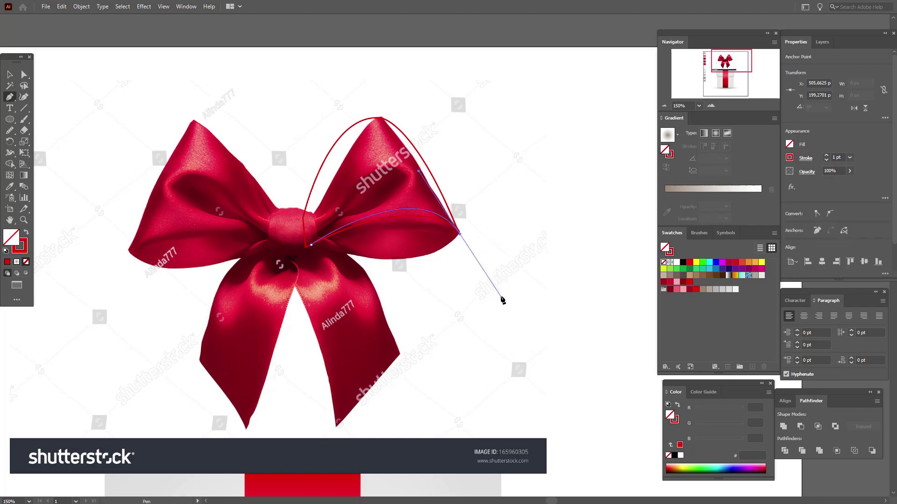
click(461, 235)
drag(312, 246, 155, 200)
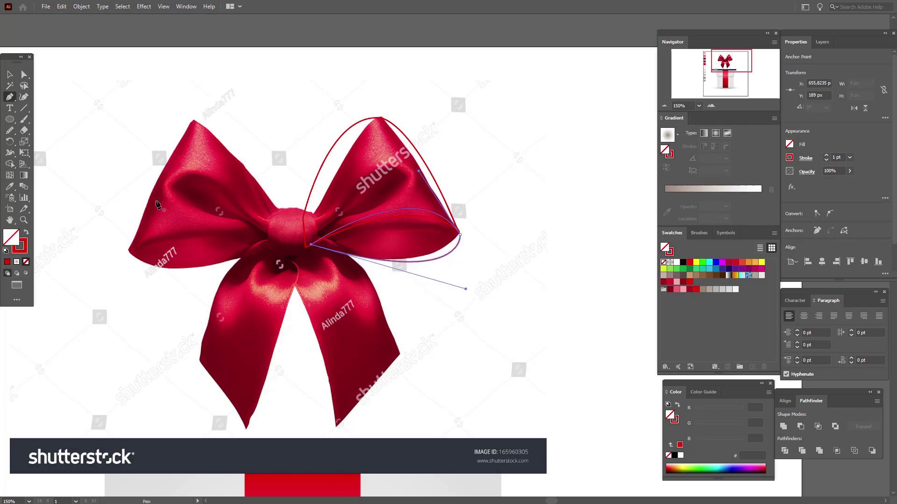
Smooth the tip of the new loop outline, then zoom out to the whole artboard
click(14, 76)
click(138, 42)
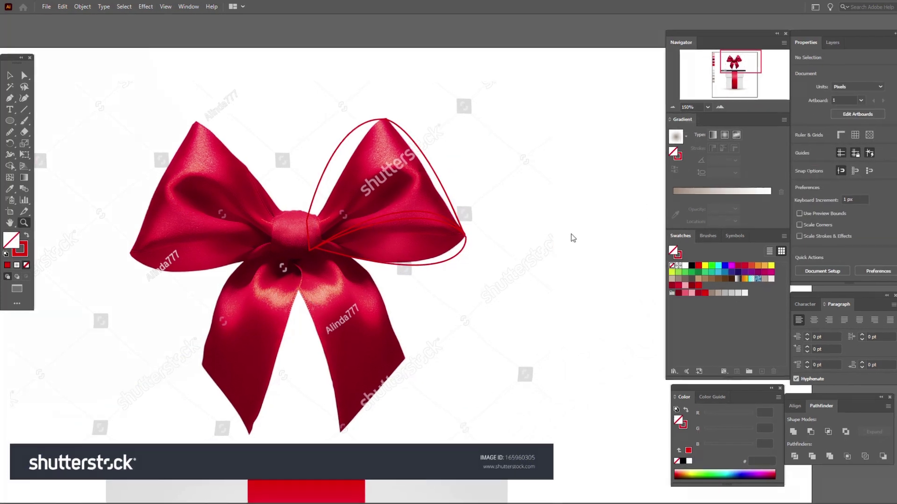
scroll(517, 212, up, 4)
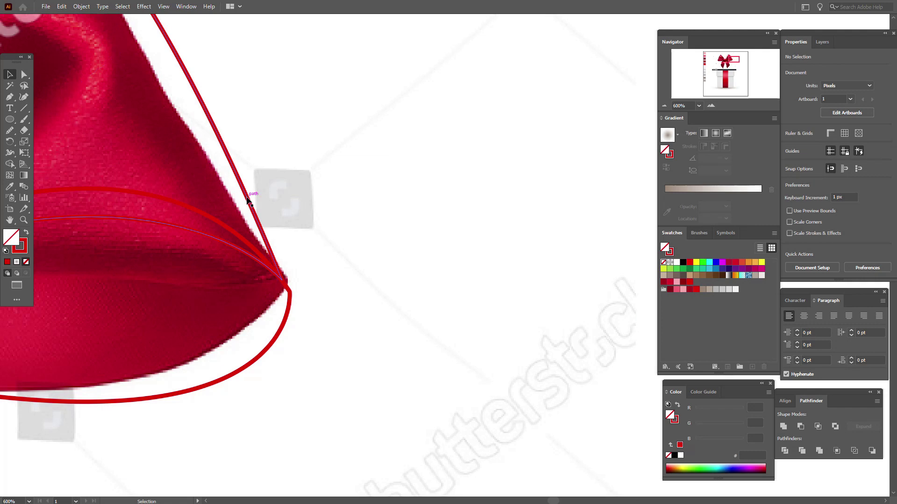
click(287, 296)
click(7, 136)
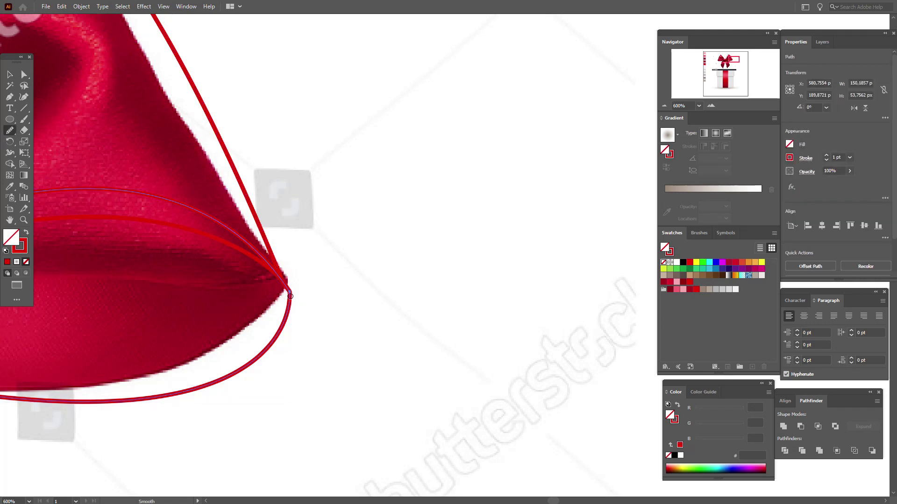
drag(293, 298, 290, 311)
click(9, 74)
click(331, 156)
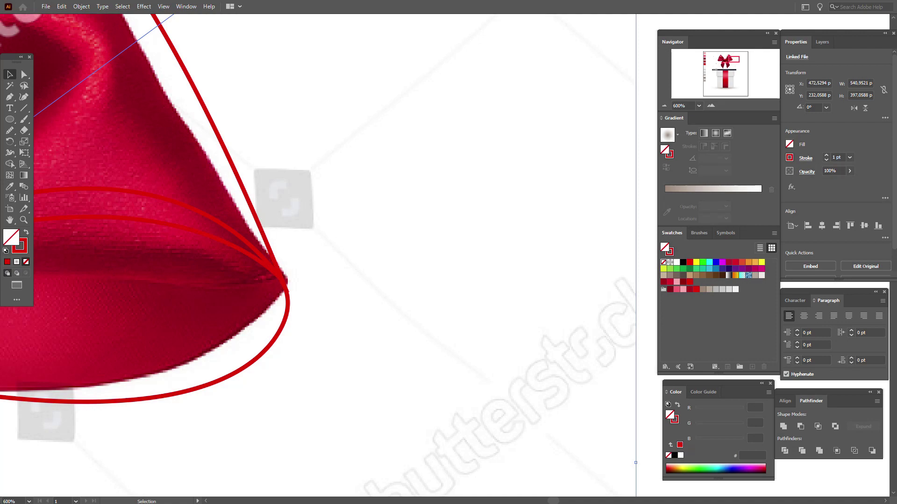
key(z)
key(ctrl+minus)
key(ctrl+minus)
key(ctrl+minus)
key(ctrl+minus)
key(ctrl+minus)
key(ctrl+minus)
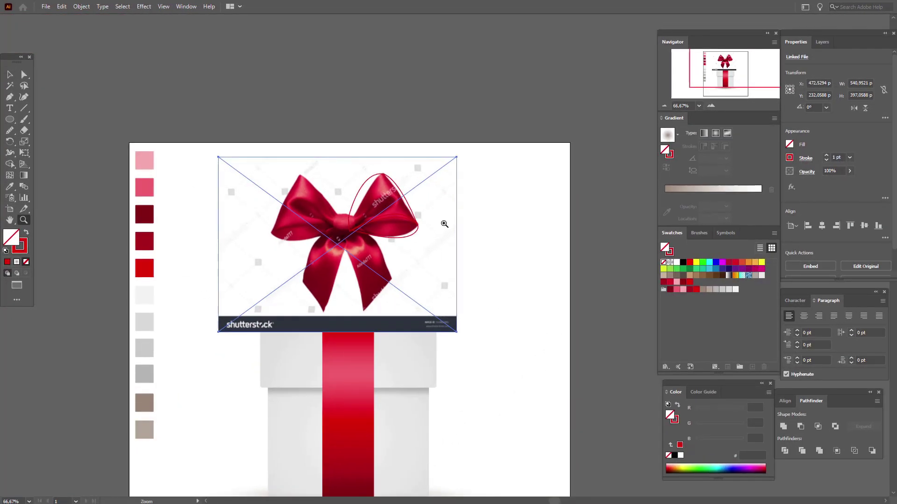
click(8, 75)
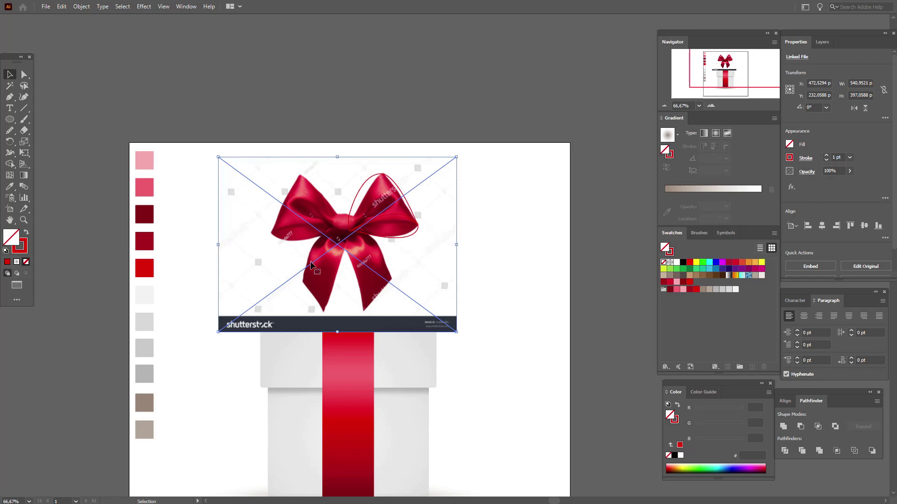
Drag the bow reference photo aside, delete it, and zoom in on the loop outlines
drag(308, 264, 124, 133)
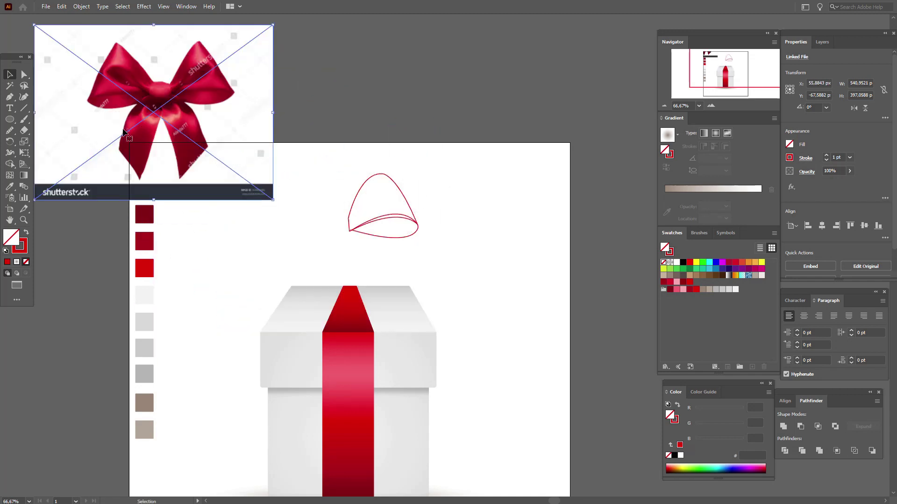
drag(251, 168, 190, 167)
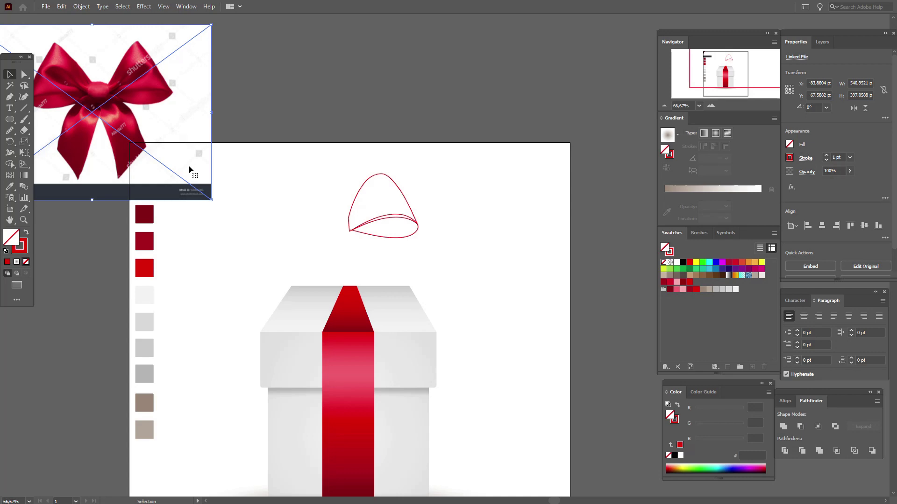
key(Delete)
click(24, 220)
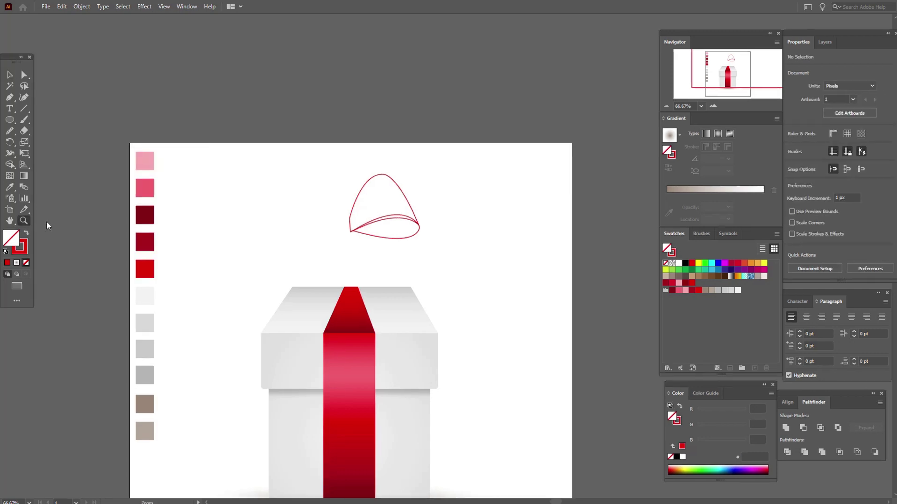
click(434, 168)
click(10, 119)
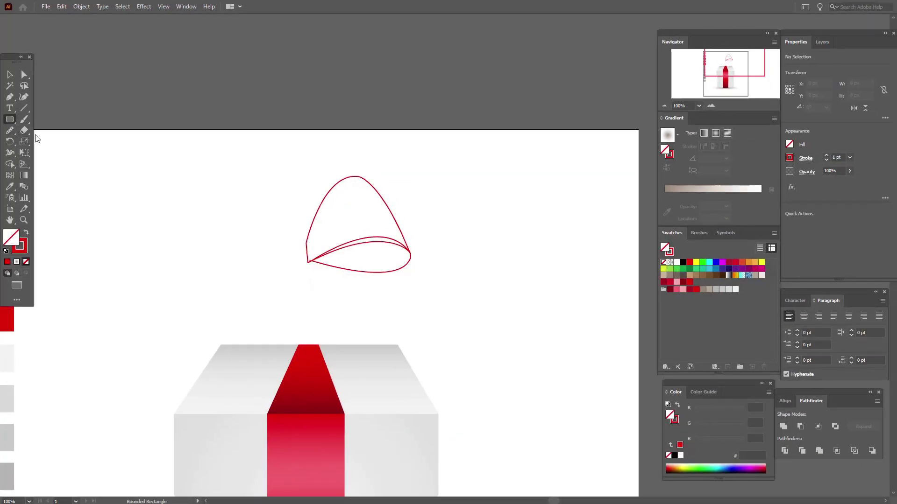
Create a 57 × 57 px rounded square and move it onto the loop's pointed base
click(279, 228)
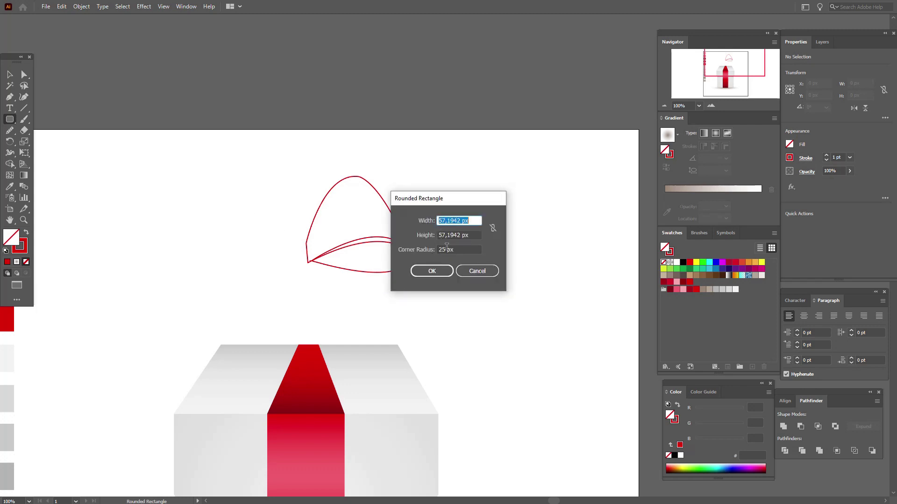
text(57)
key(Tab)
text(57)
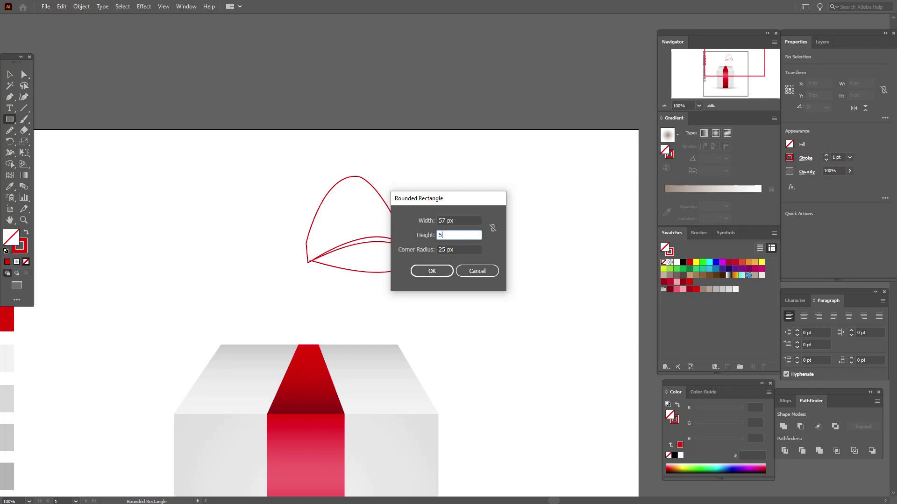
click(429, 274)
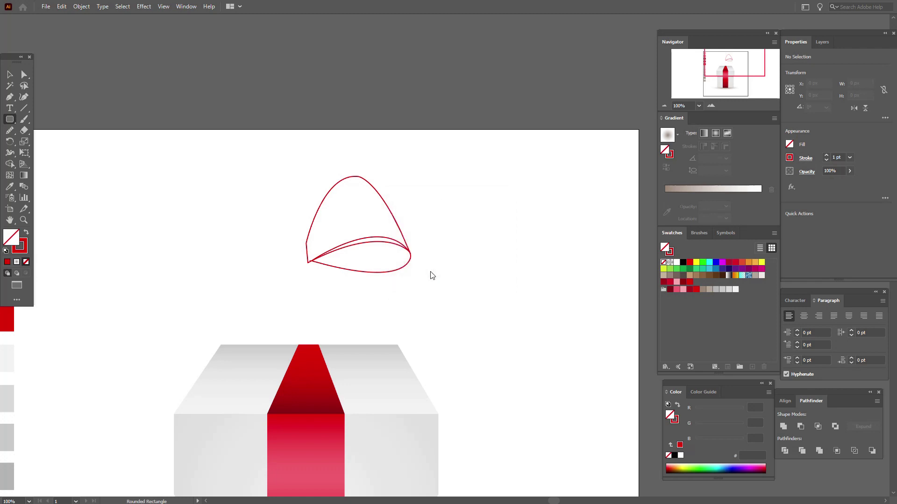
click(10, 74)
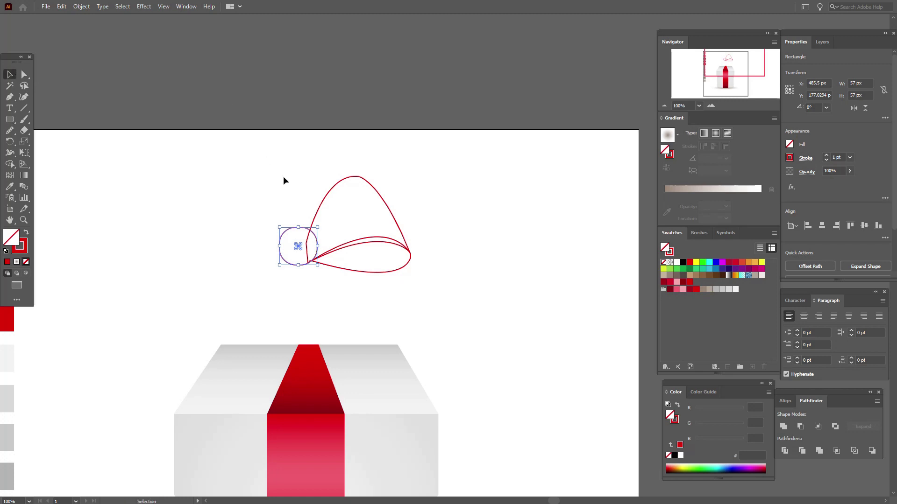
click(307, 211)
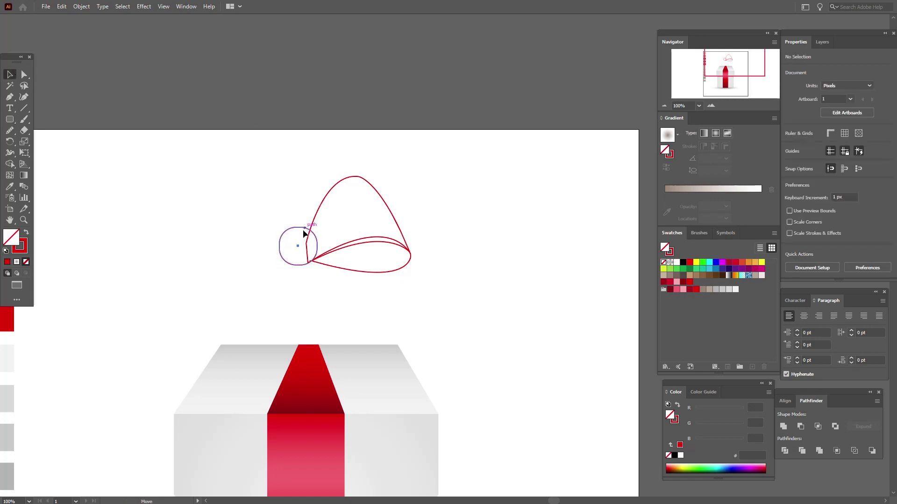
drag(307, 232, 304, 239)
click(267, 117)
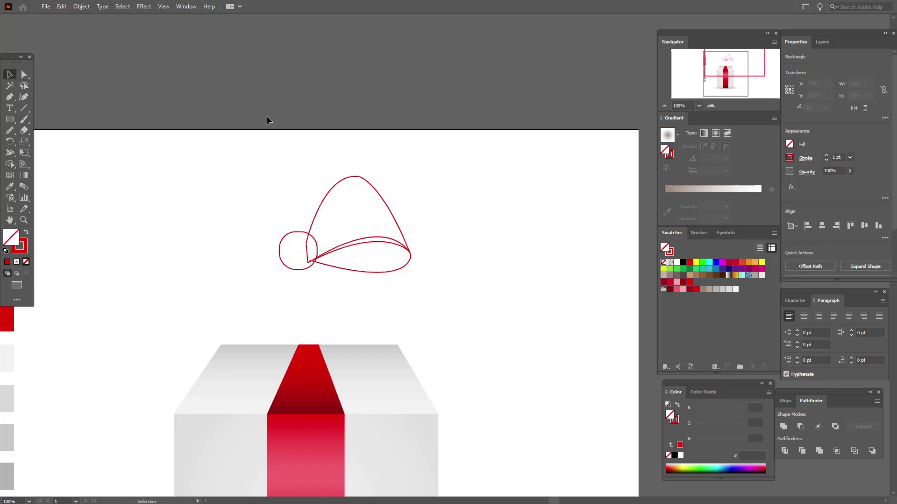
scroll(310, 239, up, 2)
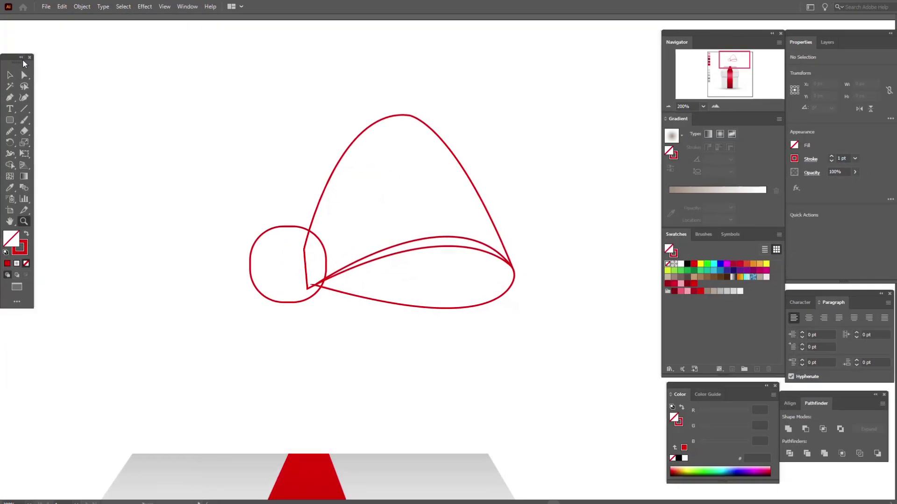
Smooth the right side and top of the upper loop outline
click(414, 118)
key(n)
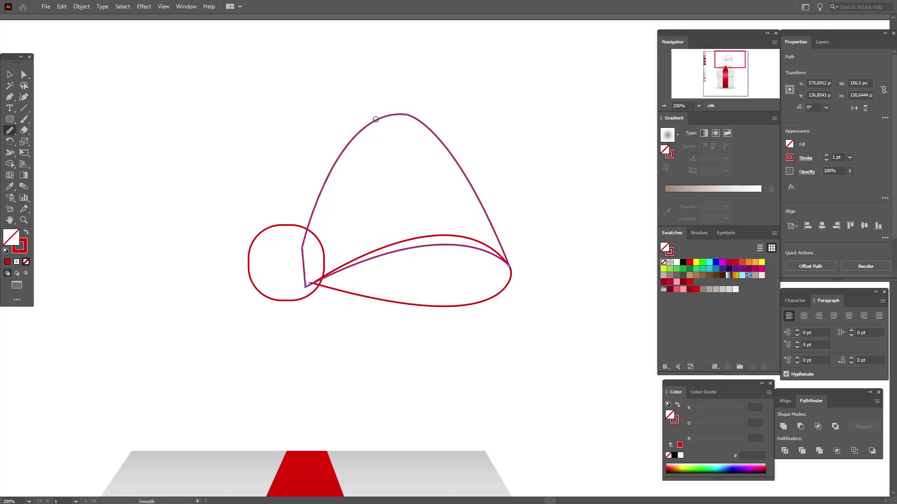
click(416, 117)
click(422, 122)
click(9, 74)
click(178, 93)
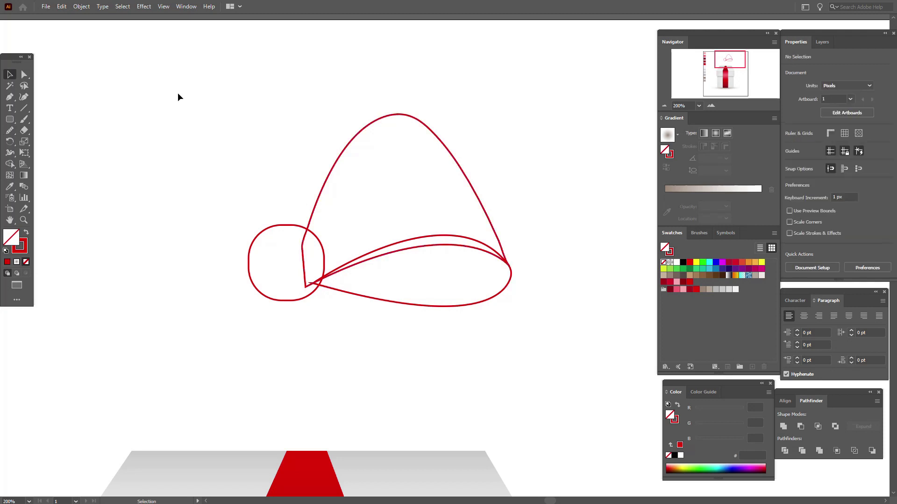
Add anchor points at the middle of the knot's top and bottom edges
click(285, 226)
click(10, 97)
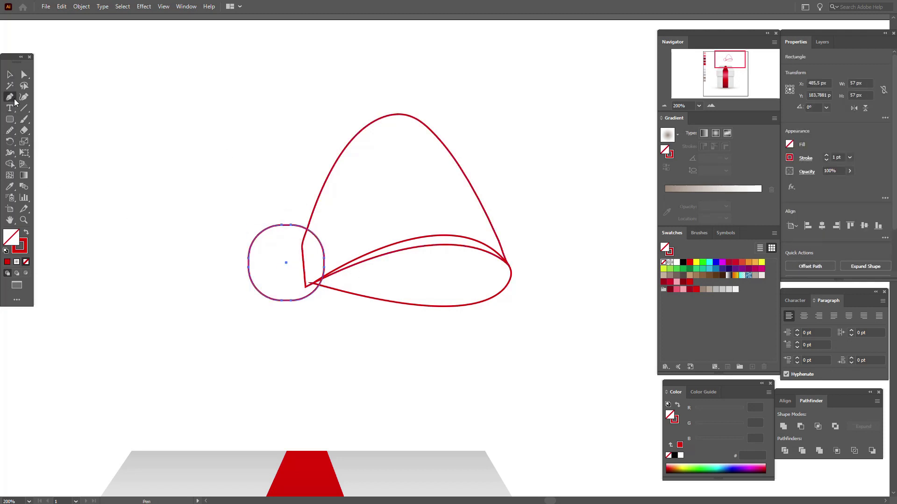
click(65, 112)
click(287, 226)
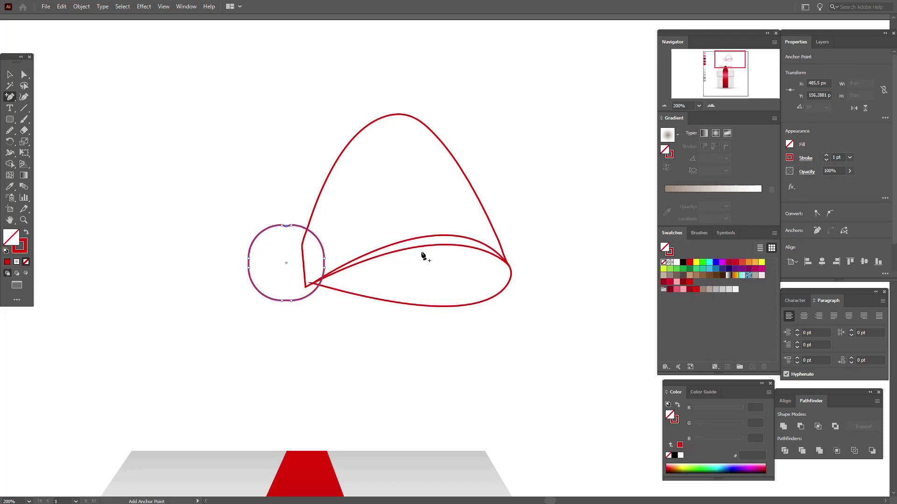
click(287, 301)
click(10, 74)
click(161, 113)
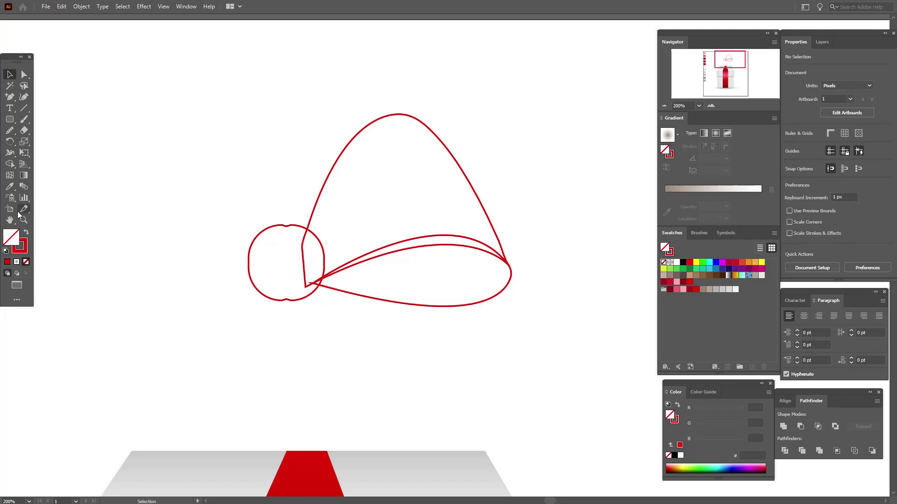
Nudge the knot's new top and bottom anchors left to pinch its edges
key(ctrl+plus)
click(24, 75)
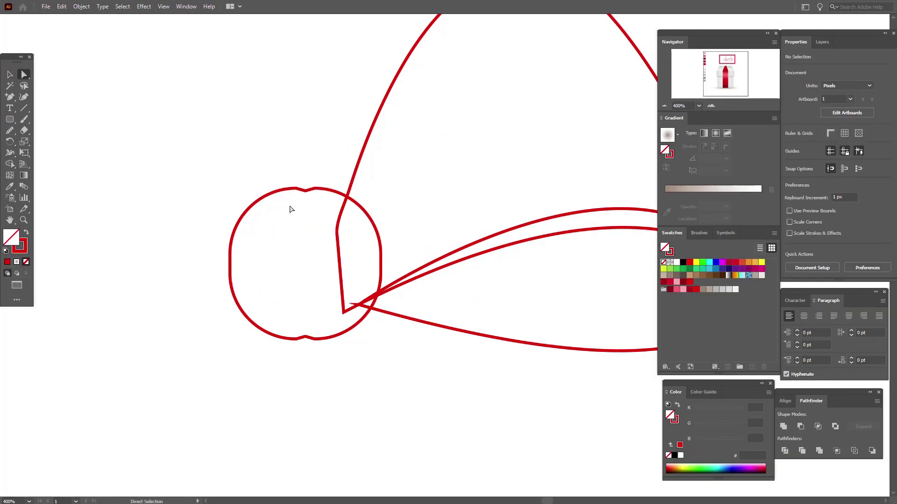
click(295, 190)
shift+click(299, 339)
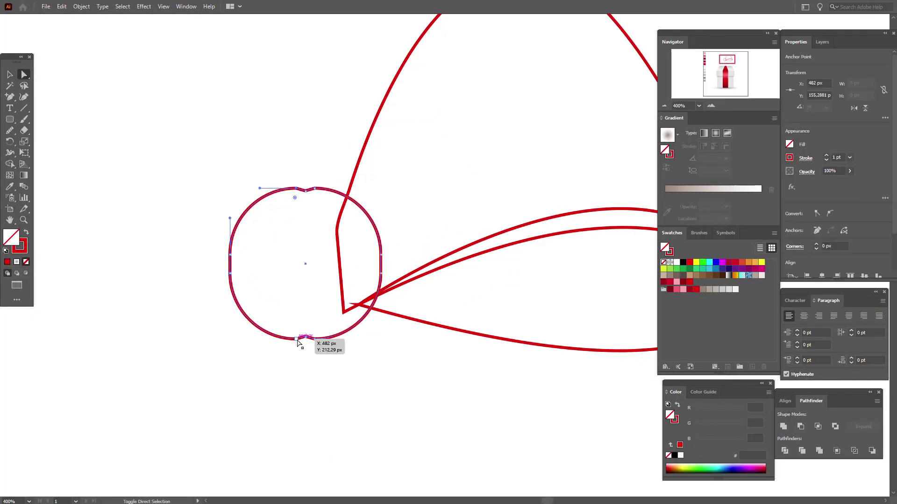
key(Left)
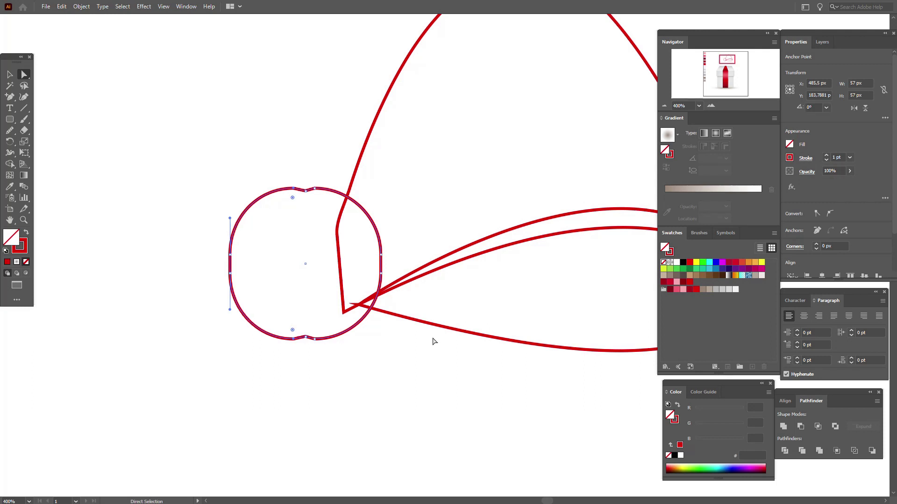
click(316, 189)
shift+click(315, 338)
click(10, 74)
click(79, 94)
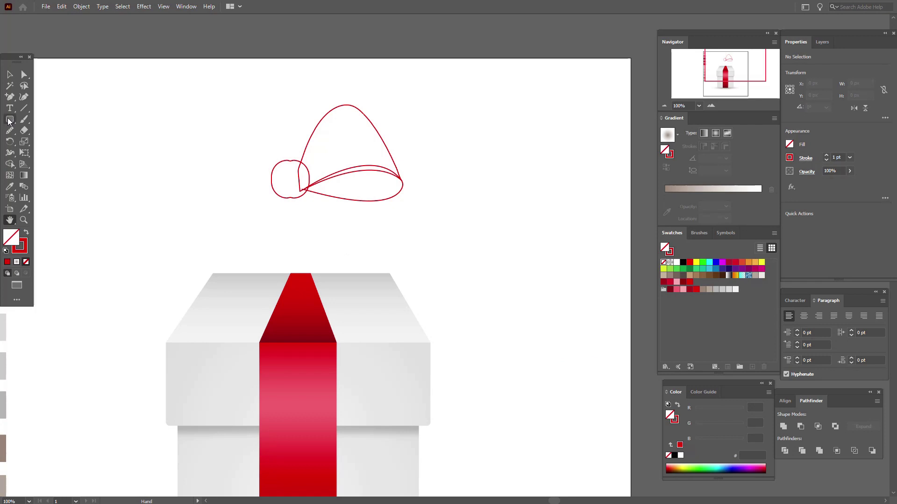
Draw a tall narrow rectangle for the ribbon tail and move it left onto empty canvas
drag(7, 123, 37, 118)
drag(298, 184, 357, 349)
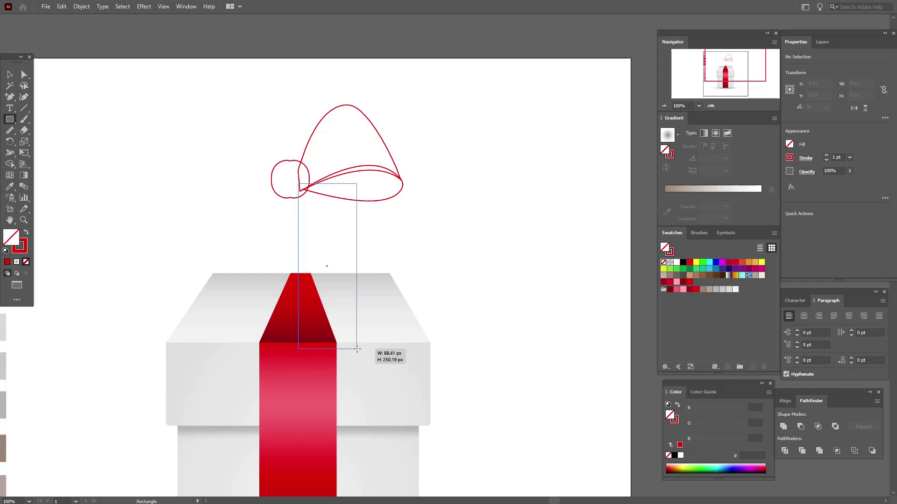
drag(357, 348, 357, 349)
key(v)
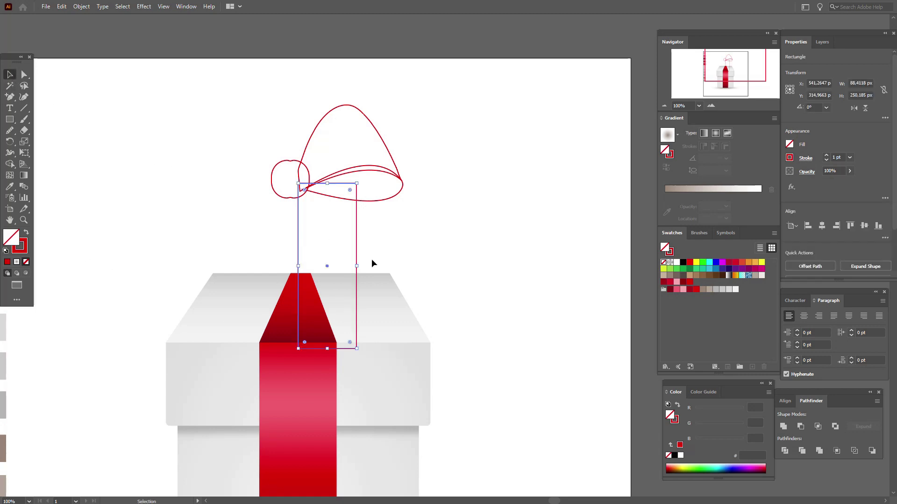
drag(356, 254, 172, 207)
click(218, 202)
Taper the rectangle by pulling its top-left corner inward, and notch its bottom into a V
click(23, 74)
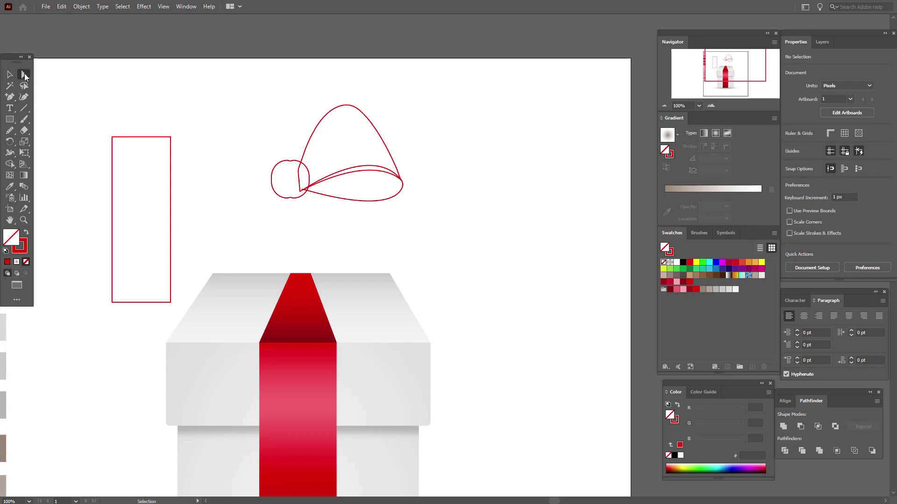
click(112, 138)
click(113, 139)
drag(113, 138, 161, 139)
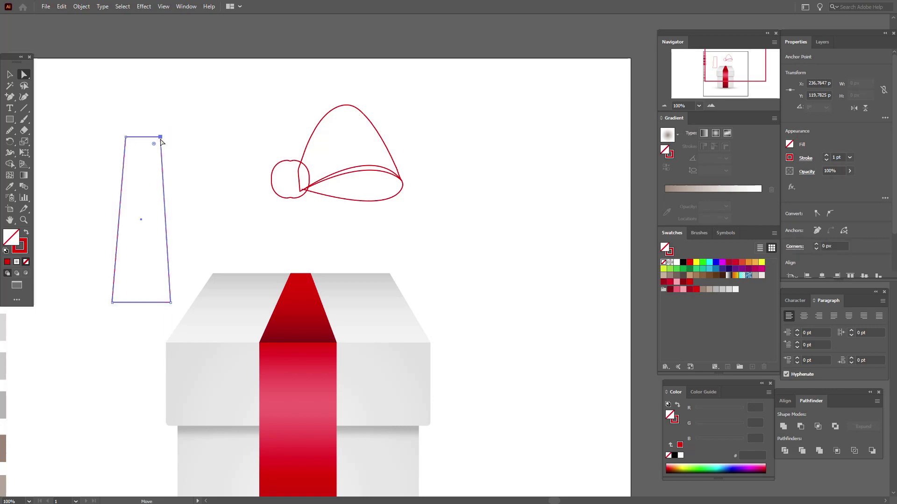
click(10, 97)
click(141, 303)
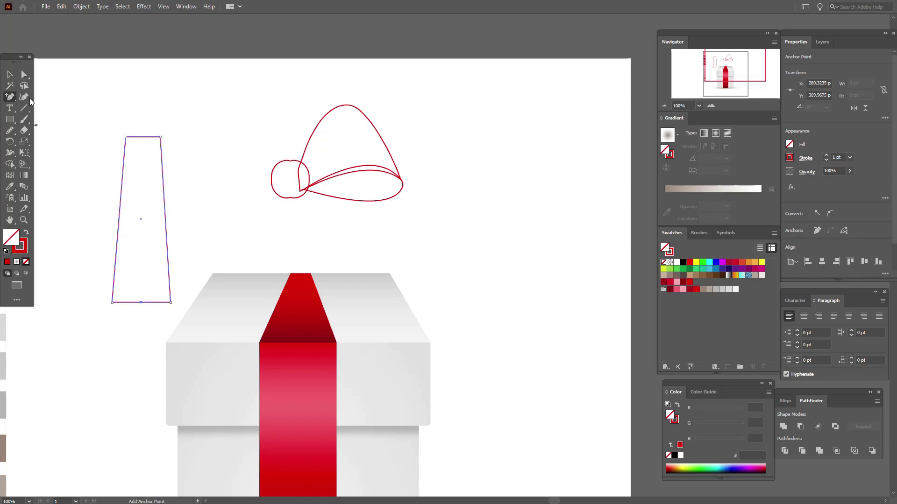
click(24, 74)
click(154, 308)
click(141, 302)
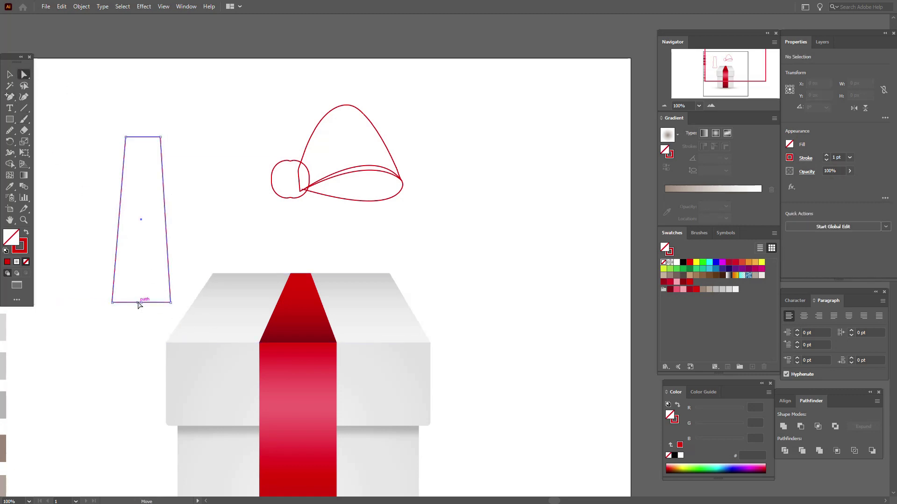
drag(142, 303, 143, 271)
Swap the notched tail's red outline for a solid red fill
click(10, 75)
click(182, 100)
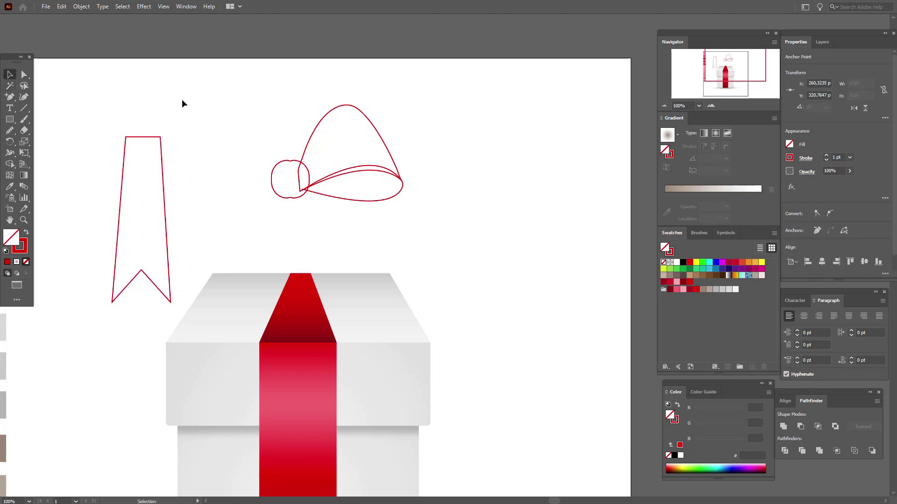
click(165, 187)
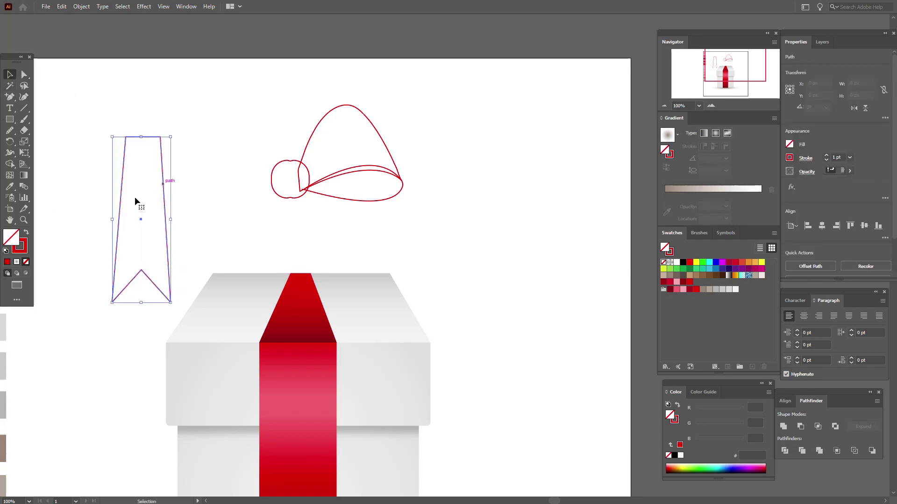
click(26, 232)
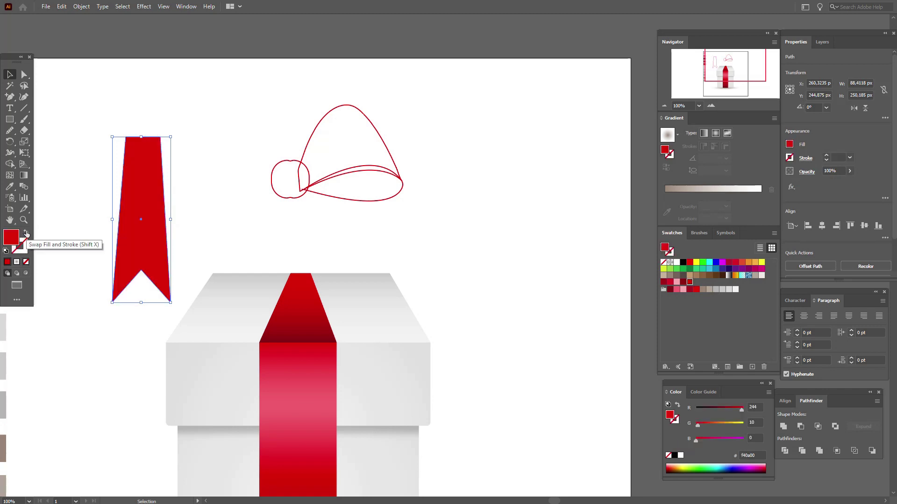
Nudge the ribbon tail's top-right anchor left to narrow its top edge
click(24, 74)
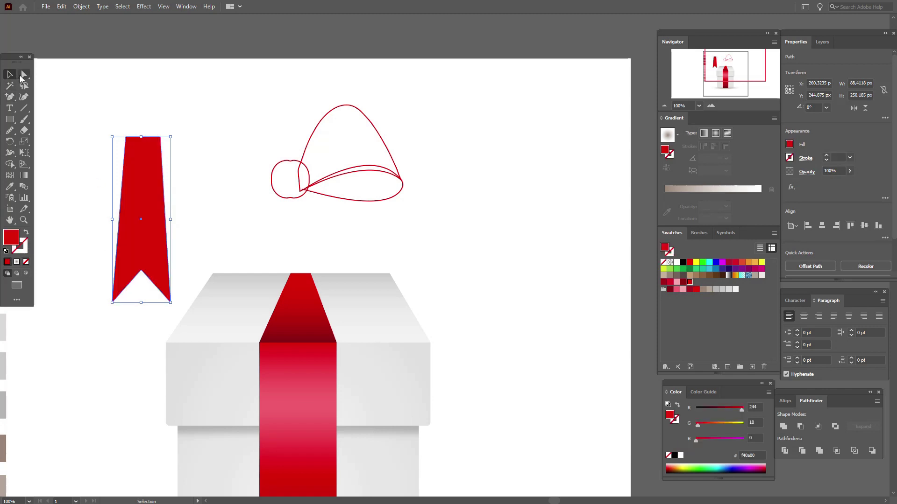
click(161, 137)
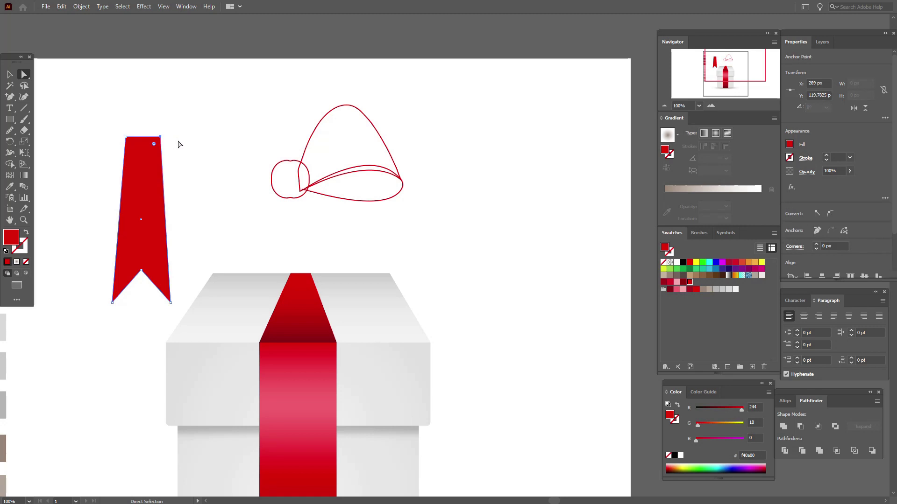
key(Left)
key(Left)
key(Left)
click(10, 75)
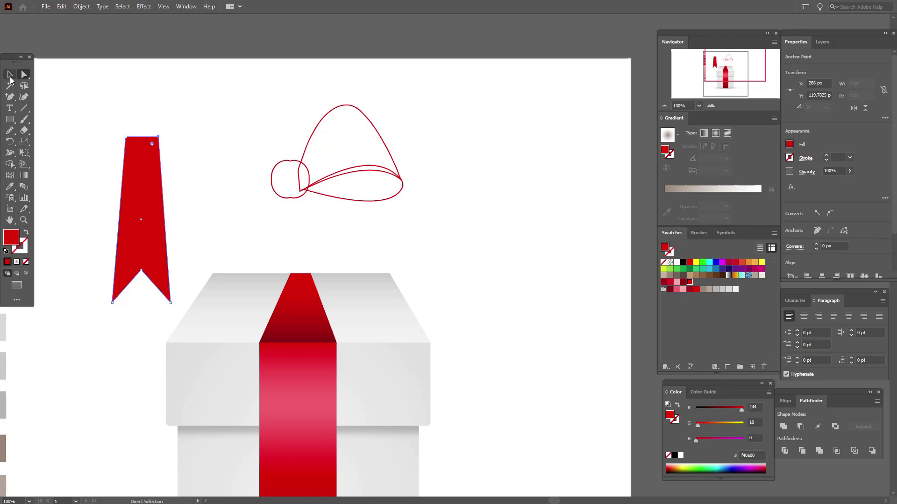
click(144, 9)
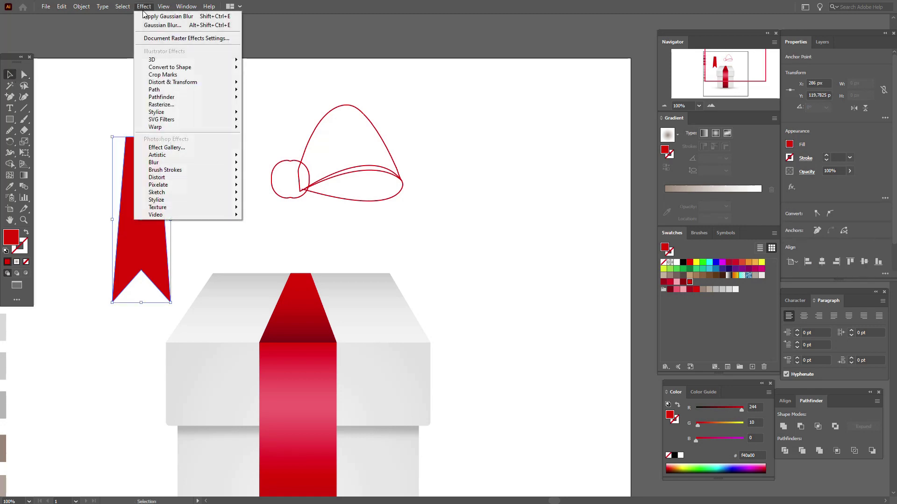
Apply a vertical Flag warp with 37% bend to the ribbon tail
mouse_move(196, 127)
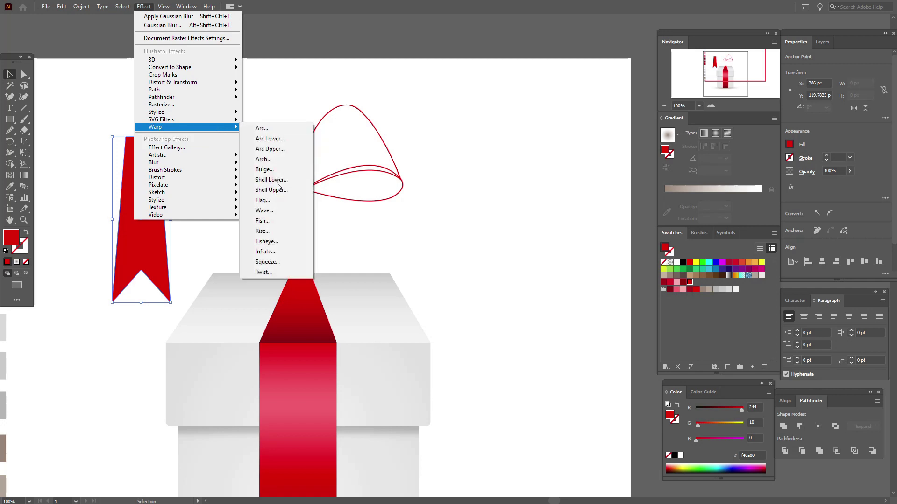
click(263, 201)
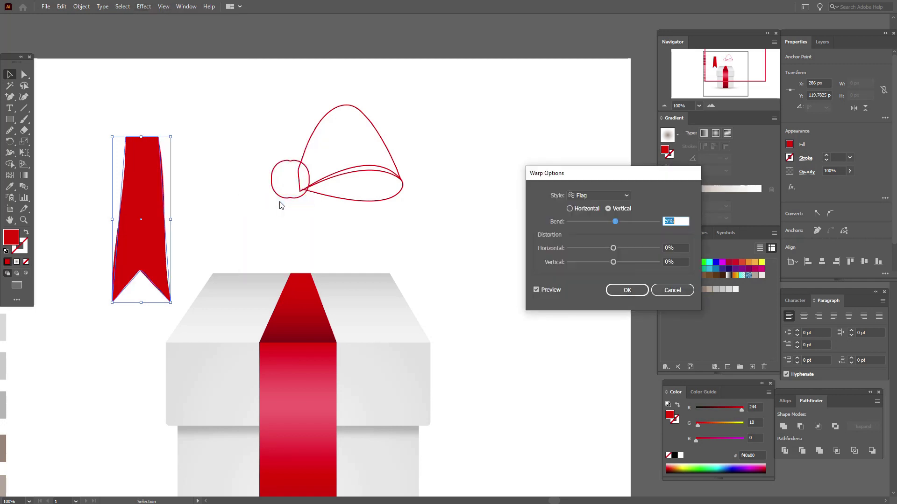
click(627, 220)
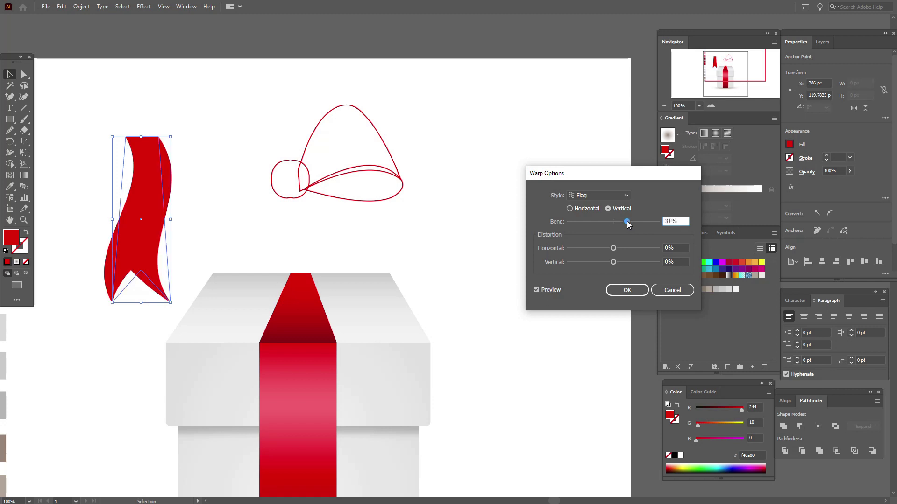
drag(627, 220, 630, 226)
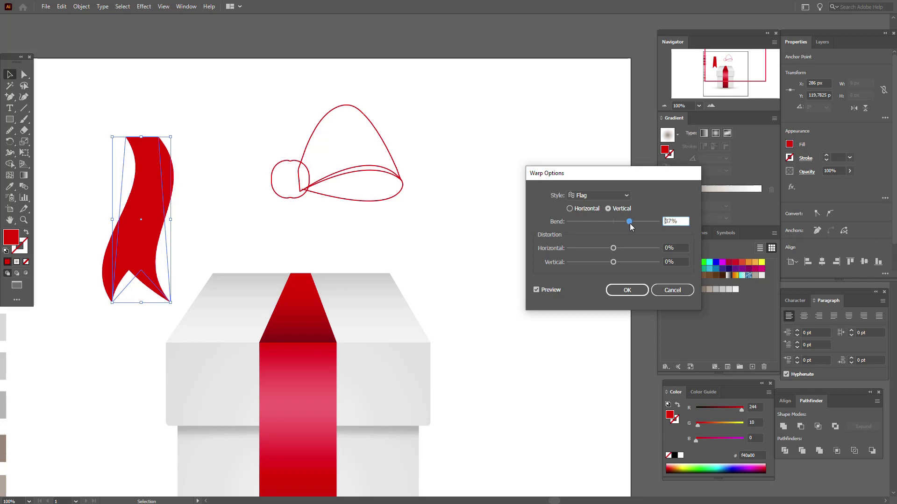
click(626, 290)
click(77, 7)
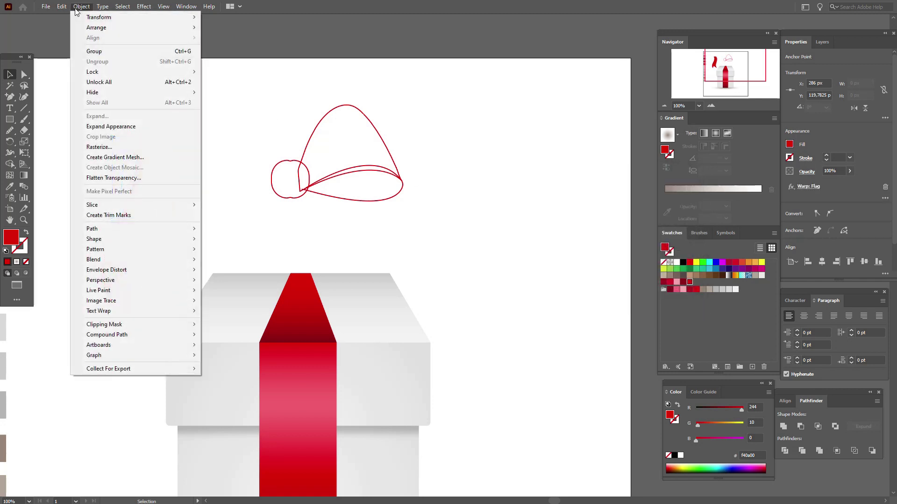
Expand the tail's warp appearance and fill the bow loop and knot solid red
click(125, 122)
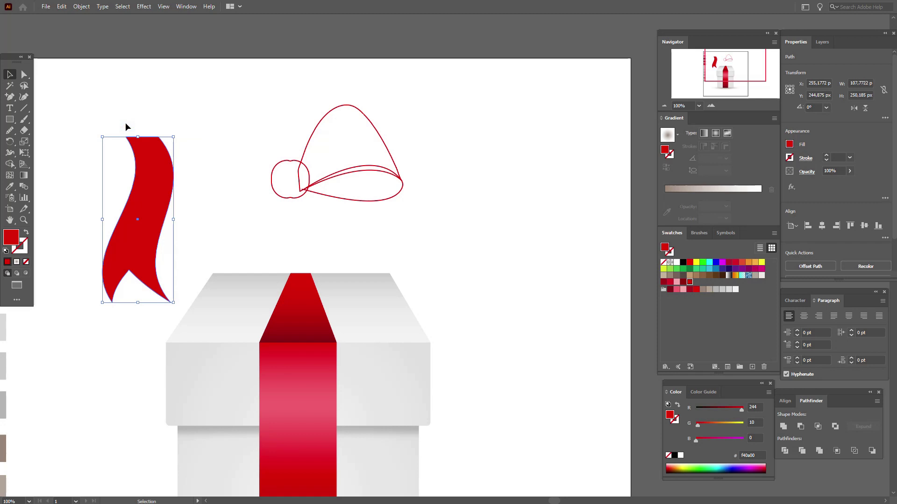
click(326, 116)
click(28, 232)
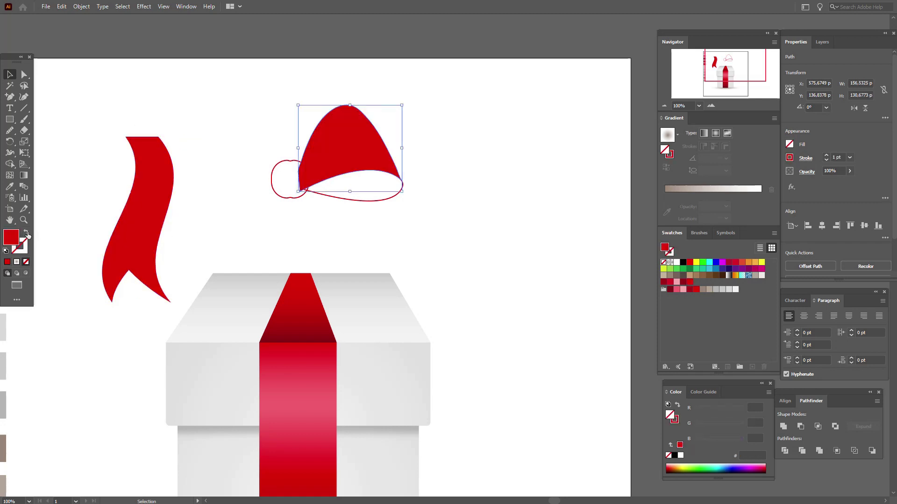
right_click(289, 197)
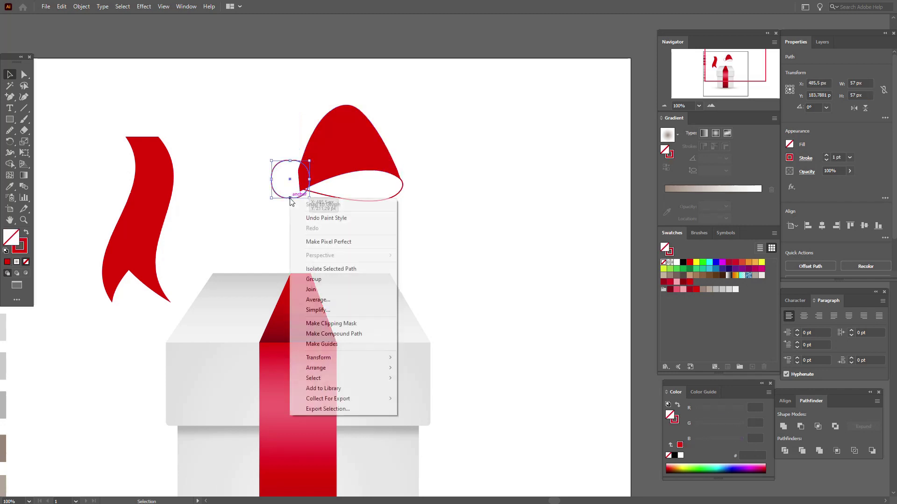
click(26, 233)
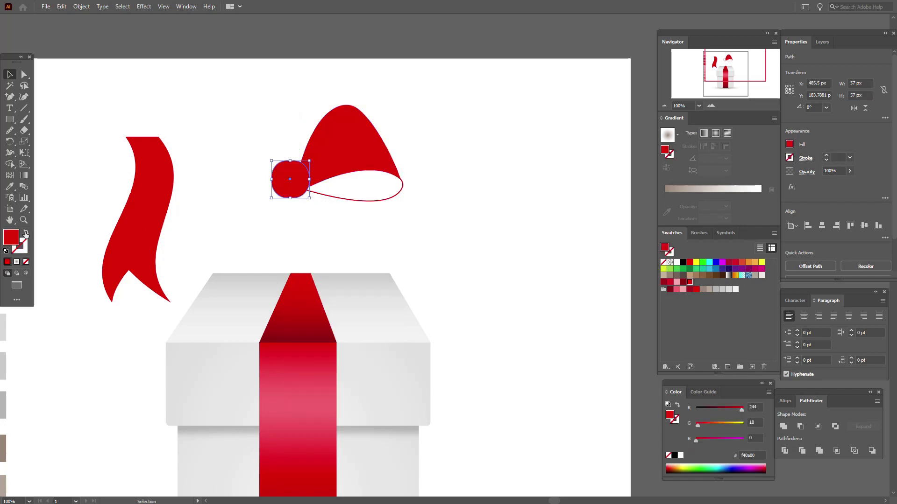
Fill the inner loop ellipse with dark red (b51b15) and remove its outline
click(381, 200)
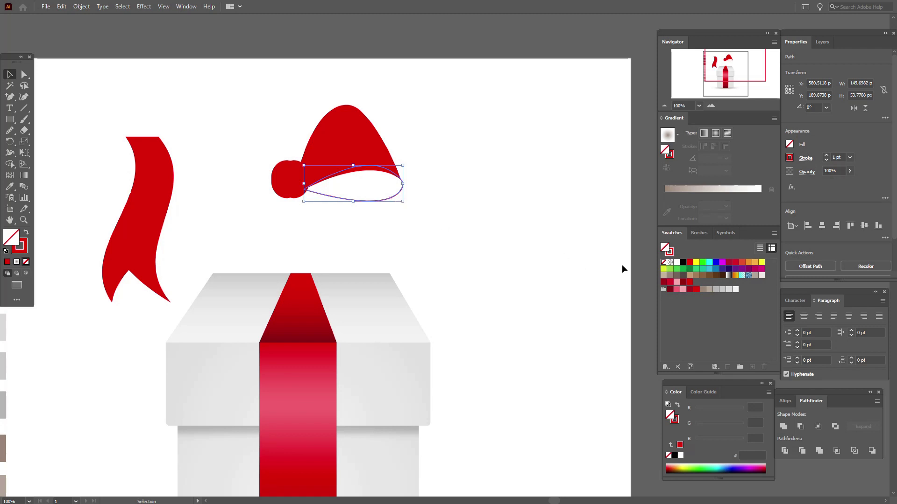
click(690, 289)
click(523, 265)
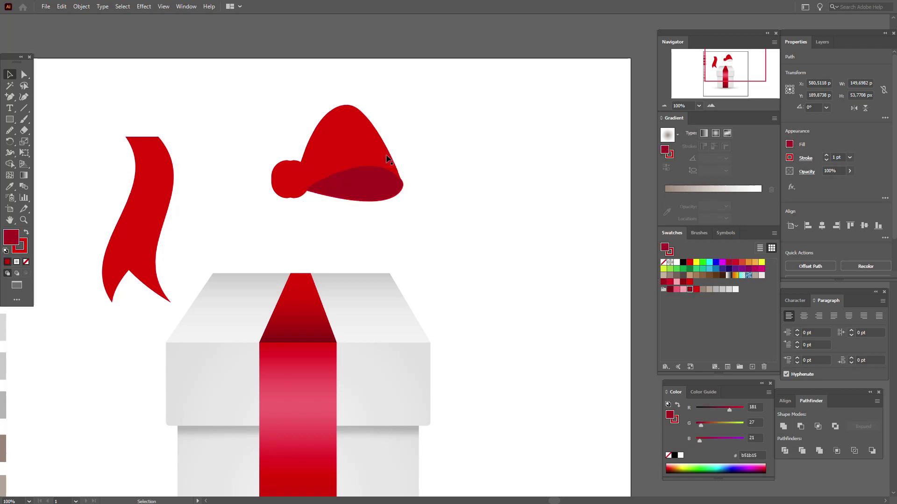
click(385, 180)
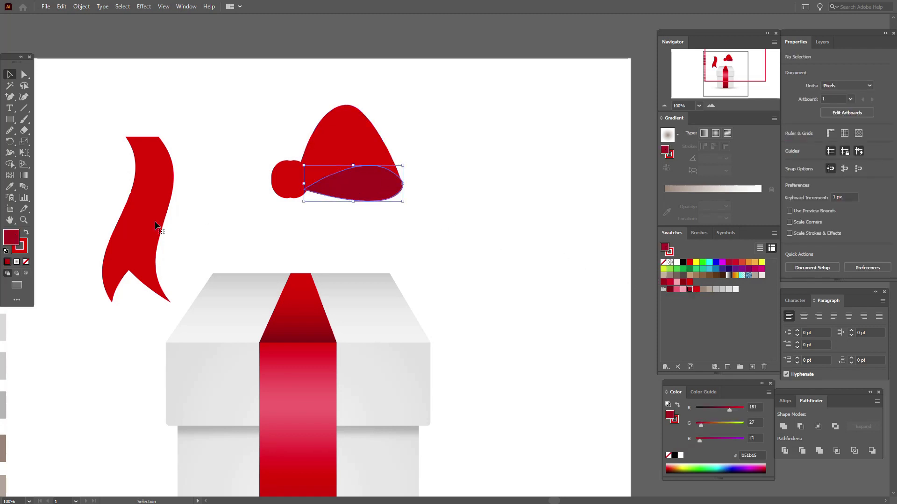
click(25, 262)
click(229, 229)
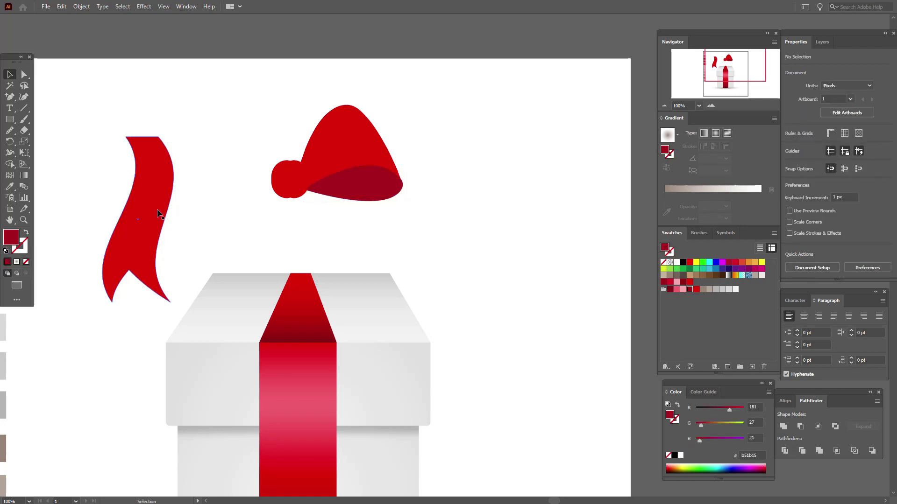
Tuck the ribbon tail, tilted about 15°, under the bow with the loop and knot in front
drag(159, 219, 331, 262)
drag(348, 334, 365, 321)
drag(316, 267, 340, 264)
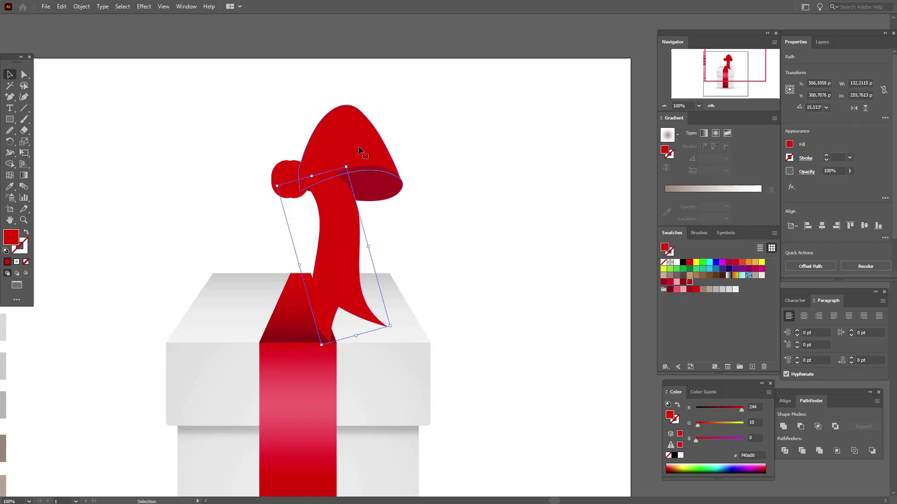
click(374, 187)
shift+click(285, 178)
right_click(275, 182)
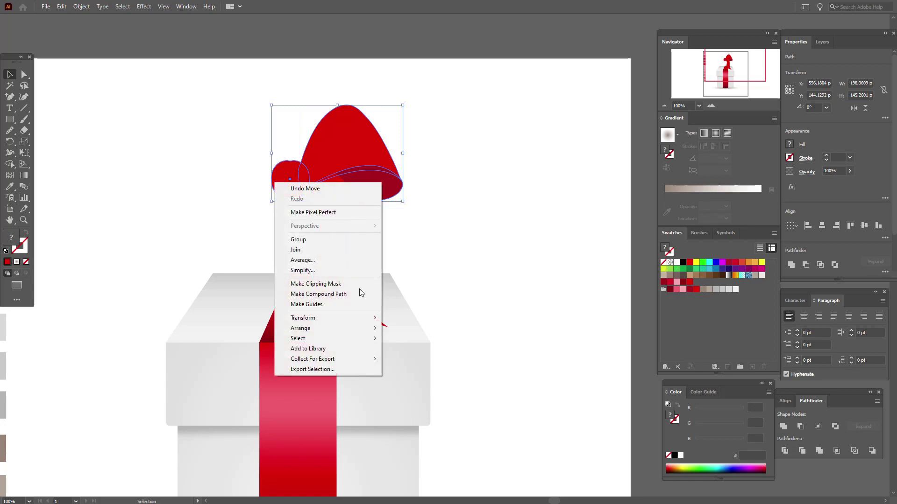
mouse_move(344, 328)
click(411, 328)
click(447, 269)
click(337, 264)
drag(337, 264, 327, 259)
click(498, 260)
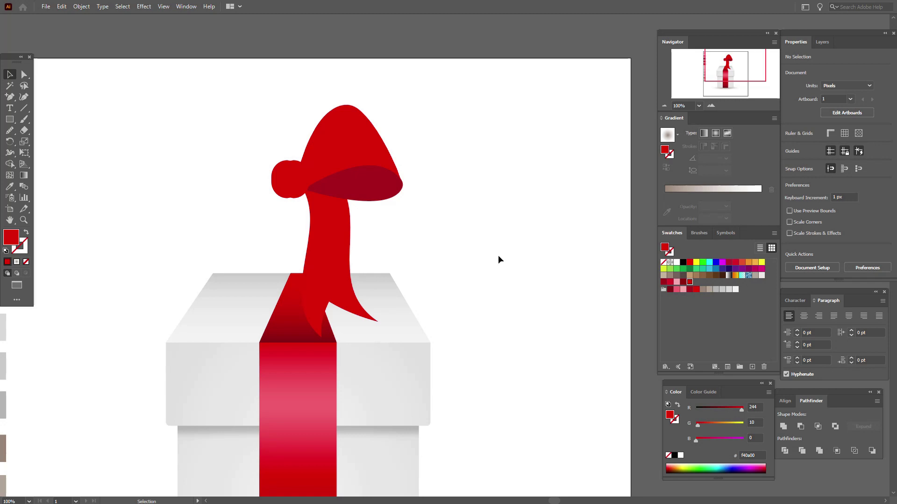
Widen and shorten the ribbon tail and tilt it outward to about 38°
click(342, 262)
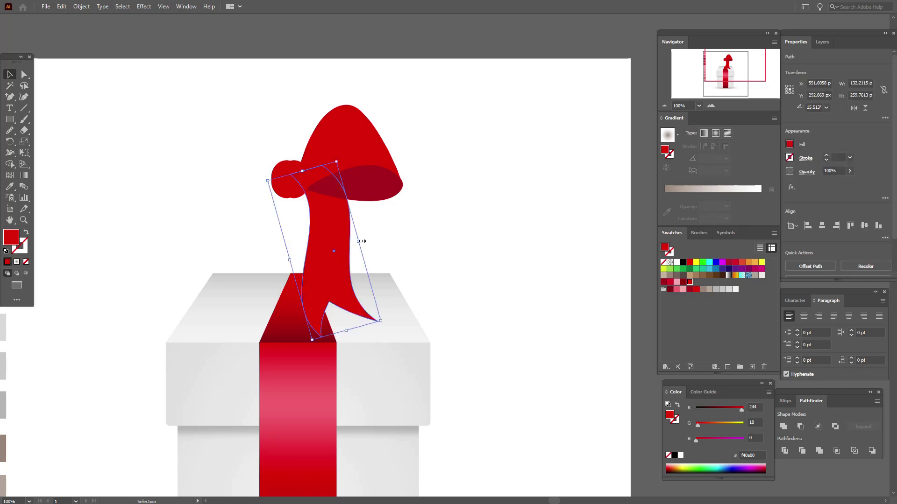
drag(362, 245, 371, 242)
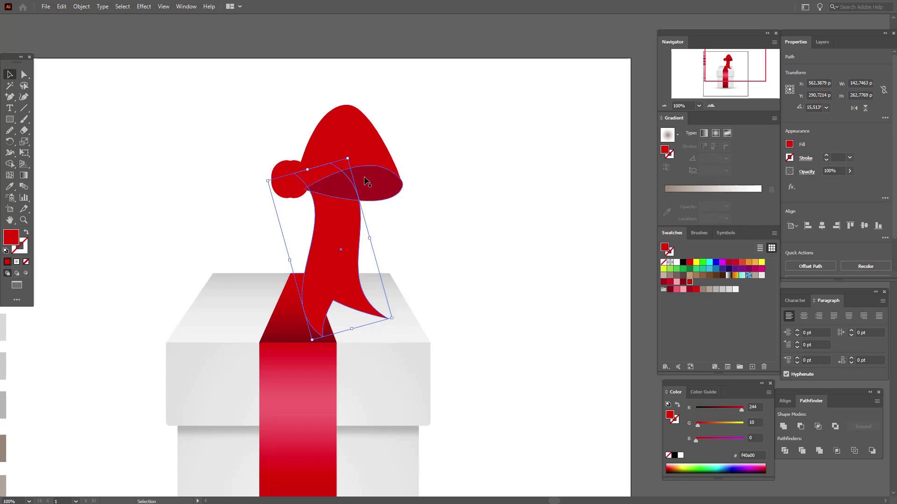
drag(352, 328, 347, 302)
drag(360, 230, 368, 199)
drag(334, 239, 339, 233)
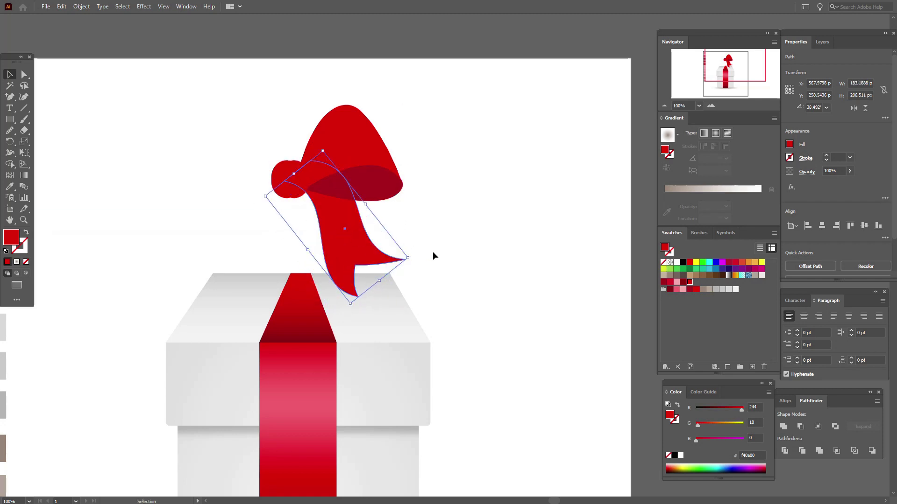
click(495, 251)
Enlarge the bow and tail together and place them on the box top over the ribbon
drag(256, 122, 407, 245)
drag(341, 299, 345, 349)
drag(329, 210, 343, 283)
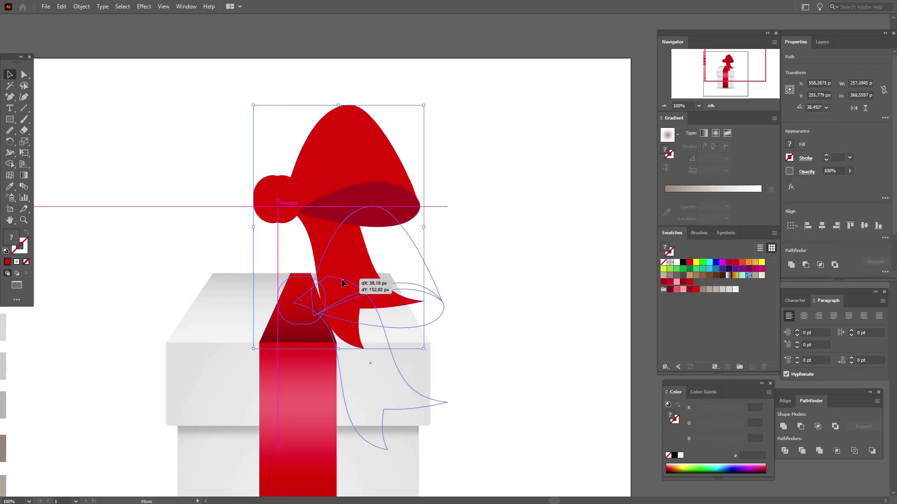
drag(340, 283, 264, 166)
key(space)
click(8, 75)
click(183, 71)
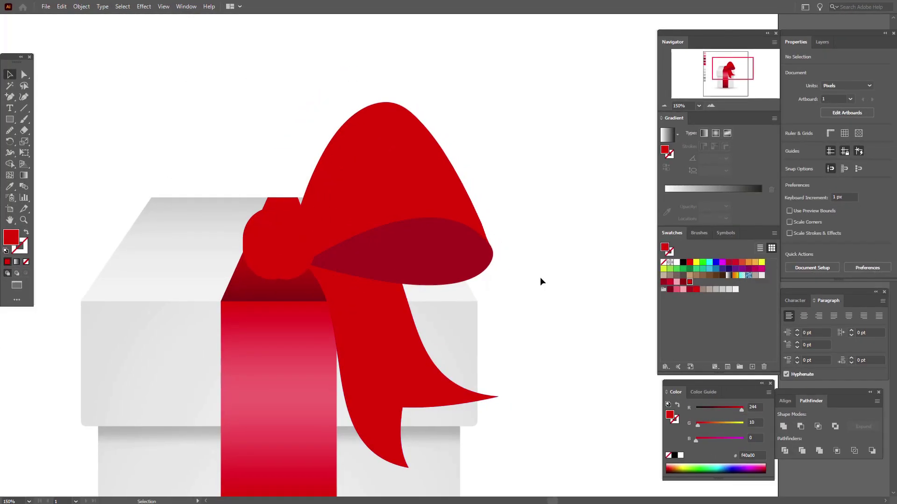
Turn the upper bow loop into a gradient mesh with 6 rows and 4 columns
click(424, 198)
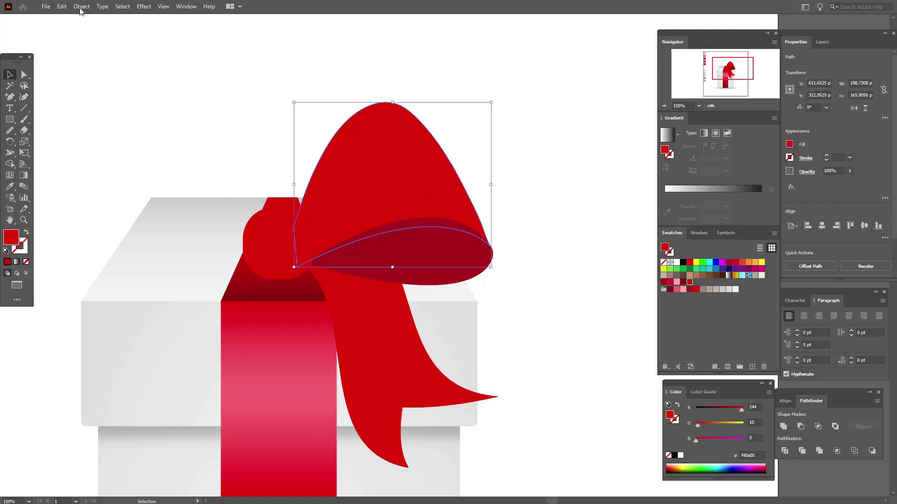
click(80, 7)
click(162, 156)
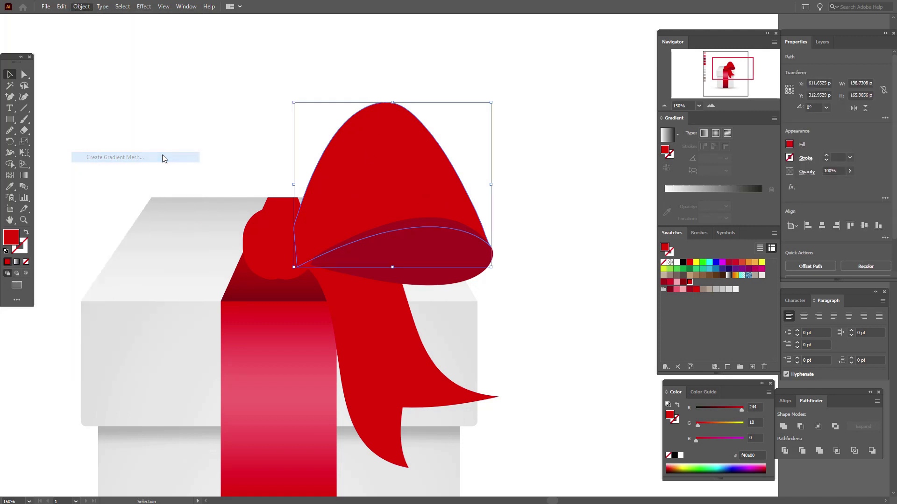
text(6)
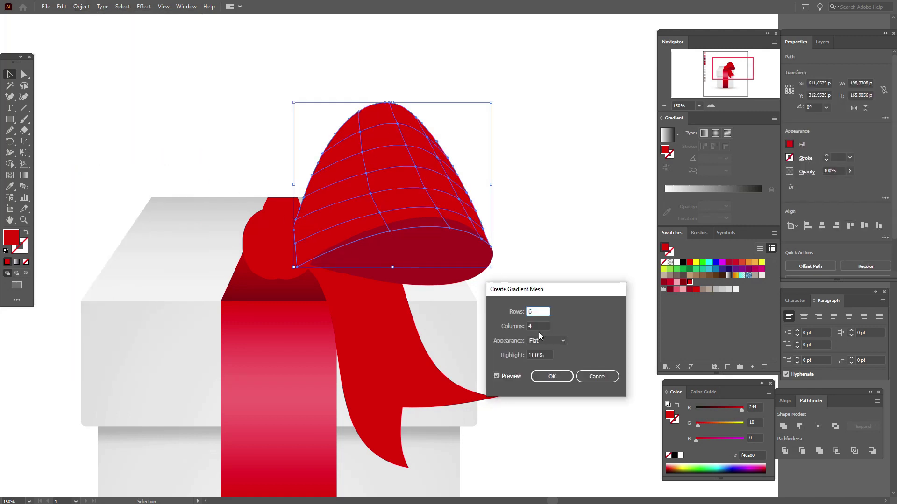
key(Tab)
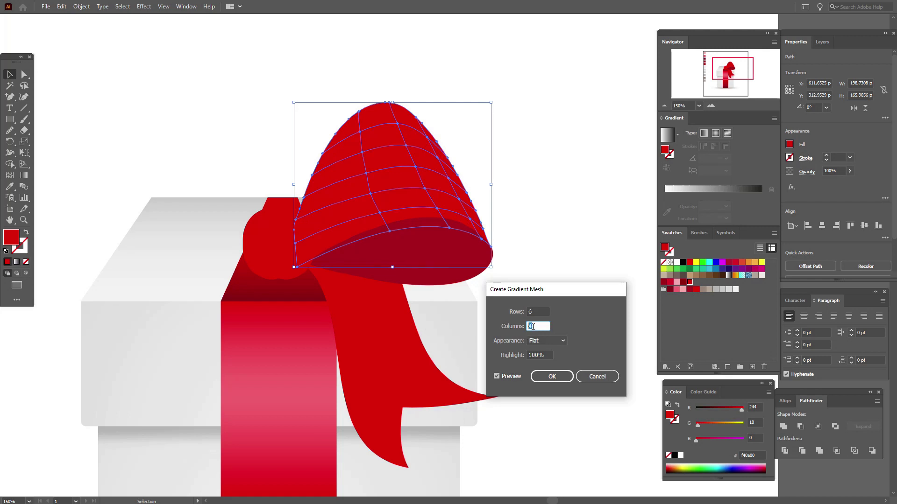
click(545, 377)
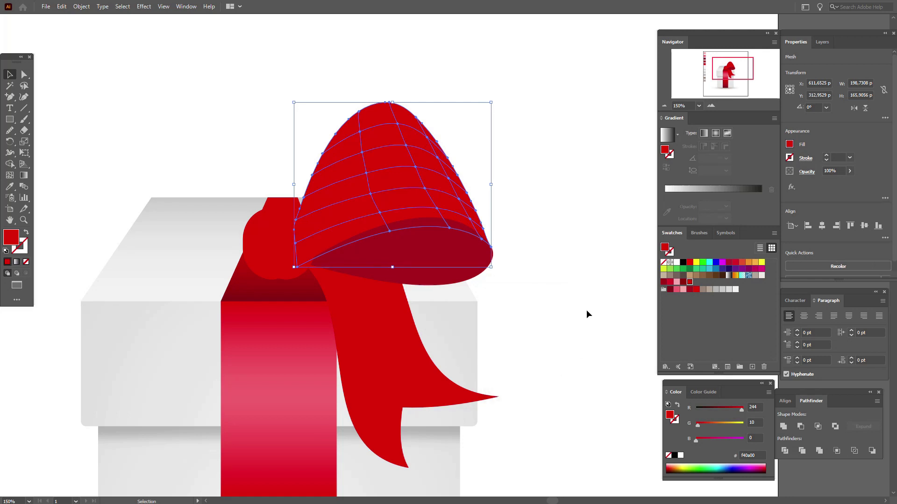
click(590, 277)
click(445, 206)
Drag light-pink swatches onto the loop's mesh points and add an extra mesh point for highlights
drag(677, 290, 398, 126)
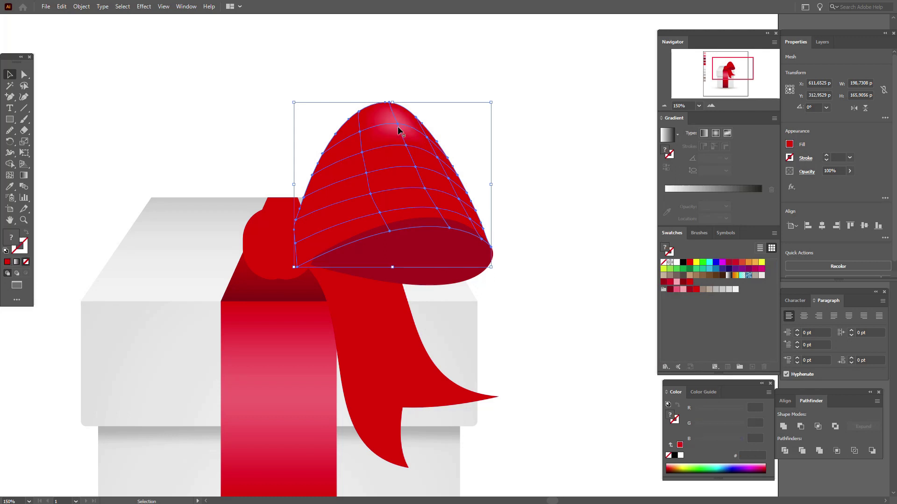
drag(677, 293, 441, 213)
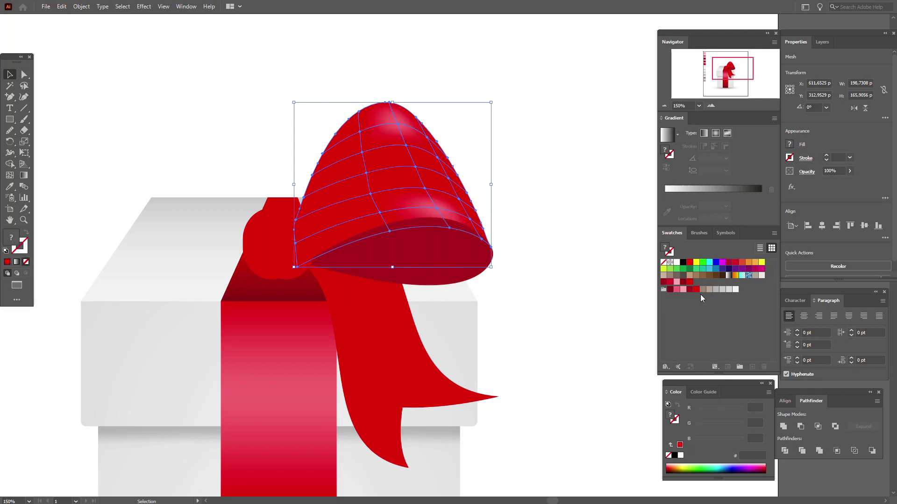
drag(682, 293, 426, 188)
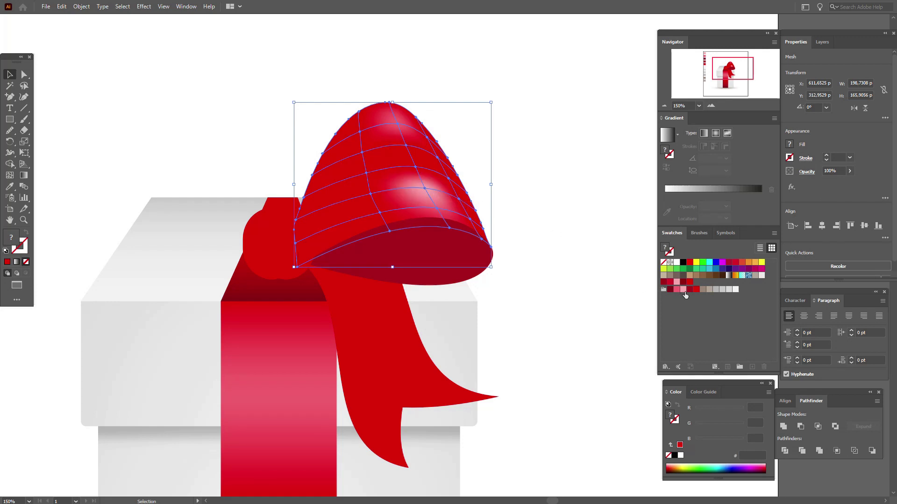
drag(684, 293, 416, 167)
drag(627, 266, 714, 310)
click(443, 210)
click(406, 146)
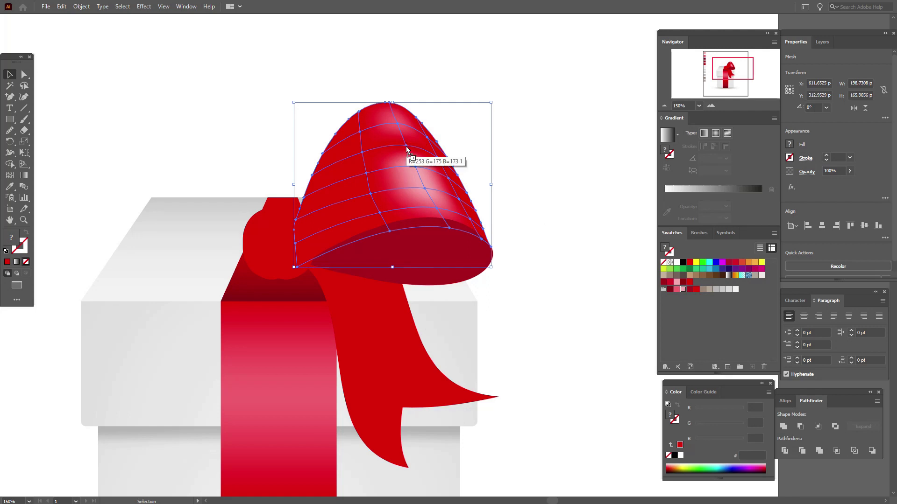
click(585, 240)
click(413, 183)
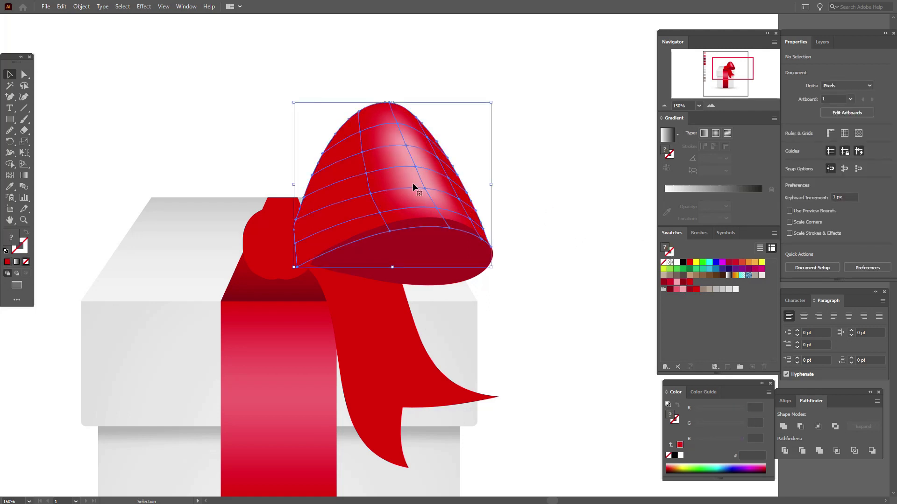
Bend the bow loop's mesh lines to shift the pink highlight toward the right
click(15, 176)
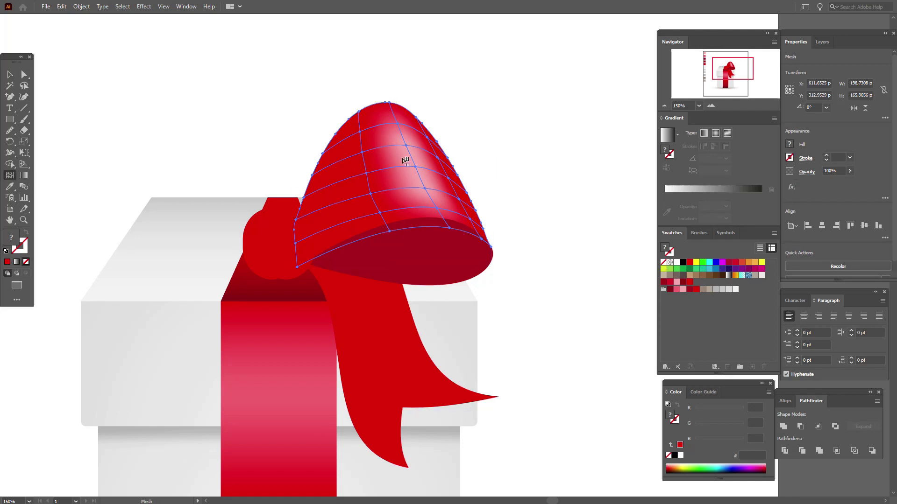
drag(407, 148, 412, 148)
click(419, 147)
drag(428, 190, 434, 191)
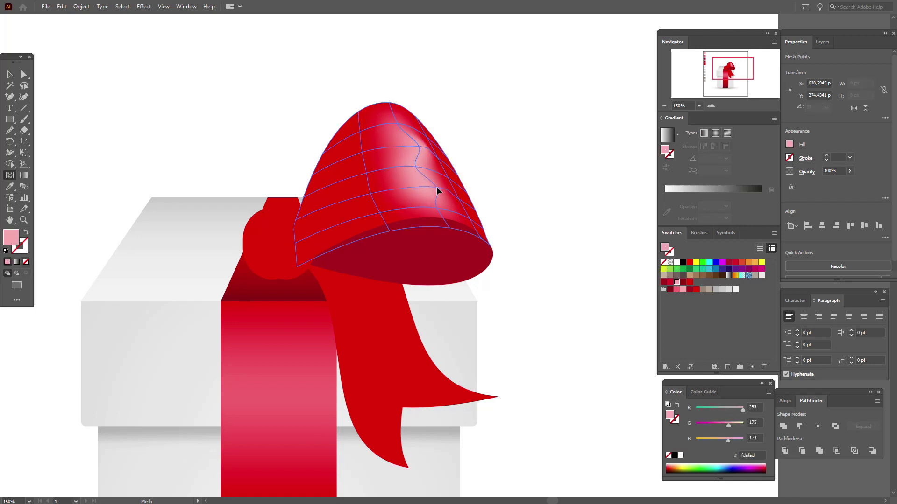
click(438, 190)
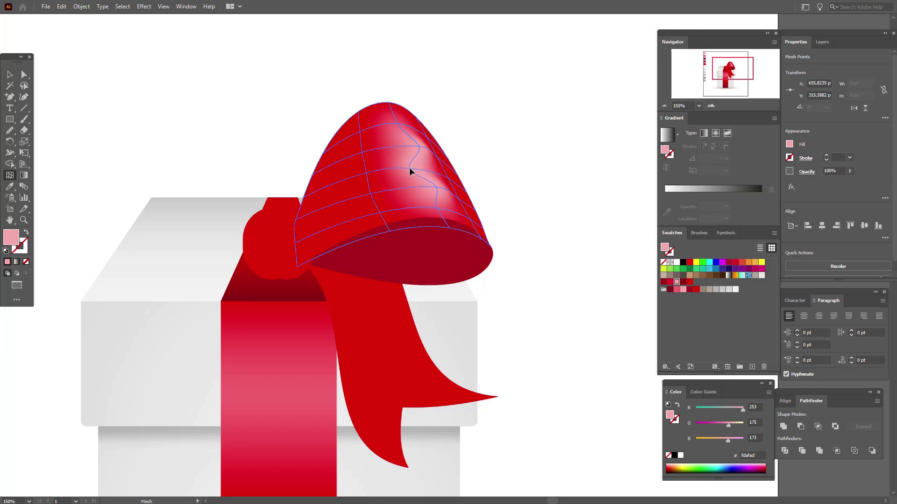
click(409, 168)
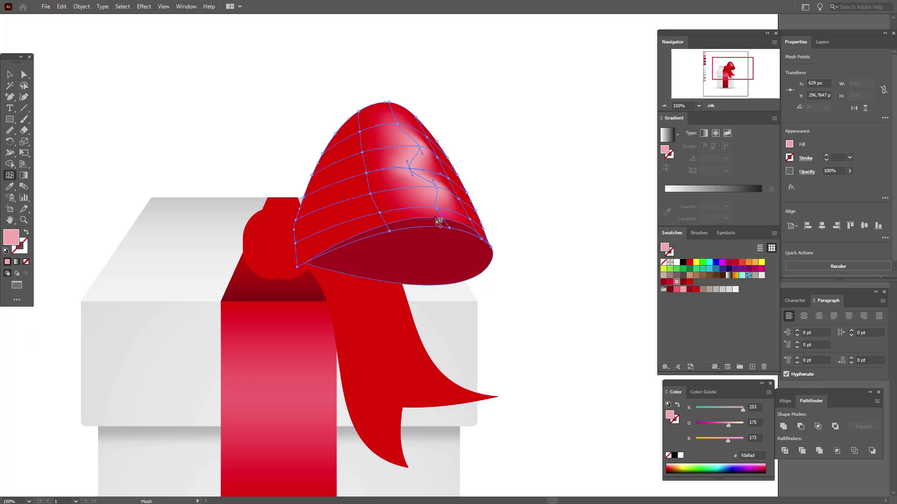
drag(438, 210, 430, 211)
click(15, 76)
click(114, 89)
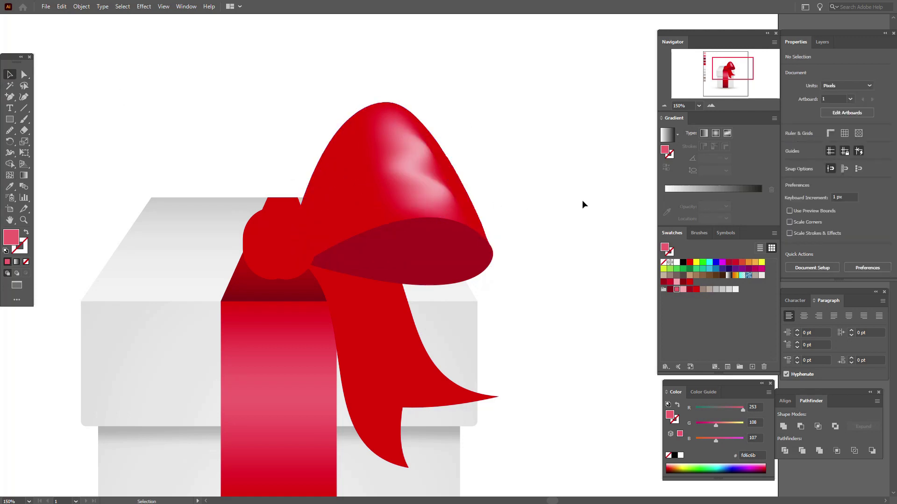
Refine mesh points in the loop's middle and near its top to smooth the wavy sheen
click(467, 201)
click(10, 175)
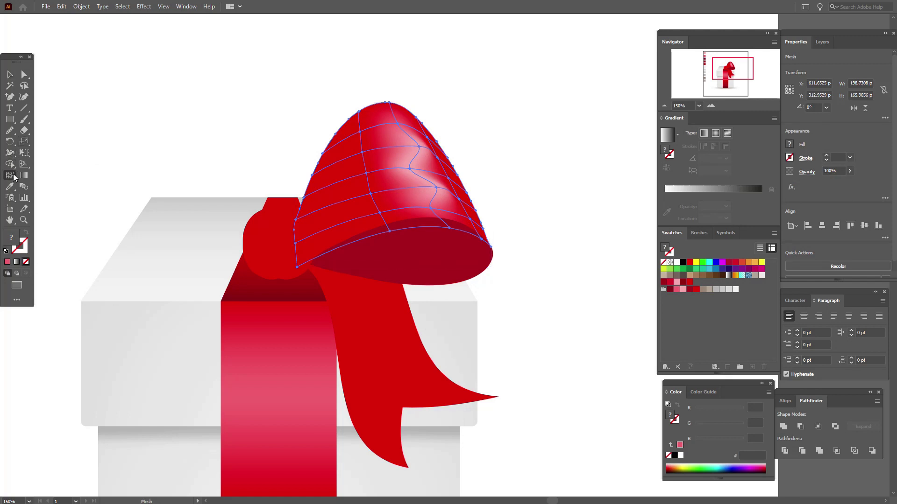
click(436, 187)
drag(437, 189, 438, 192)
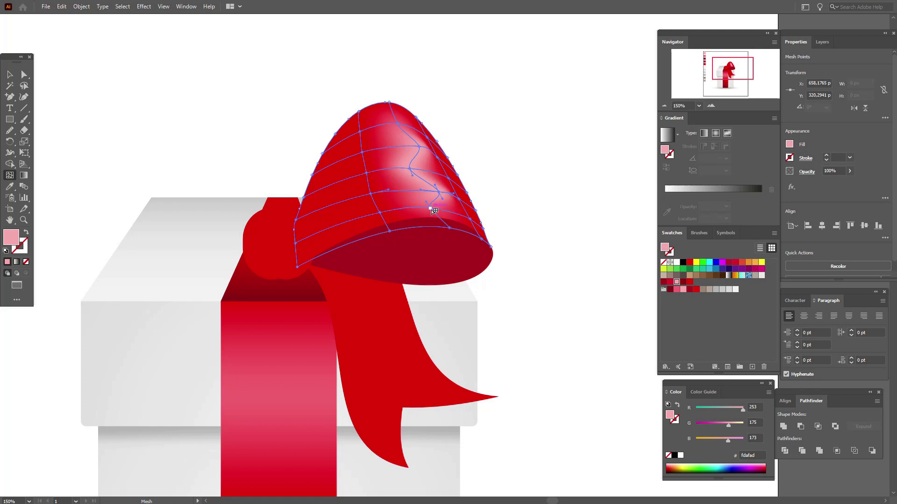
click(425, 211)
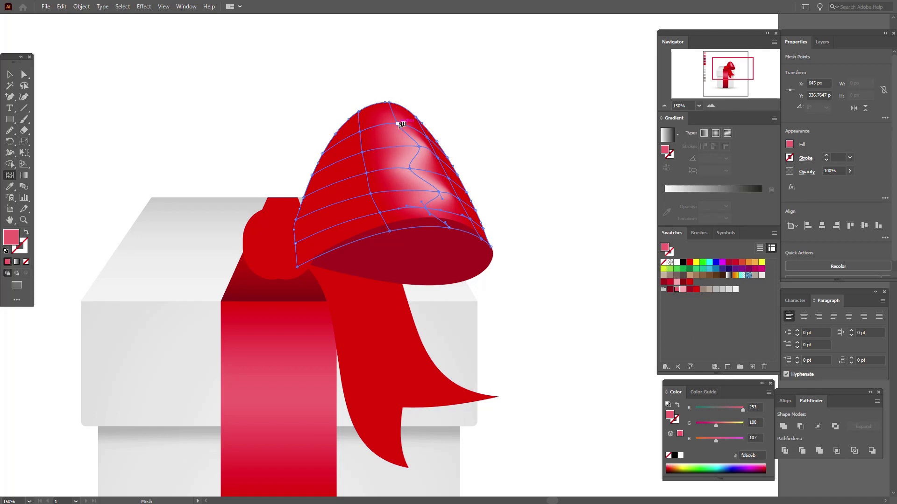
drag(398, 123, 395, 121)
click(394, 122)
drag(395, 123, 401, 126)
click(403, 119)
click(392, 118)
drag(395, 120, 397, 120)
Add dark-red mesh shading near the upper bow loop's left edge
click(9, 75)
click(150, 93)
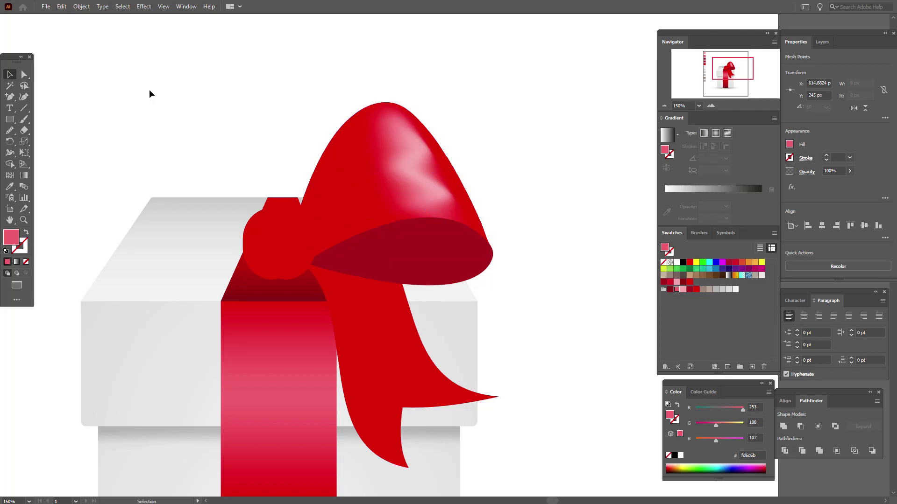
click(467, 201)
click(516, 240)
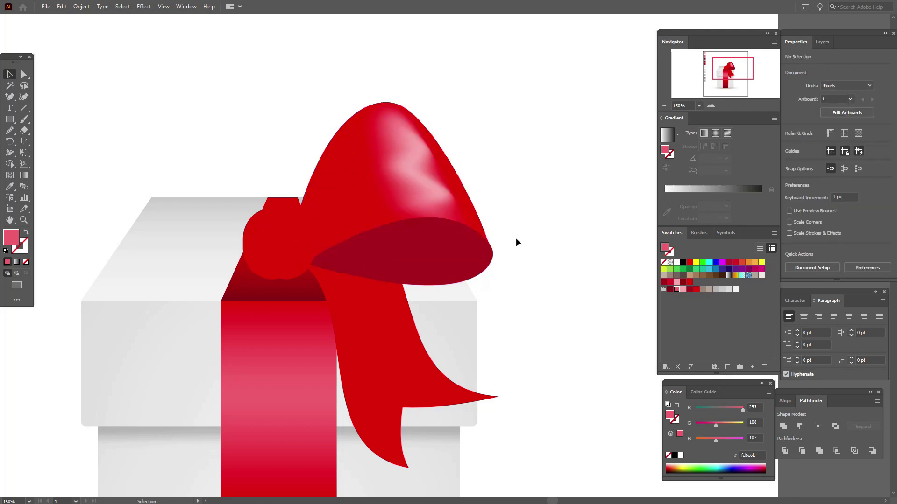
click(360, 218)
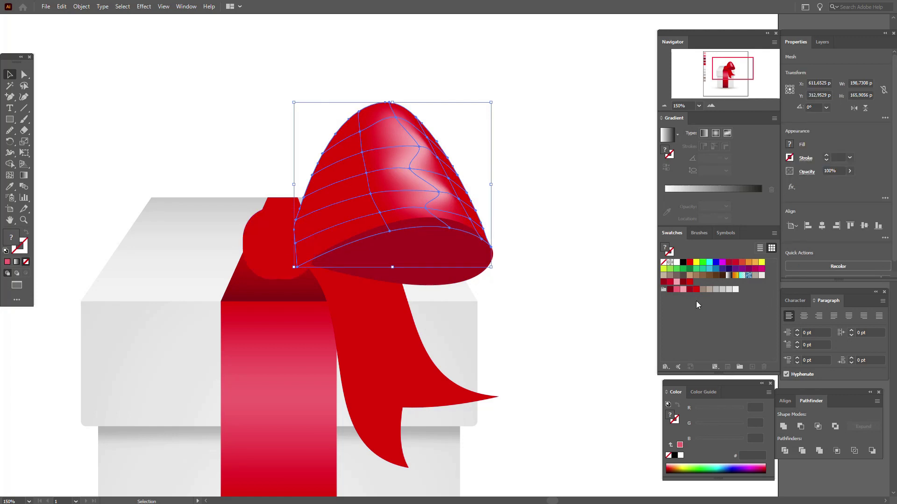
click(671, 289)
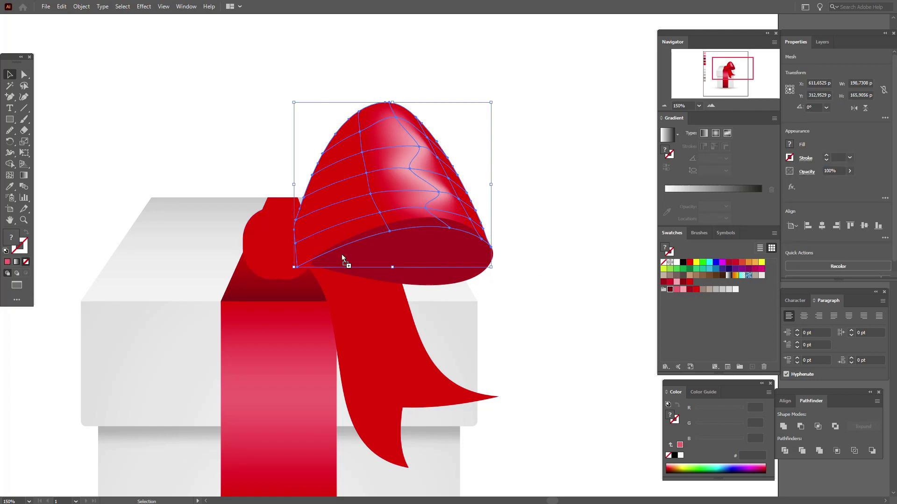
click(295, 243)
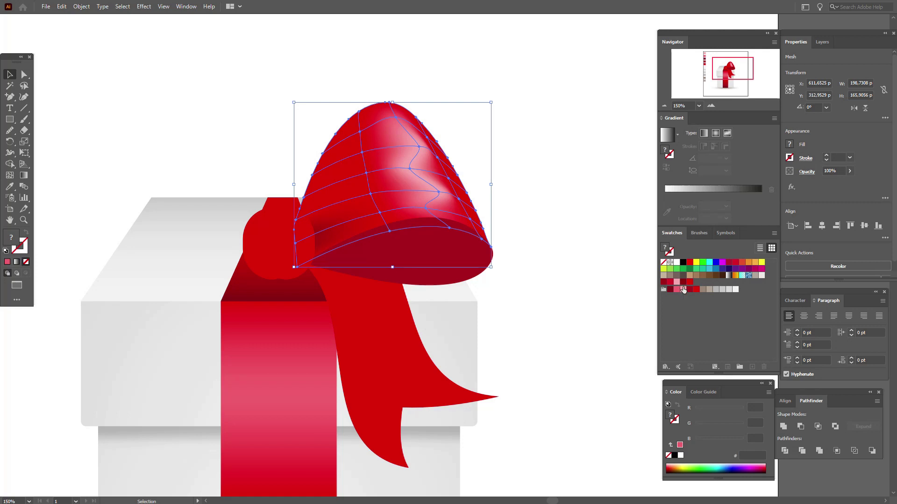
Add a pink mesh point and a dark-red mesh point along the bow loop's left edge
click(683, 290)
click(295, 220)
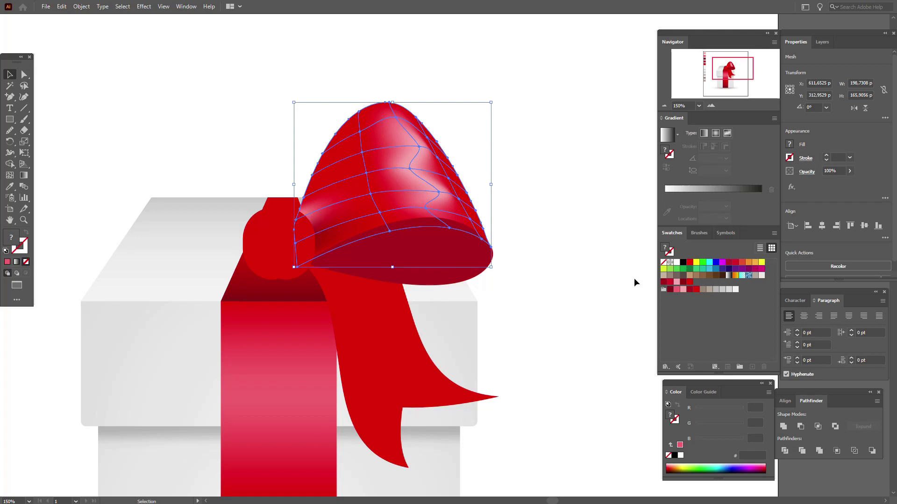
click(689, 290)
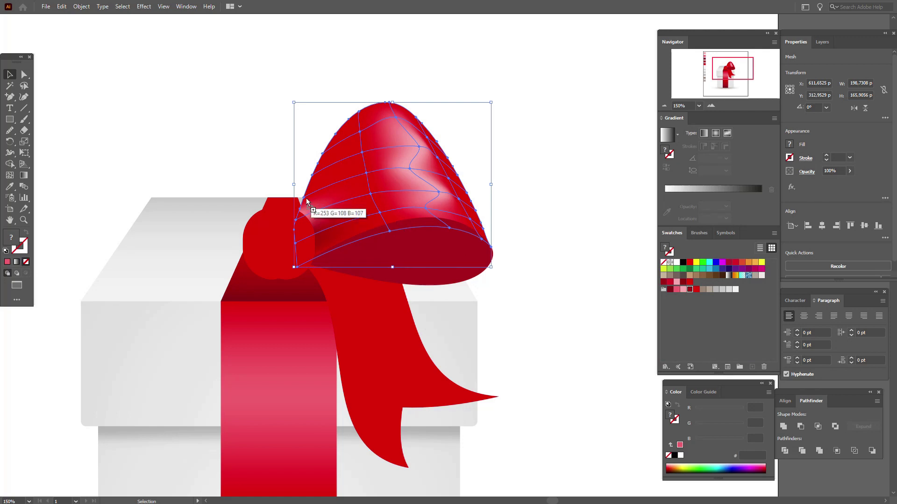
click(307, 201)
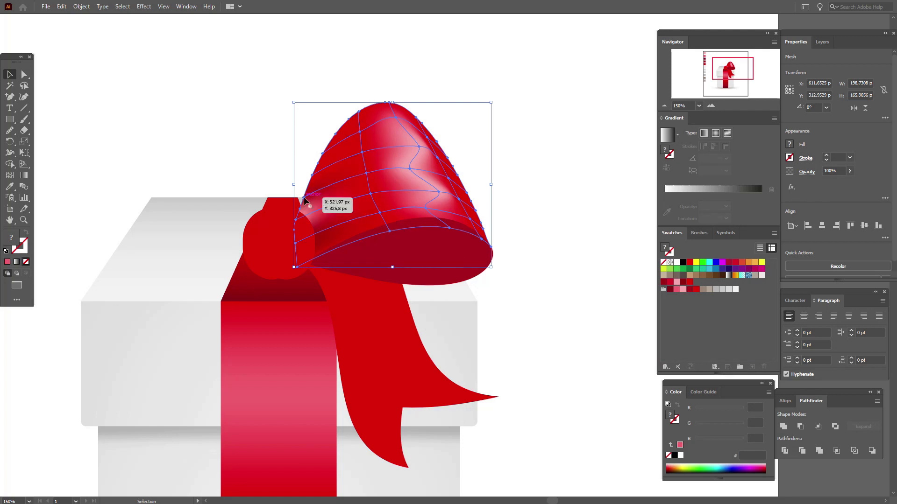
click(542, 203)
click(340, 204)
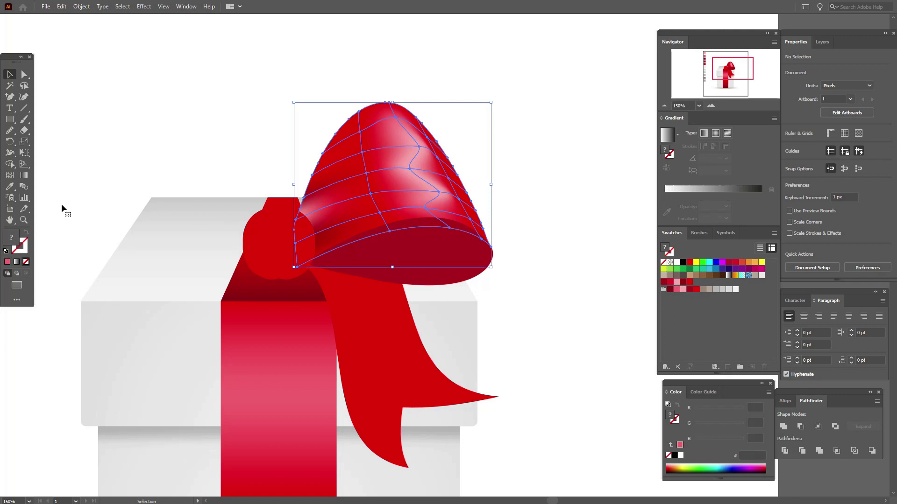
Pull a bow loop mesh point slightly downward and reselect the loop mesh
key(u)
drag(369, 175, 367, 181)
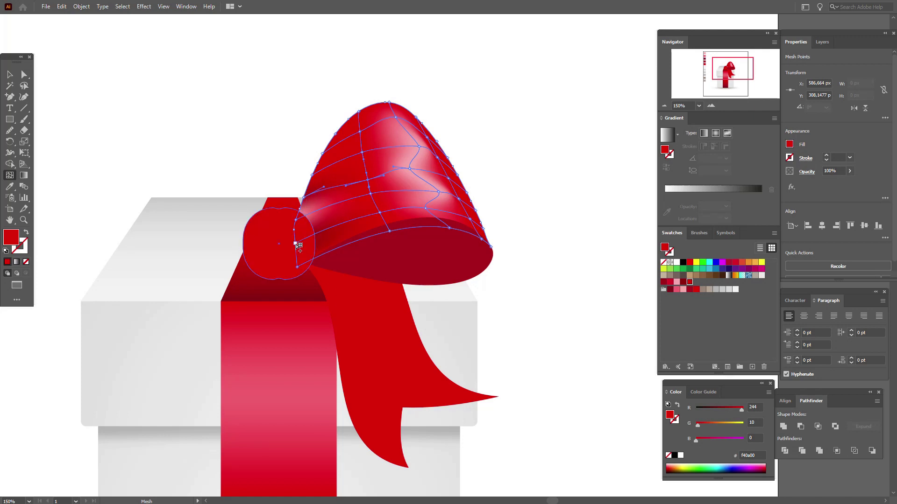
click(295, 243)
click(343, 228)
Select the knot circle, show the Layers list and toggle the knot's visibility off and on
click(10, 74)
click(201, 126)
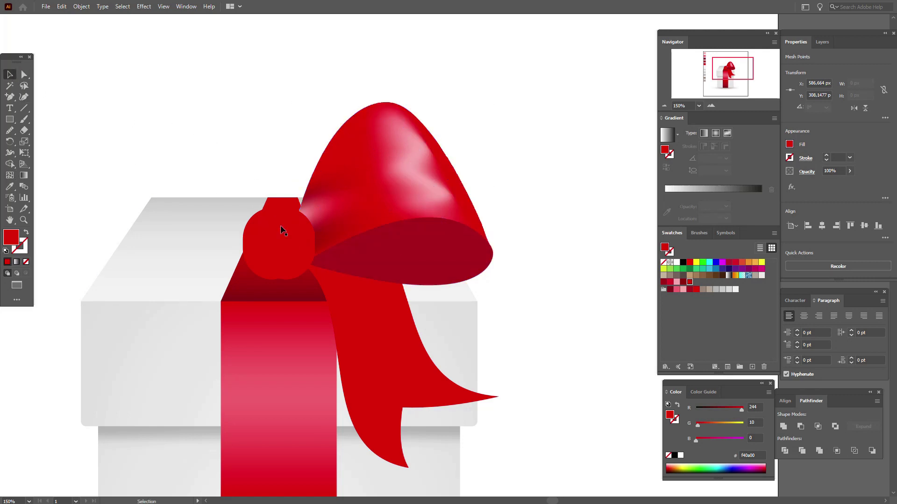
click(283, 231)
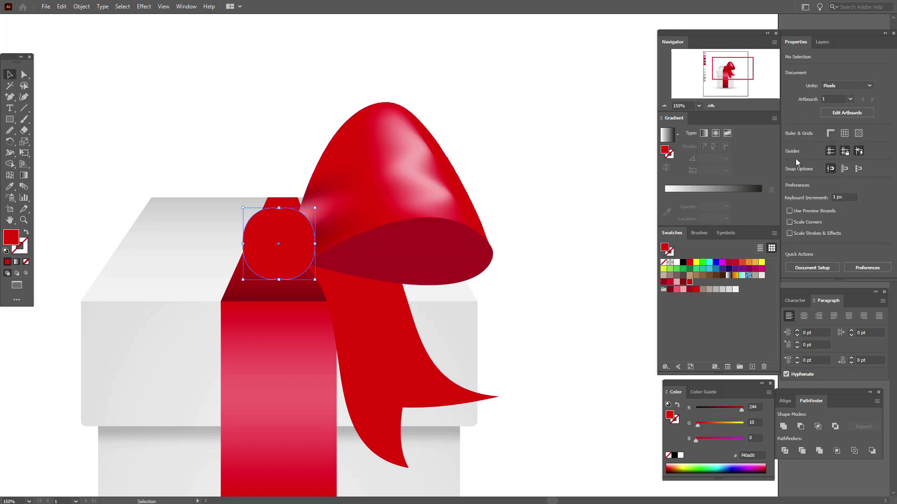
click(820, 43)
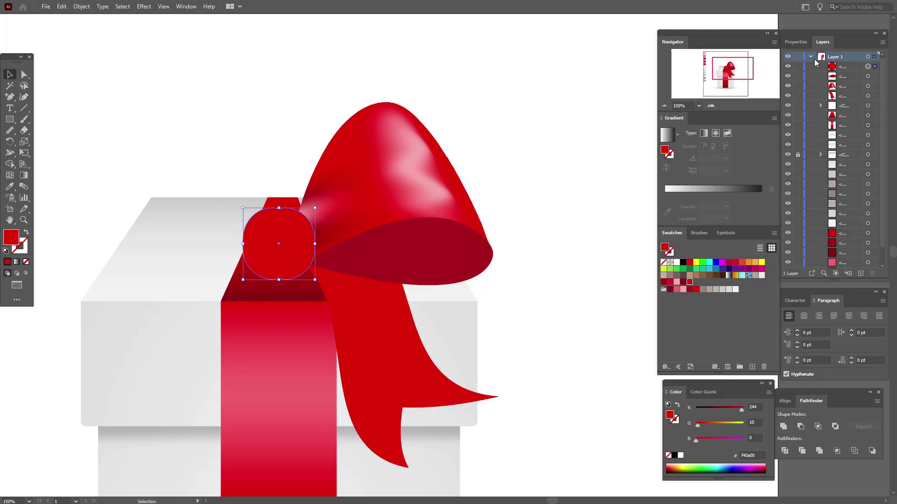
click(787, 67)
click(787, 66)
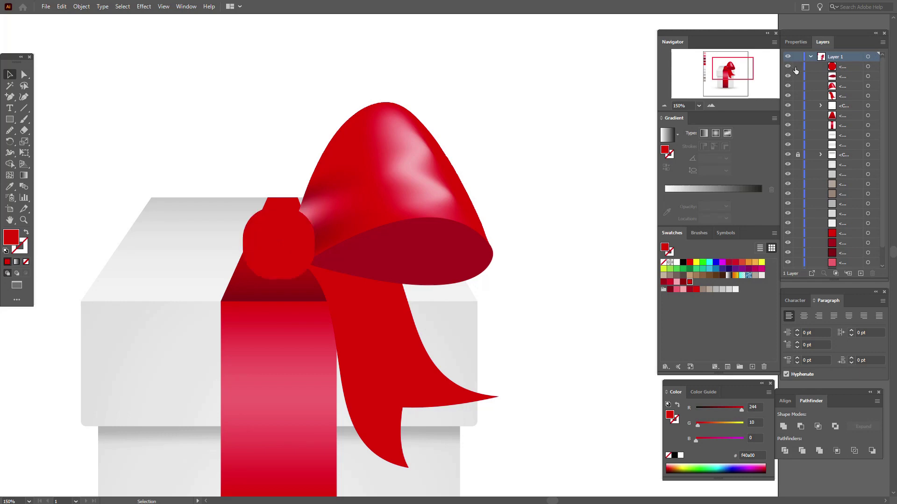
Select the bow loop mesh and zoom in around it
click(365, 186)
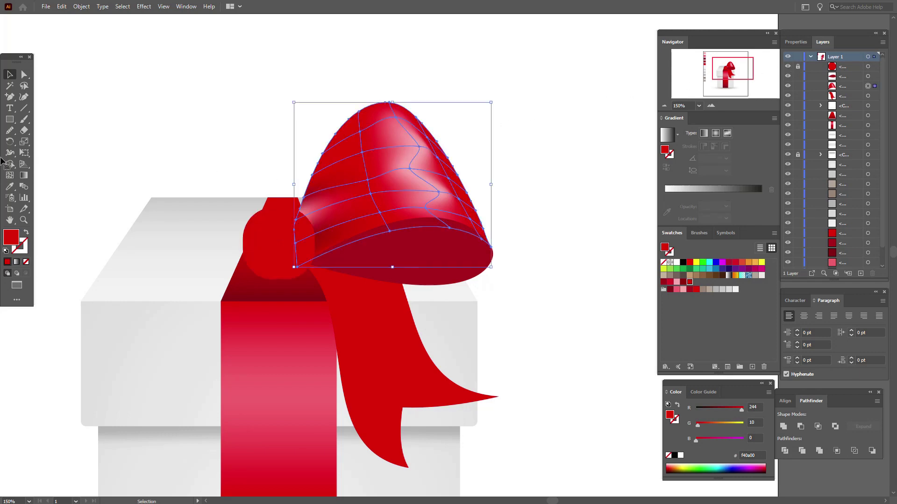
click(23, 220)
key(ctrl+plus)
key(ctrl+plus)
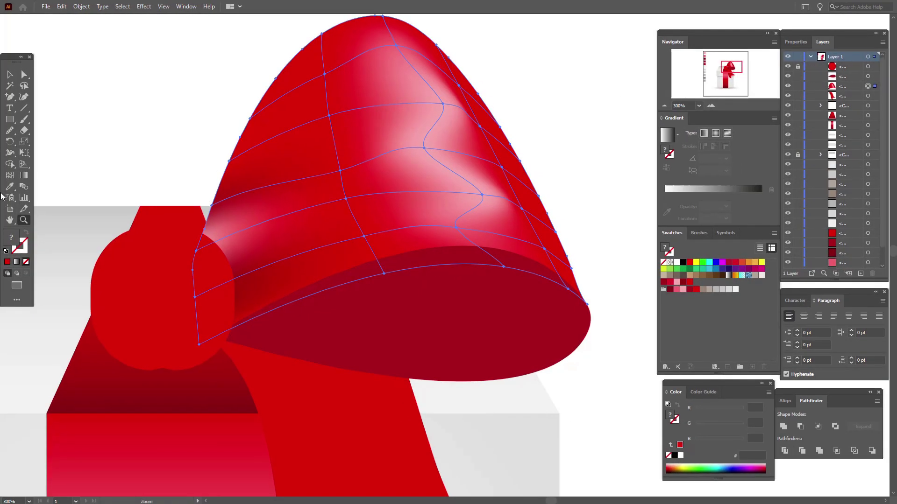
Pull an interior bow loop mesh point down and slide the left-edge point lower
click(9, 176)
click(339, 171)
drag(339, 171, 340, 182)
click(214, 205)
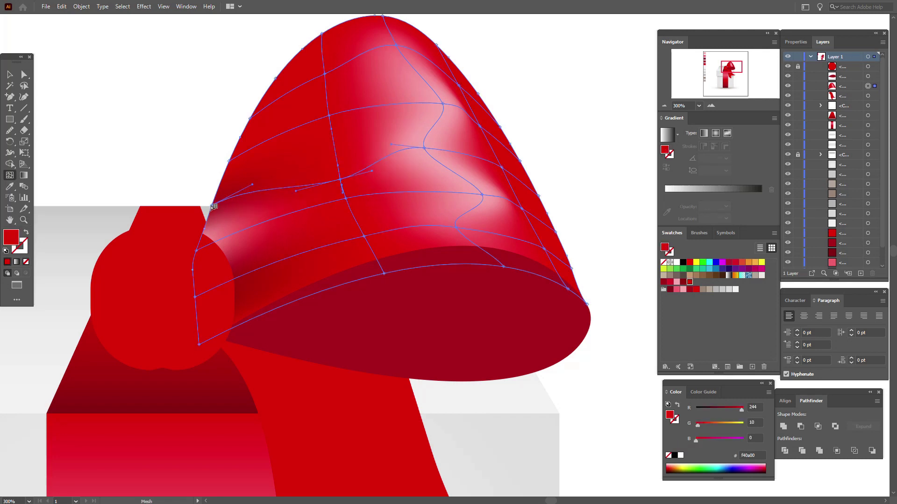
drag(214, 207, 205, 227)
Lift the interior point back up, nudge the left-edge point upward, then deselect
drag(341, 182, 339, 170)
click(245, 205)
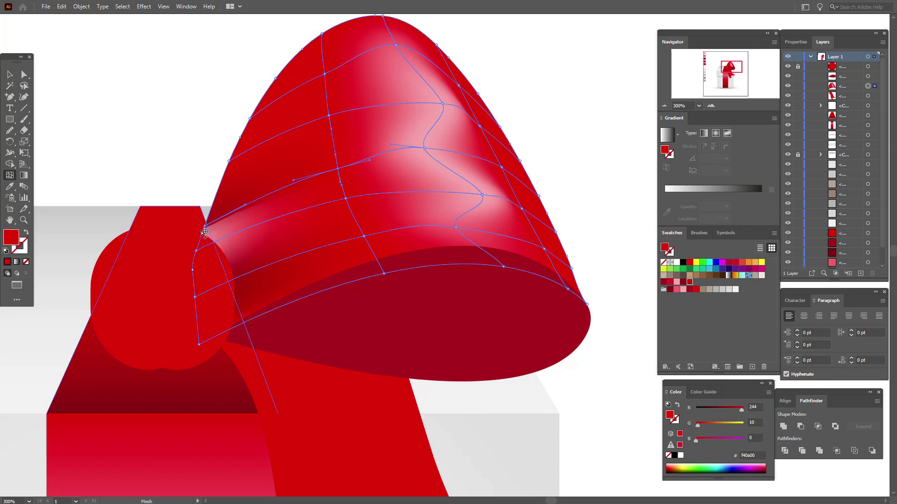
drag(205, 227, 208, 218)
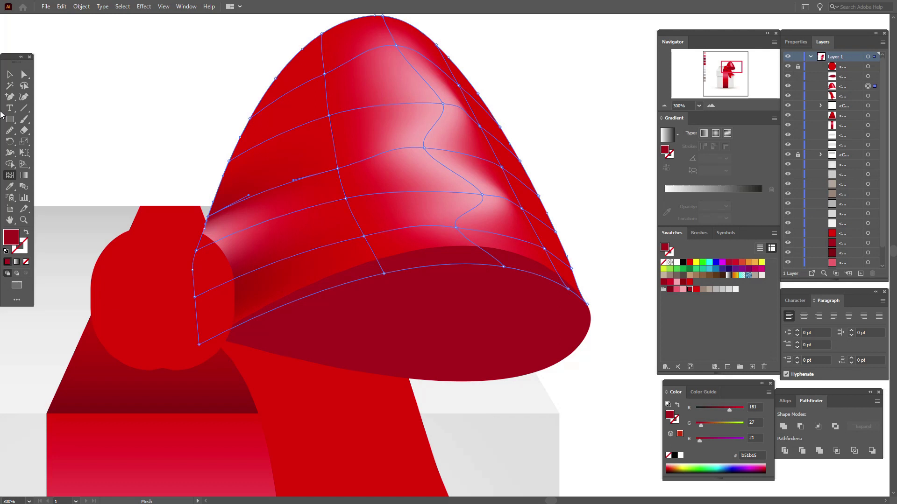
click(10, 74)
click(64, 85)
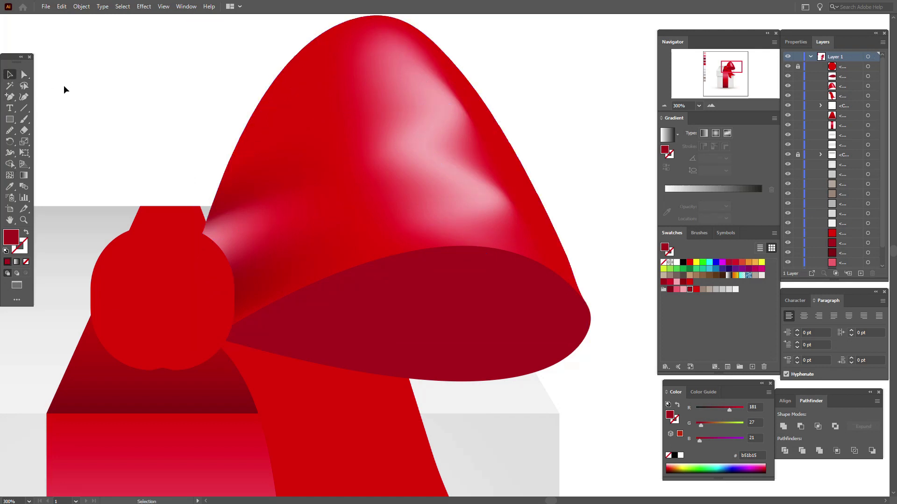
Raise an interior mesh point and reposition the bow loop's left-edge mesh point
click(294, 254)
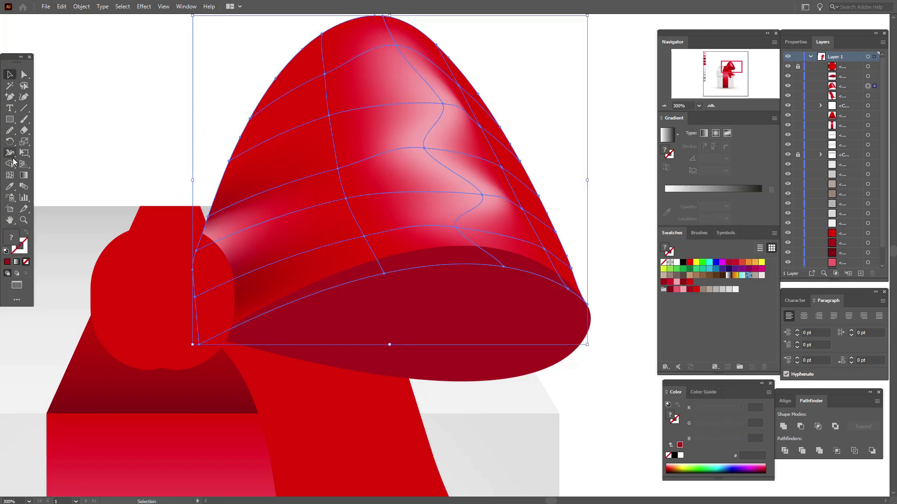
click(10, 176)
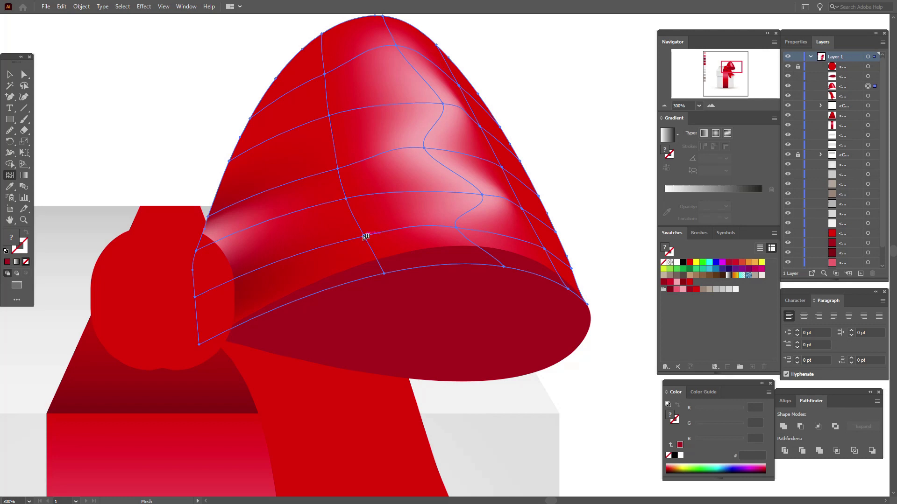
drag(367, 238, 361, 223)
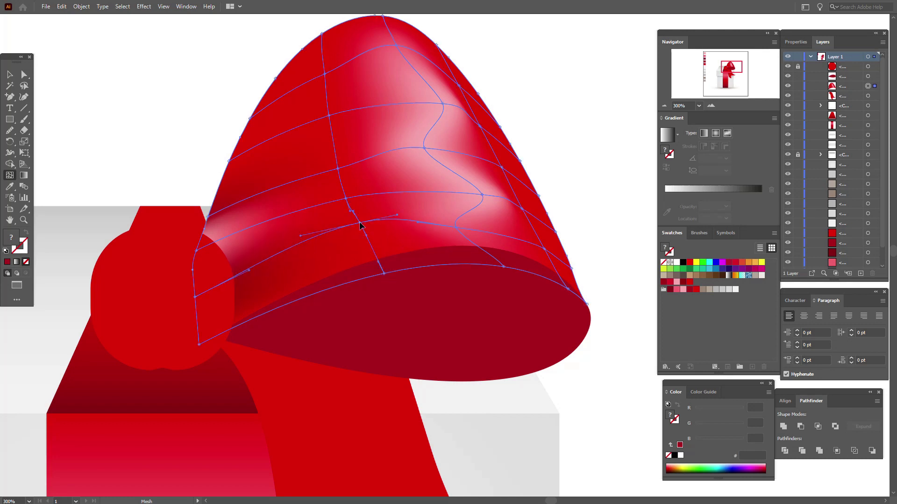
drag(195, 297, 195, 275)
click(199, 285)
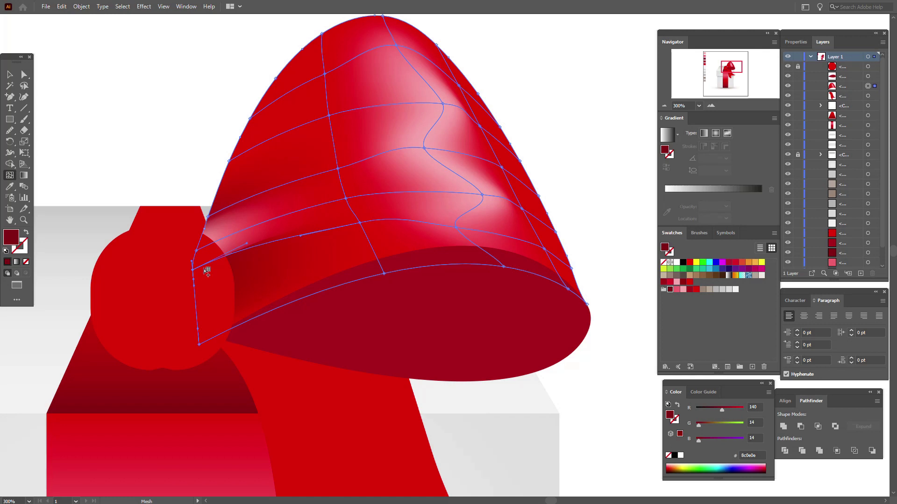
drag(194, 270, 195, 284)
Nudge the interior mesh point upward and colour it bright red f40a00
drag(360, 223, 359, 215)
click(359, 216)
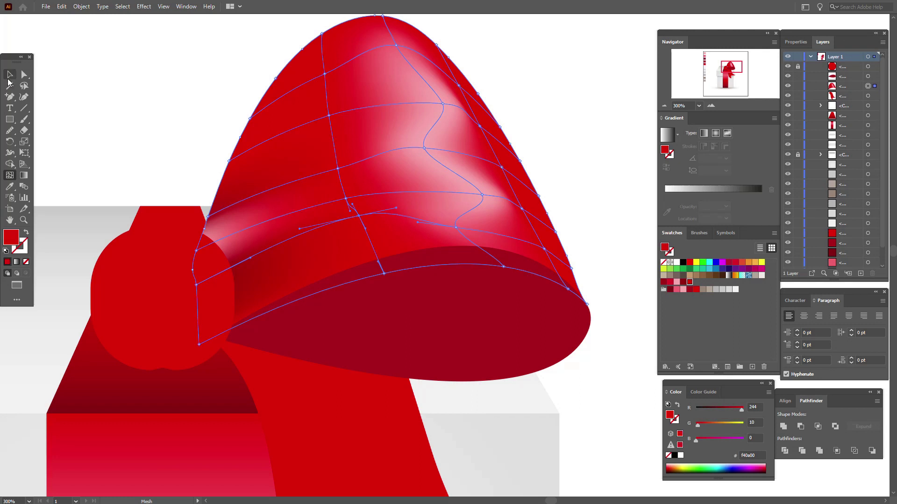
click(9, 74)
click(127, 107)
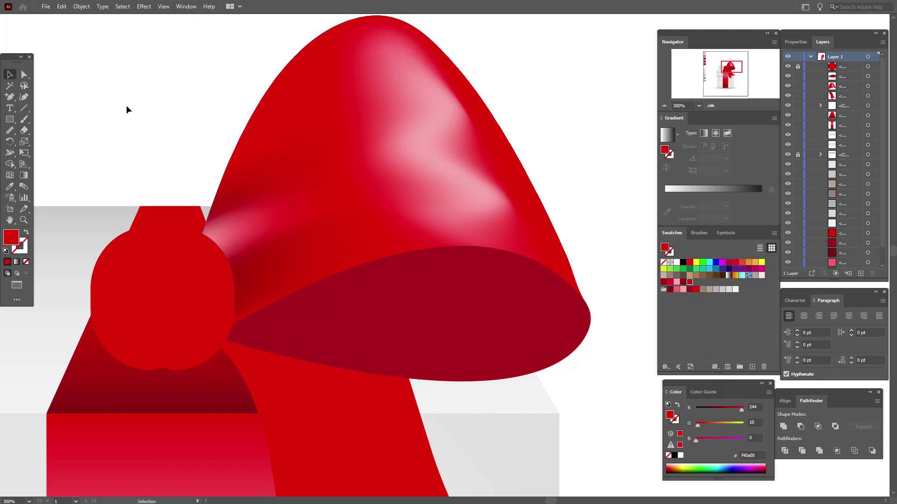
click(313, 212)
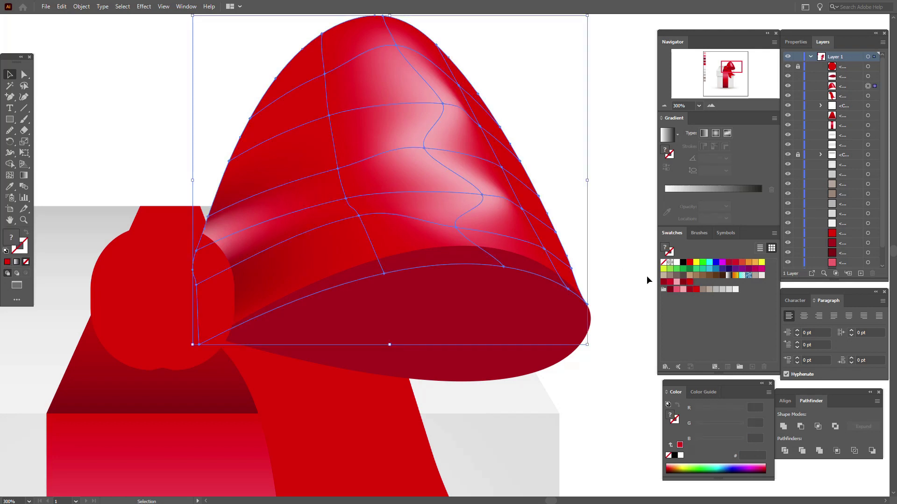
Add dark red b51b15 mesh lines from the bow loop's left edge, then zoom out to 200%
click(690, 290)
click(207, 218)
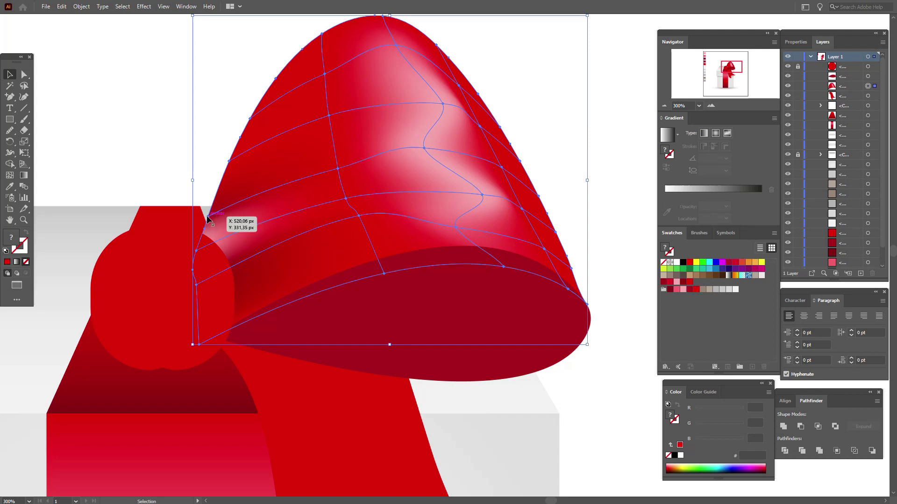
click(9, 176)
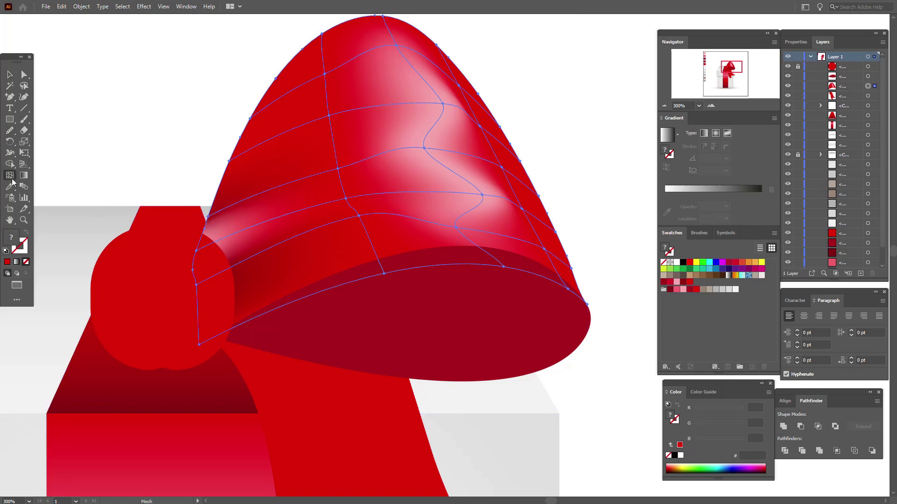
click(205, 235)
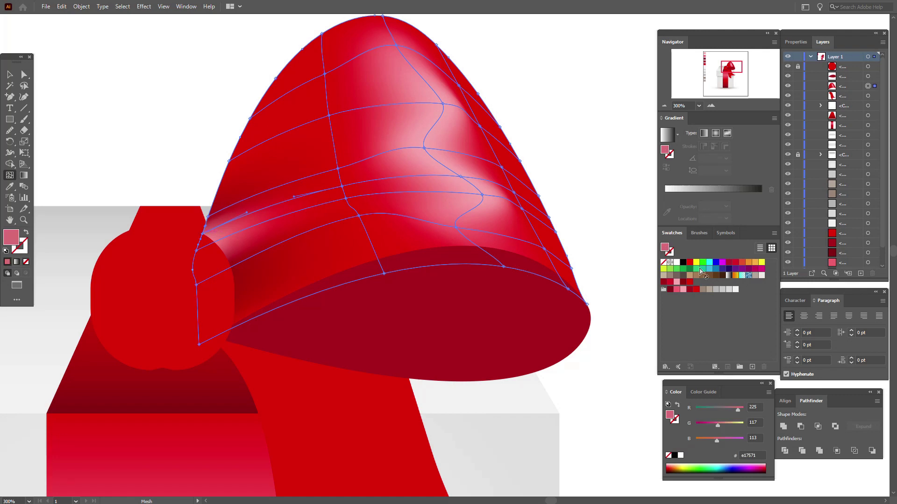
click(689, 289)
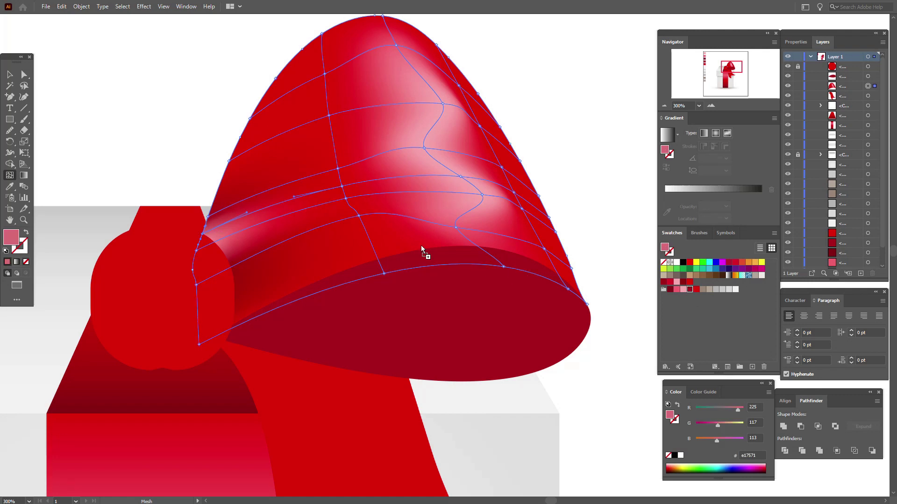
click(208, 217)
click(689, 289)
click(204, 237)
click(10, 75)
click(110, 114)
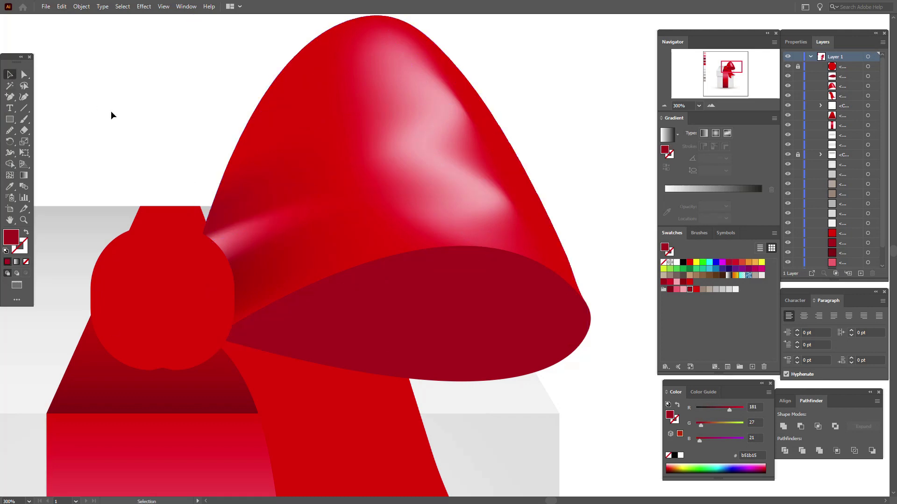
key(ctrl+minus)
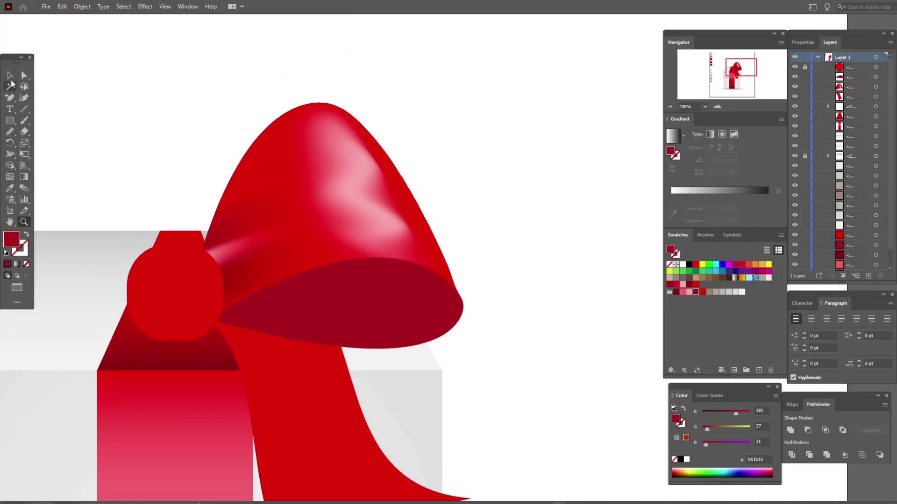
Try pink-red and dark pink swatches on the selected bow loop mesh
click(10, 74)
click(299, 208)
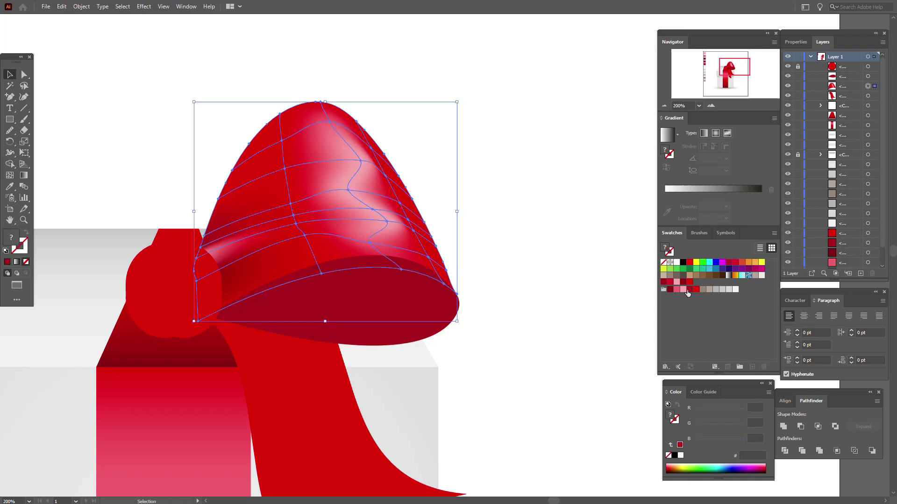
click(678, 289)
click(518, 260)
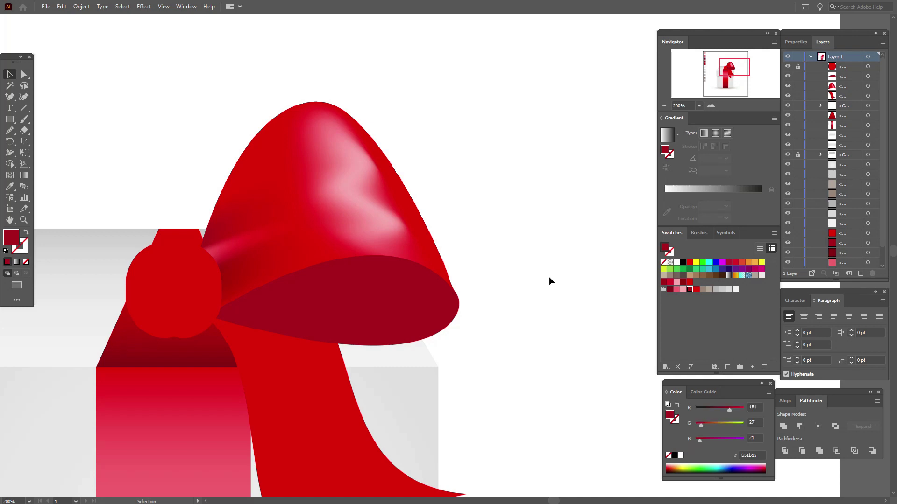
click(415, 226)
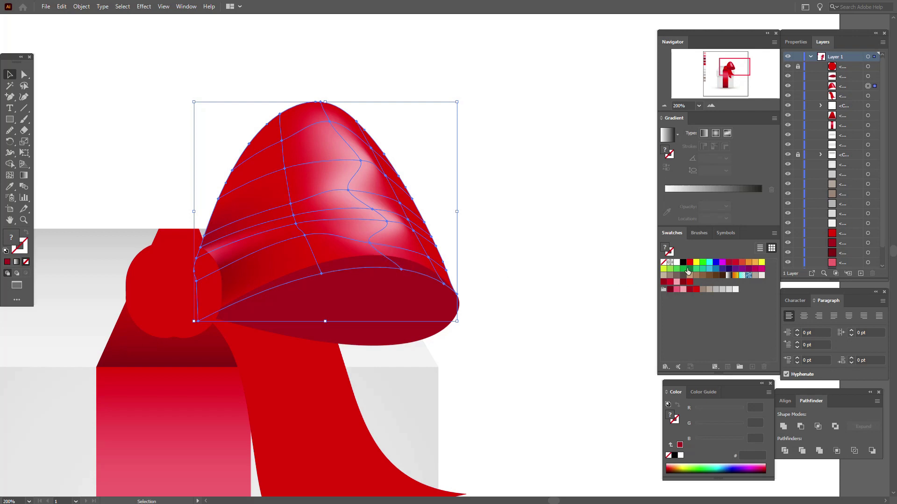
click(675, 289)
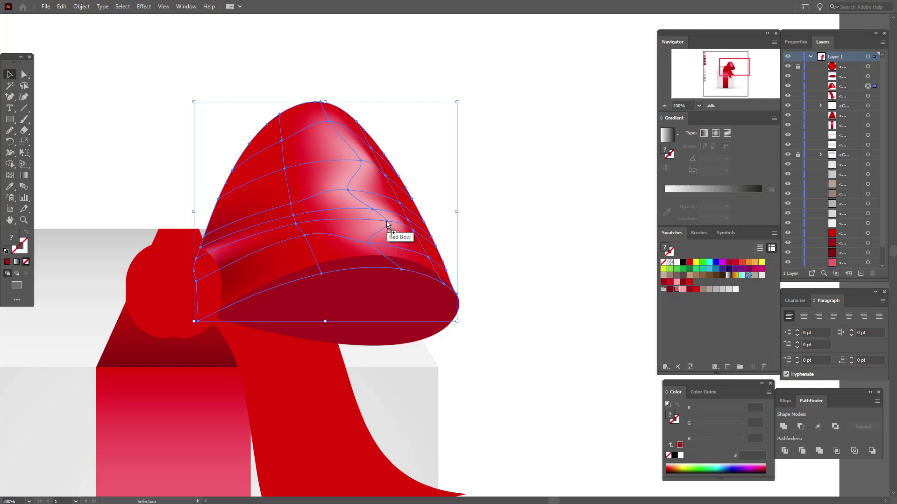
click(567, 253)
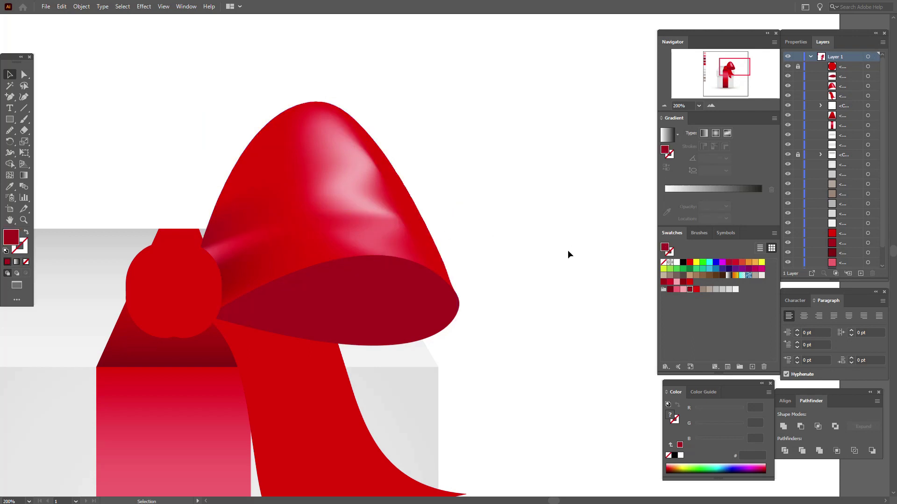
Drag the bright red swatch onto a mesh point of the upper bow loop
click(433, 261)
drag(678, 293, 330, 123)
click(492, 150)
click(140, 421)
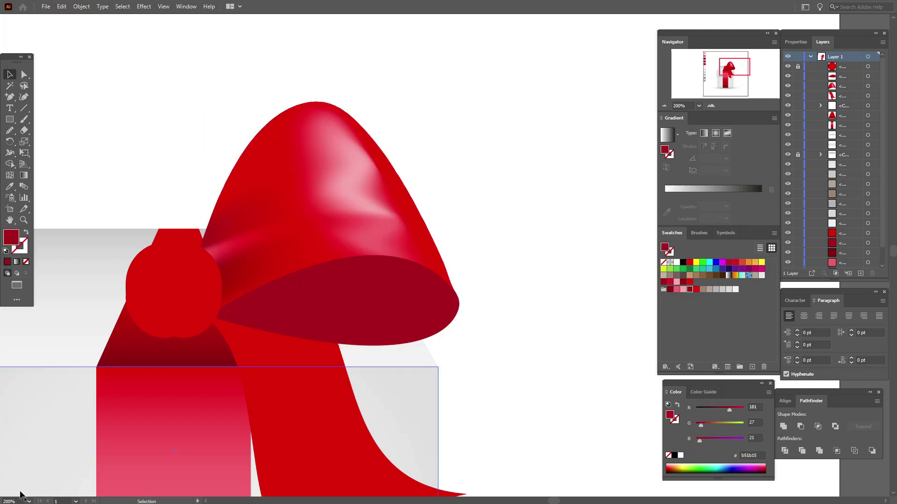
key(ctrl+=)
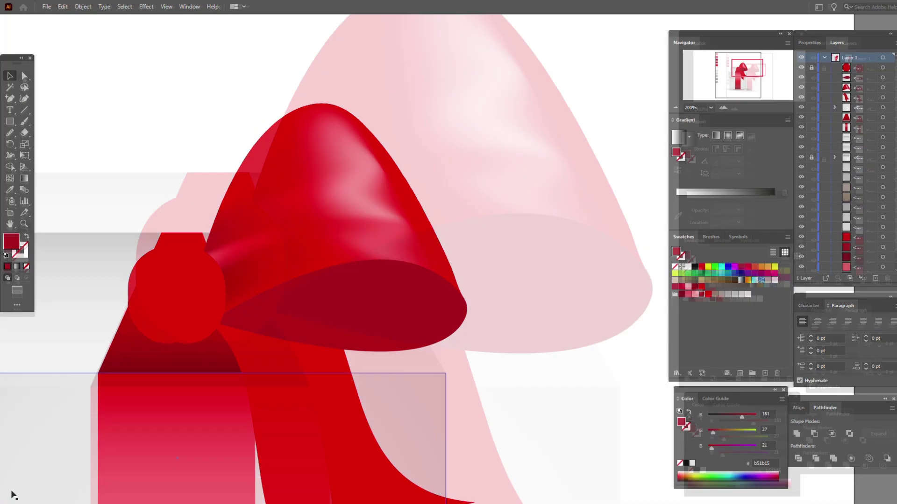
click(308, 201)
click(10, 175)
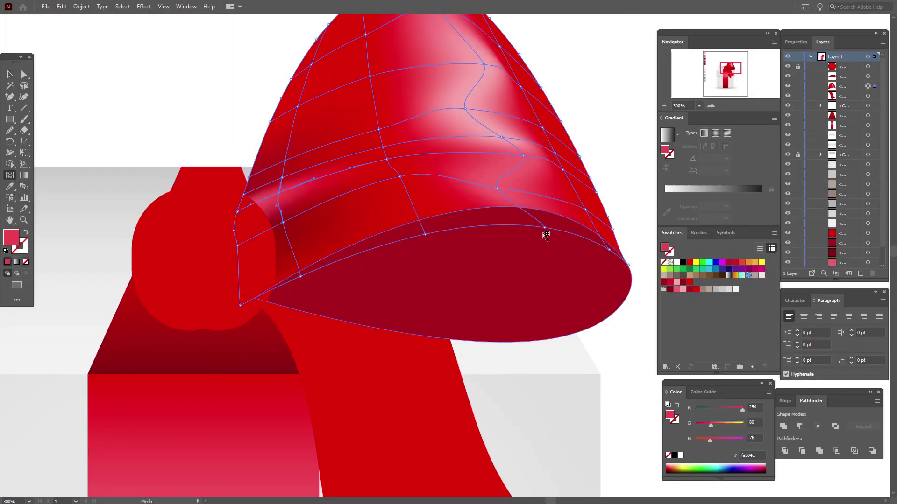
click(683, 289)
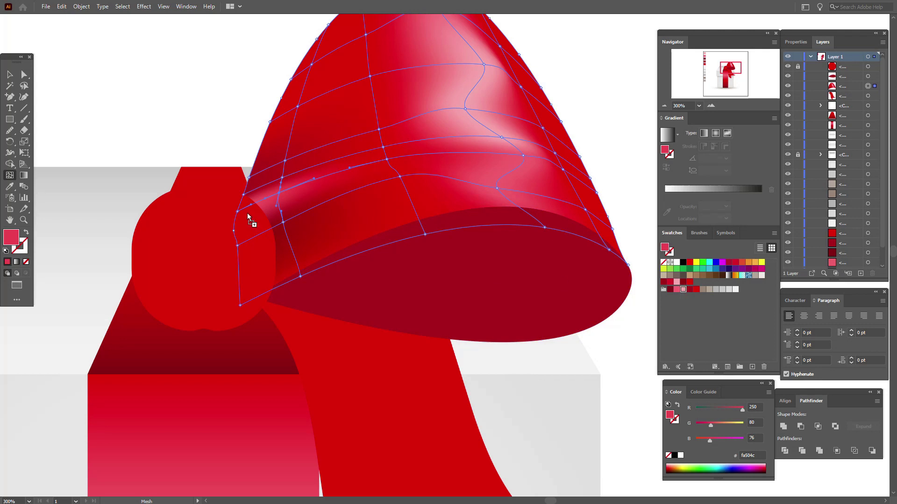
mouse_move(237, 213)
click(10, 75)
click(160, 94)
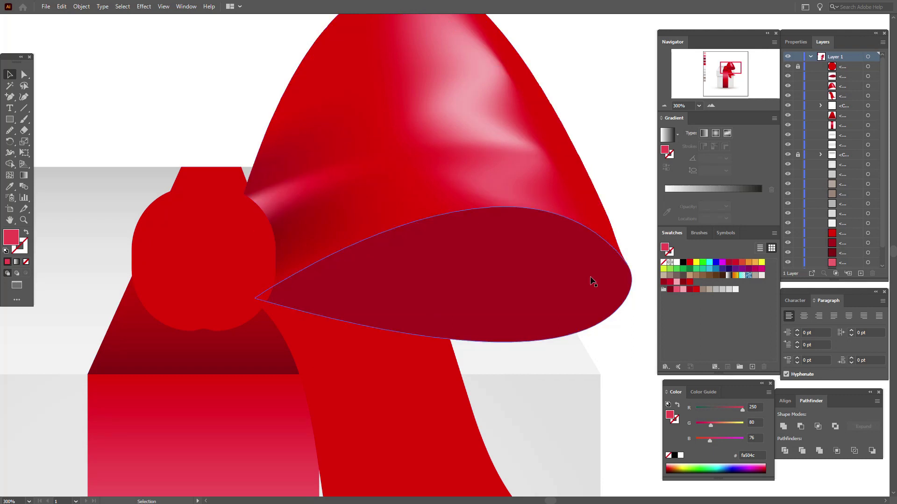
key(space)
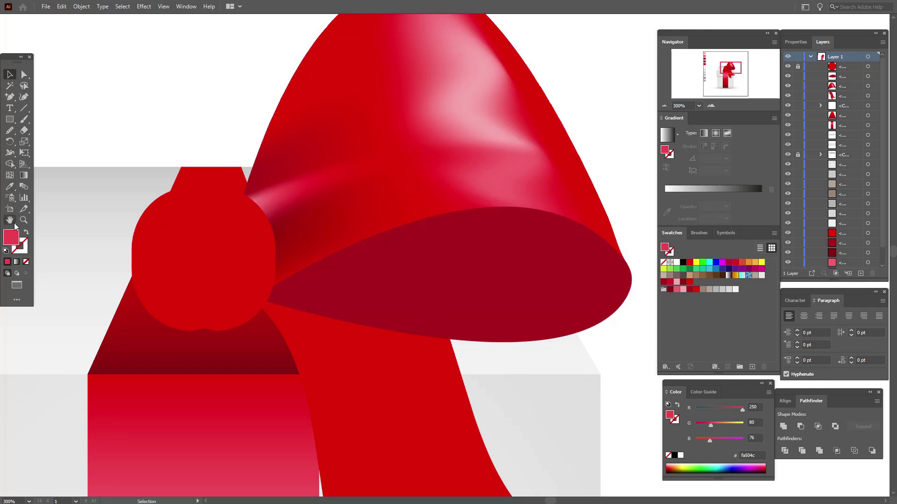
drag(479, 222, 414, 287)
click(13, 78)
click(335, 145)
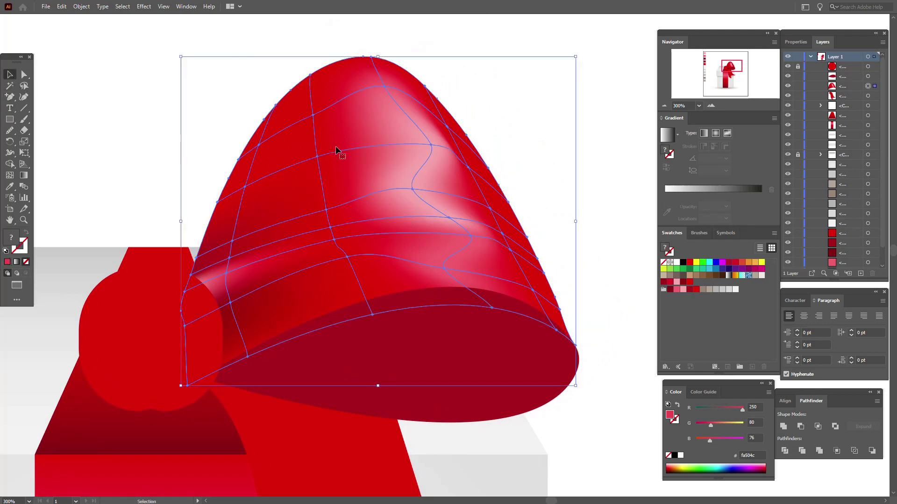
Repaint a small area of the bow loop mesh red and retry the dark red swatch
click(690, 290)
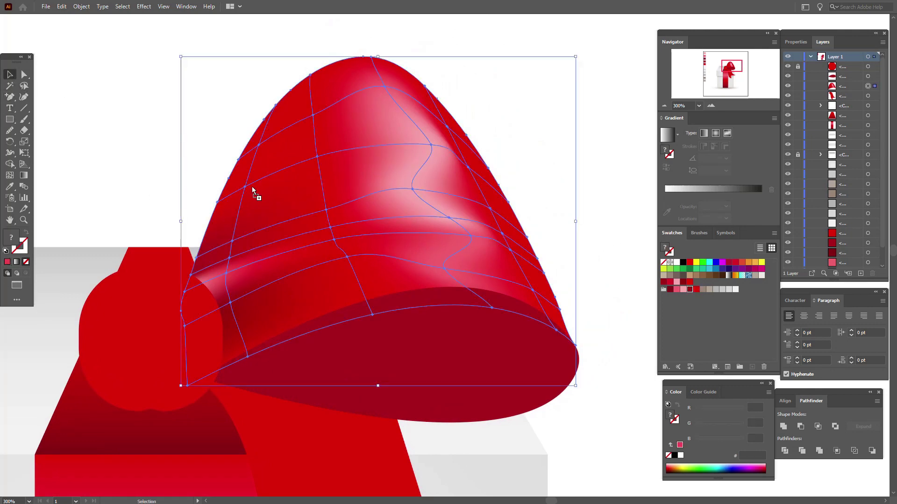
click(222, 207)
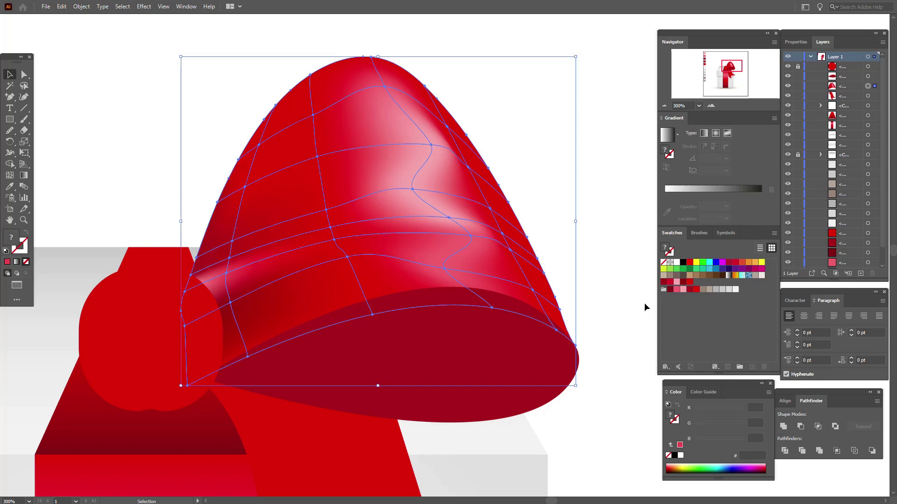
click(688, 290)
click(372, 58)
click(692, 291)
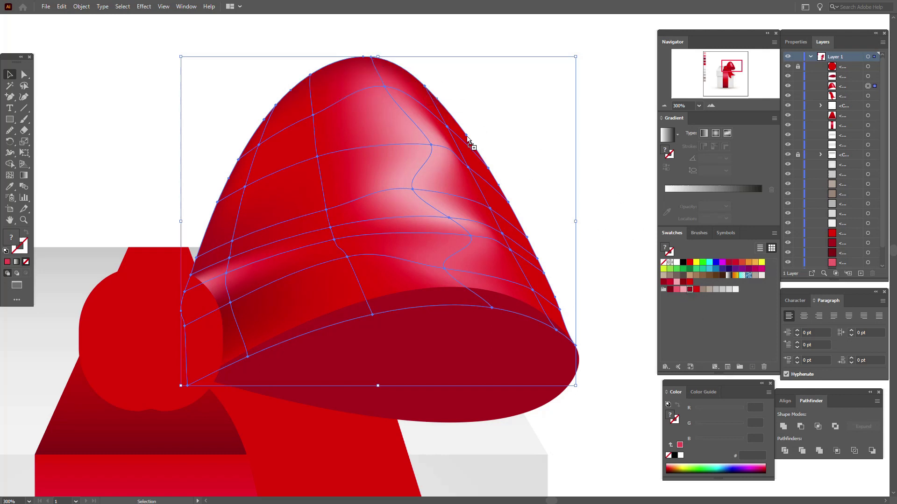
click(489, 173)
click(692, 292)
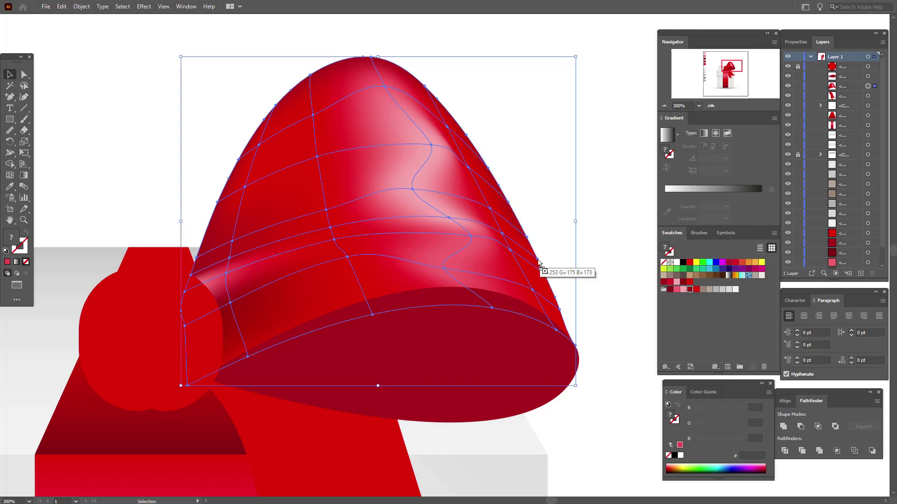
click(560, 311)
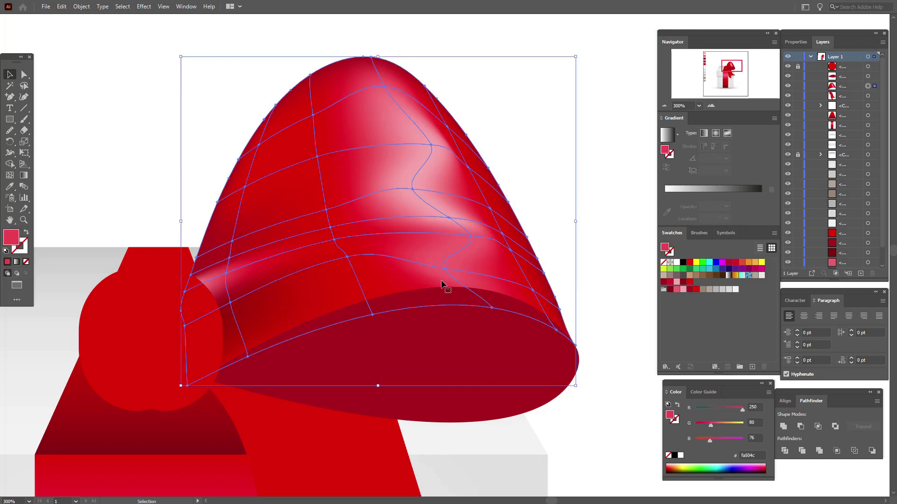
Colour three mesh points dark crimson, pale pink and dark red, then shift one up-left
drag(692, 284, 247, 359)
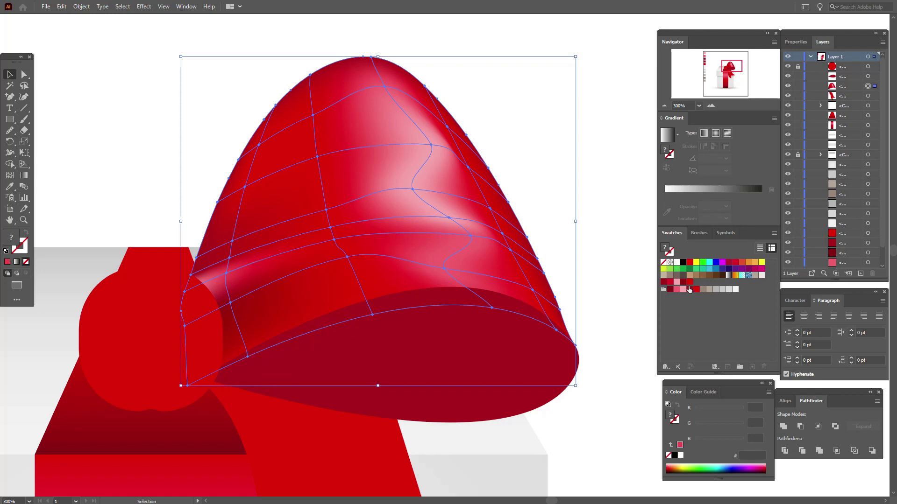
drag(691, 282, 372, 315)
drag(696, 290, 494, 310)
click(10, 175)
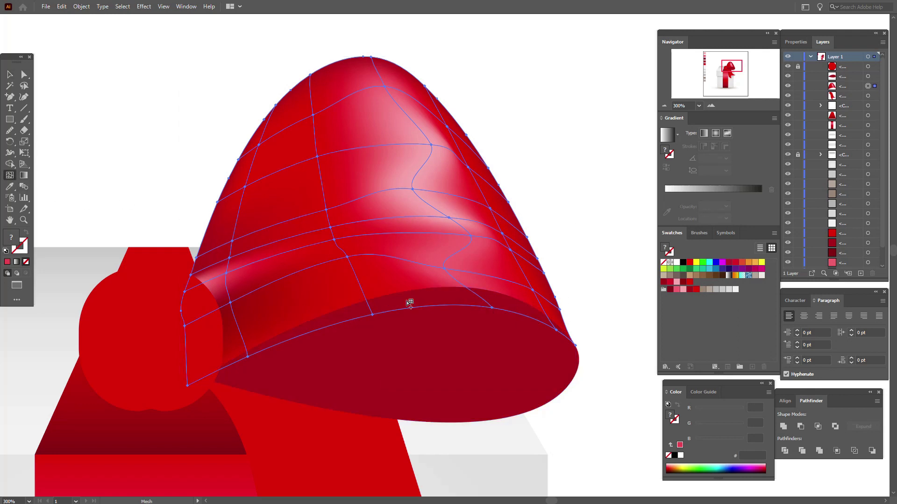
mouse_move(494, 310)
mouse_down()
mouse_move(475, 297)
mouse_move(486, 297)
mouse_up()
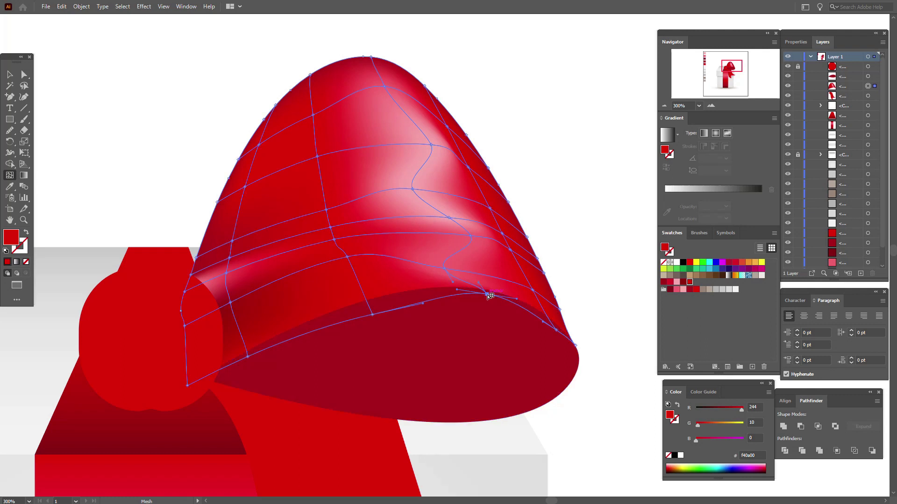
click(10, 74)
click(108, 99)
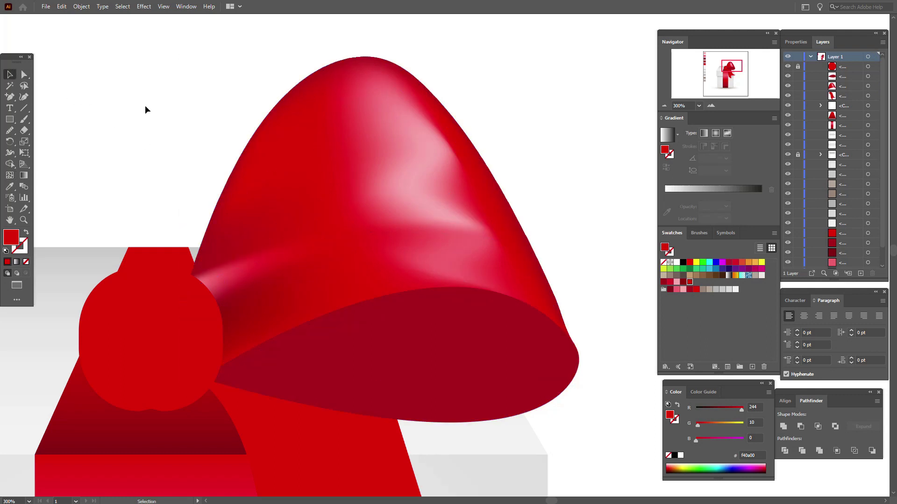
Add and remove a trial mesh row, nudge a point upward, then zoom out to the whole box
click(325, 282)
click(9, 175)
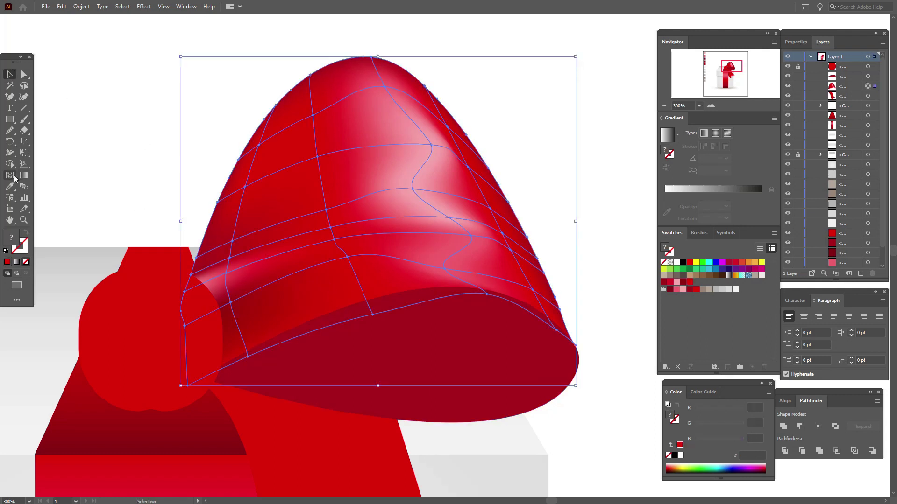
click(241, 332)
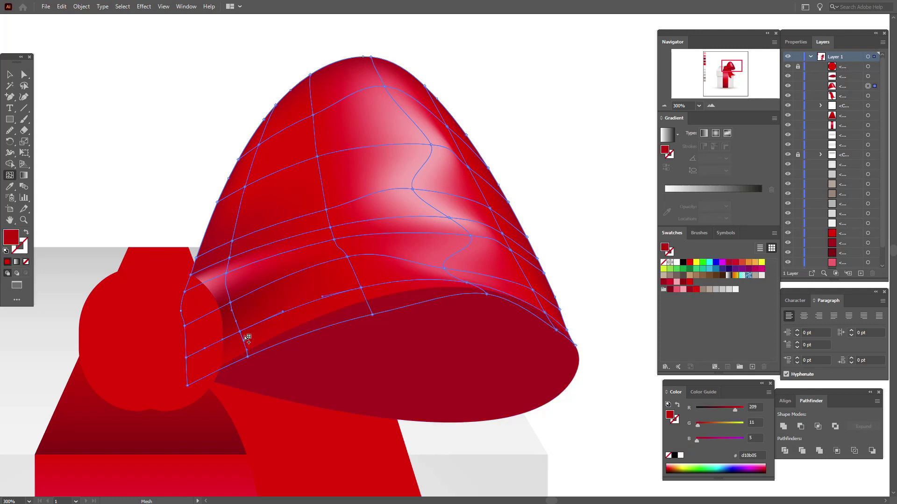
alt+click(240, 332)
drag(361, 288, 360, 280)
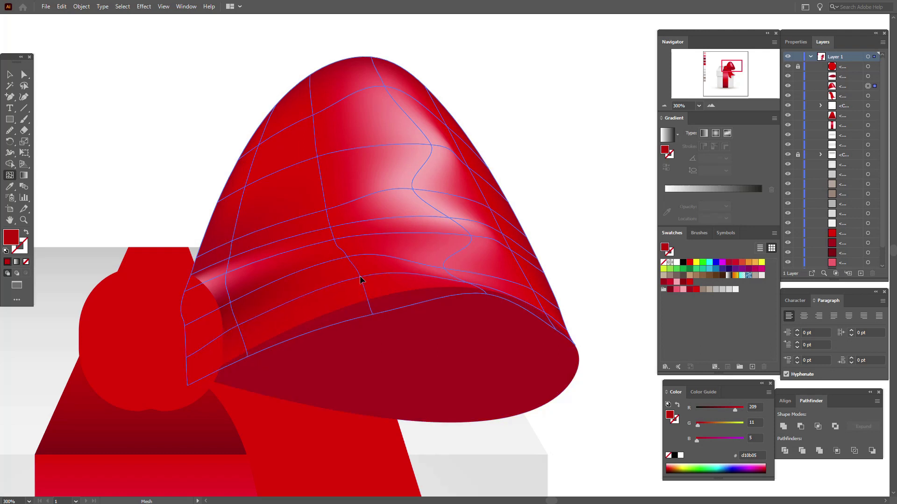
click(10, 76)
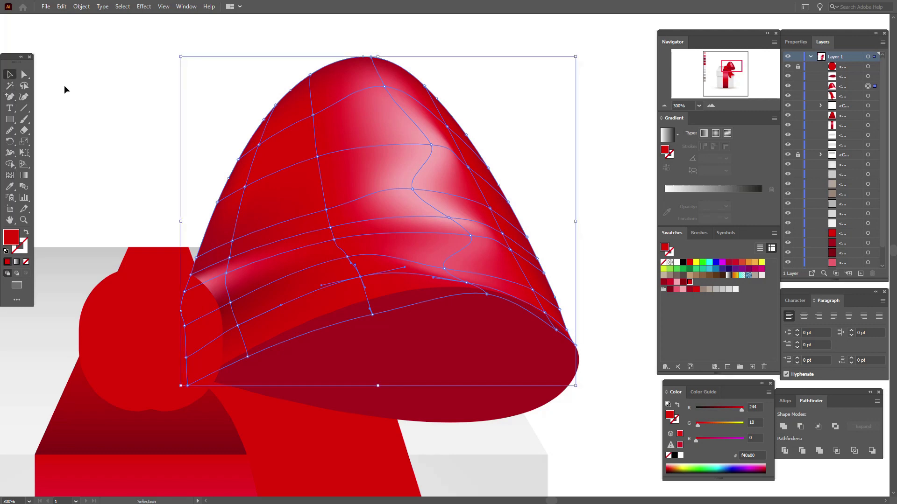
click(123, 114)
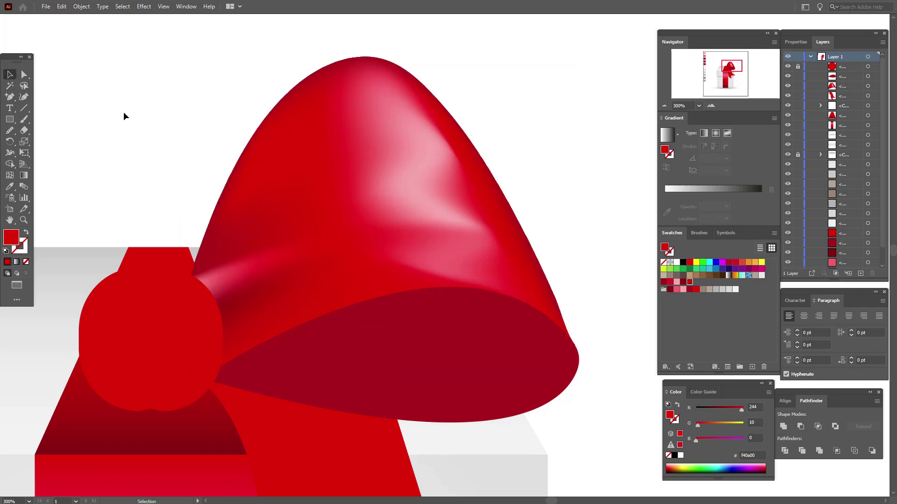
key(ctrl+1)
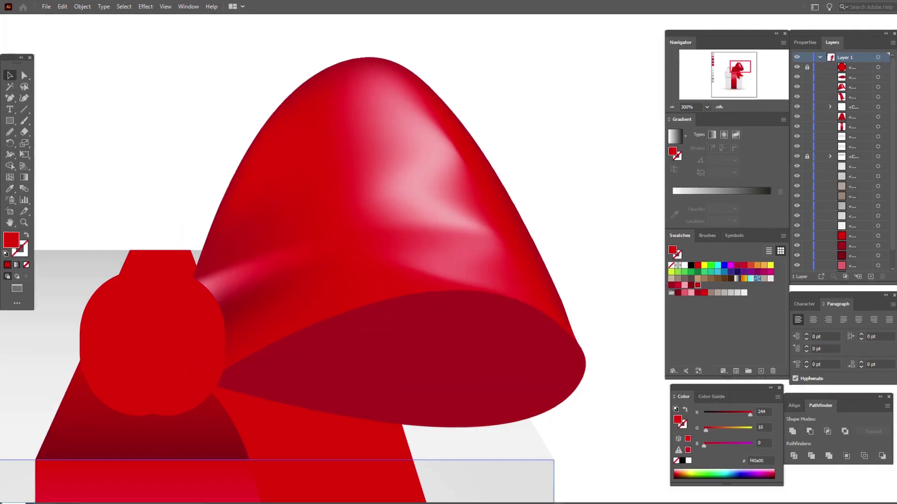
key(space)
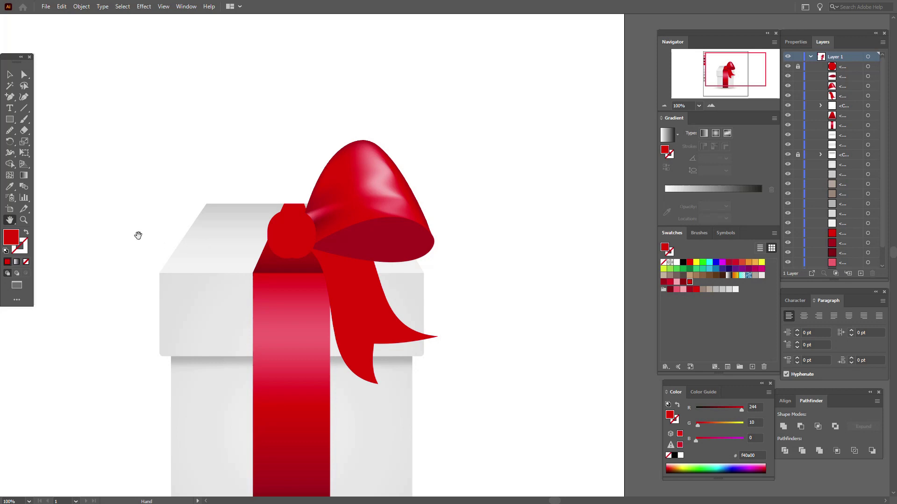
click(10, 75)
click(388, 257)
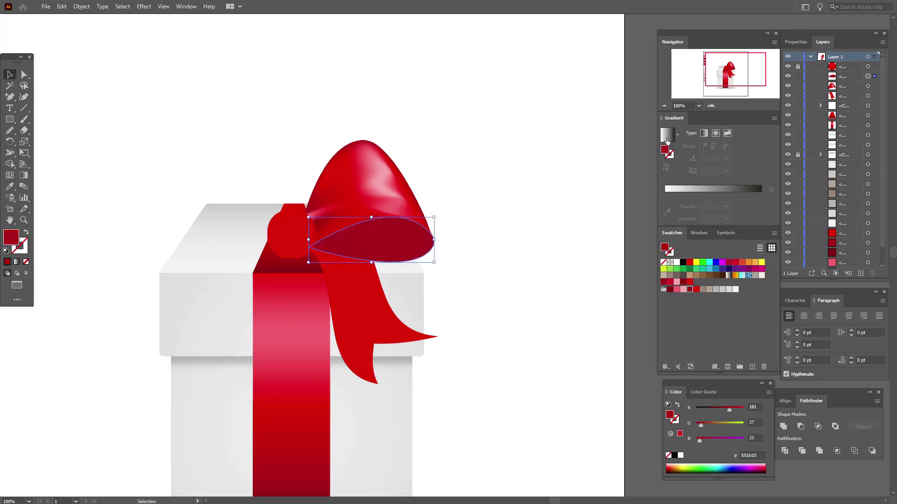
click(667, 140)
click(710, 172)
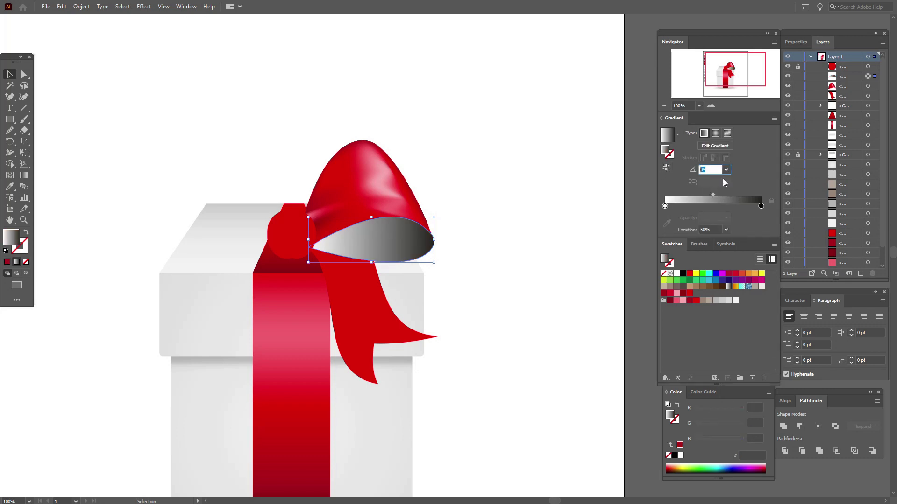
text(90)
key(Return)
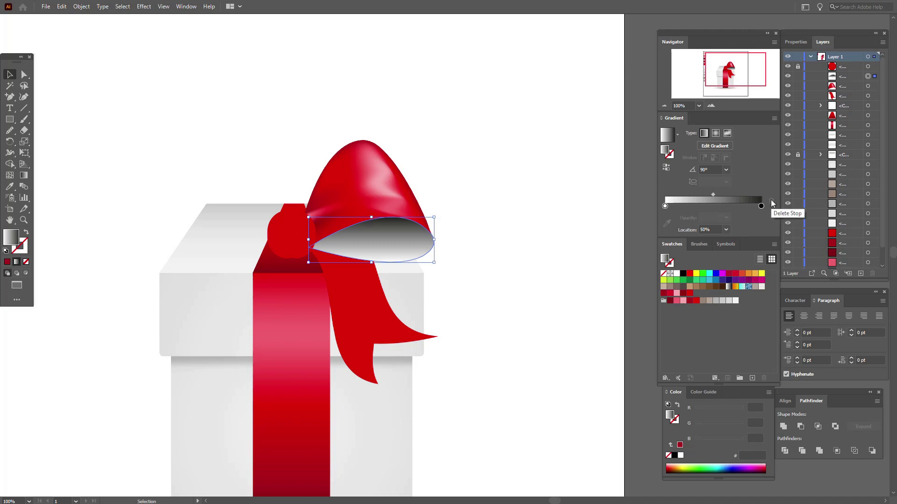
drag(690, 302, 760, 208)
click(670, 300)
drag(671, 304, 760, 206)
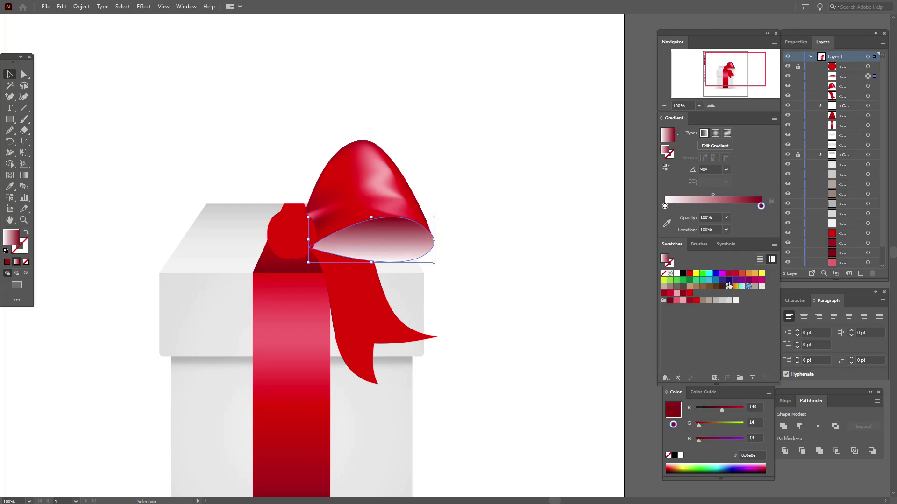
drag(696, 301, 665, 205)
click(581, 208)
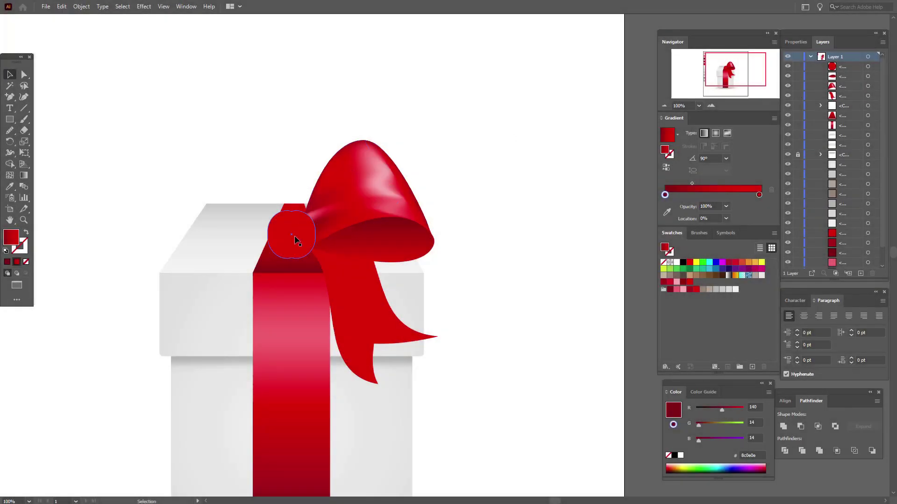
Fill the bow knot with solid red f40a00 and convert it to a 4 × 4 gradient mesh
click(293, 240)
key(comma)
key(ctrl+equal)
key(ctrl+equal)
key(ctrl+equal)
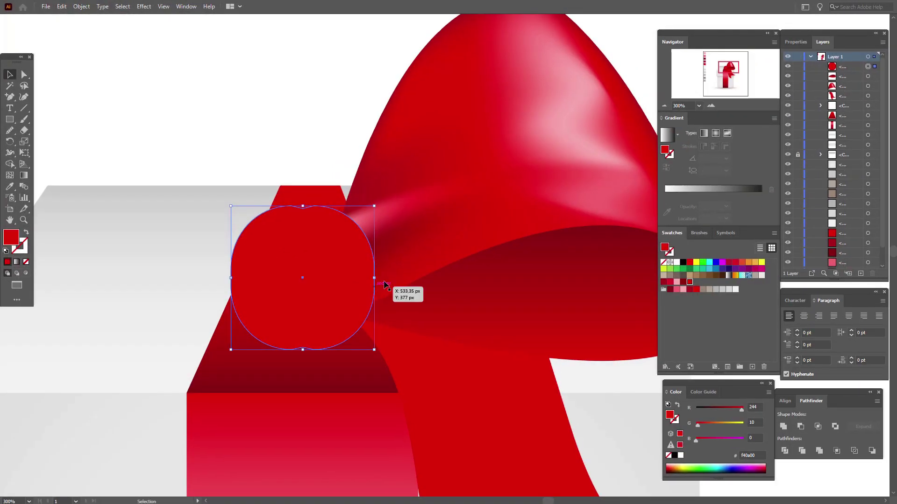
click(83, 7)
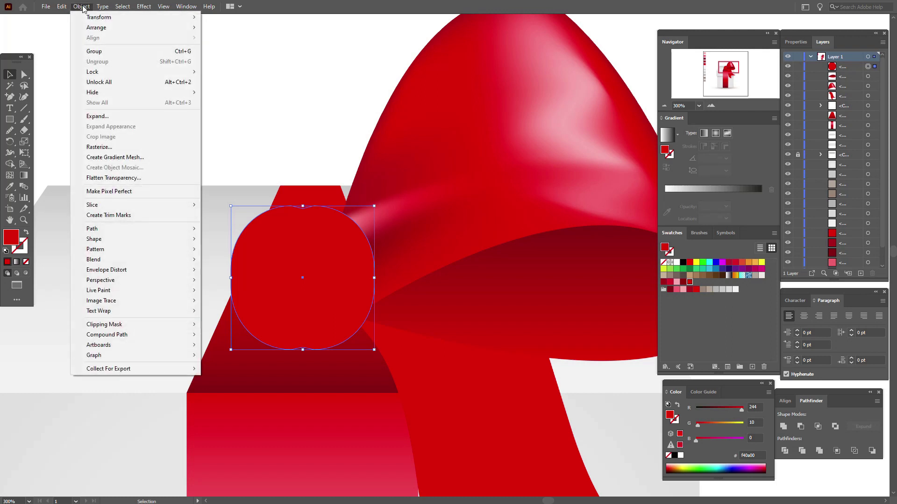
click(158, 161)
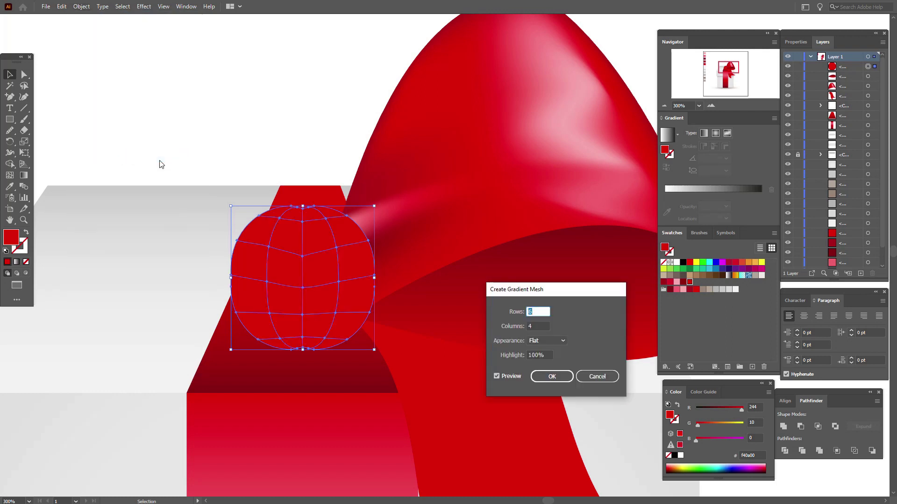
text(4)
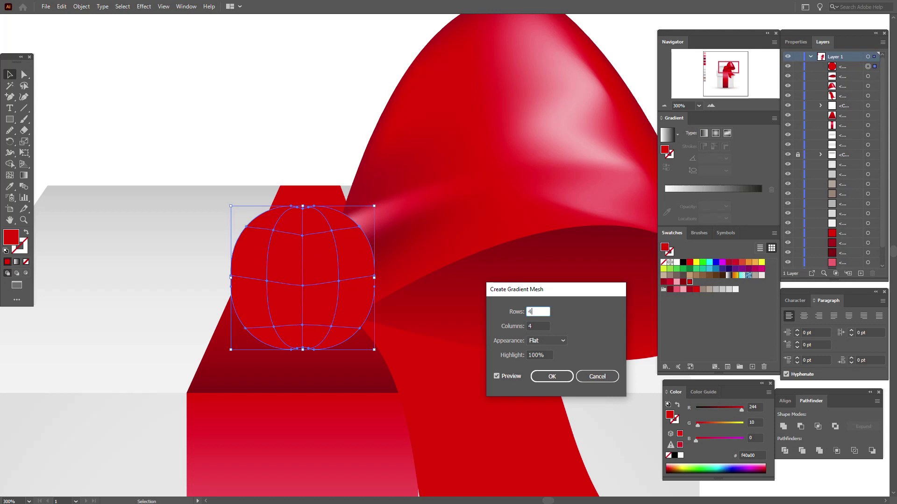
click(566, 379)
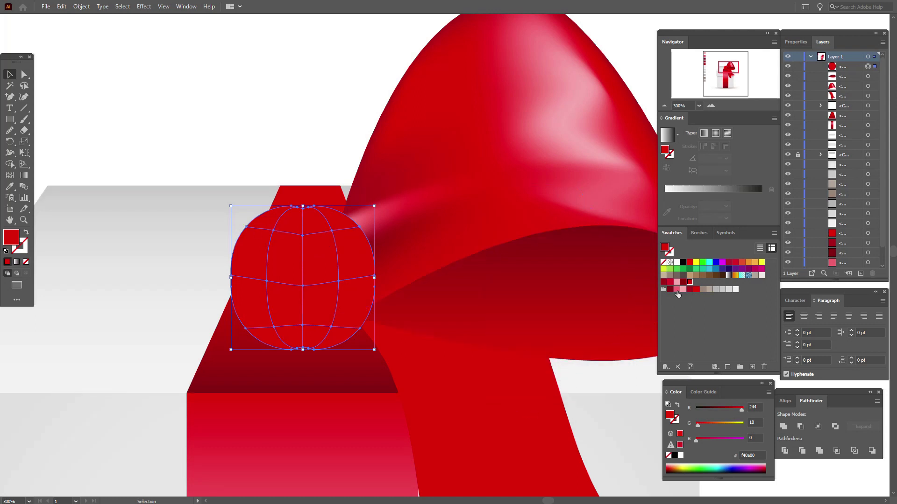
click(275, 232)
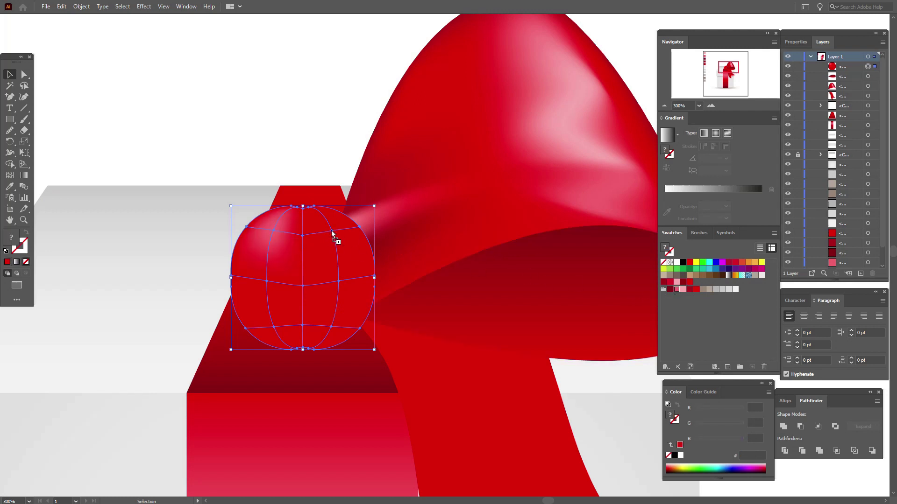
Colour the knot's top mesh points pink for a highlight and its centre point dark red
click(331, 231)
click(674, 291)
click(682, 290)
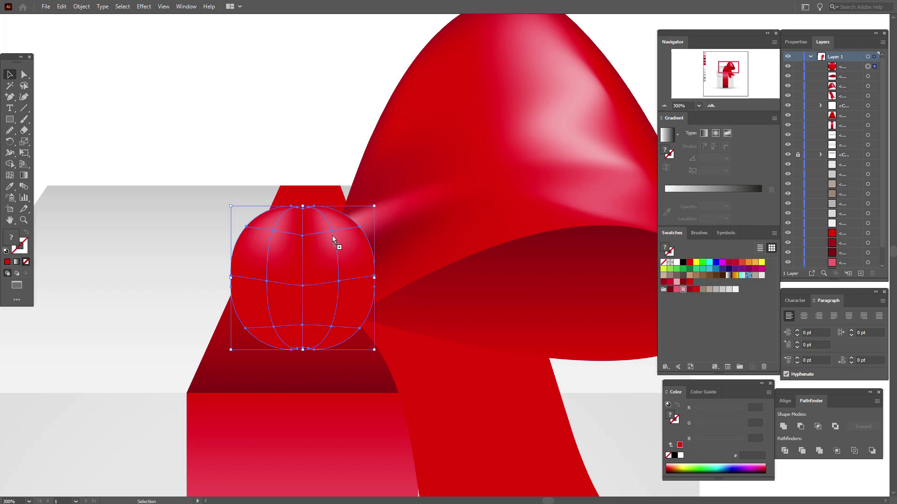
click(304, 236)
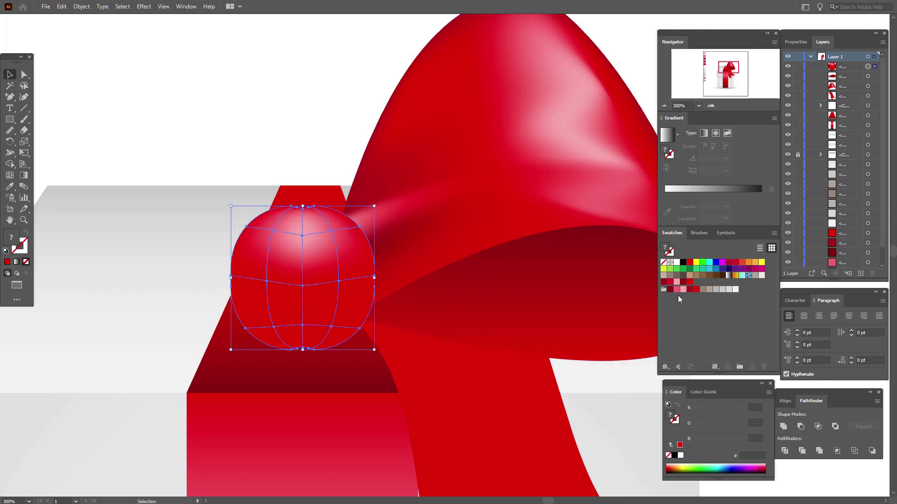
click(689, 290)
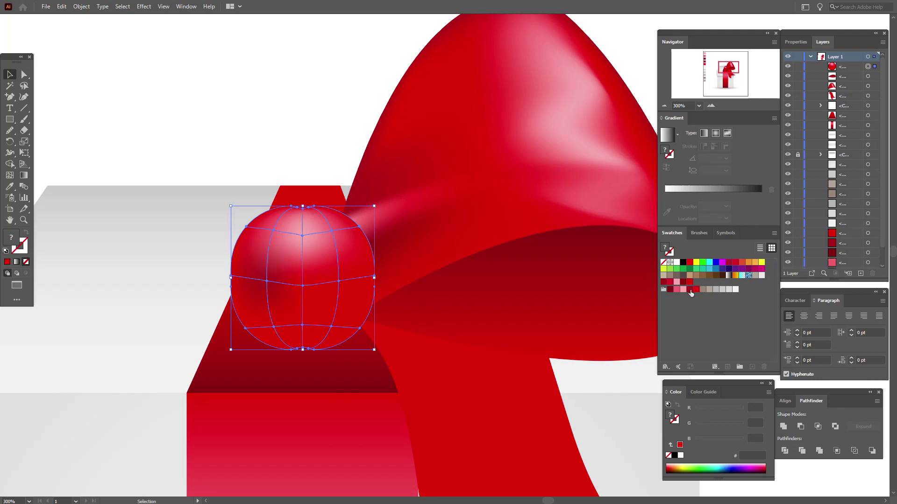
click(303, 285)
click(690, 290)
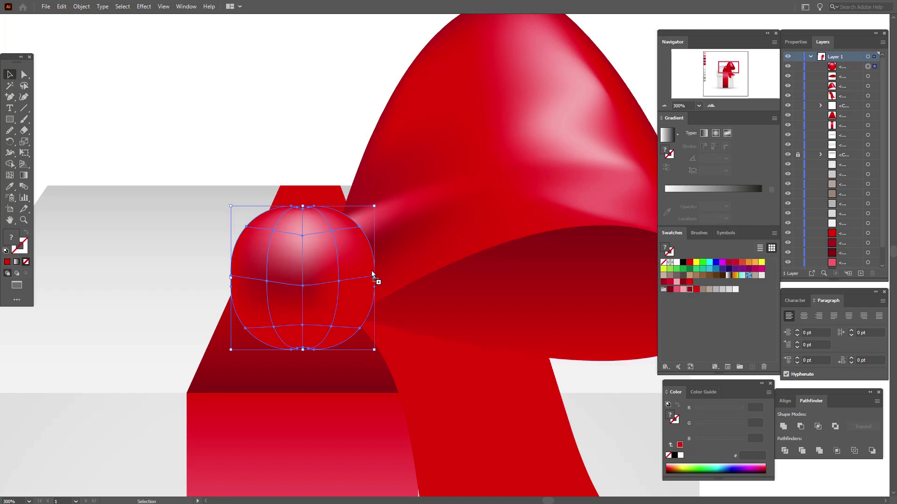
Colour the knot's right, lower-left, lower-right and edge mesh points dark red b51b15
drag(338, 283, 340, 283)
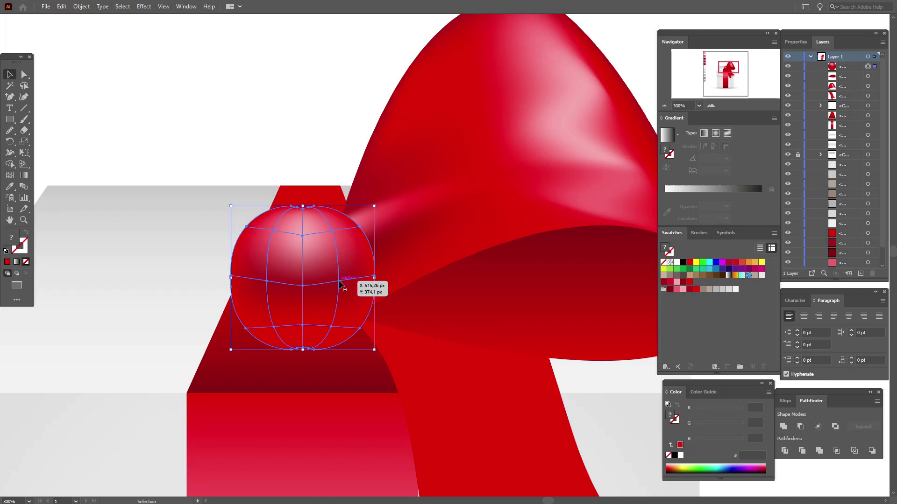
drag(339, 283, 339, 283)
click(688, 289)
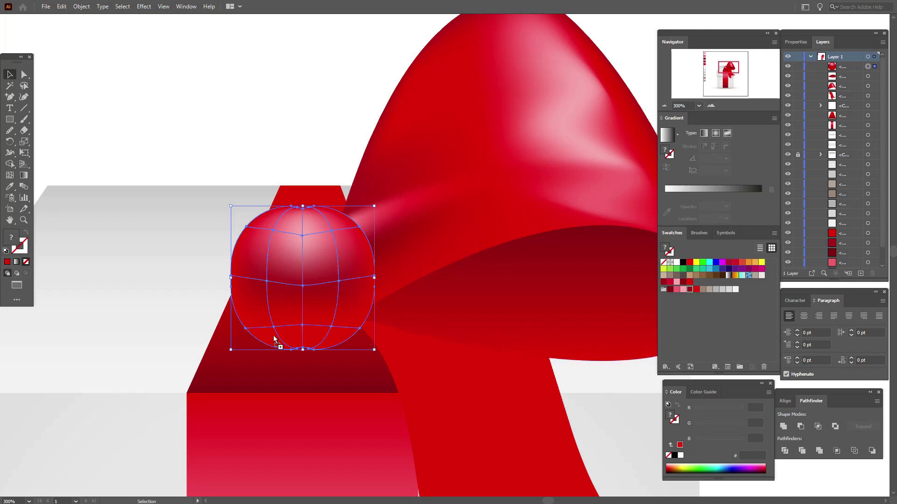
click(245, 329)
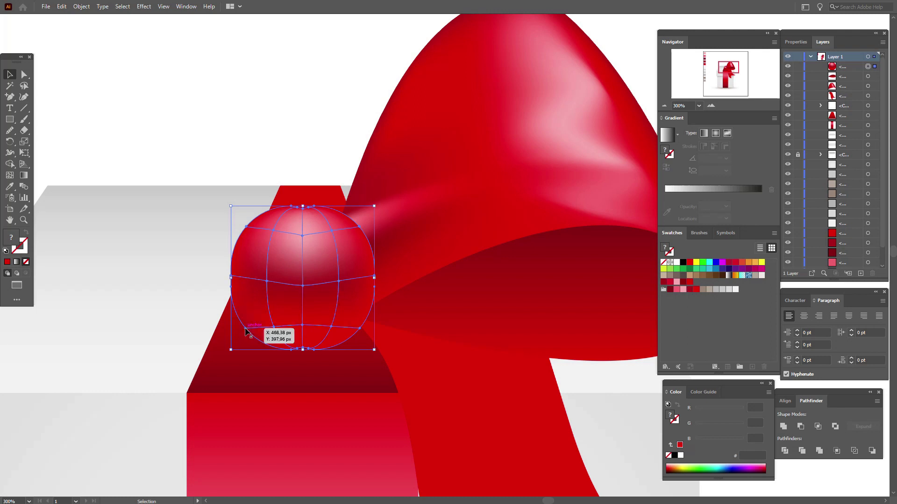
click(690, 289)
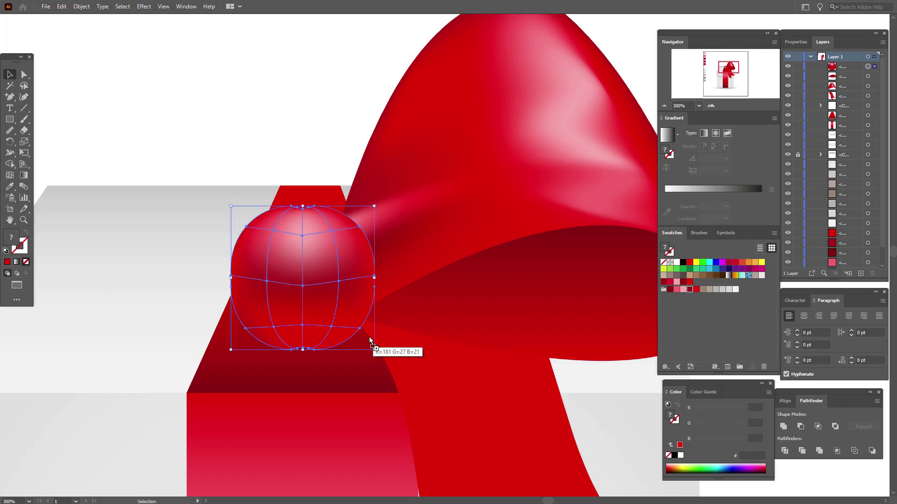
click(360, 329)
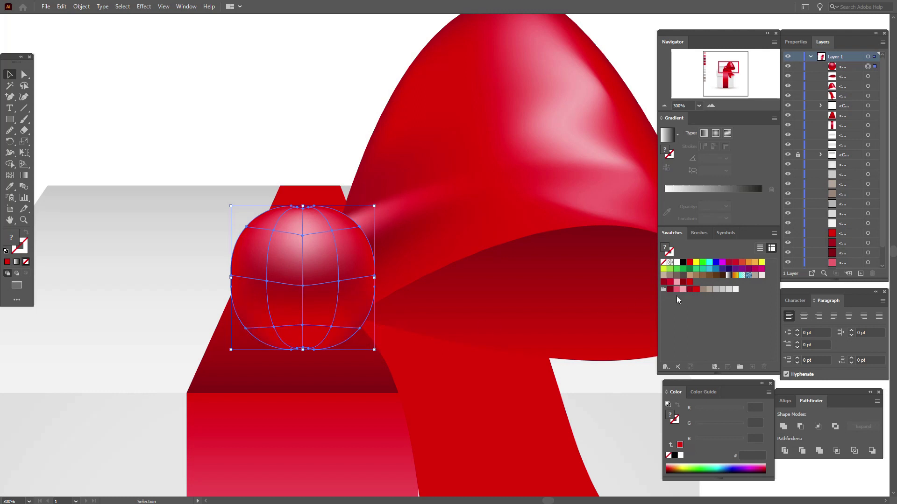
click(690, 289)
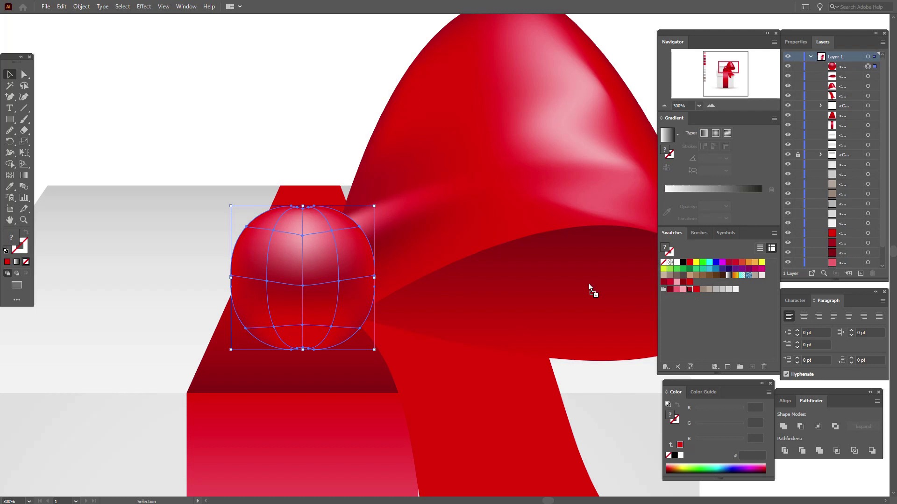
click(375, 278)
click(691, 290)
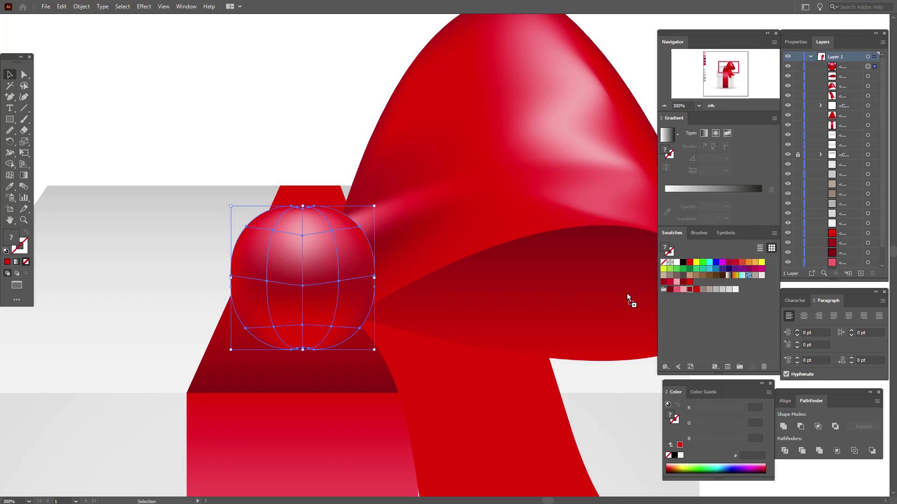
click(231, 276)
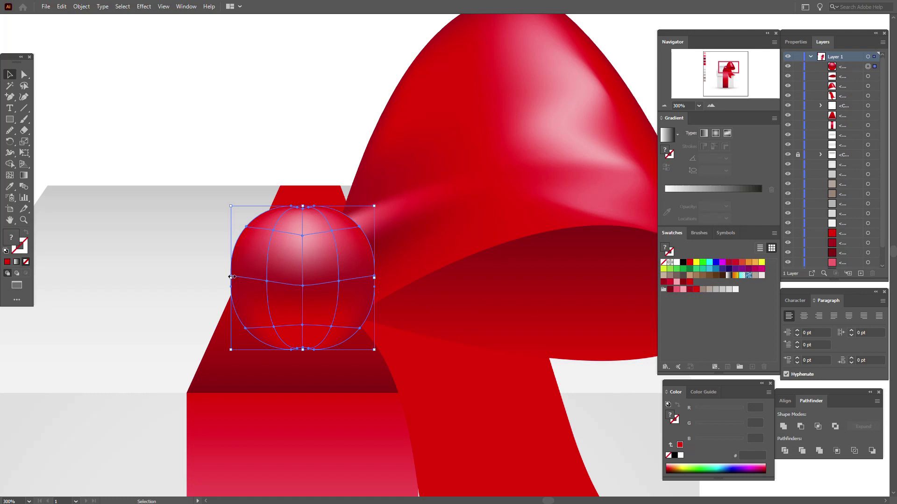
click(272, 156)
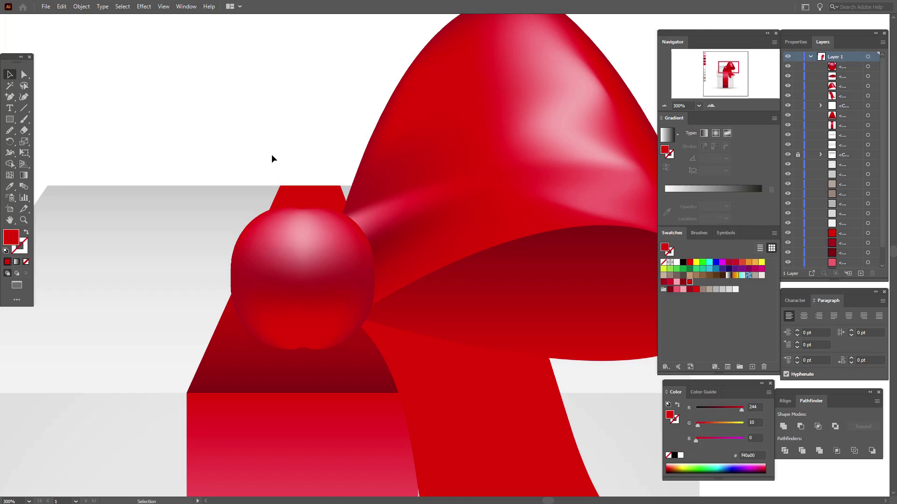
Adjust the knot's upper mesh points, nudging the upper-right point slightly right
click(306, 243)
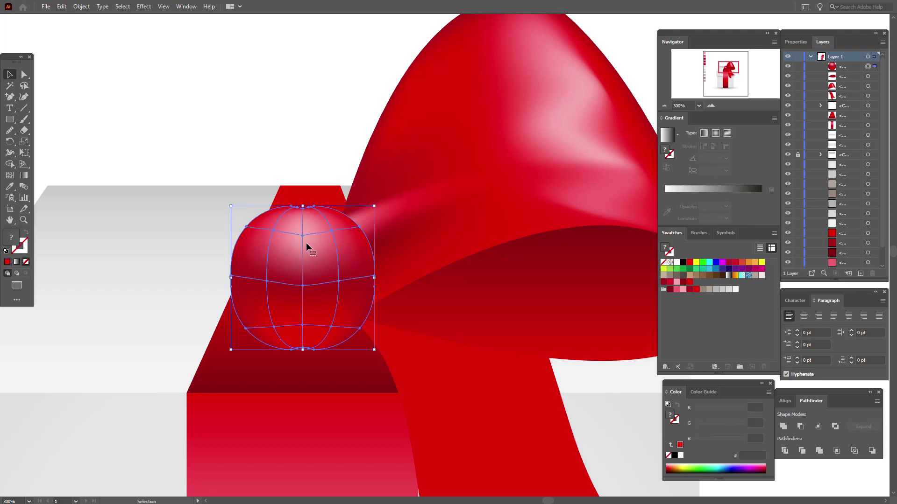
click(15, 176)
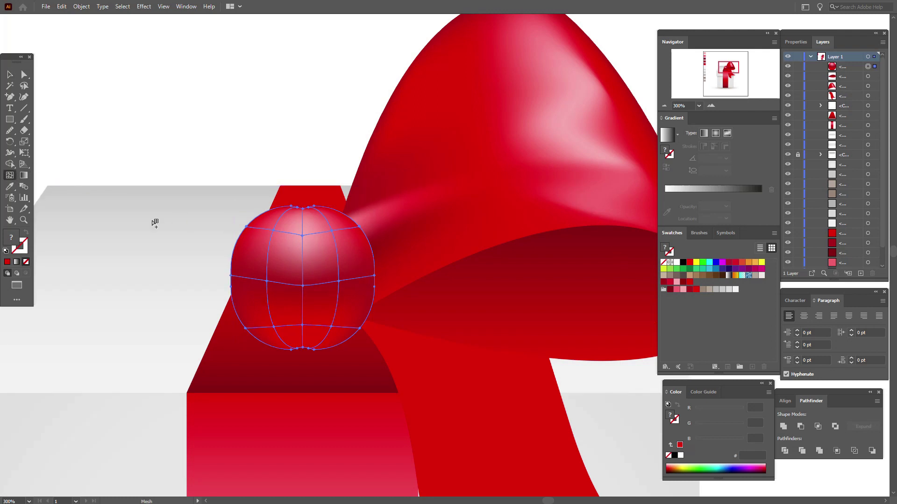
click(267, 245)
click(335, 231)
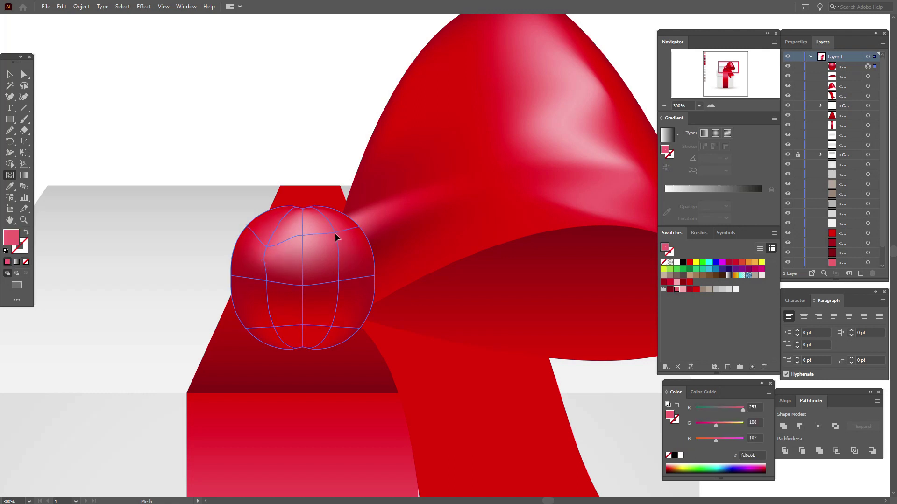
click(339, 252)
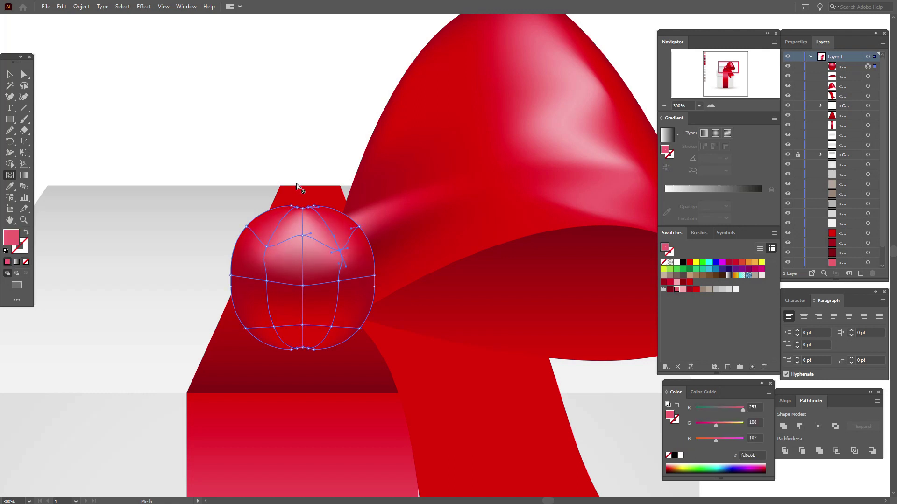
click(266, 247)
click(257, 246)
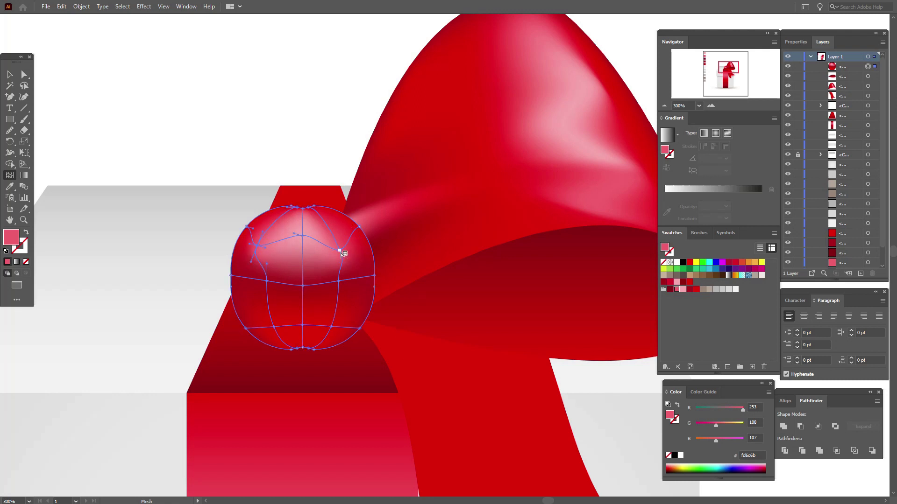
drag(340, 252, 346, 253)
click(14, 75)
click(114, 105)
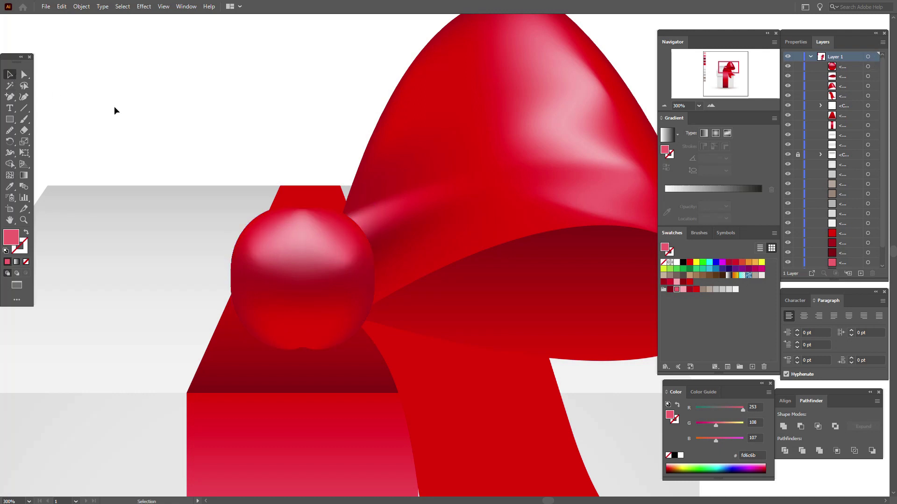
Add a new mesh line near the top of the bow knot
click(296, 236)
click(17, 174)
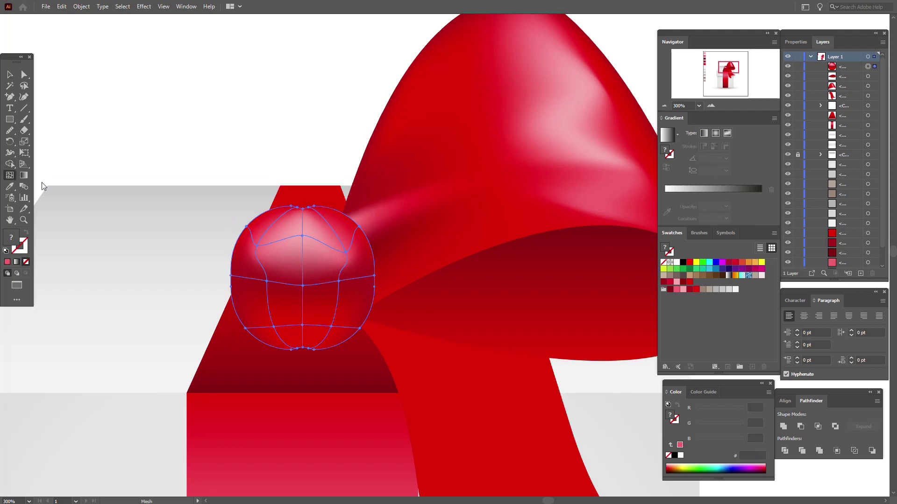
click(307, 220)
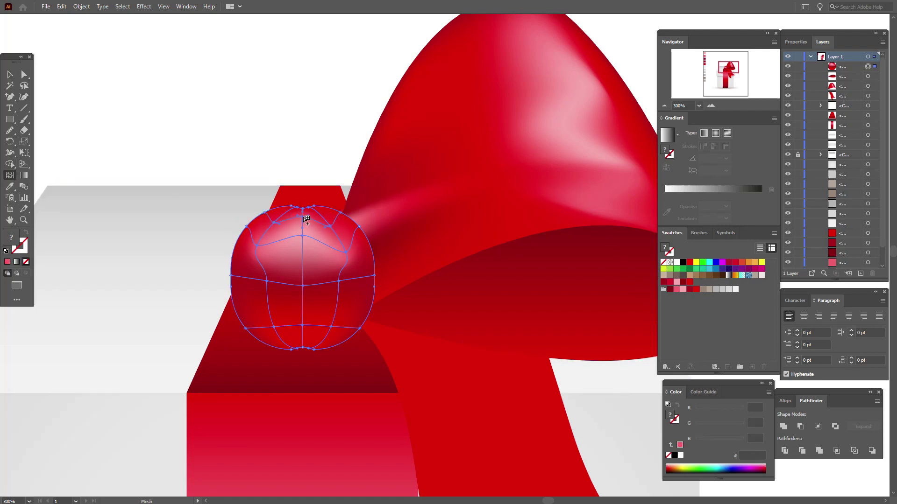
key(v)
click(166, 107)
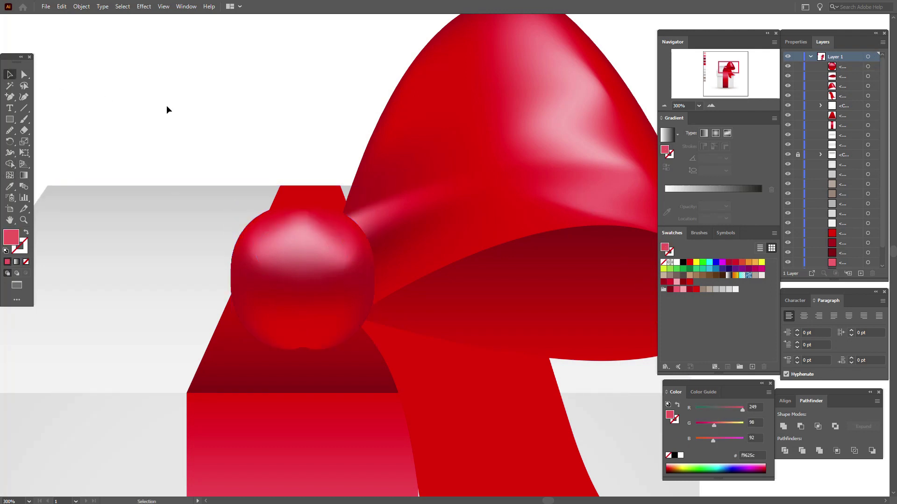
Pull the ball's centre mesh point upward to shift its glossy highlight higher
click(323, 265)
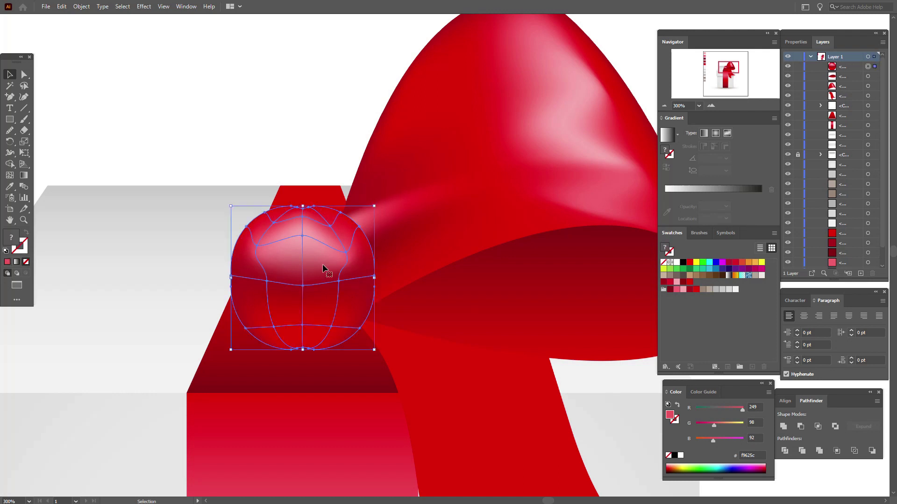
click(12, 176)
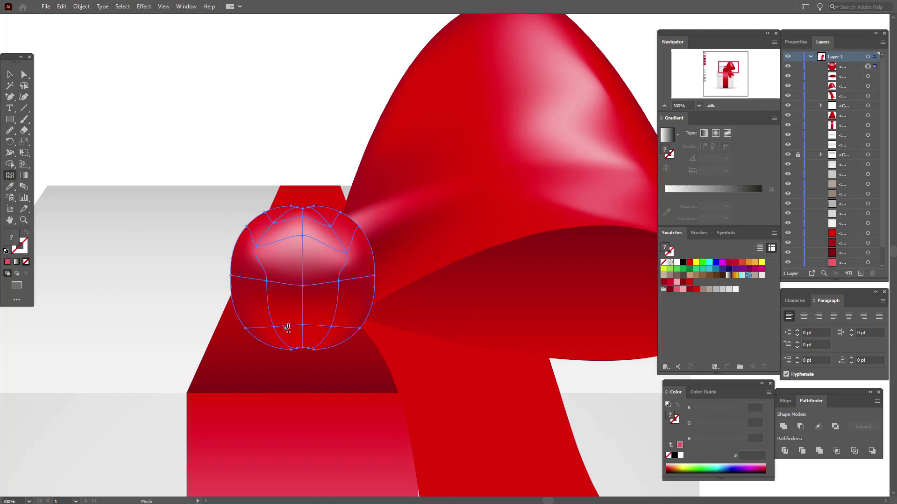
drag(304, 285, 302, 270)
click(303, 268)
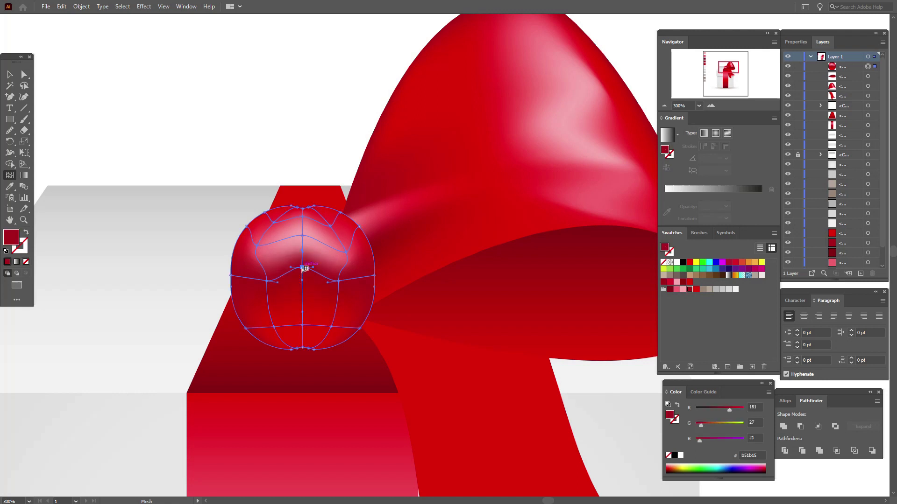
drag(304, 268, 303, 268)
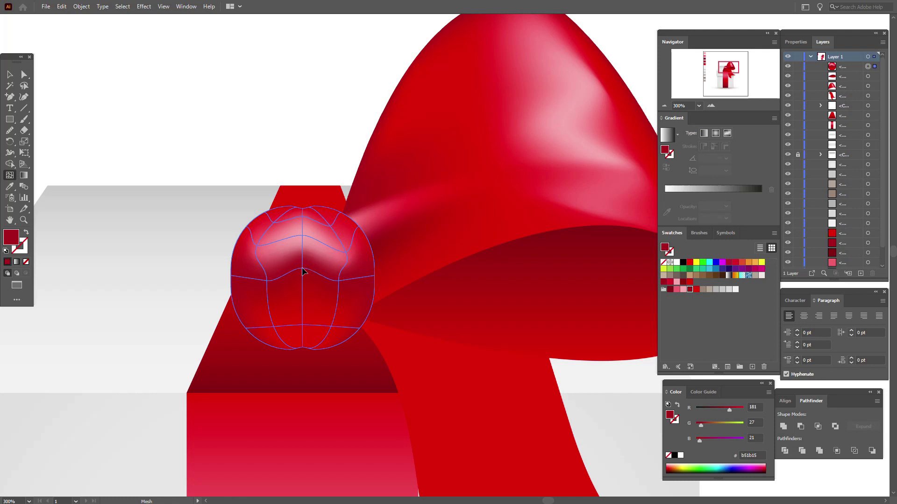
click(10, 74)
click(187, 125)
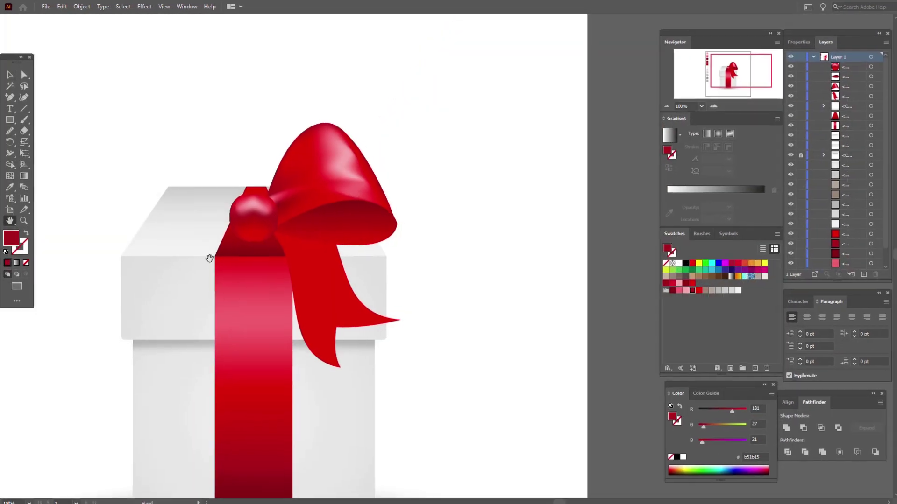
Convert the hanging ribbon tail into a gradient mesh with 4 rows and 4 columns
click(314, 279)
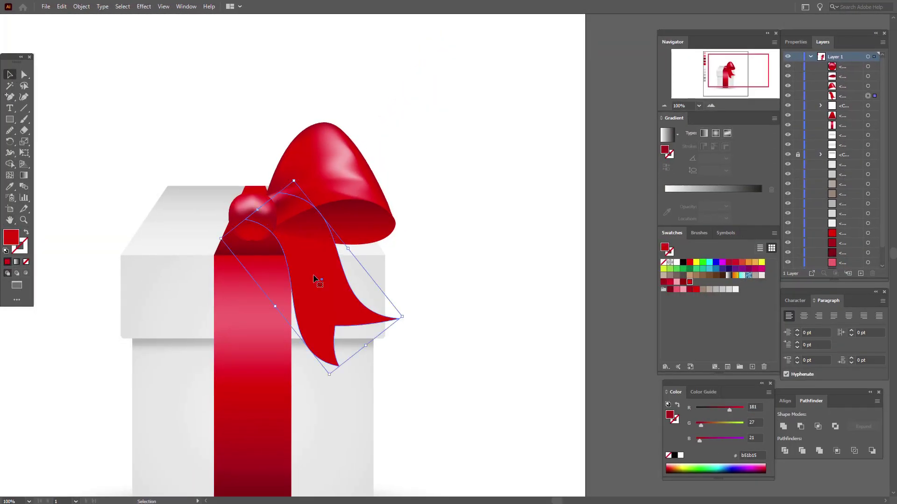
click(81, 6)
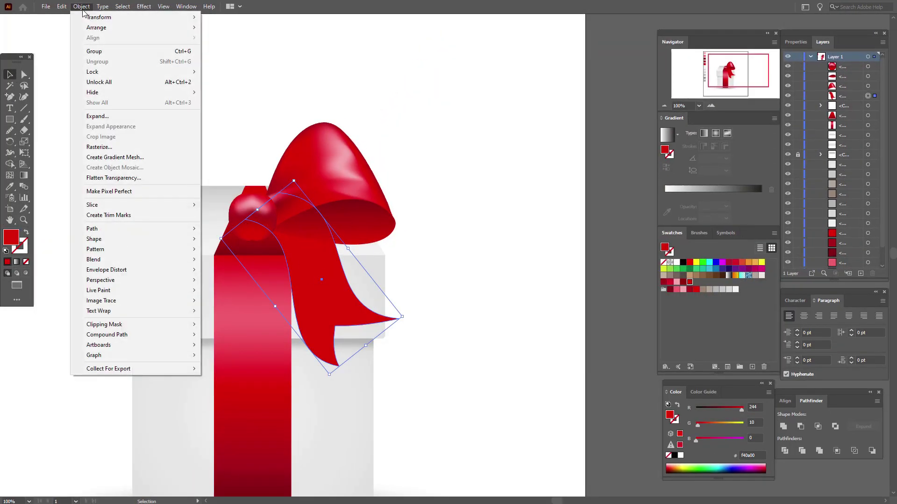
click(154, 157)
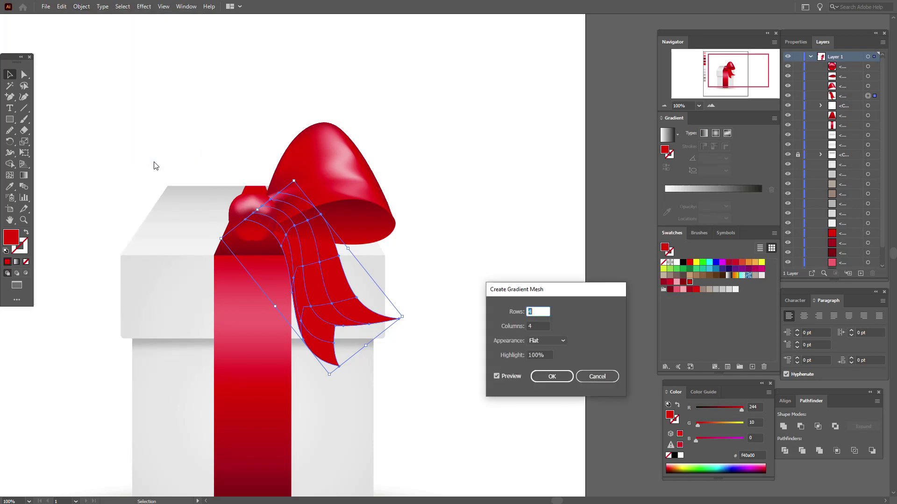
click(552, 376)
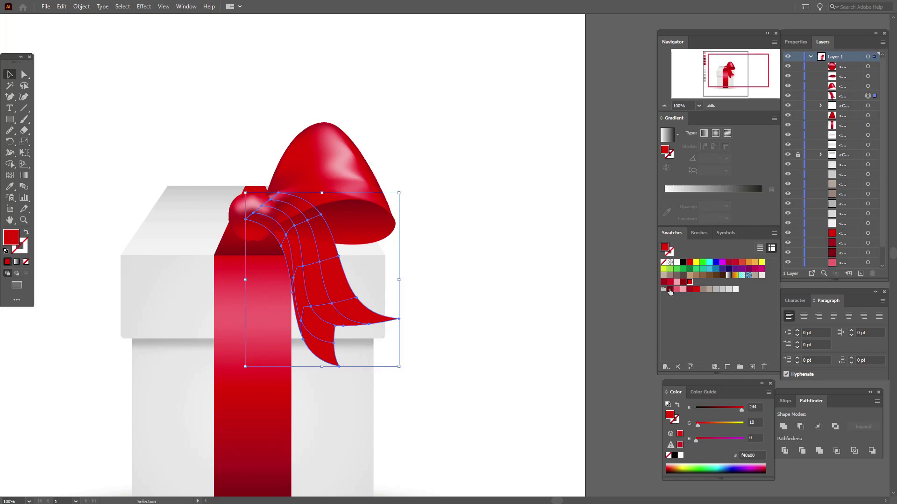
click(254, 216)
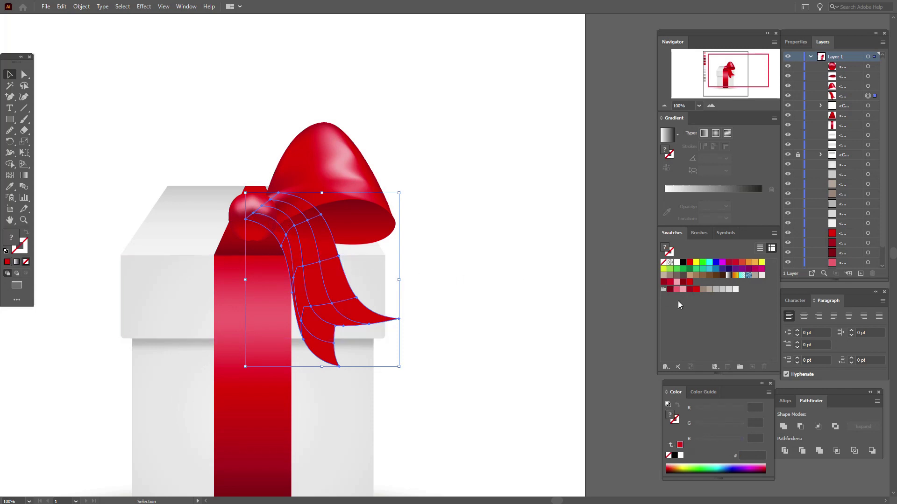
Colour the ribbon tail mesh pink-red
click(671, 291)
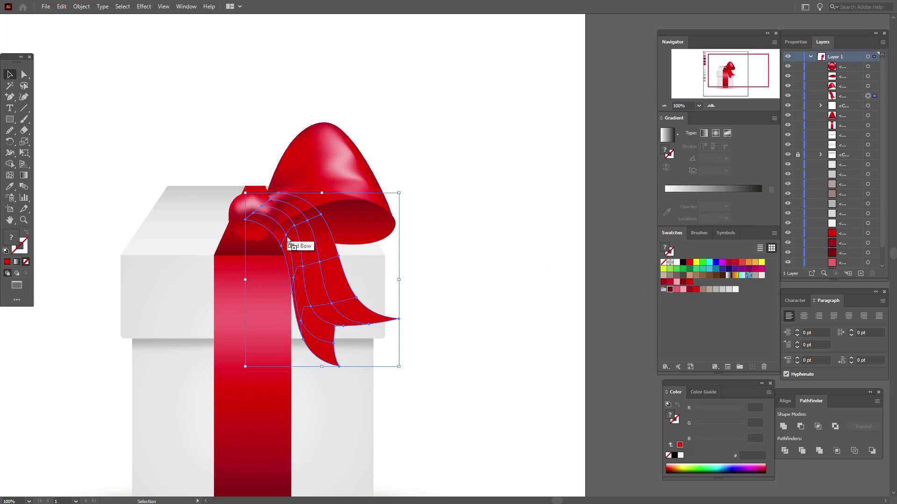
click(668, 307)
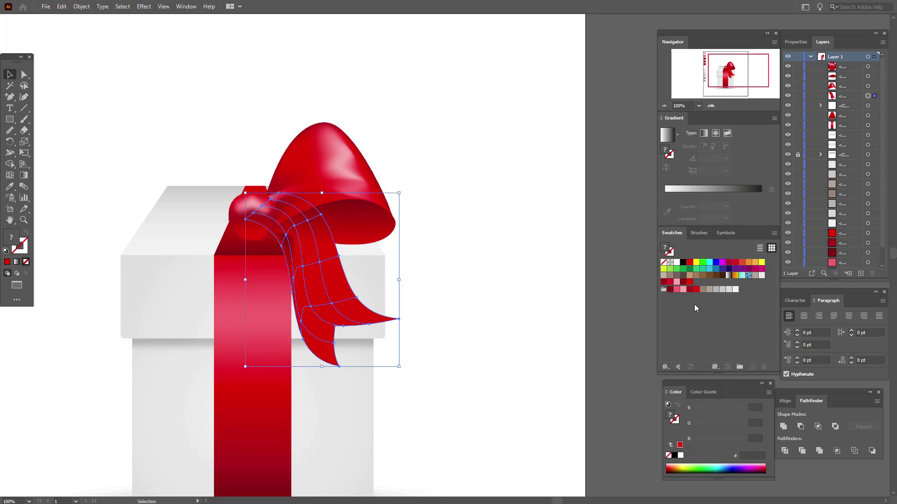
click(689, 290)
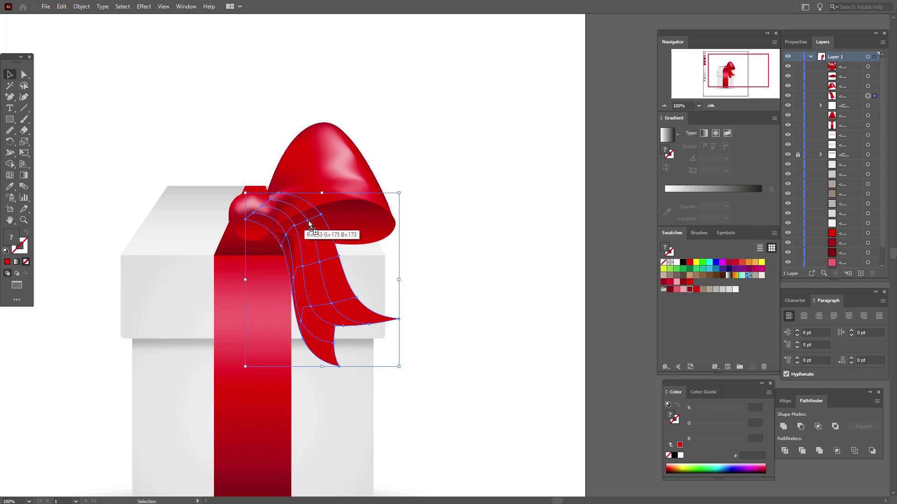
click(318, 226)
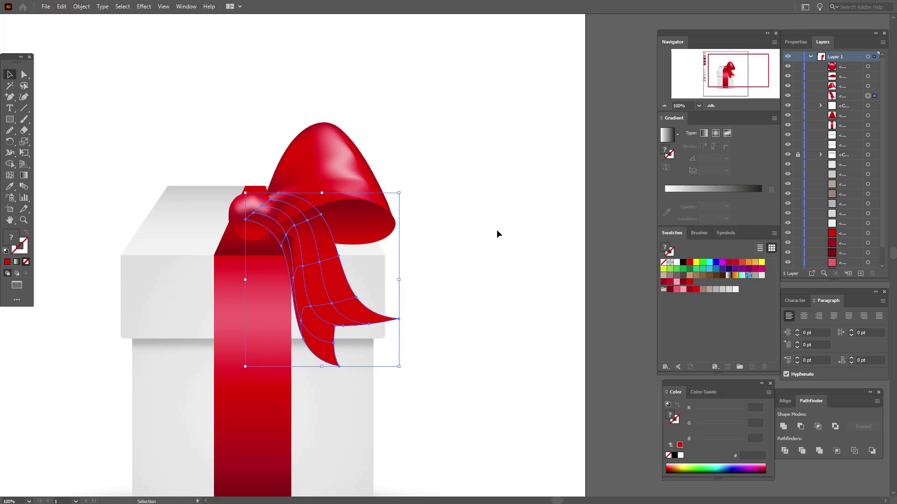
Pull a ribbon mesh point downward and recolour the tail dark red
key(u)
drag(321, 264, 328, 291)
click(10, 74)
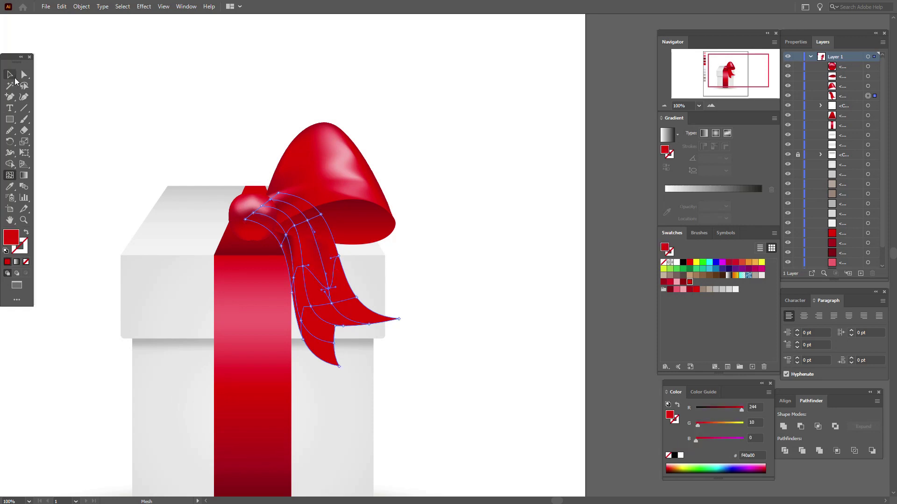
click(152, 105)
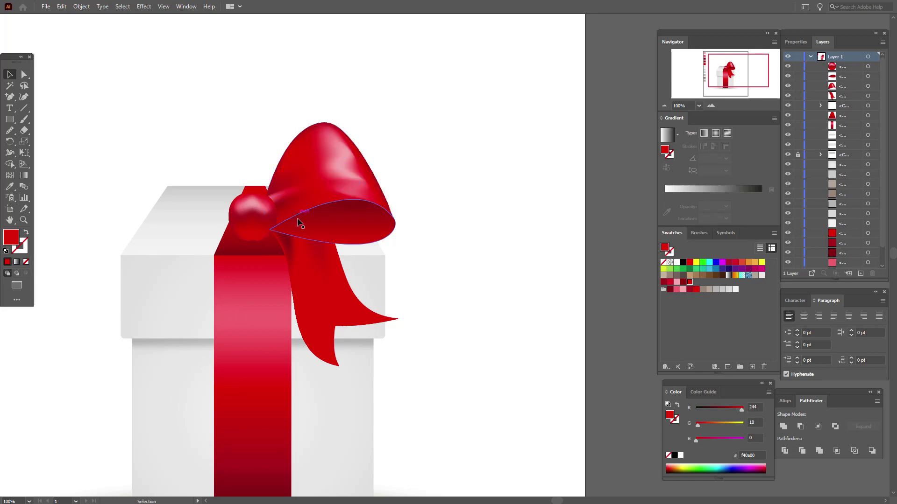
click(319, 273)
click(690, 290)
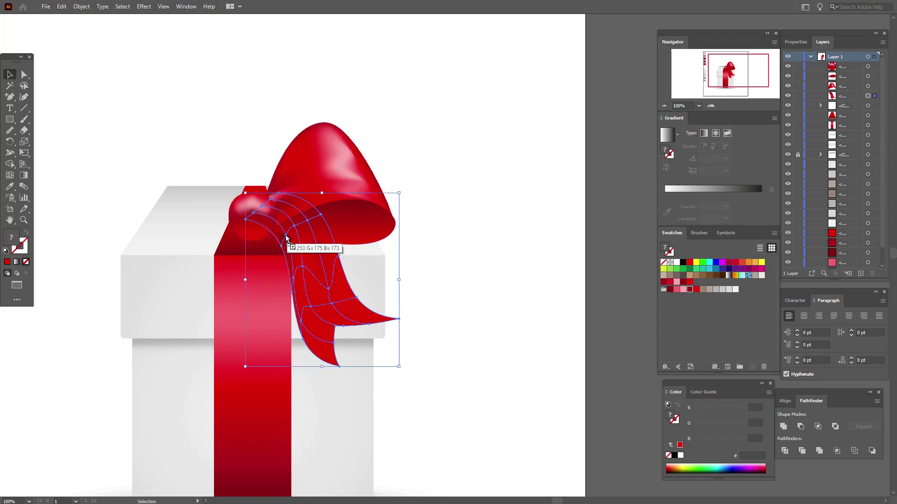
click(506, 254)
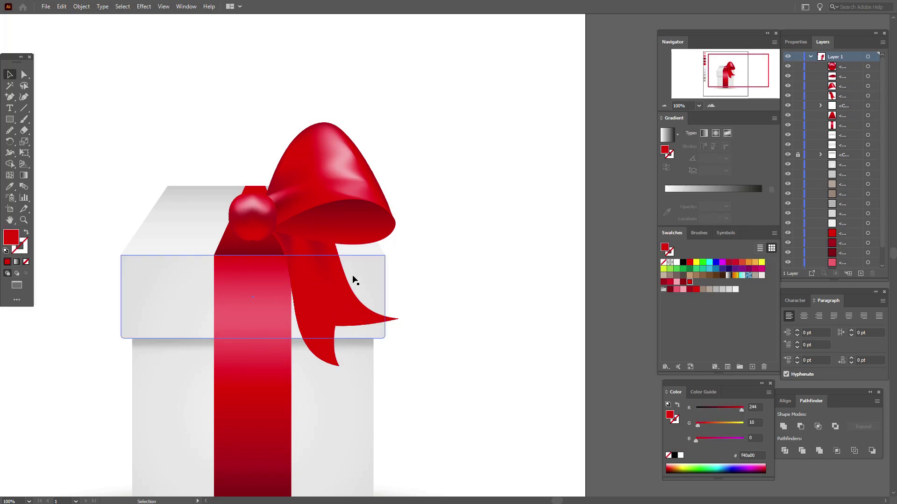
click(337, 275)
Nudge another ribbon mesh point up and right, then zoom to 200% on the ribbon
click(7, 176)
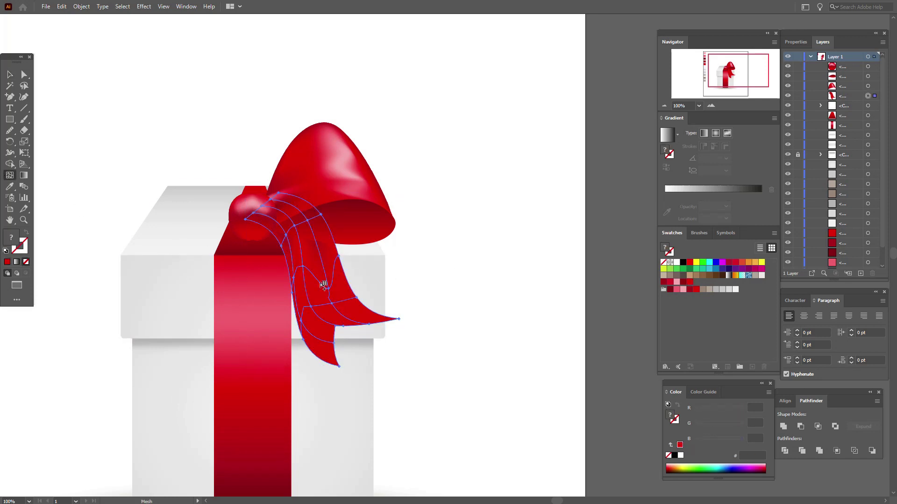
click(308, 267)
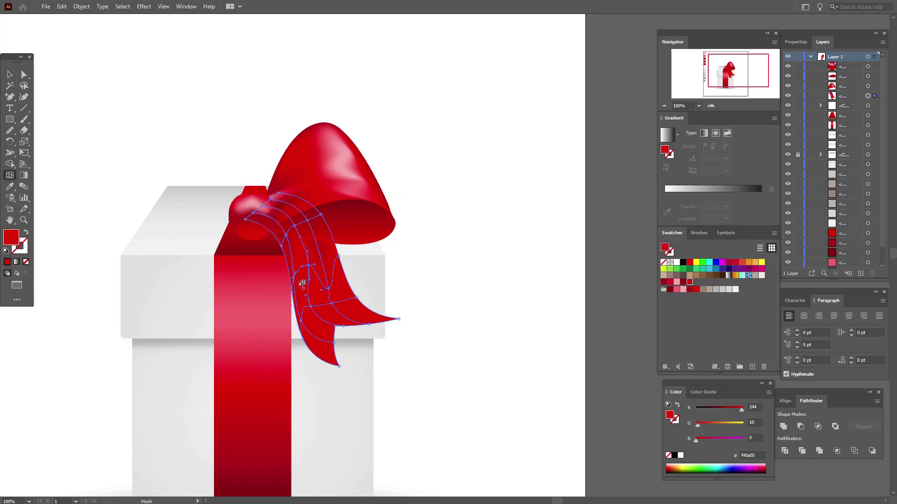
drag(294, 279, 299, 275)
key(v)
click(76, 89)
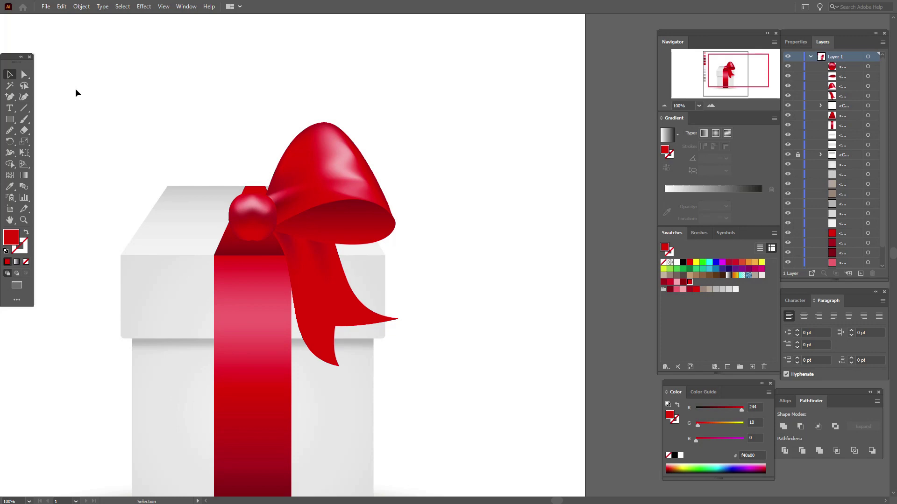
click(314, 271)
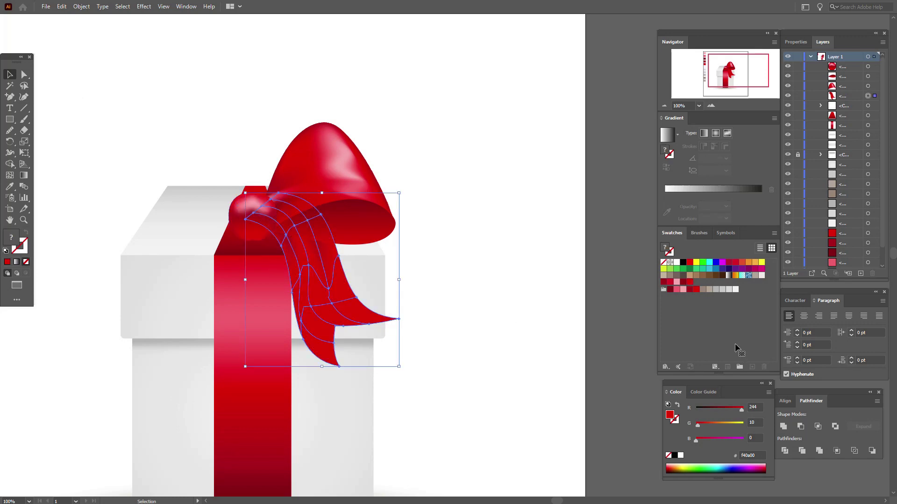
key(z)
key(ctrl+equal)
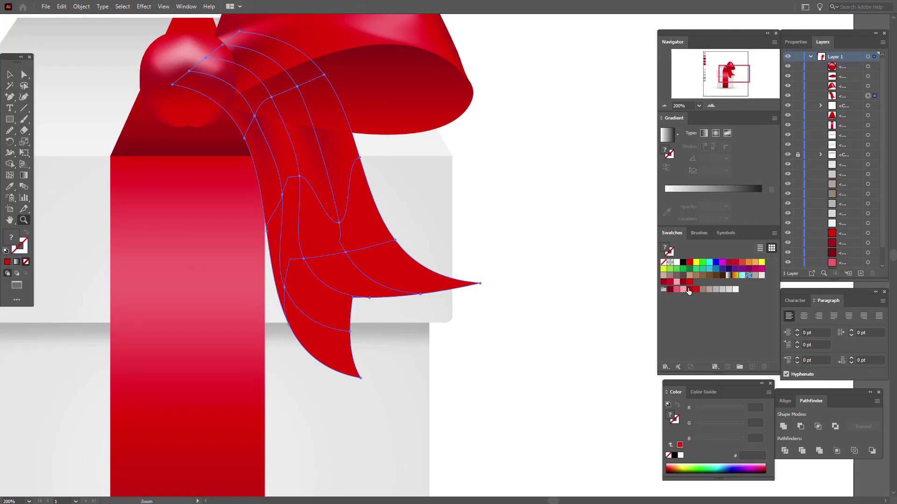
Add dark red mesh points along the ribbon tail's lower edge and upper fold
click(689, 289)
click(370, 299)
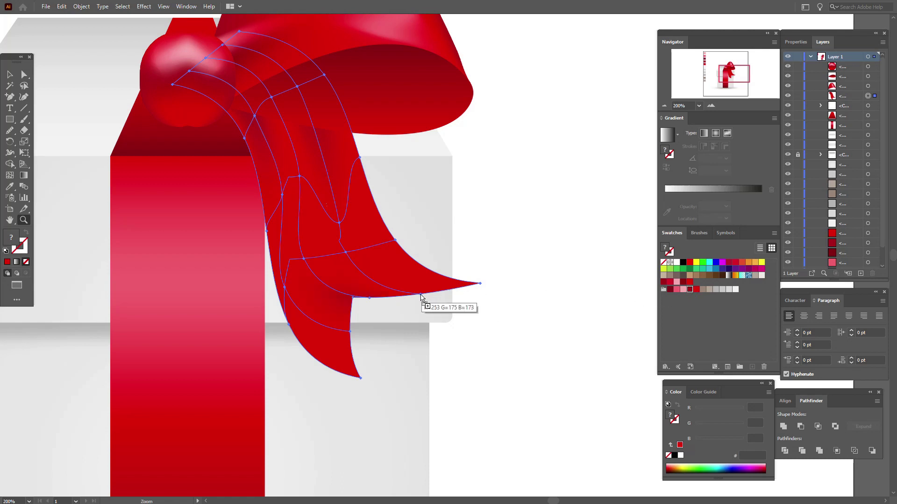
click(690, 289)
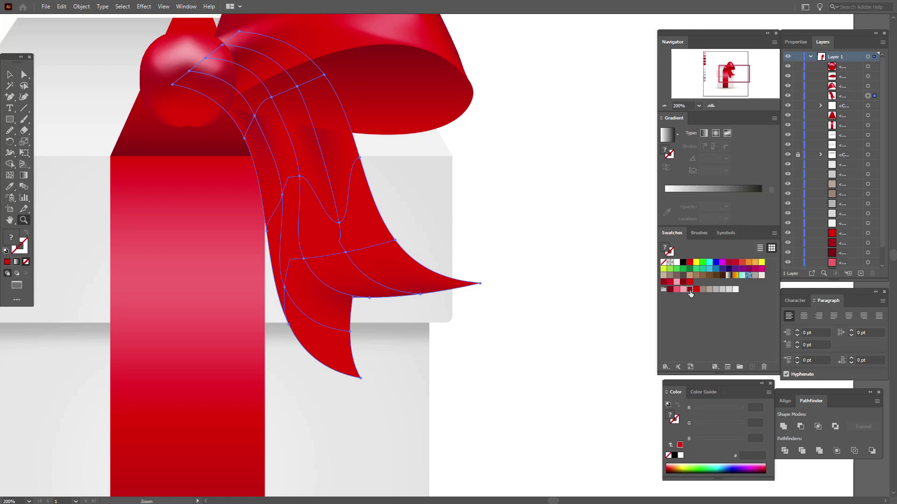
click(481, 284)
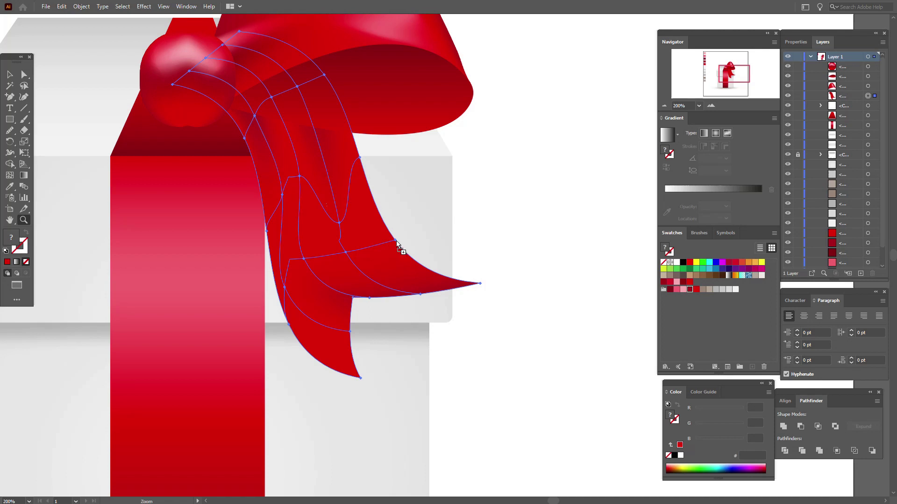
click(690, 291)
click(359, 160)
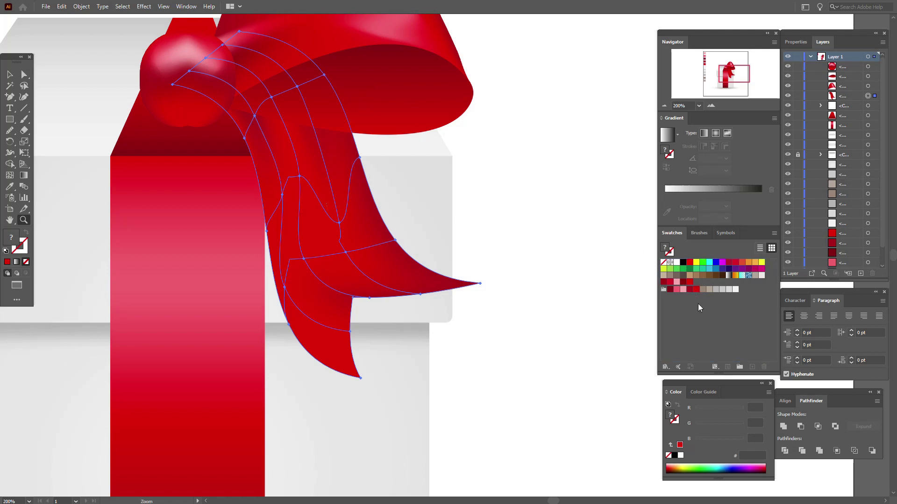
click(689, 289)
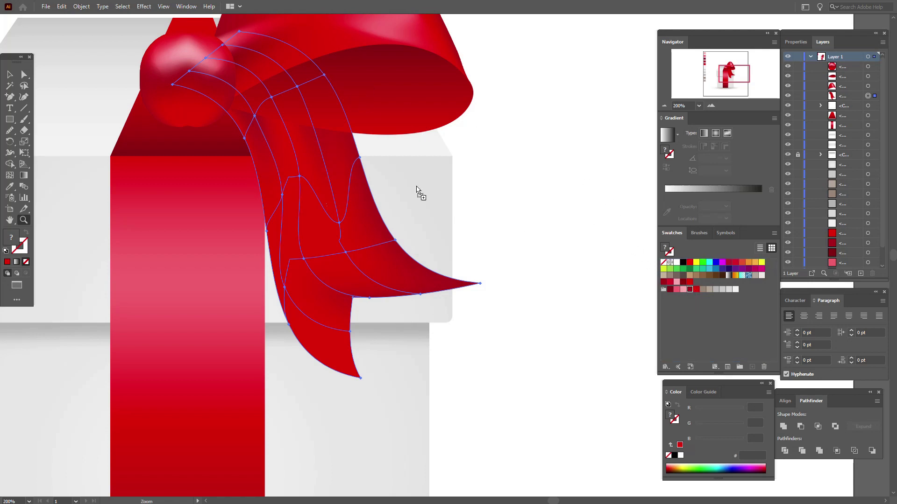
click(244, 140)
Drop the red swatch onto the ribbon's left edge and lower mesh areas for depth
drag(689, 289, 268, 233)
drag(690, 290, 289, 324)
drag(690, 289, 355, 340)
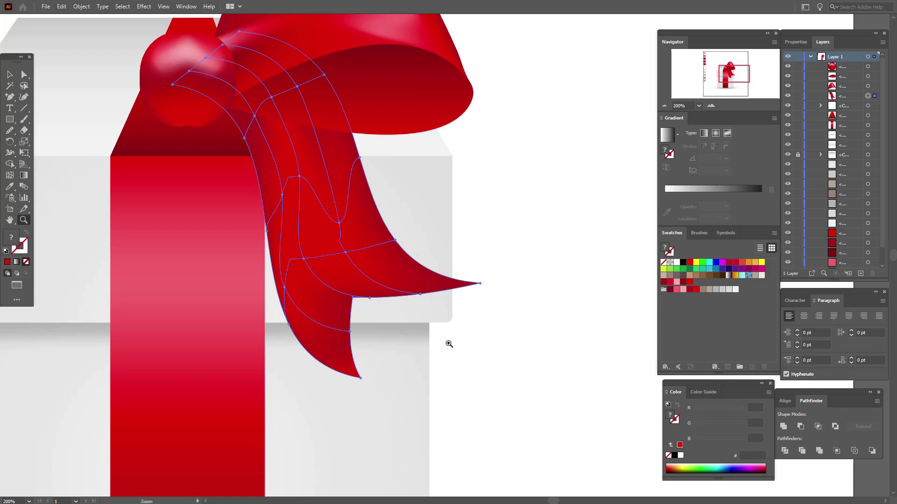
click(10, 75)
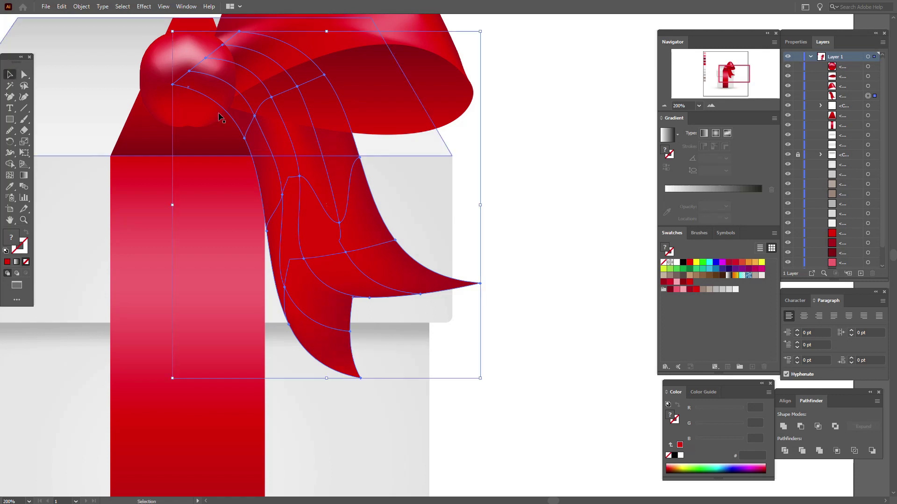
Drop the pink swatch onto a lower mesh point of the ribbon tail as a highlight
click(591, 193)
click(381, 242)
click(381, 243)
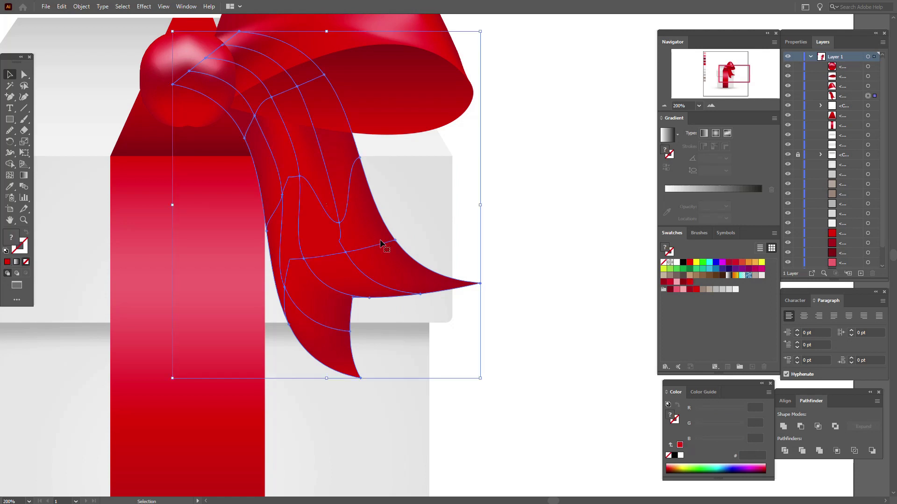
drag(680, 291, 541, 307)
drag(287, 290, 284, 287)
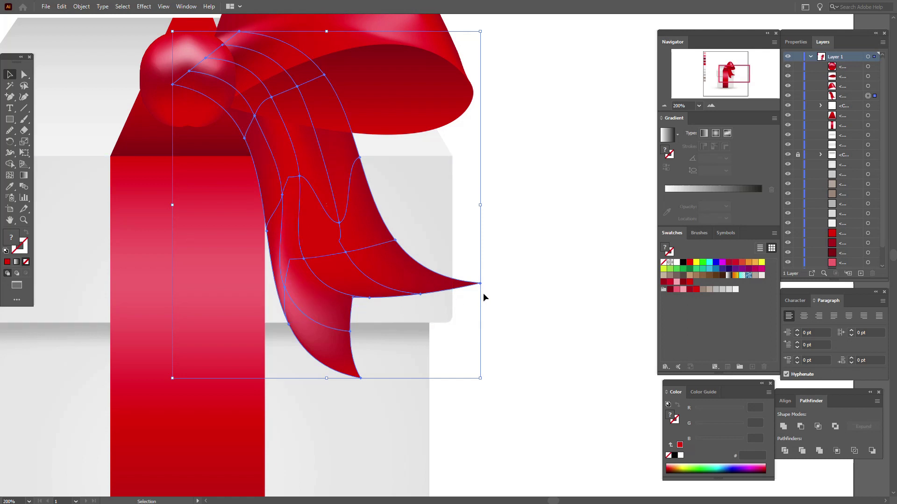
click(509, 293)
Undo, then move inner ribbon tail mesh points up and right to reshape the shading
key(ctrl+z)
click(10, 175)
drag(304, 259, 316, 254)
drag(282, 196, 282, 186)
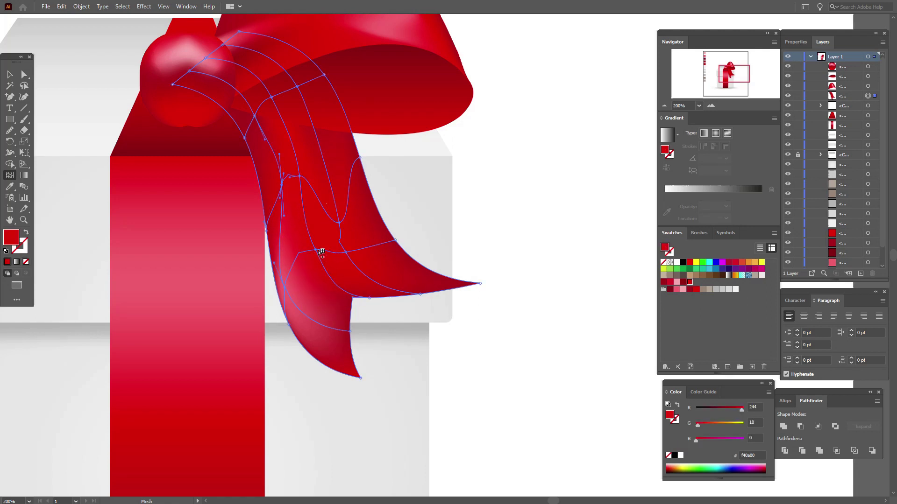
click(320, 250)
click(11, 73)
click(551, 221)
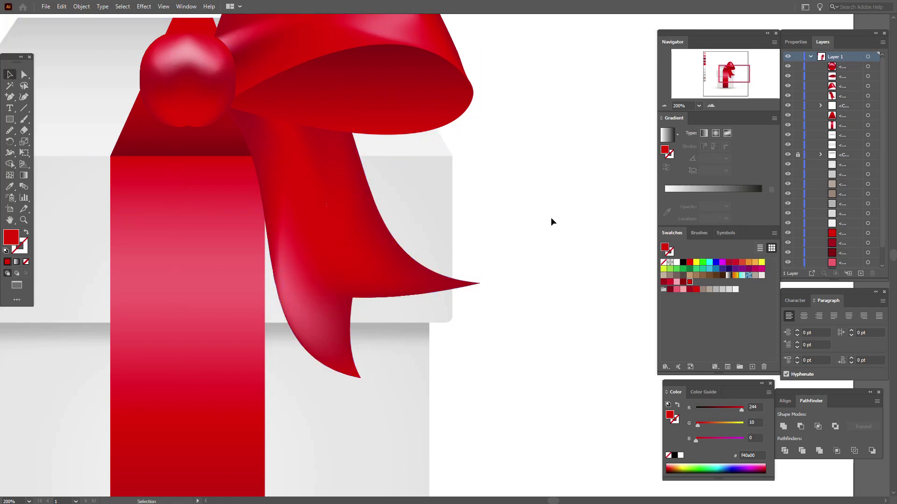
Pull an inner mesh point left and preview the ribbon tail shading
click(297, 226)
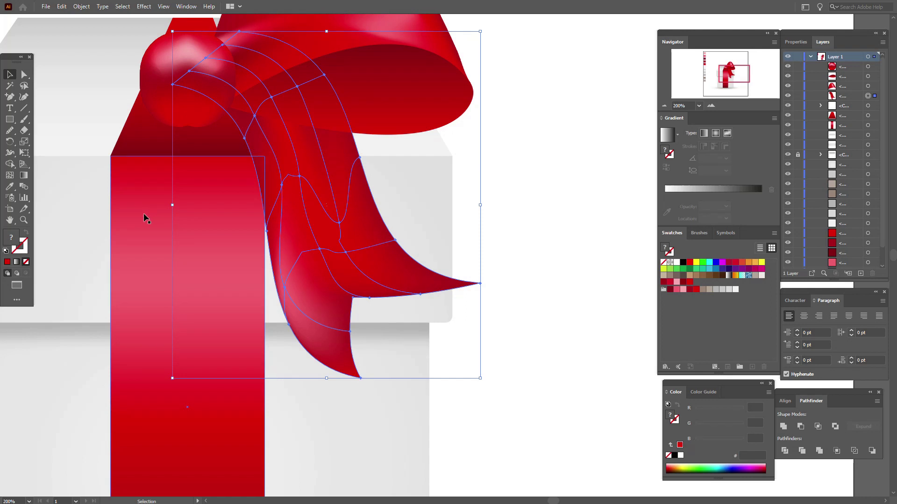
click(9, 176)
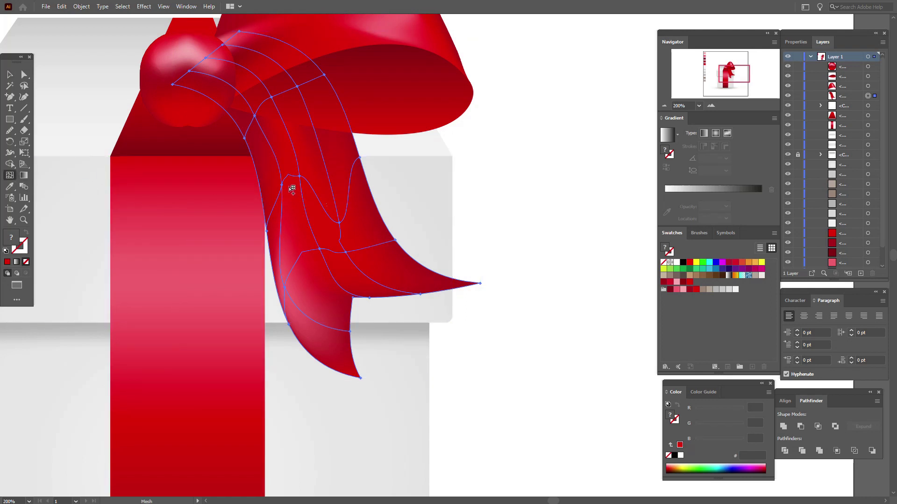
drag(281, 185, 270, 179)
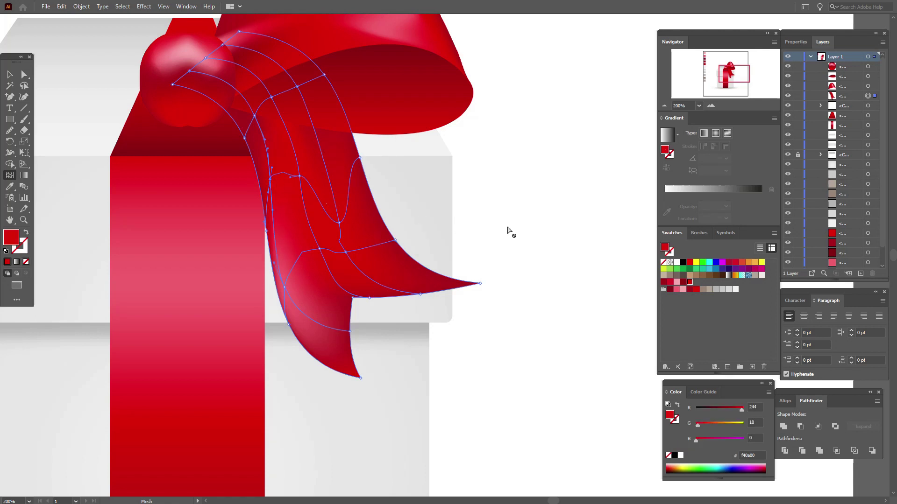
key(v)
click(505, 202)
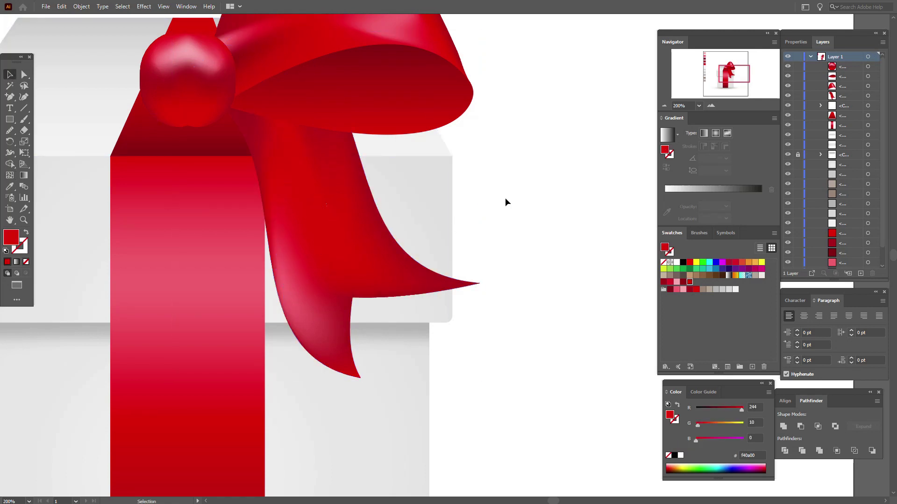
click(385, 243)
click(9, 175)
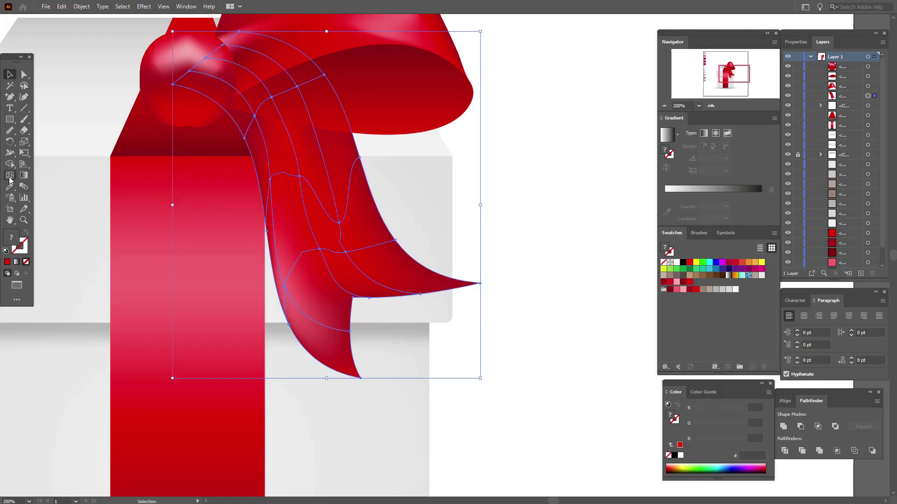
Add new mesh points and a row across the ribbon tail, bending its mesh lines
click(349, 193)
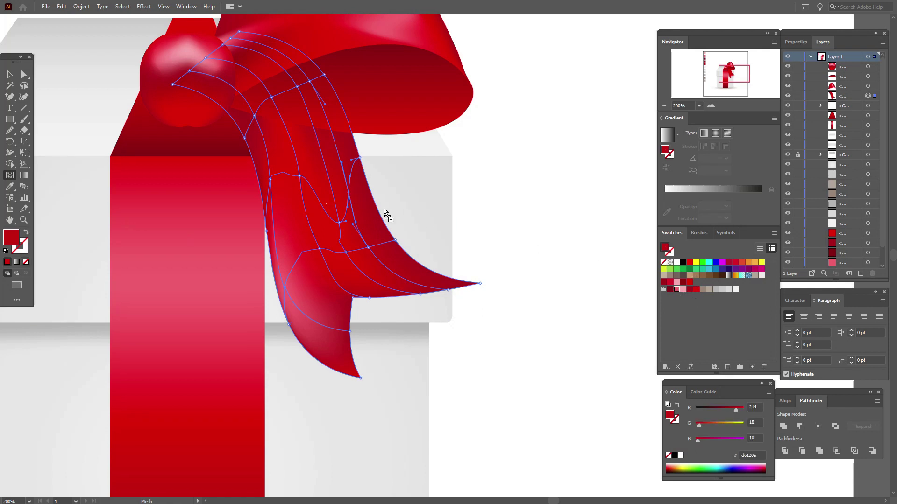
click(349, 192)
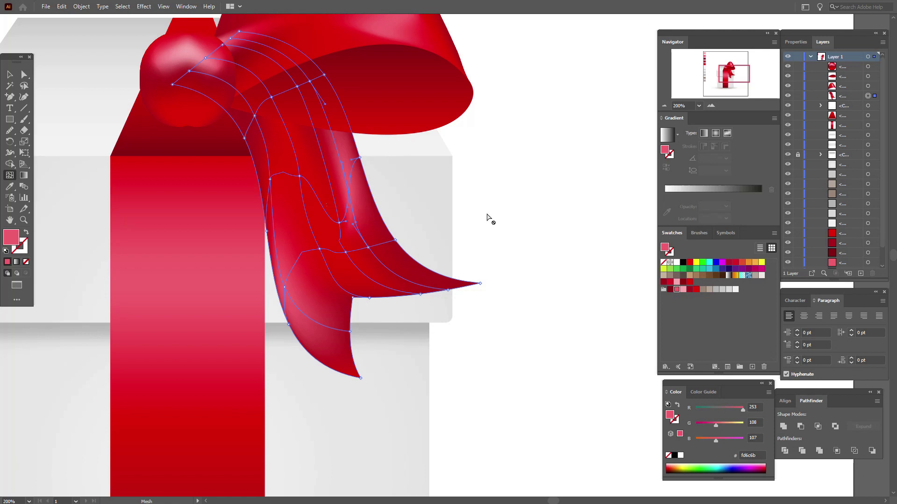
key(ctrl+z)
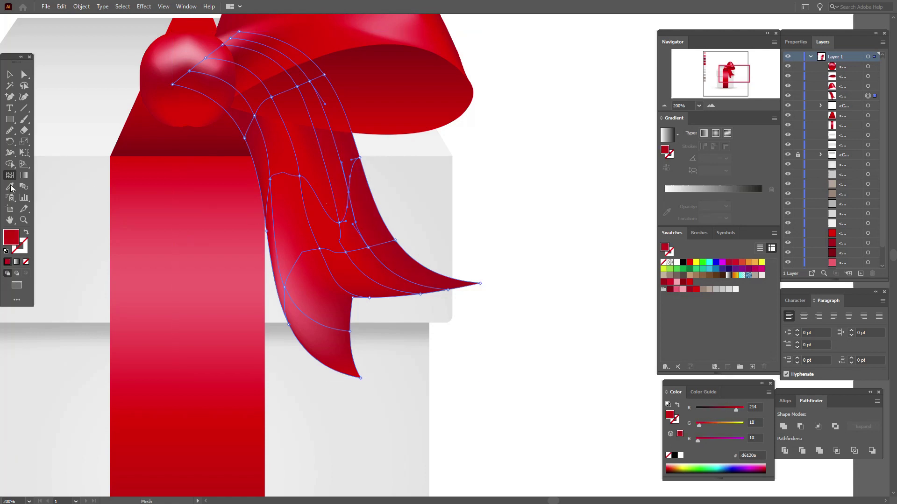
click(343, 157)
drag(368, 247, 382, 262)
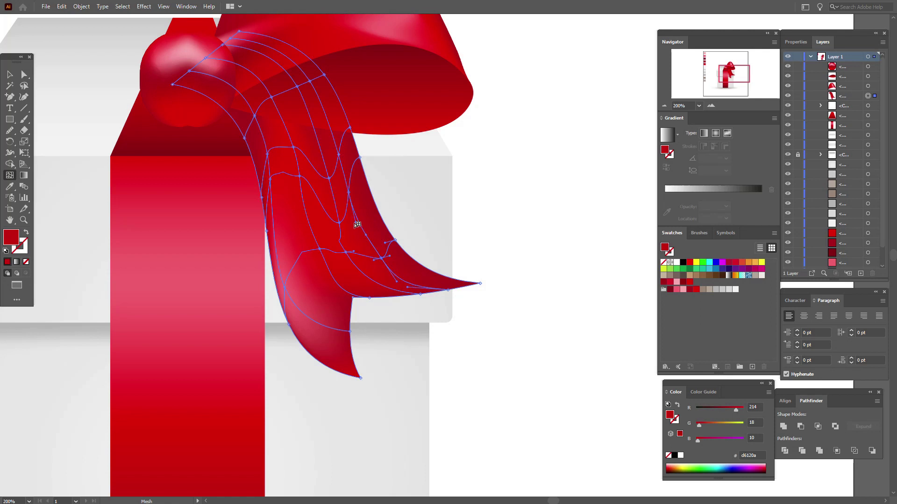
drag(350, 190, 355, 215)
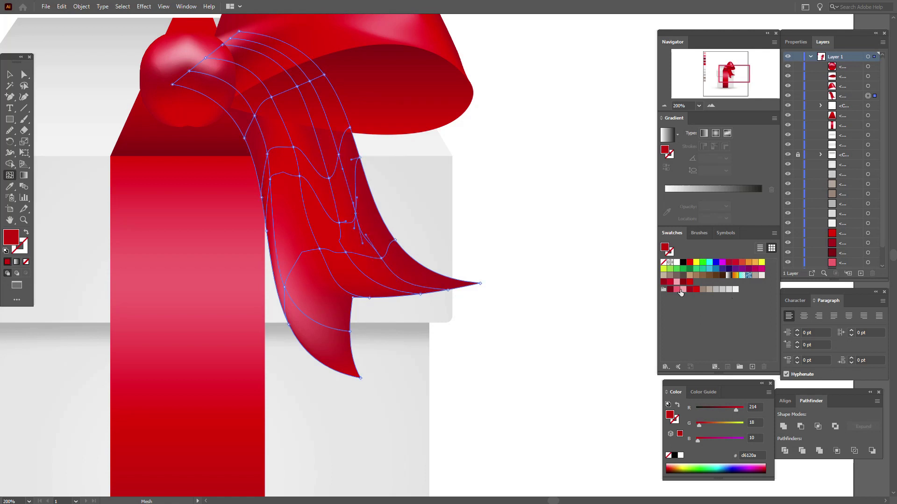
Tint a ribbon tail mesh point light pink for a glossy highlight
click(678, 290)
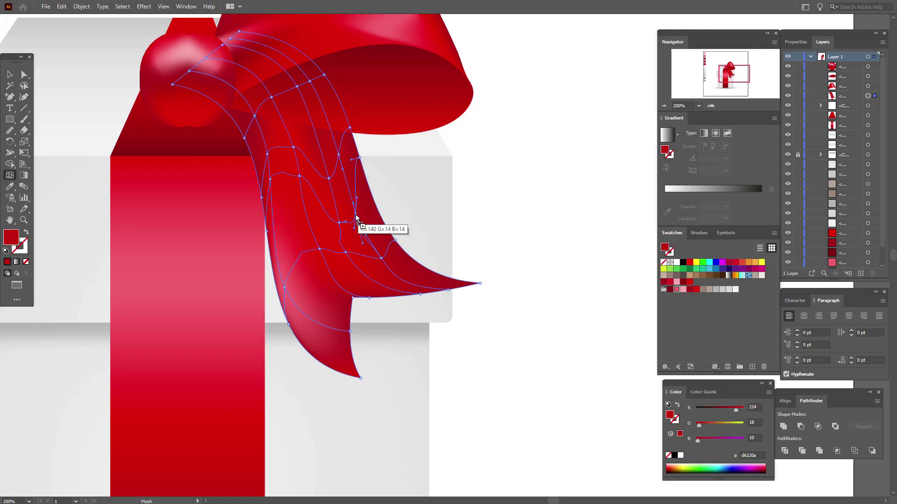
click(355, 216)
click(12, 75)
click(582, 183)
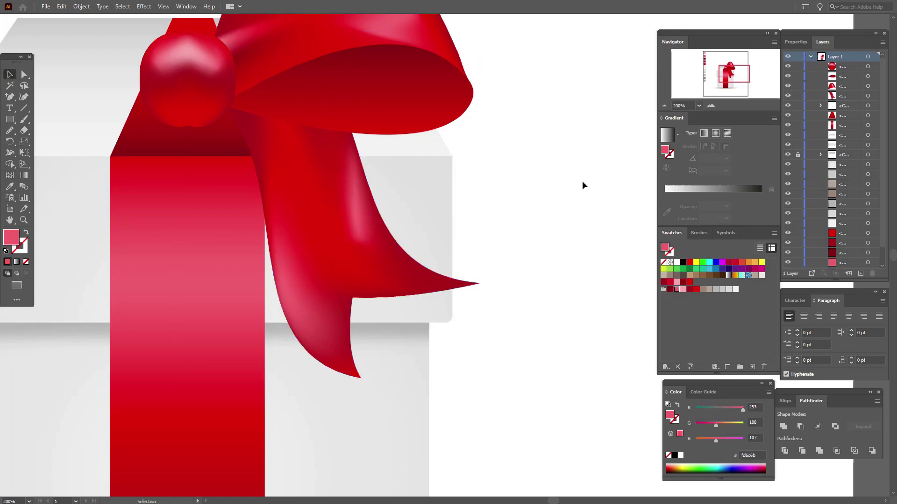
click(383, 260)
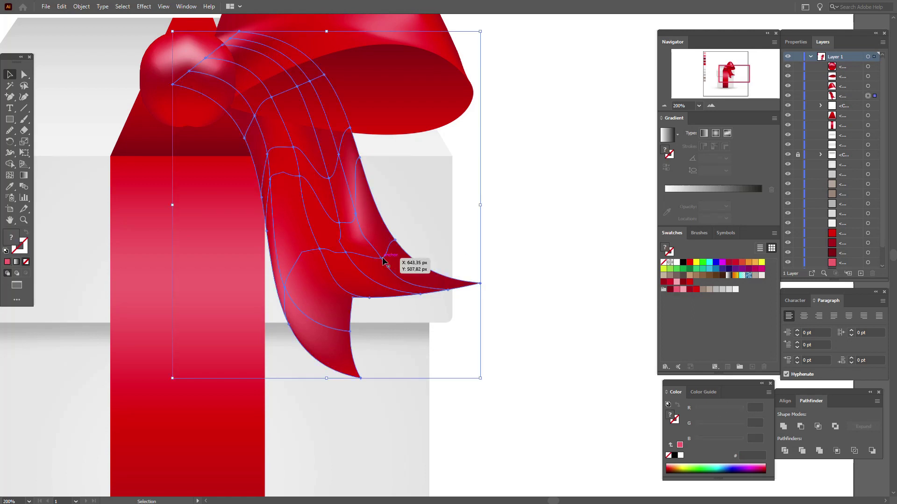
click(10, 175)
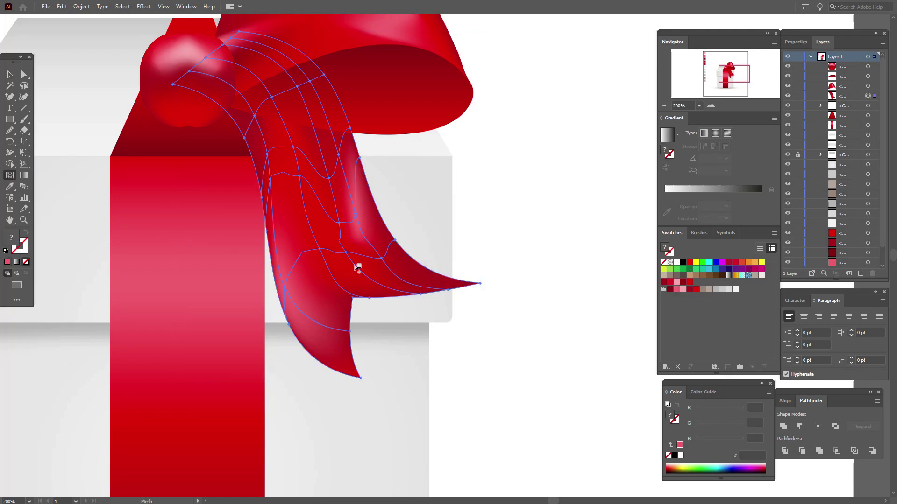
Shift a lower tail mesh point down-right and add a red mesh point
drag(382, 258, 402, 276)
click(346, 255)
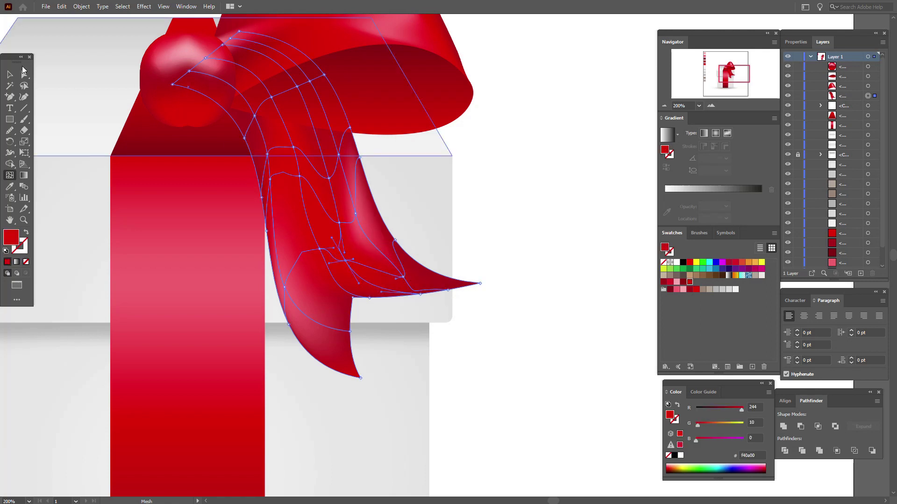
click(9, 74)
click(553, 233)
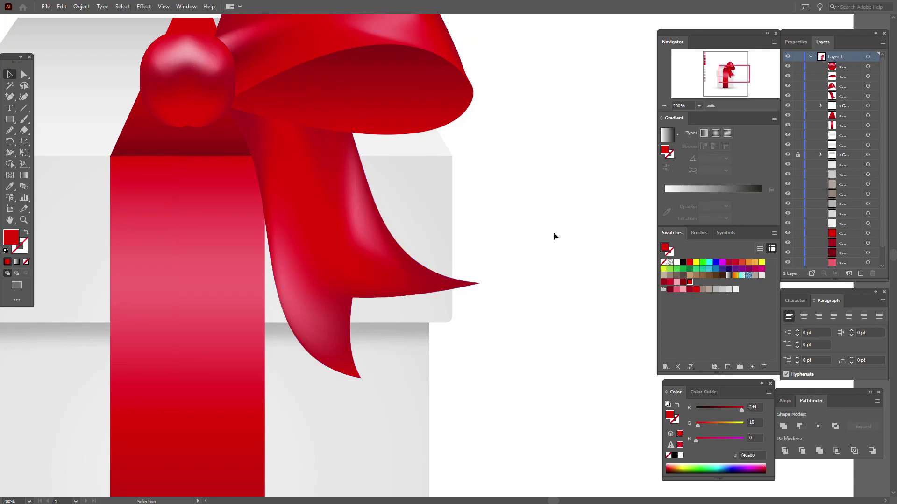
click(356, 230)
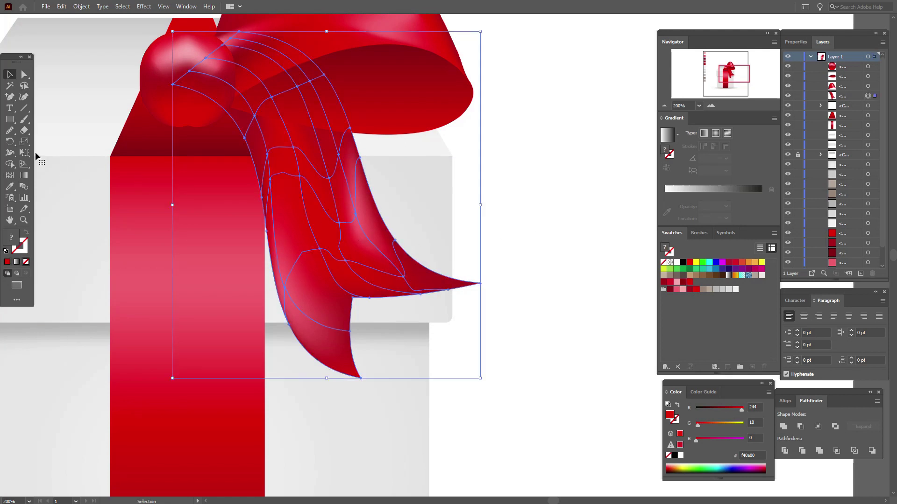
click(9, 175)
Raise an upper mesh point on the ribbon tail and preview the shading
drag(331, 181, 333, 155)
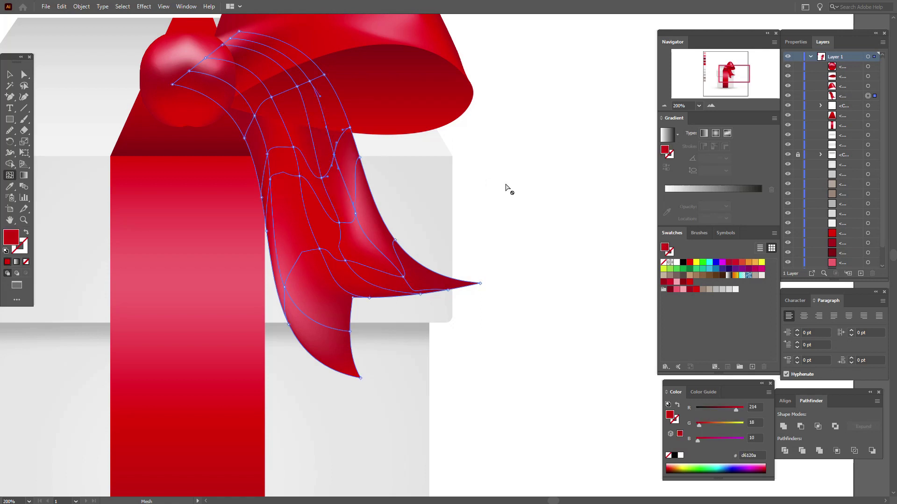
key(v)
click(571, 213)
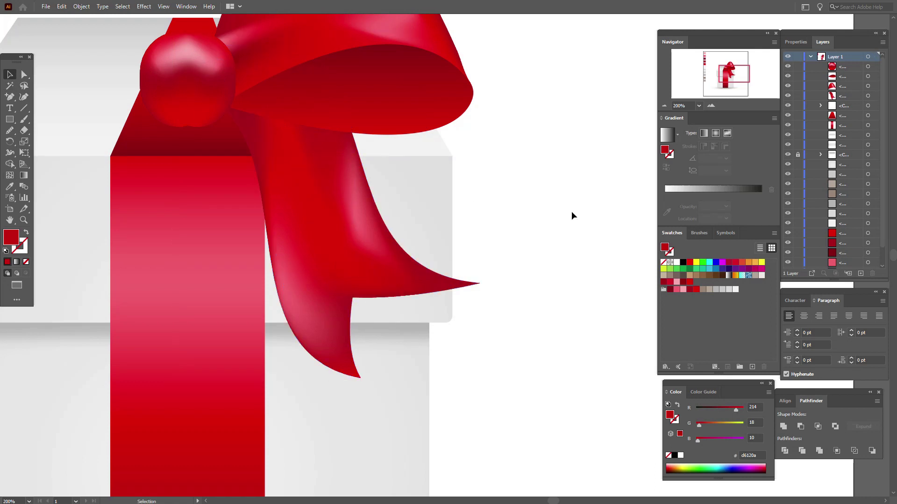
click(405, 266)
click(9, 175)
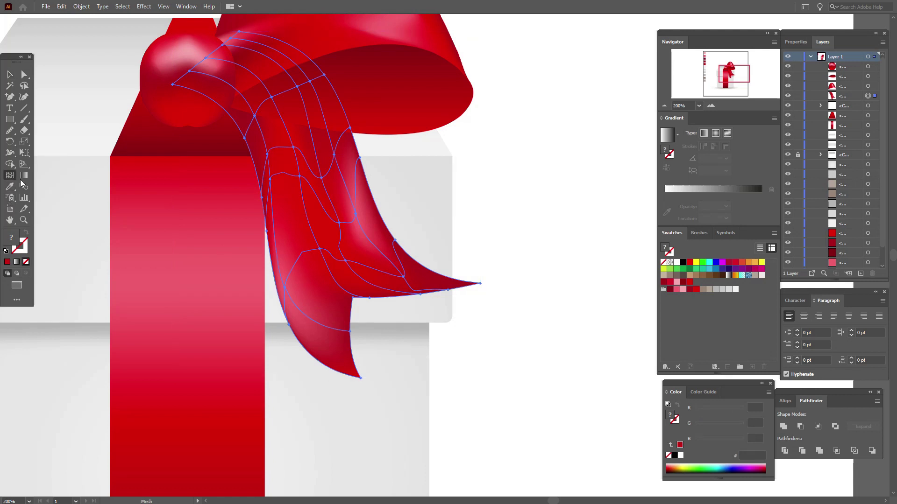
Add red and darker red mesh points along the tail's lower curve and tip, then adjust them
click(346, 274)
click(407, 280)
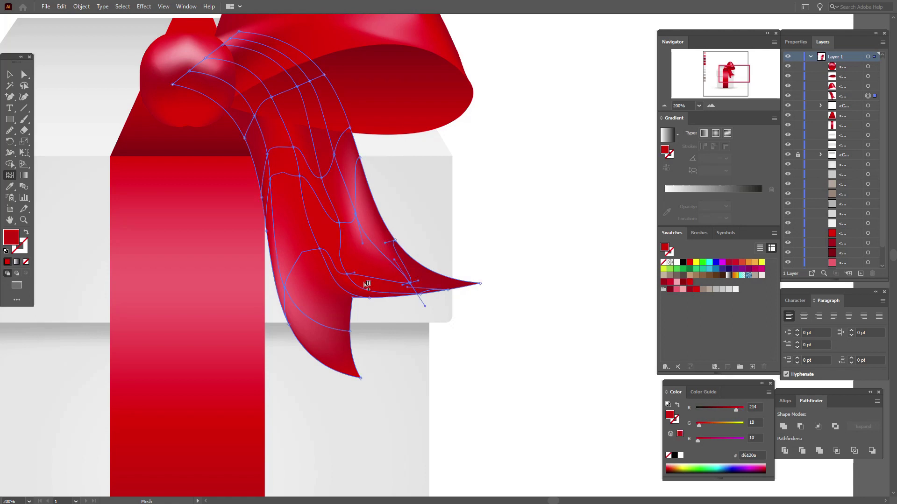
drag(350, 276, 349, 281)
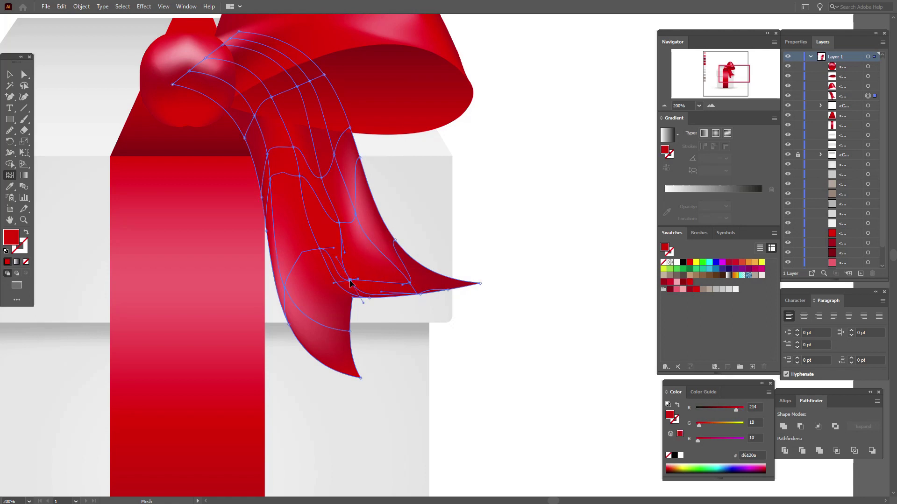
drag(339, 225, 334, 225)
key(v)
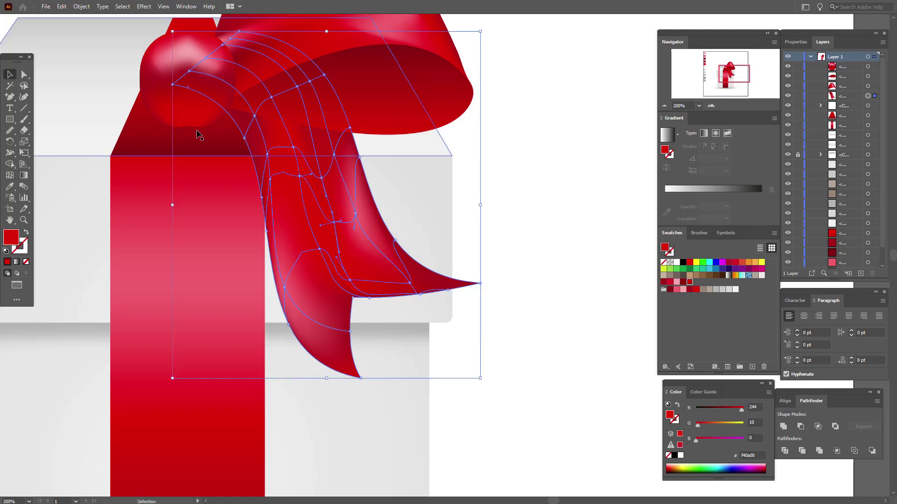
click(542, 225)
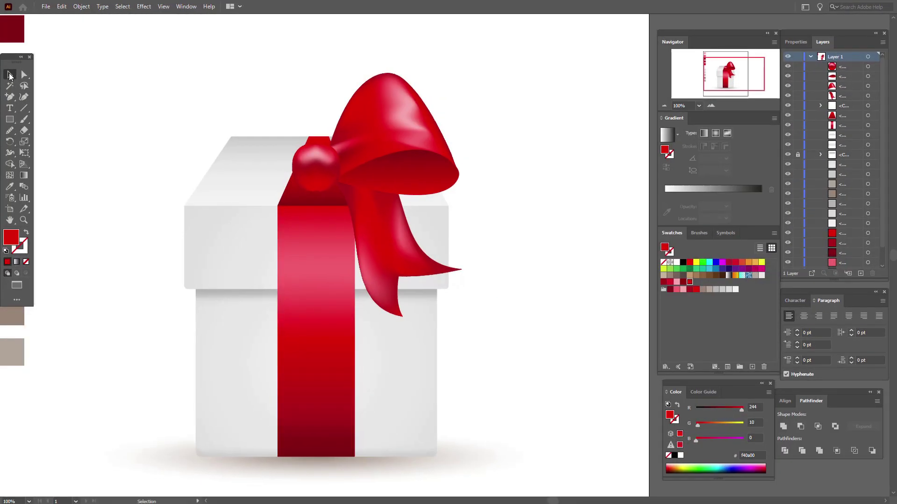
Rotate the ribbon tail and tuck it up under the bow
click(414, 280)
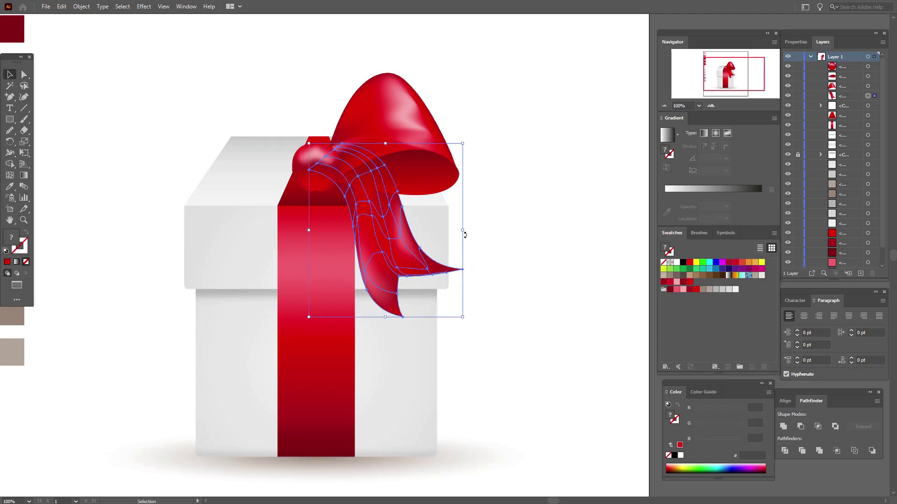
drag(465, 234, 467, 194)
click(375, 243)
drag(375, 242, 388, 214)
click(559, 238)
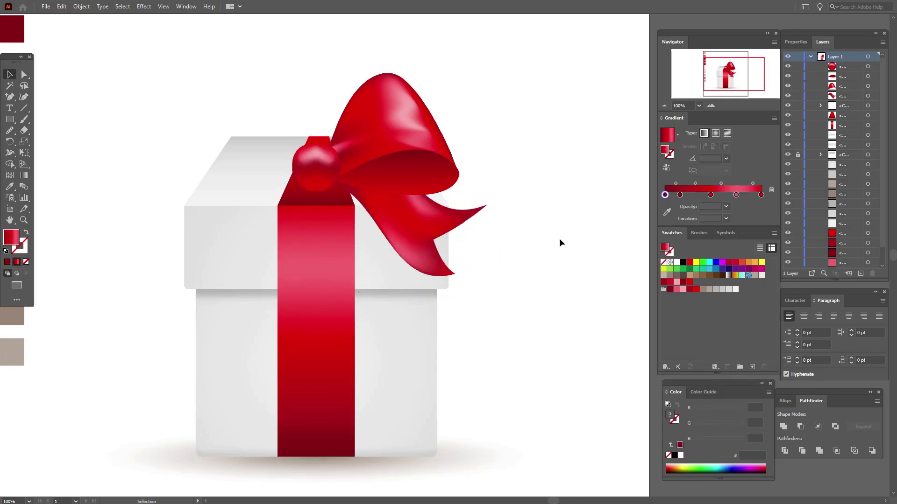
drag(428, 245, 422, 248)
click(514, 229)
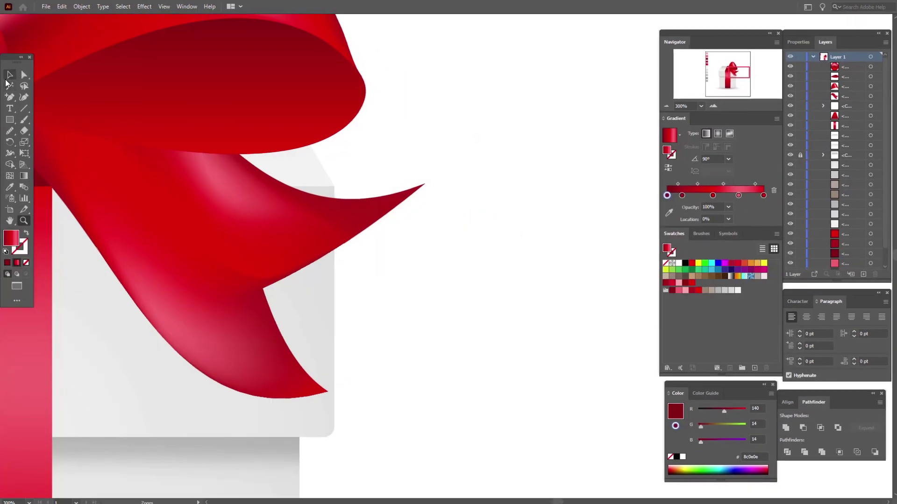
Pull ribbon tail mesh points down and up to reshape the shading
click(8, 76)
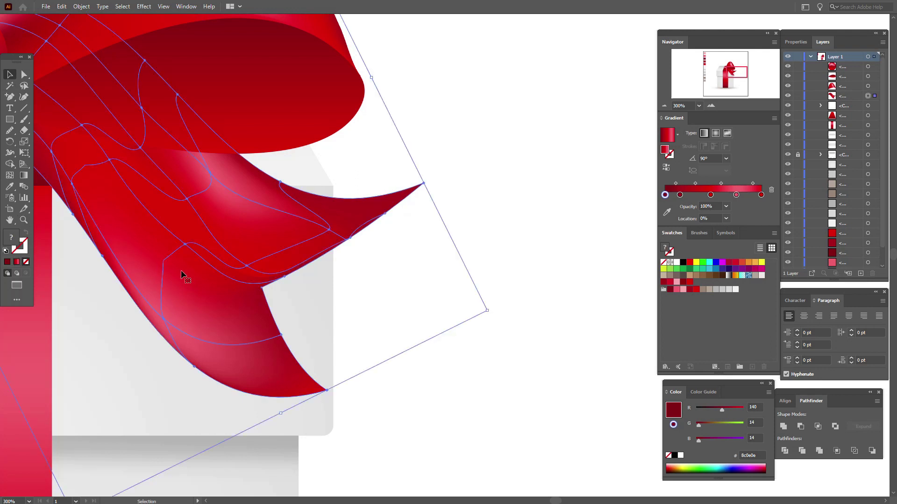
click(182, 274)
click(9, 176)
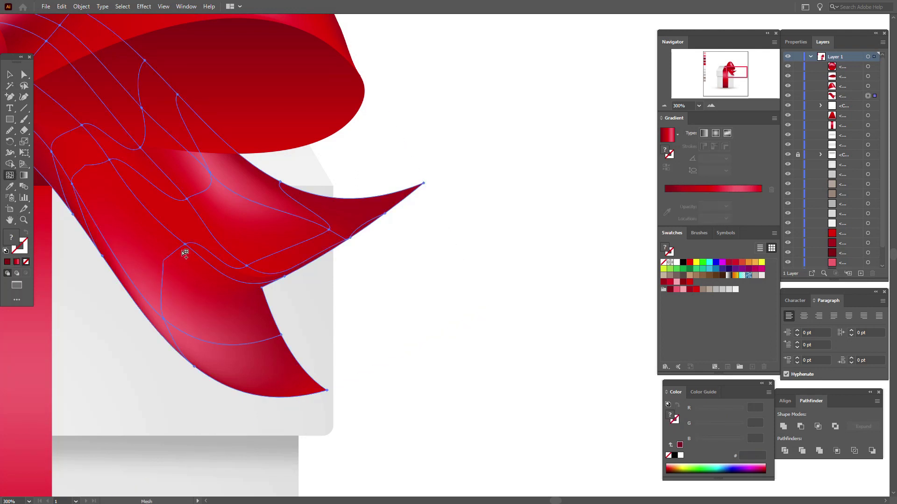
drag(187, 246, 177, 266)
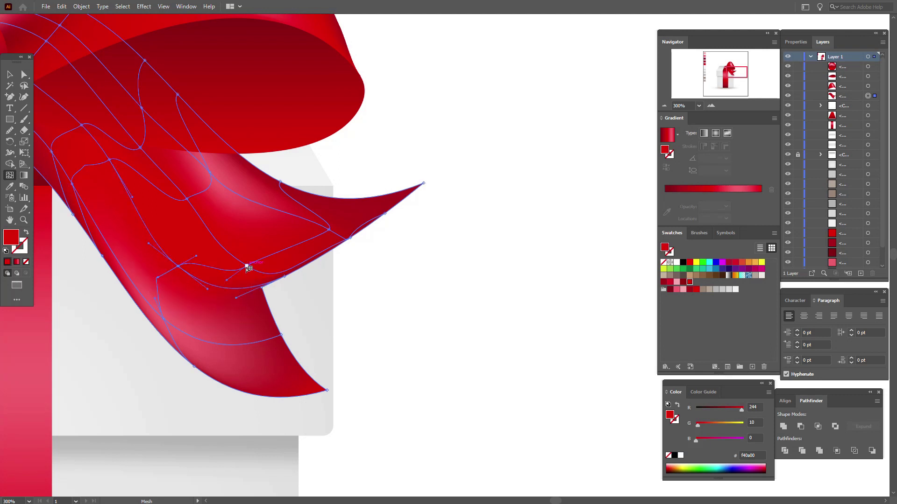
drag(247, 266, 247, 256)
key(v)
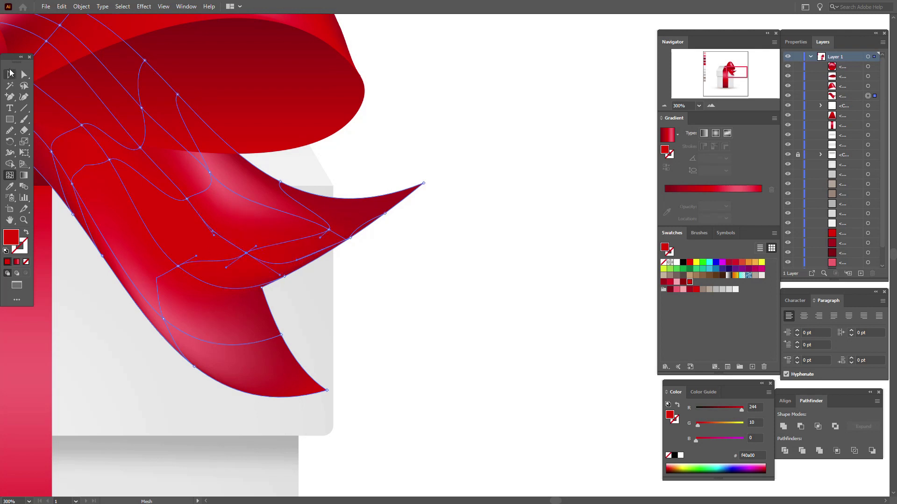
click(537, 164)
Shift another tail mesh point left to refine the shading
click(312, 239)
click(15, 177)
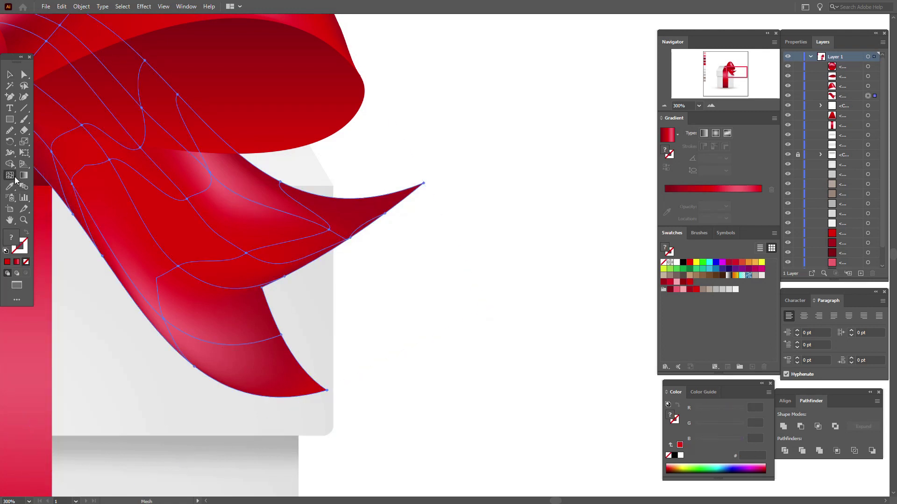
drag(329, 229, 311, 233)
click(9, 74)
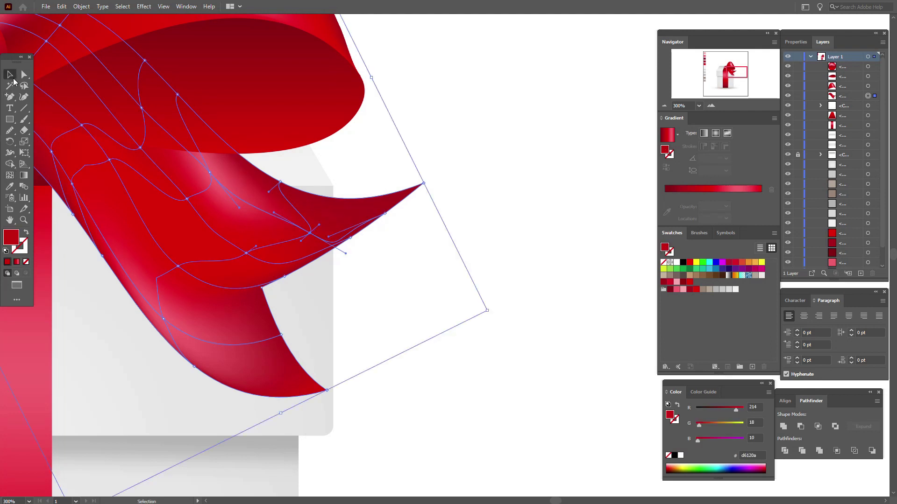
click(495, 163)
Tint one mesh patch of the tail pinker and zoom back out to the whole gift box
click(308, 228)
click(683, 290)
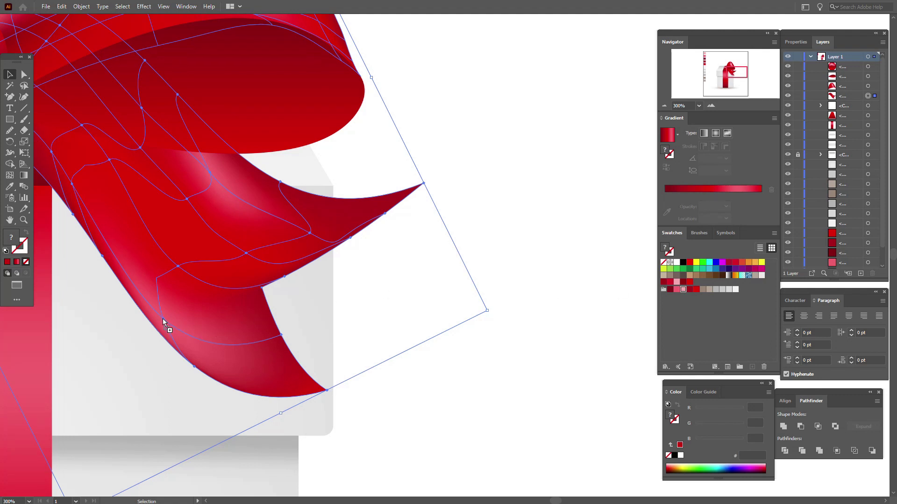
drag(163, 318, 163, 319)
click(530, 269)
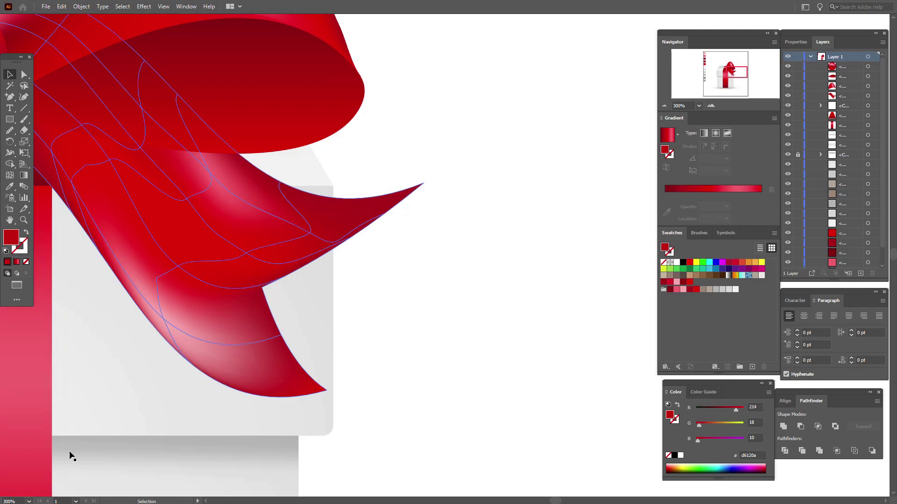
key(ctrl+1)
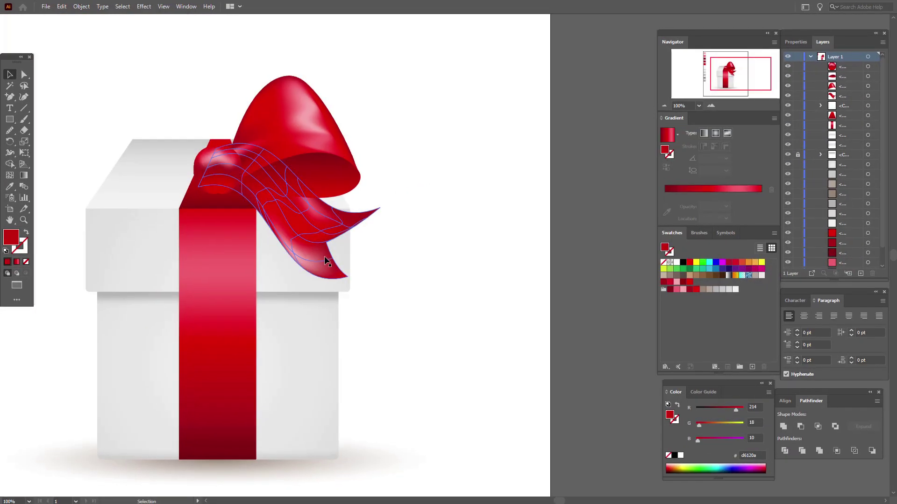
click(376, 212)
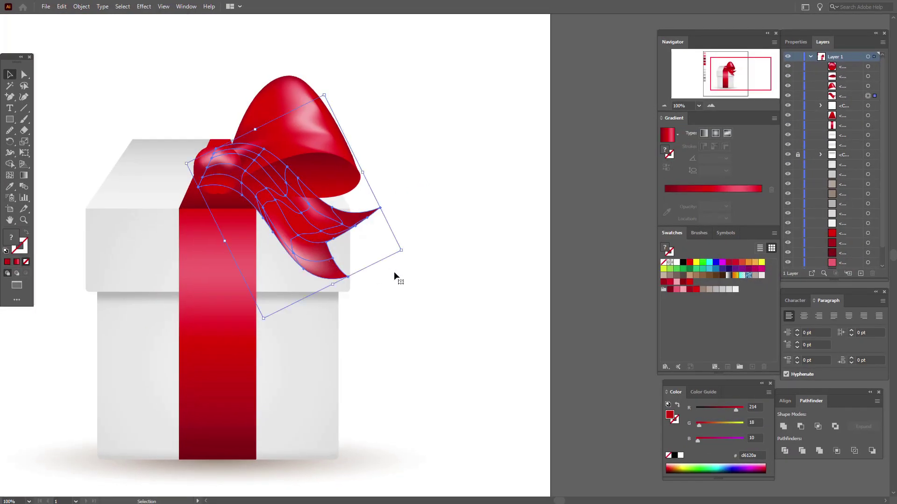
Add two mesh points near the lower end of the ribbon tail
click(10, 176)
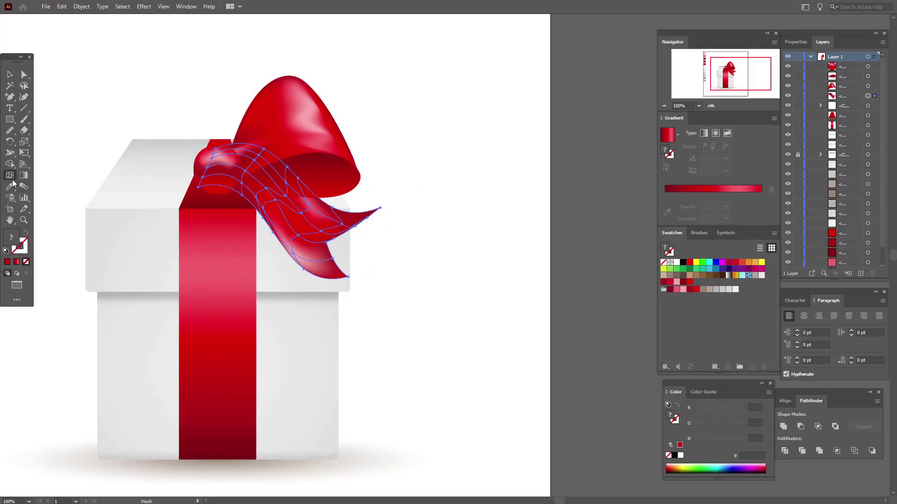
click(310, 254)
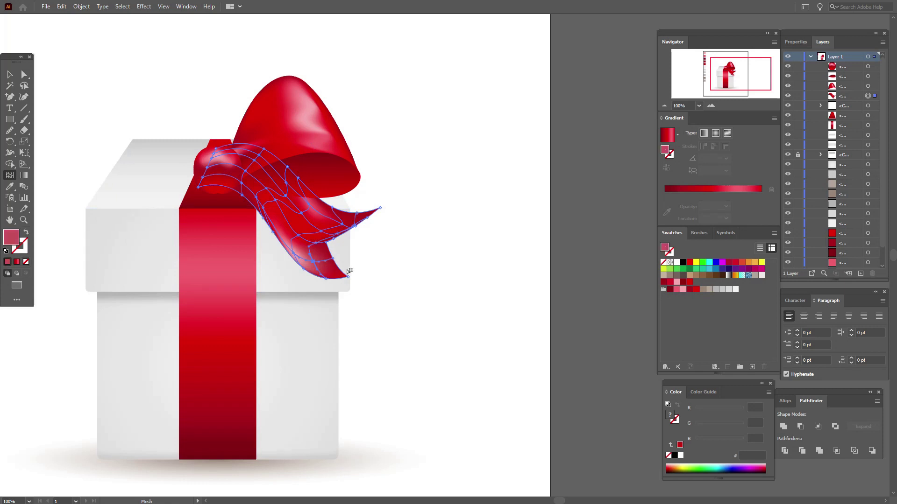
click(284, 241)
click(9, 75)
click(209, 95)
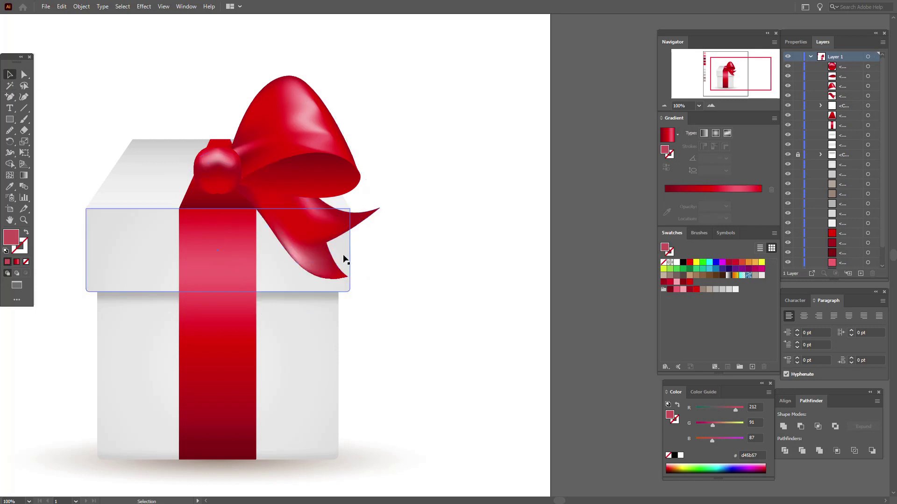
click(315, 239)
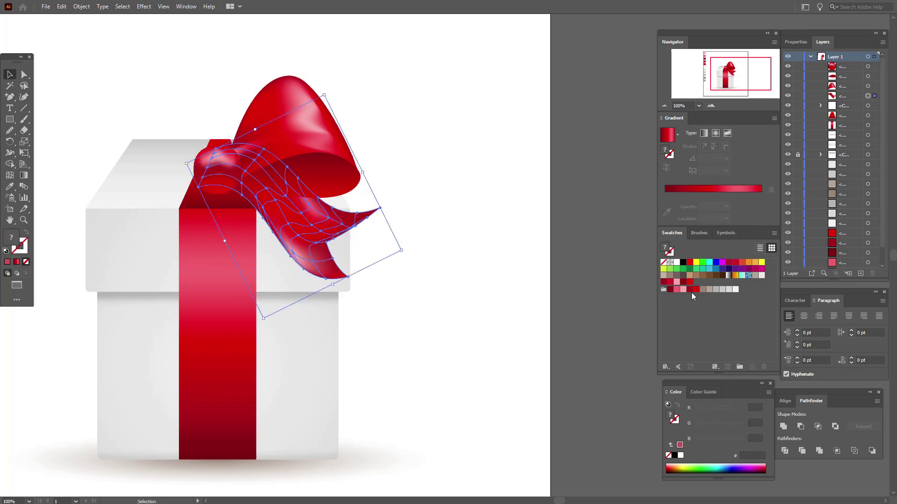
Drop the dark red swatch onto two tail patches to deepen the shading
drag(678, 290, 283, 243)
drag(676, 289, 314, 264)
click(456, 264)
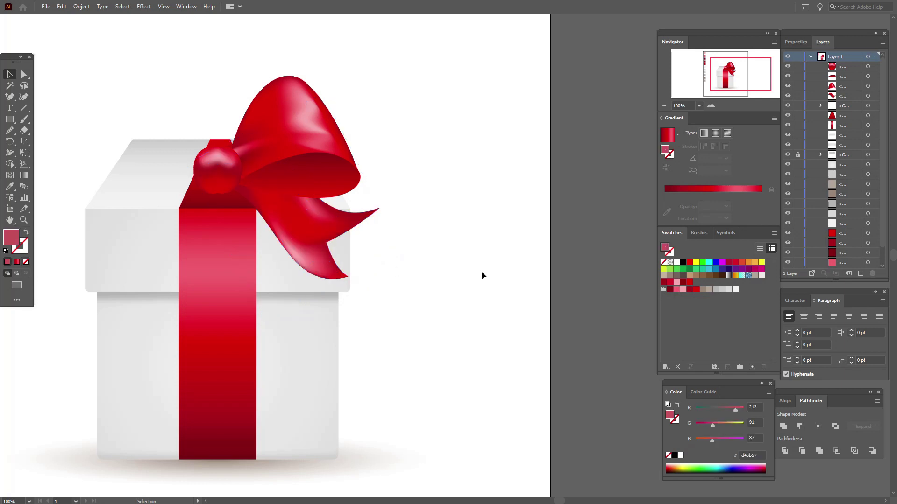
drag(257, 222, 307, 238)
click(8, 78)
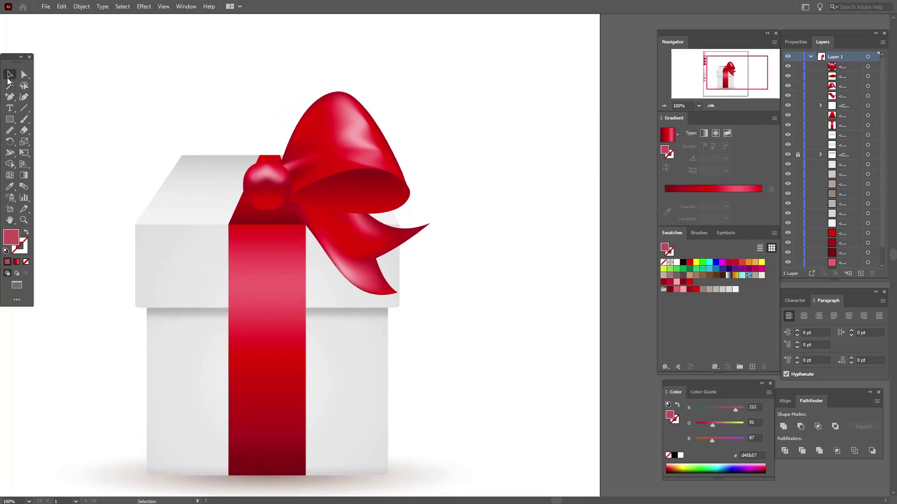
Paste a copy of the lower inner bow loop in front, send it back one step, and nudge it down
click(374, 206)
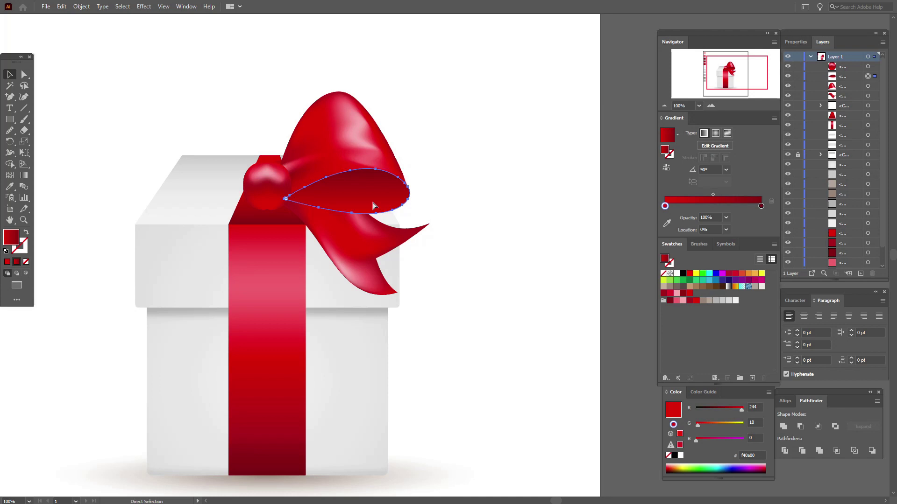
key(ctrl+f)
right_click(374, 204)
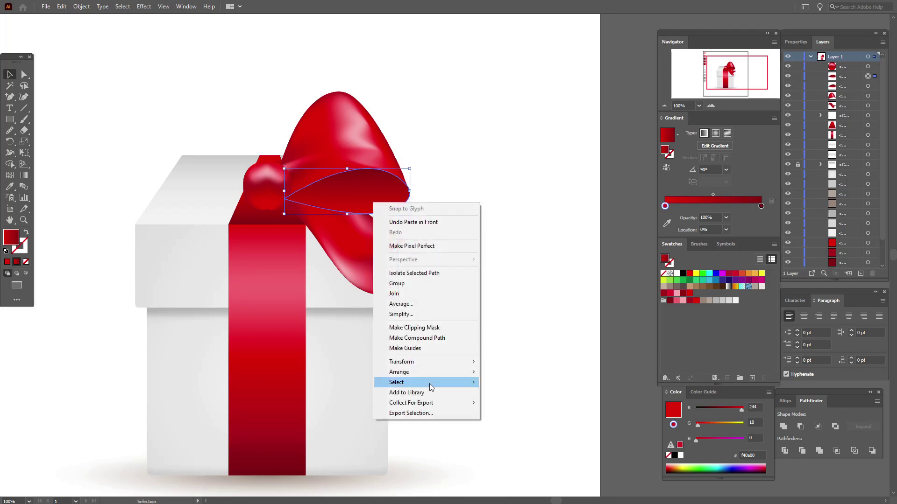
mouse_move(433, 372)
click(525, 396)
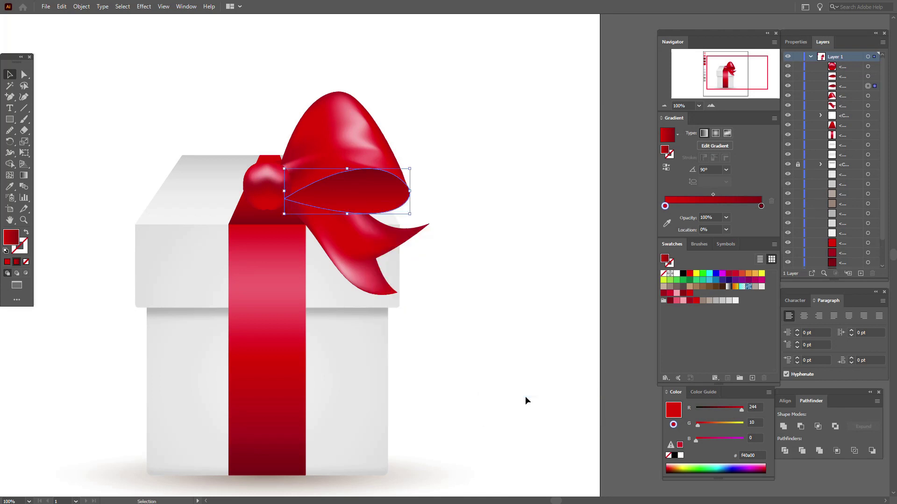
key(Down)
key(Down)
key(Down)
key(Down)
key(Down)
key(Down)
key(Down)
key(Down)
key(Down)
key(Down)
key(Down)
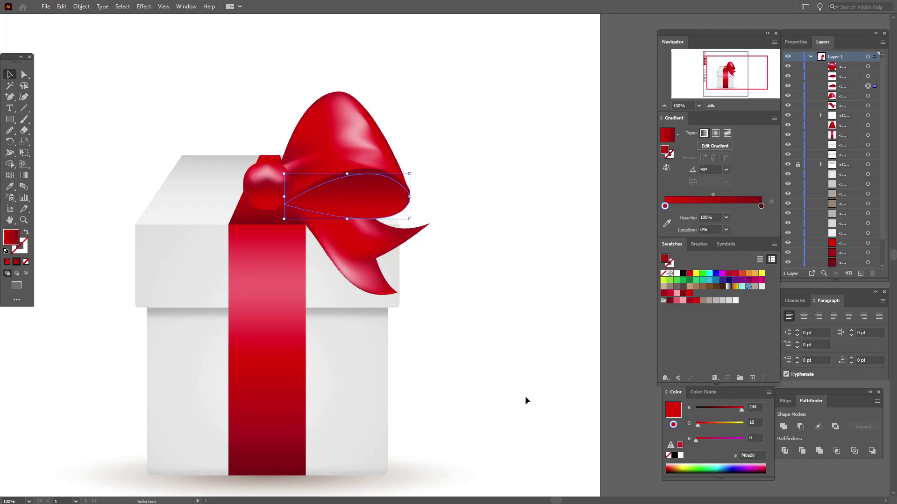
Fill the loop copy with grey 998675, keep Normal blending, and apply a 5-pixel Gaussian Blur
click(705, 301)
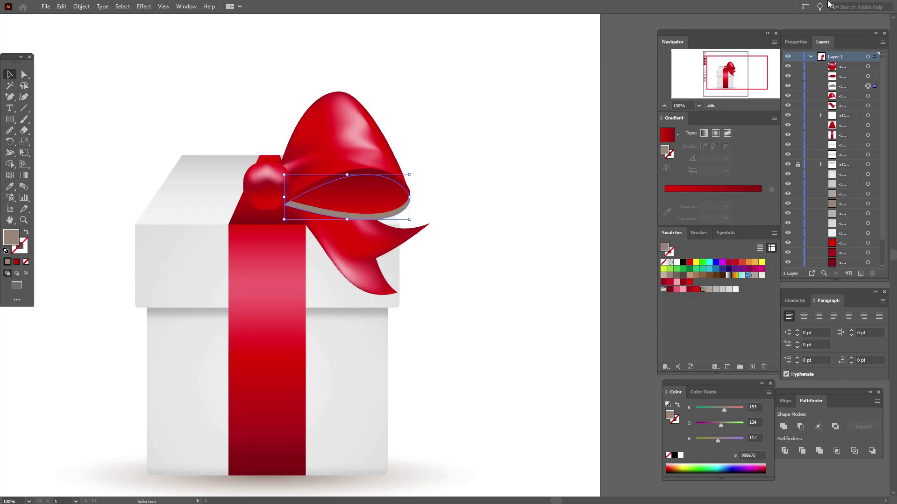
click(796, 42)
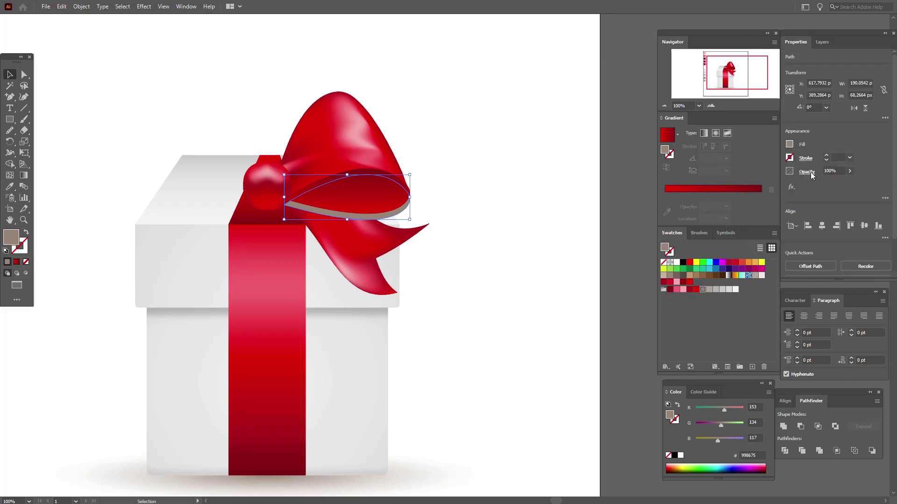
click(807, 172)
click(745, 189)
click(731, 201)
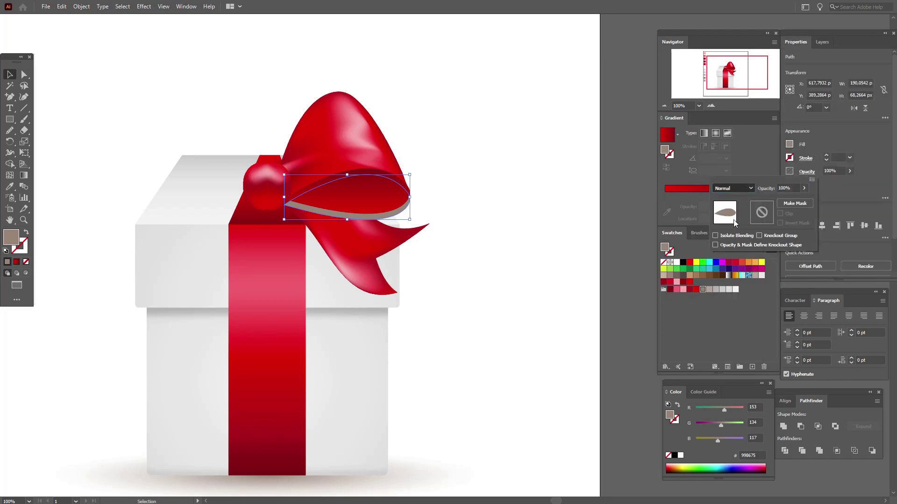
click(144, 7)
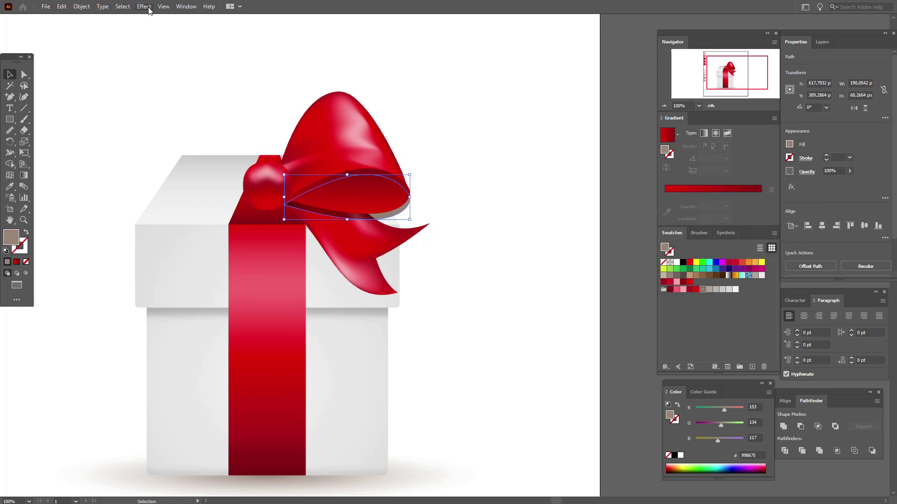
click(144, 7)
mouse_move(224, 162)
click(253, 164)
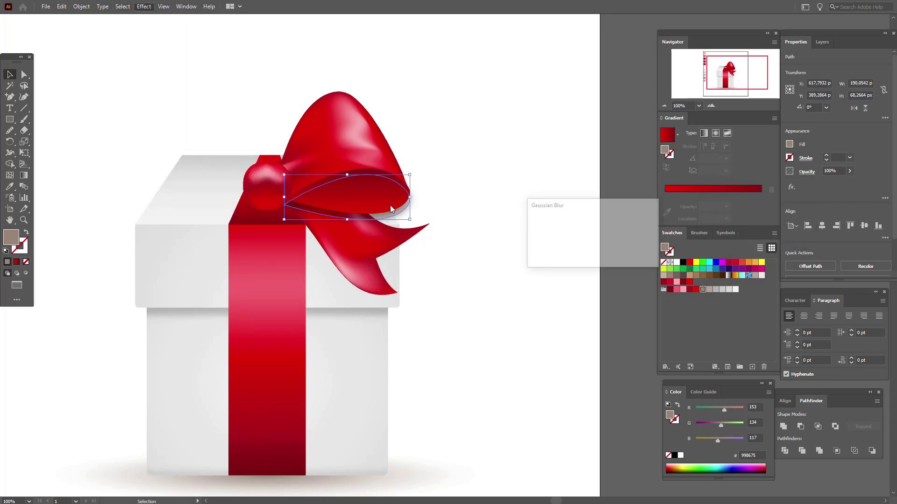
click(588, 252)
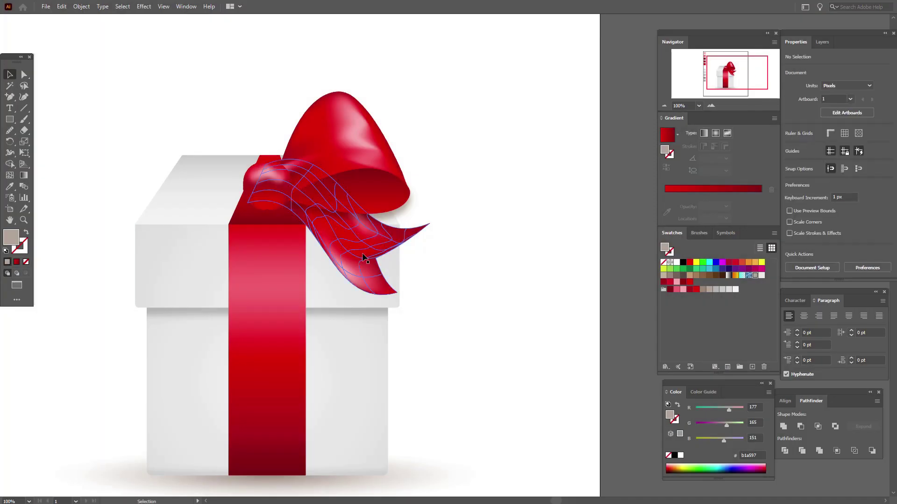
Send the selected ribbon tail mesh one step backward
click(362, 258)
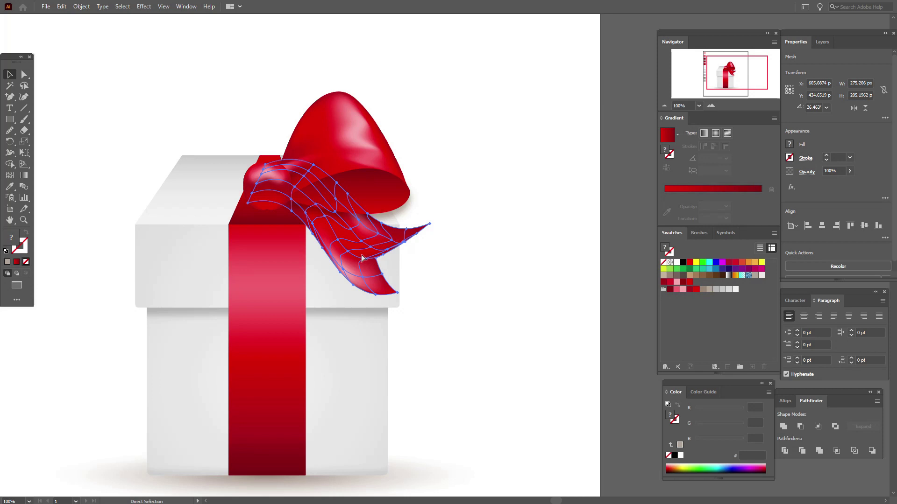
key(v)
right_click(362, 258)
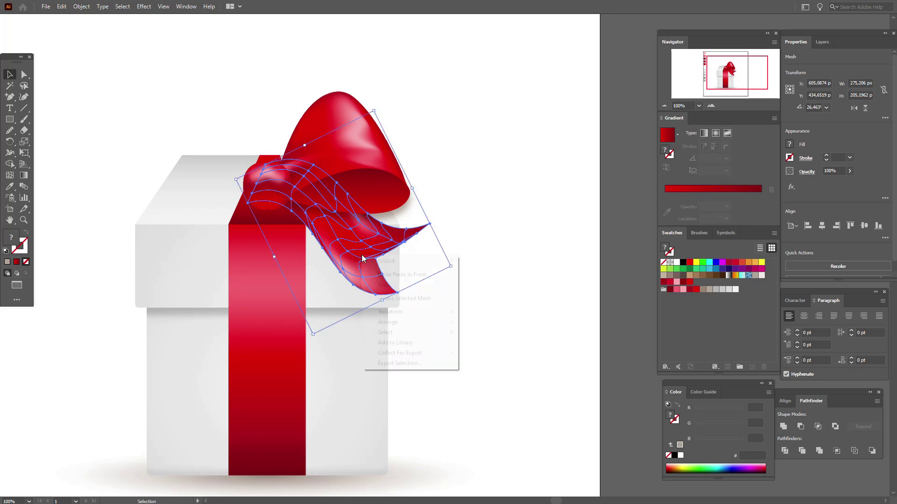
mouse_move(414, 324)
click(476, 344)
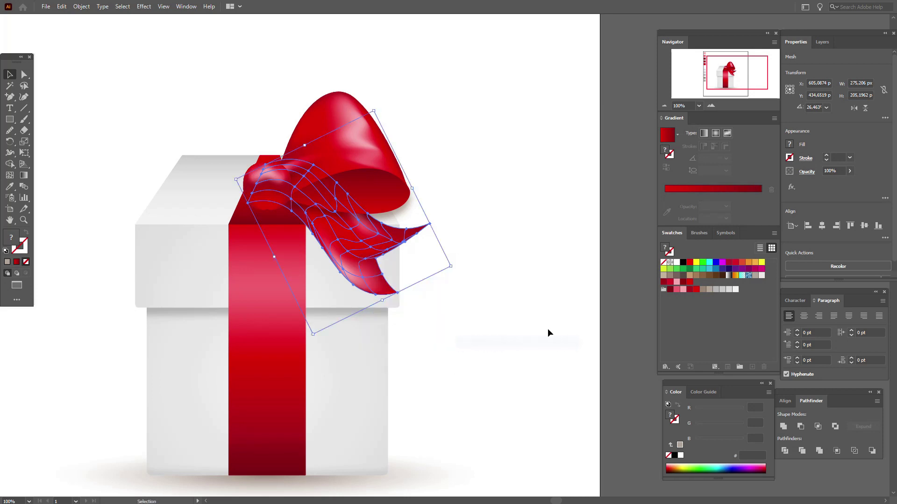
Fill the ribbon tail copy with grey, nudge it down, and set its blend mode to Multiply
click(716, 289)
key(Down)
key(Down)
key(Down)
key(Down)
key(Down)
key(Down)
key(Down)
key(Down)
key(Down)
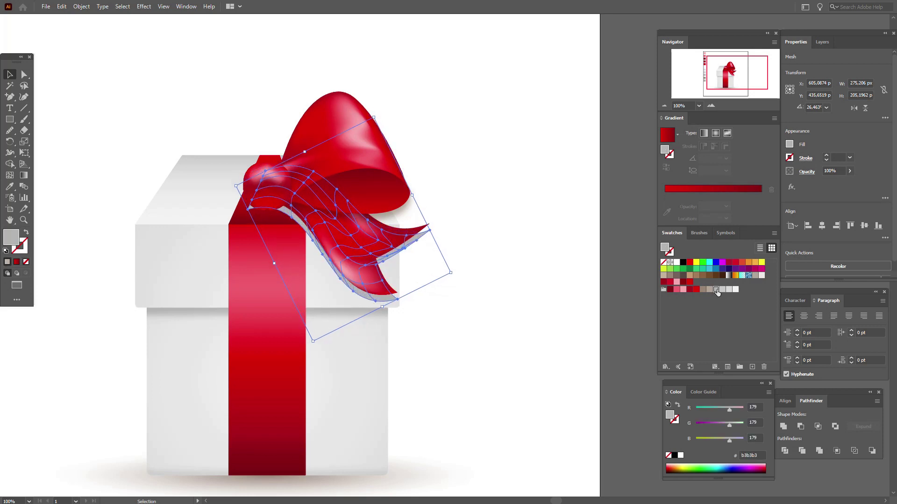
click(810, 175)
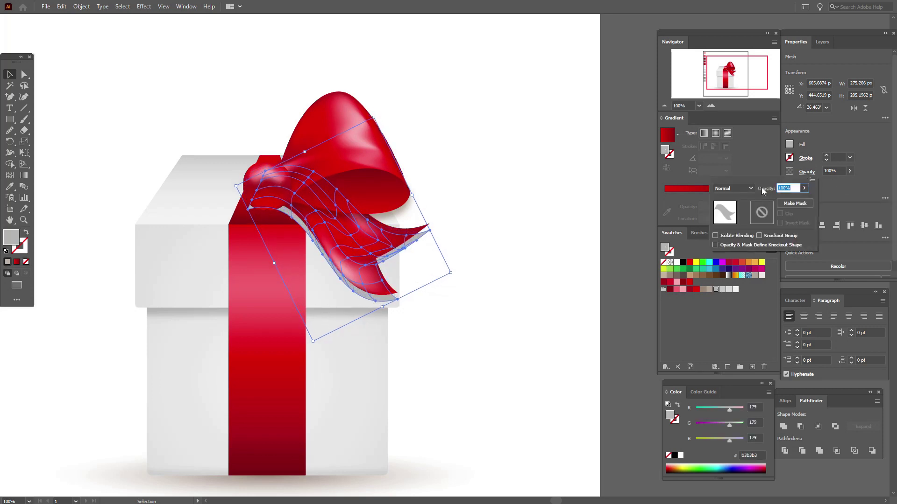
click(733, 188)
click(733, 224)
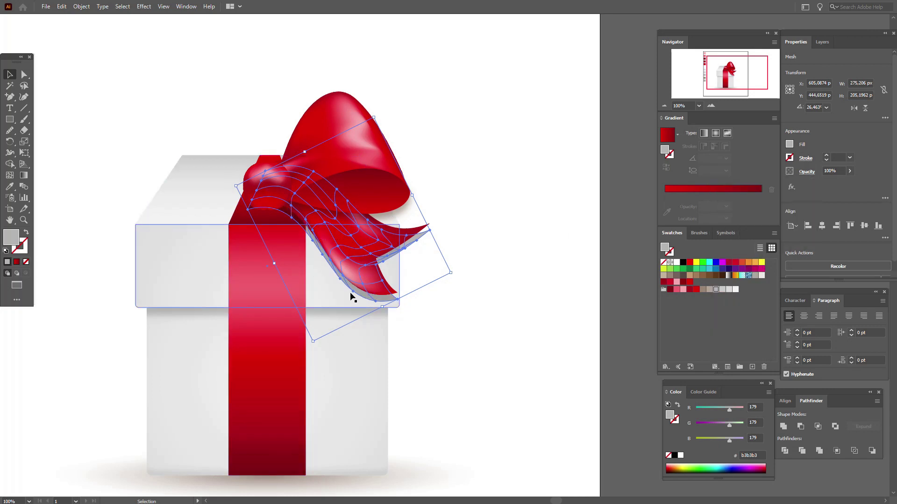
Reshape the grey shadow by dragging one of its mesh points with Direct Selection
click(24, 75)
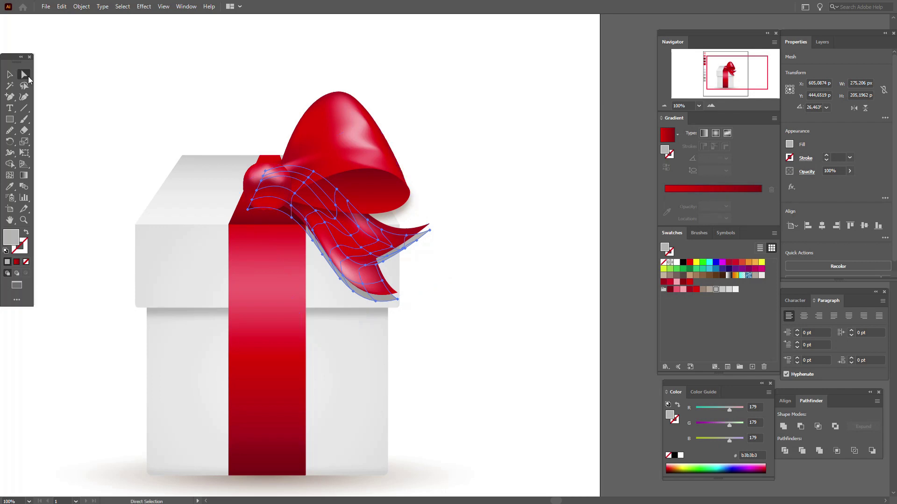
click(97, 95)
drag(249, 213, 256, 208)
click(9, 74)
Apply a Gaussian Blur to the grey ribbon tail shadow mesh
click(149, 88)
click(312, 243)
click(144, 6)
mouse_move(220, 166)
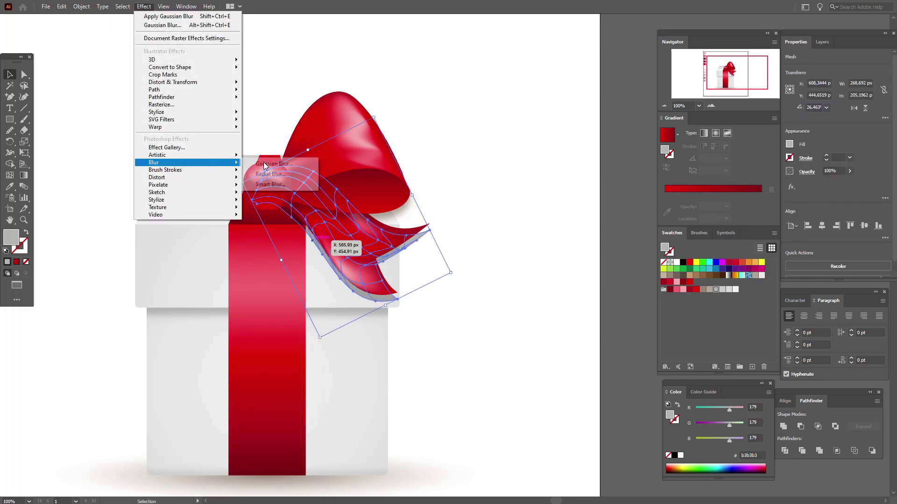
click(270, 164)
click(587, 249)
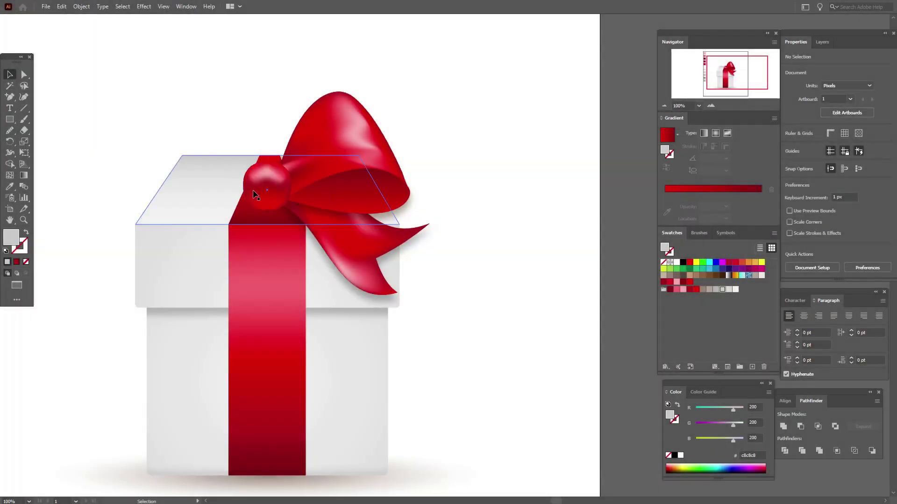
click(266, 189)
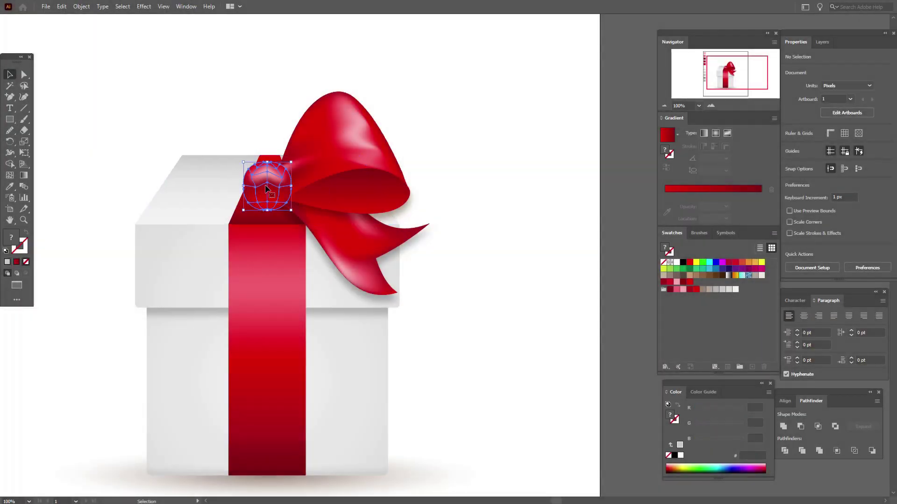
Send the knot copy one step backward and nudge it slightly down
key(a)
key(v)
right_click(266, 186)
mouse_move(334, 240)
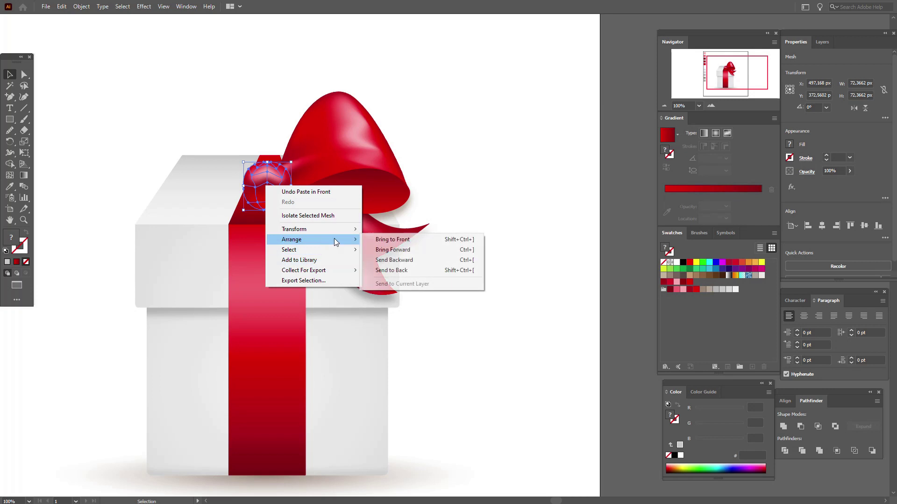
click(413, 261)
key(Down)
key(Down)
key(Down)
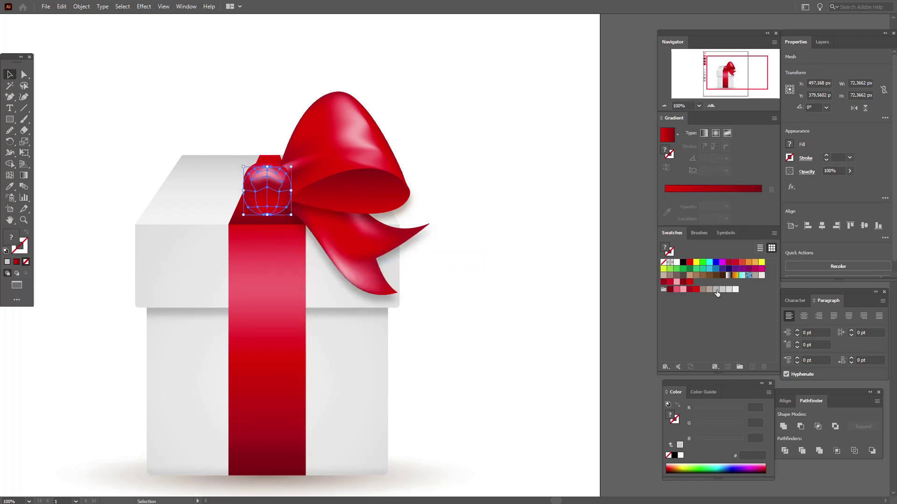
Fill the knot copy with grey and set its blend mode to Multiply
click(716, 290)
click(804, 173)
click(733, 188)
click(740, 223)
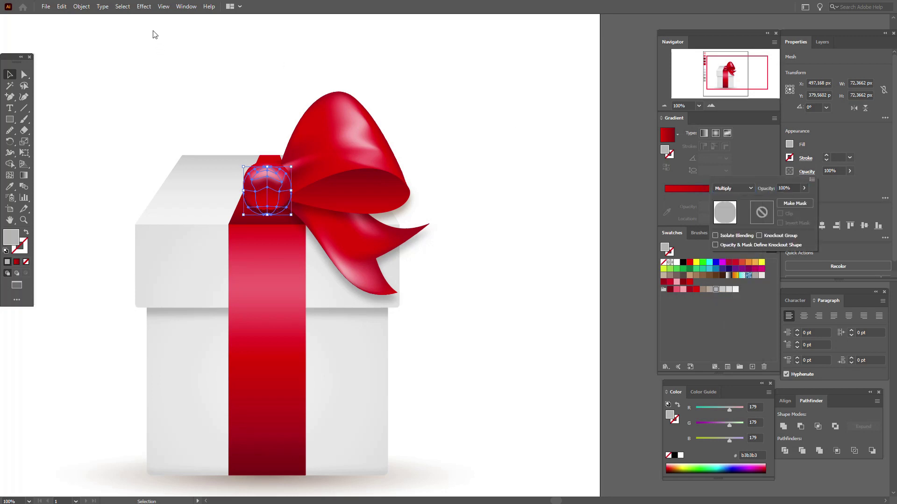
click(144, 7)
Apply a 5-pixel Gaussian Blur to the knot shadow, then check the red knot
click(144, 6)
mouse_move(189, 162)
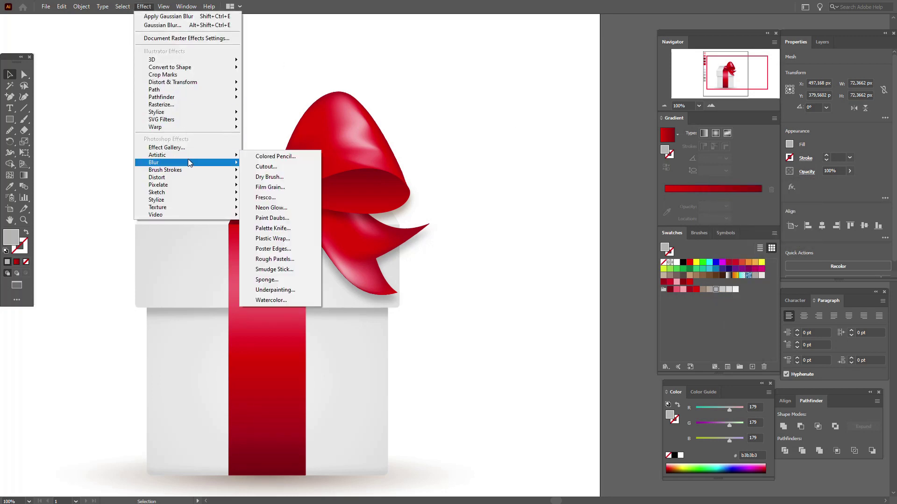
click(270, 164)
click(577, 248)
click(575, 245)
click(268, 213)
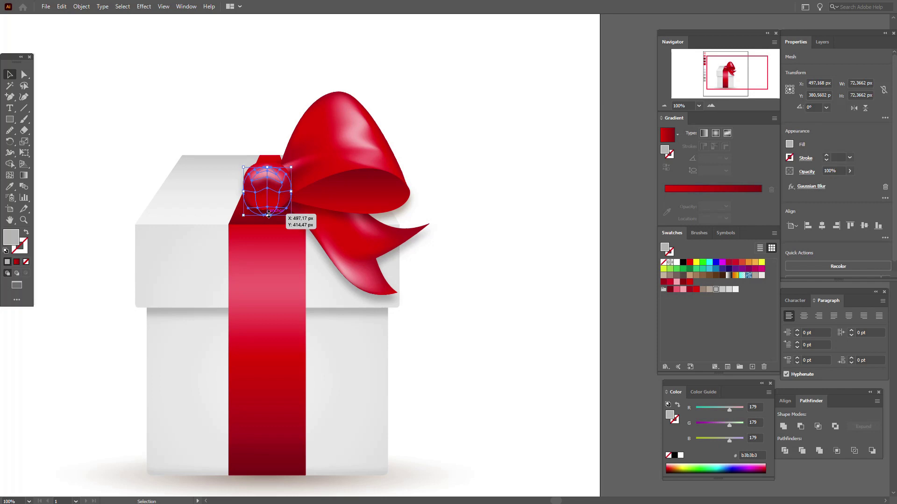
click(443, 189)
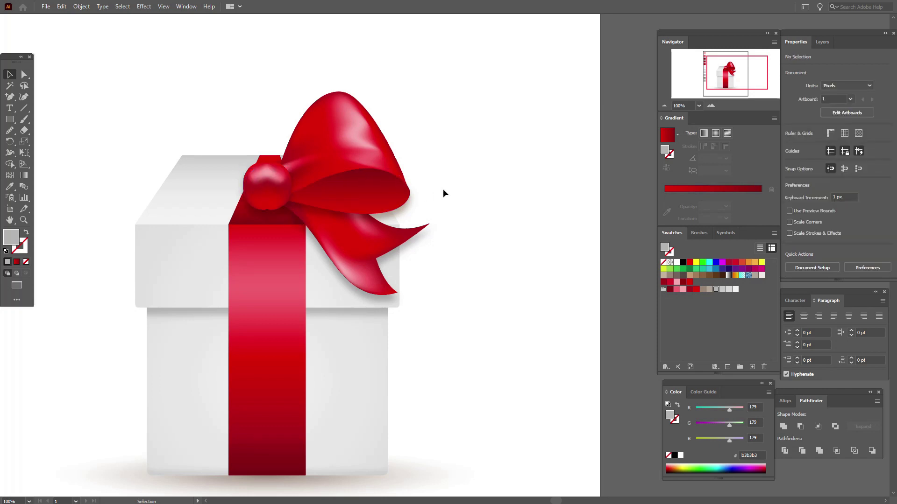
click(346, 159)
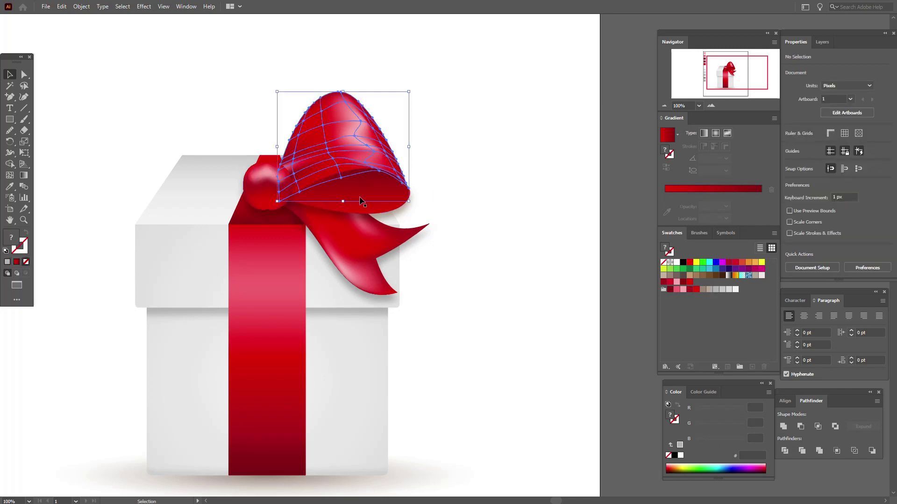
Group the lower loop, knot and tail into one bow half, shifting them slightly
shift+click(360, 243)
drag(360, 243, 343, 280)
right_click(385, 256)
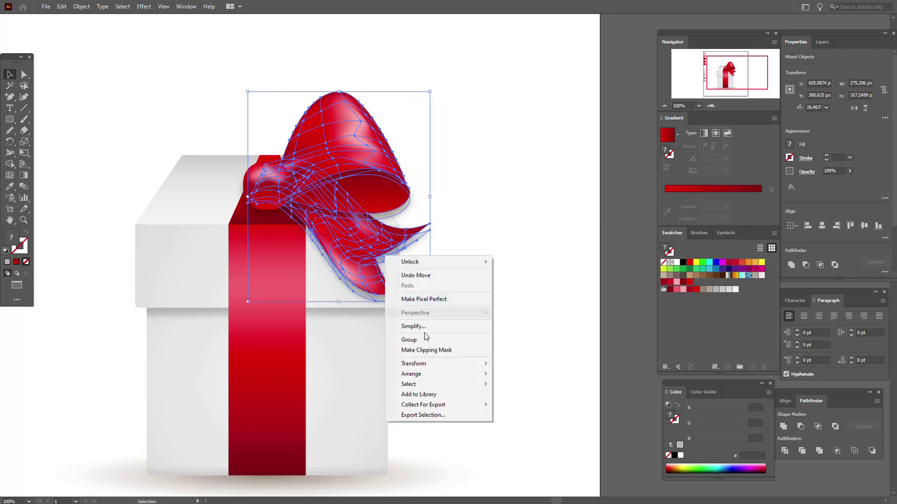
click(430, 347)
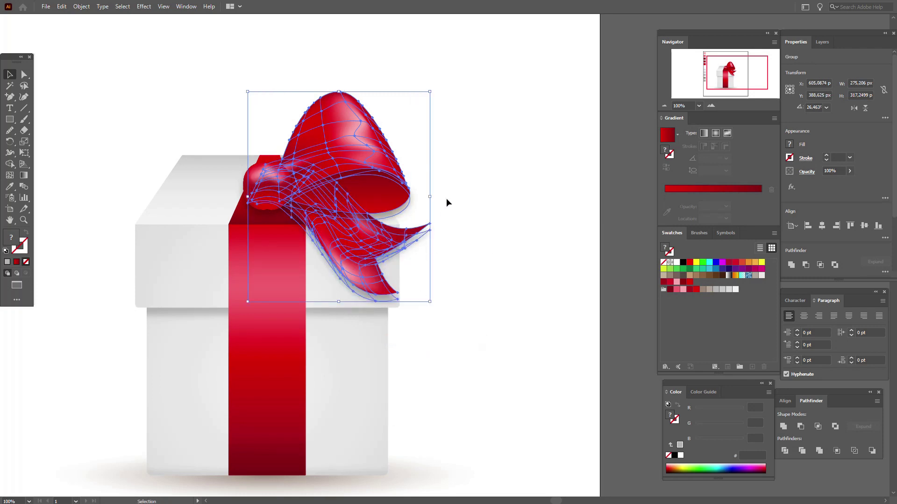
Reflect a copy of the bow half and move it to the box's left side
right_click(373, 202)
mouse_move(448, 306)
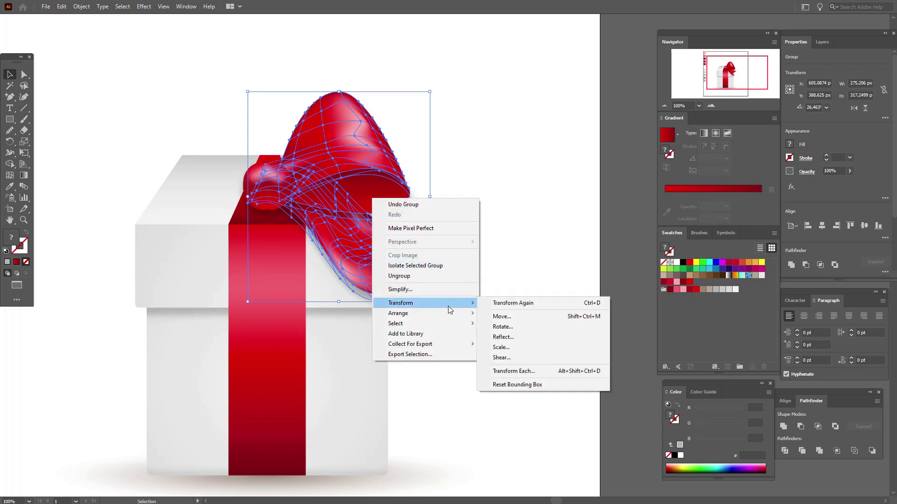
click(506, 337)
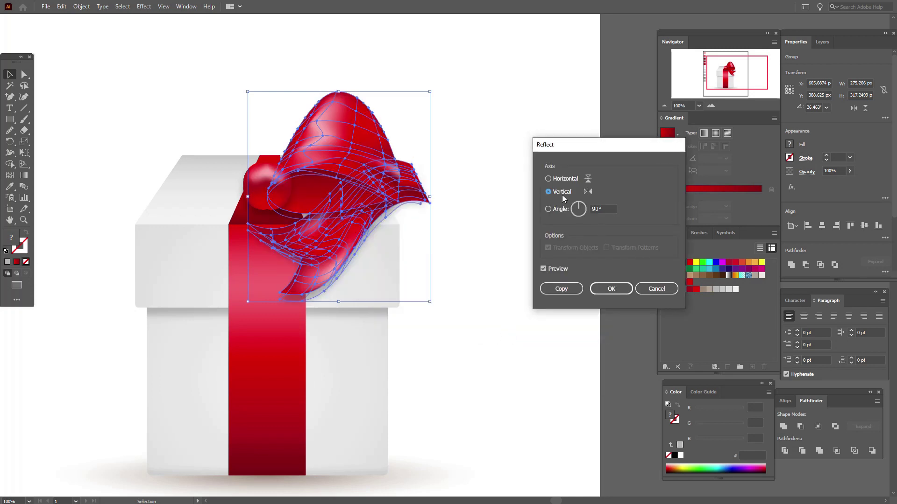
click(561, 289)
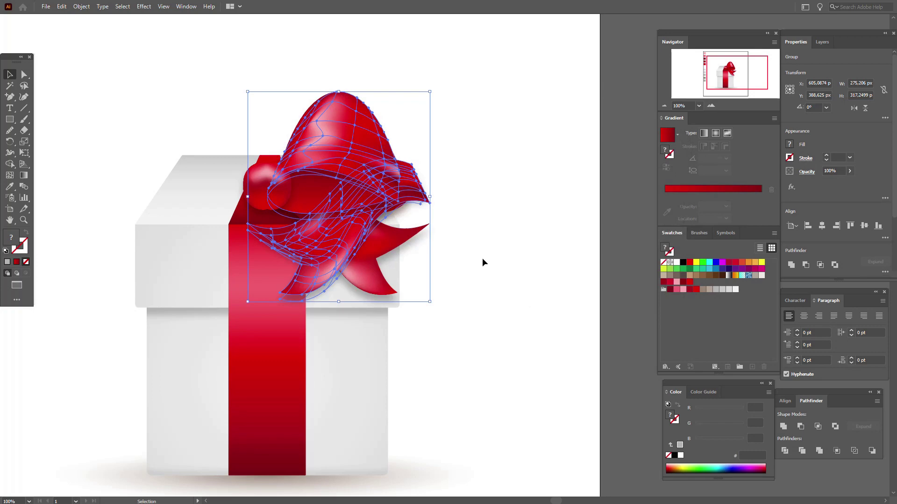
drag(342, 181, 230, 186)
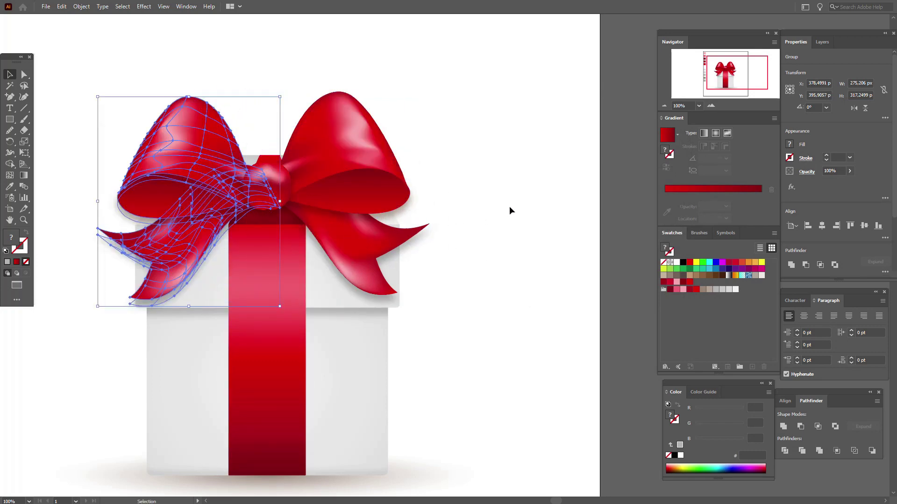
Nudge the left bow half about 6 px right and top-align both bow halves
key(Right)
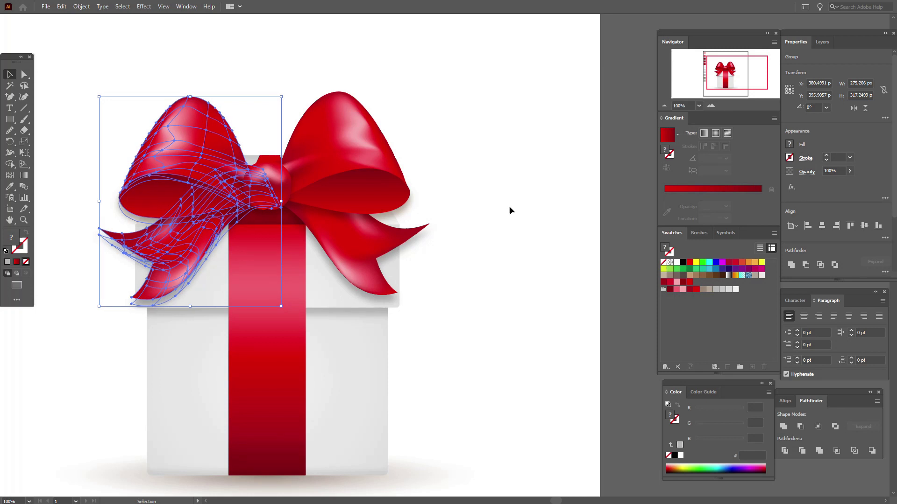
click(503, 164)
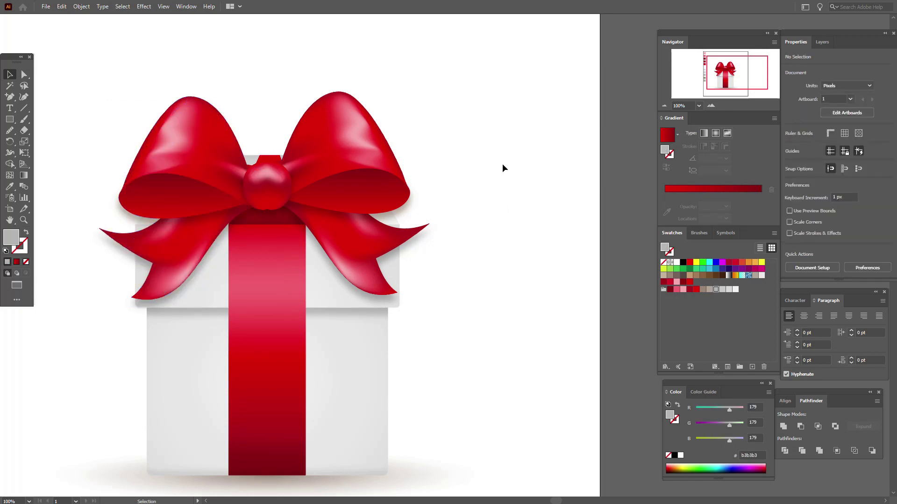
click(198, 153)
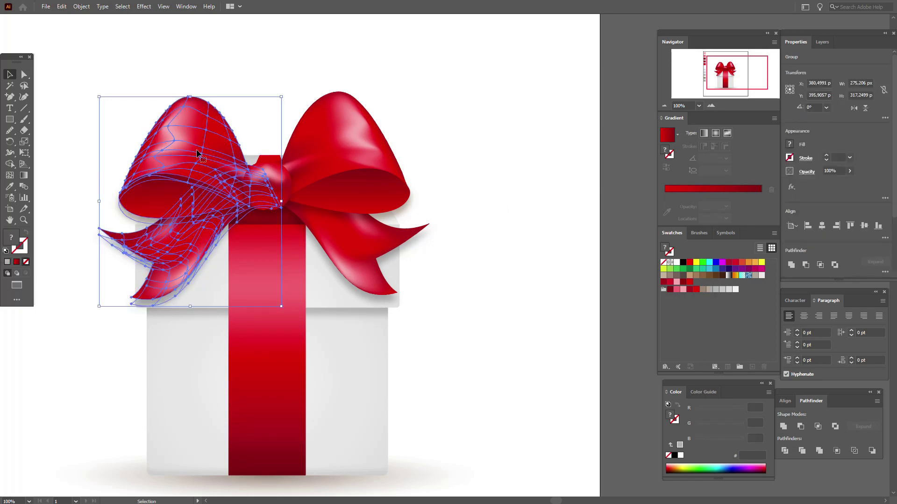
key(Right)
key(Right)
key(Right)
key(Right)
click(346, 141)
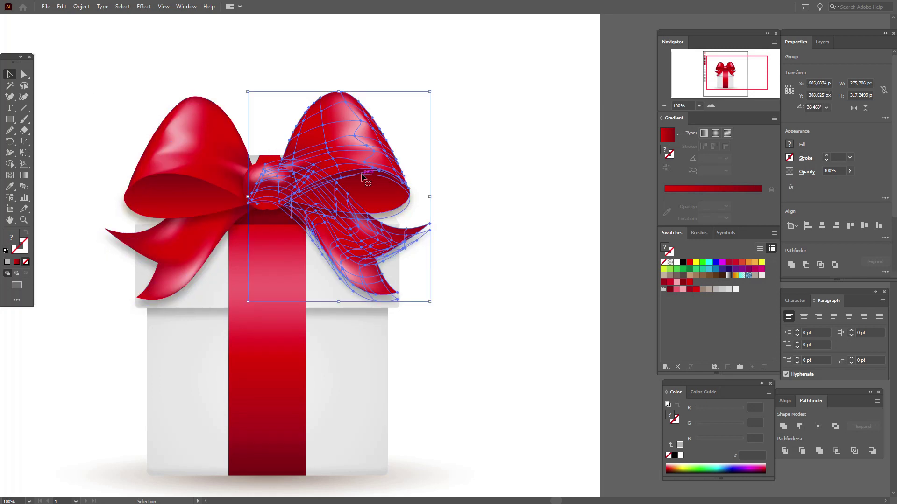
shift+click(193, 171)
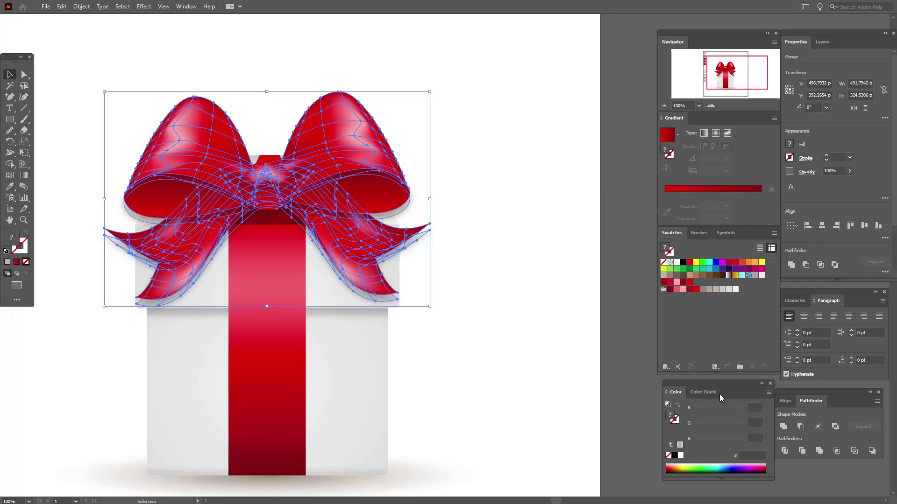
key(shift+F7)
click(840, 426)
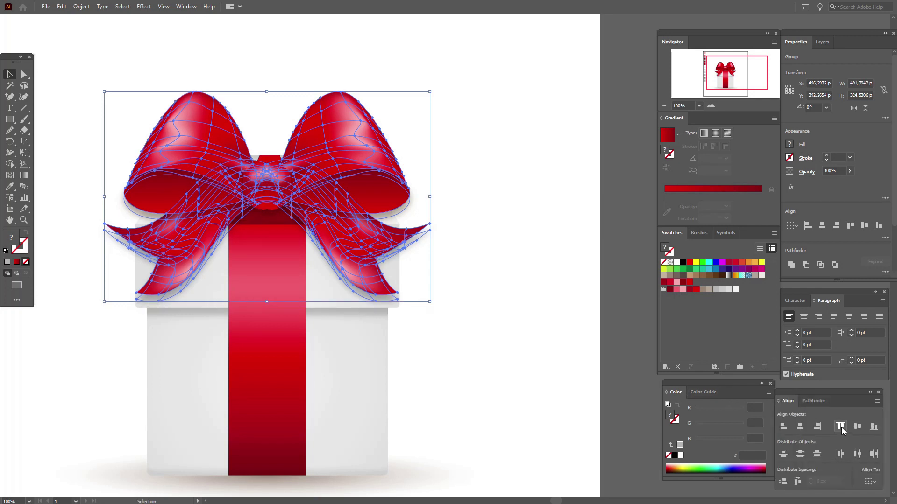
click(577, 288)
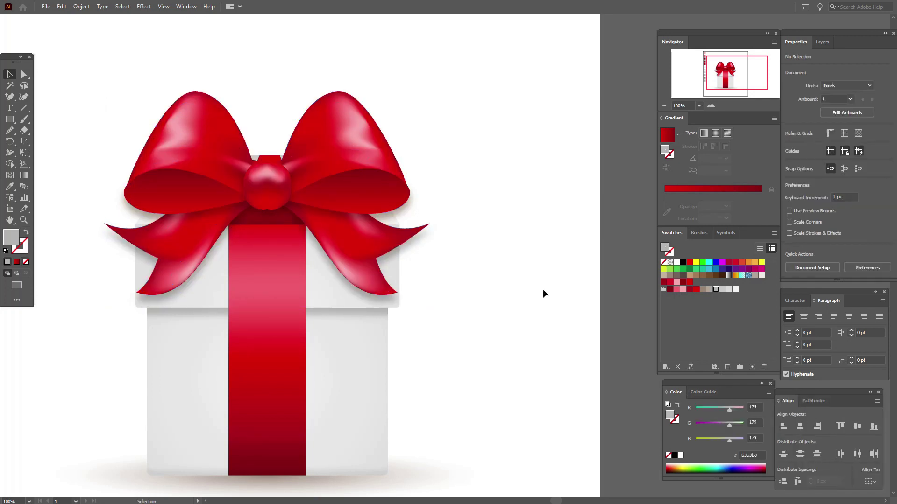
Resize the central knot to about 67.6 × 76 px at 150% zoom and raise it 3 px
click(9, 501)
text(65)
key(Return)
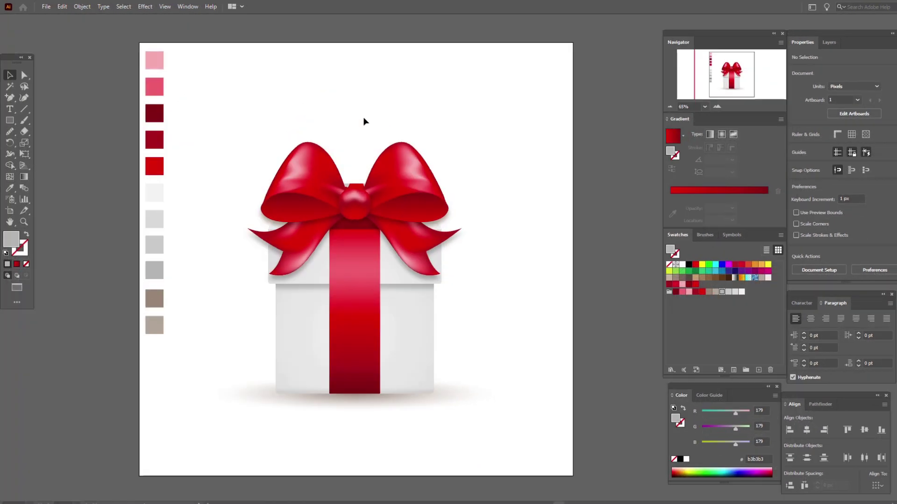
click(352, 208)
click(24, 220)
key(ctrl+=)
key(ctrl+=)
key(ctrl+=)
key(v)
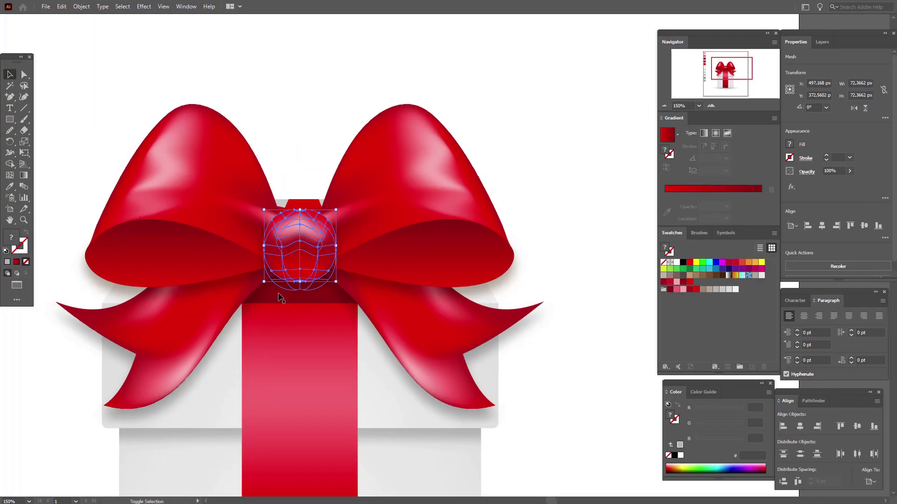
drag(300, 282, 300, 290)
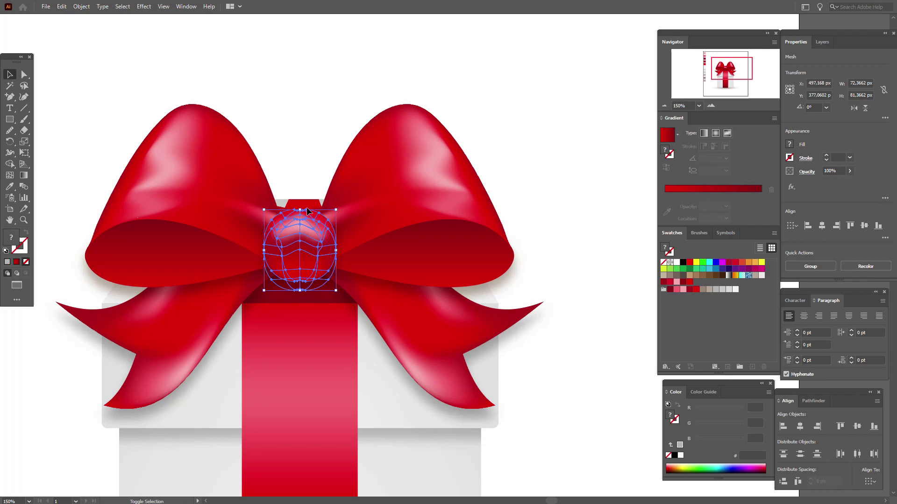
drag(302, 209, 303, 215)
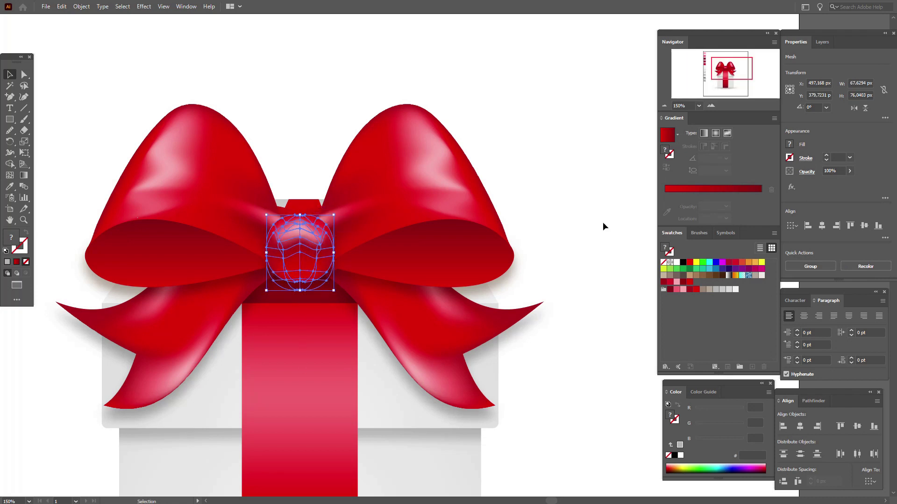
key(Up)
key(Up)
key(Up)
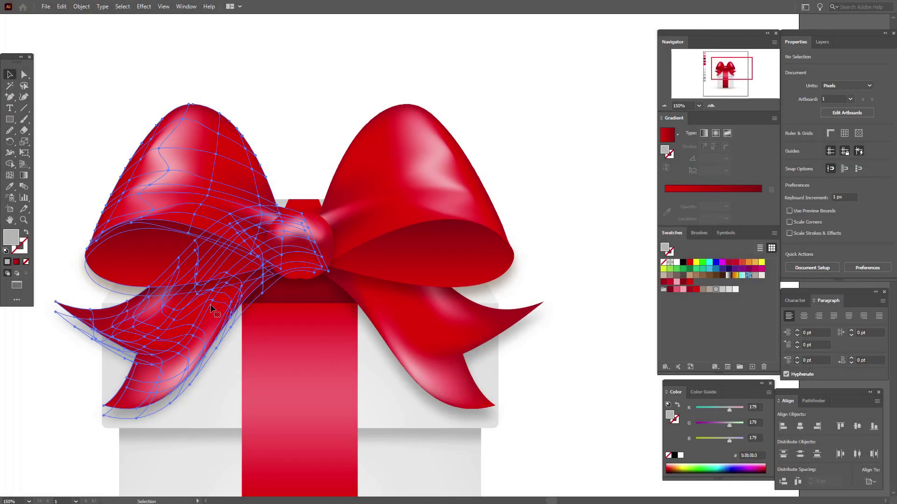
click(211, 304)
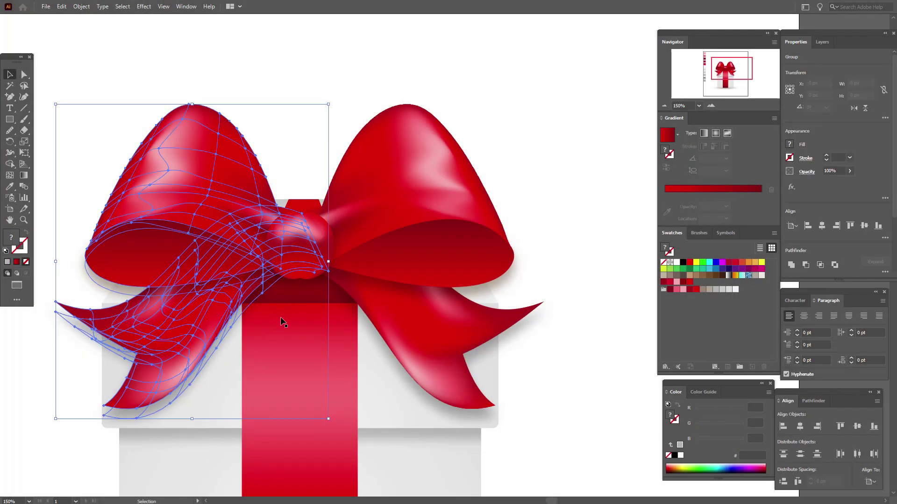
Ungroup the left bow half, then rotate the lower-left ribbon tail and move it down-left
right_click(284, 281)
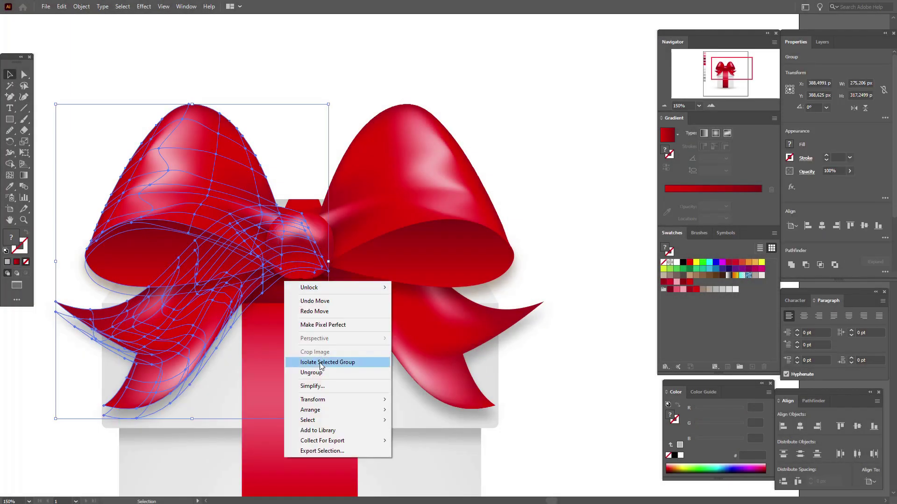
click(321, 370)
click(190, 316)
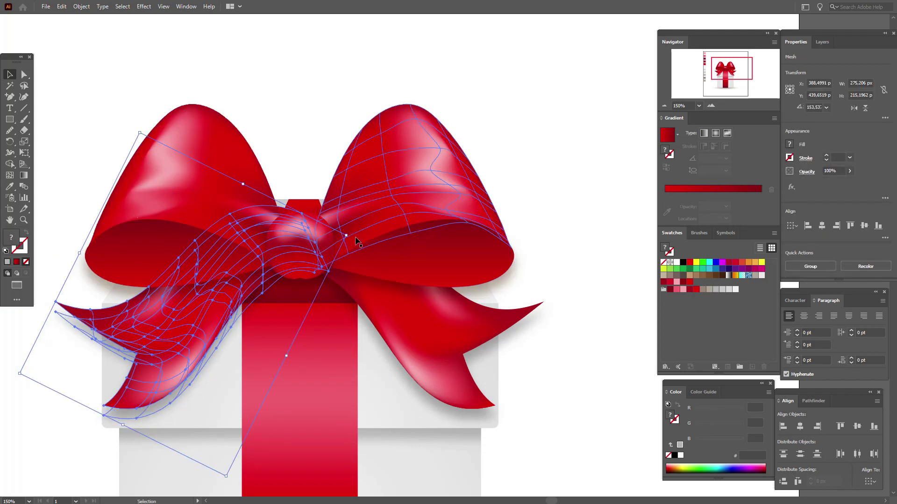
mouse_move(351, 236)
mouse_down()
mouse_move(370, 231)
mouse_move(351, 227)
mouse_up()
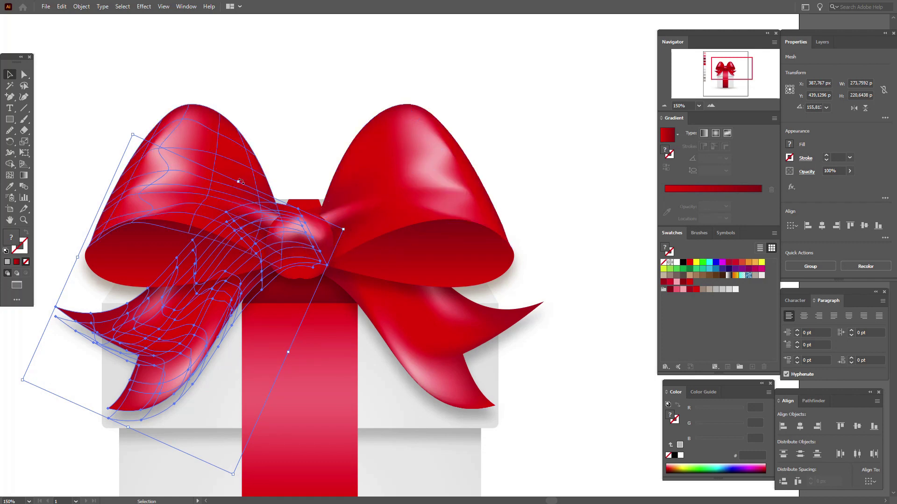
mouse_move(204, 303)
mouse_down()
mouse_move(205, 312)
mouse_move(188, 310)
mouse_up()
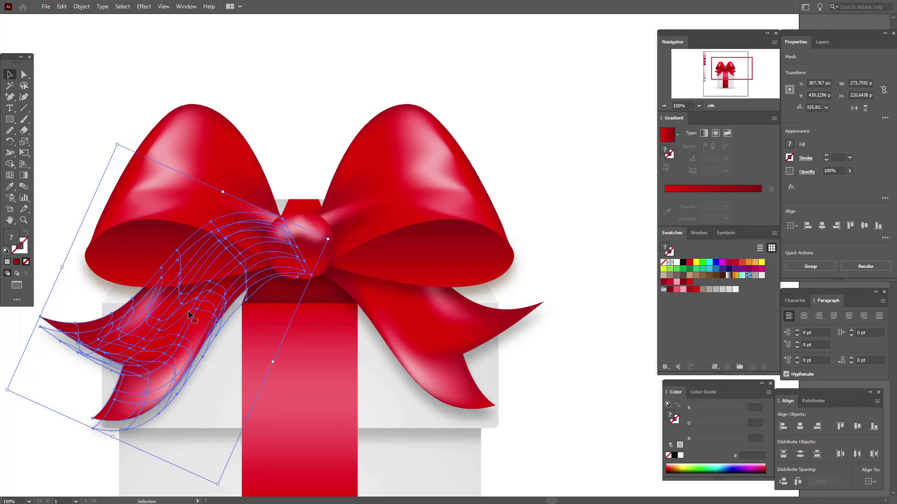
Ungroup the right bow half, then move and slightly rotate the lower-right ribbon tail
click(404, 326)
right_click(402, 330)
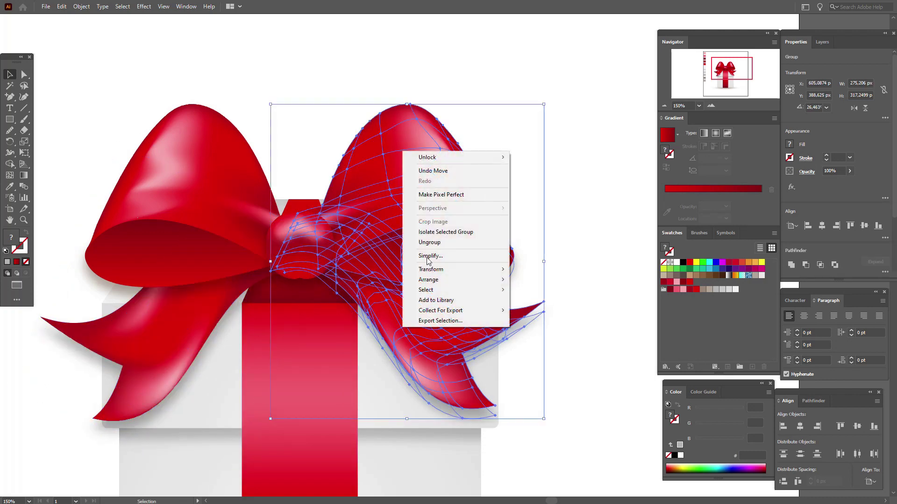
click(432, 231)
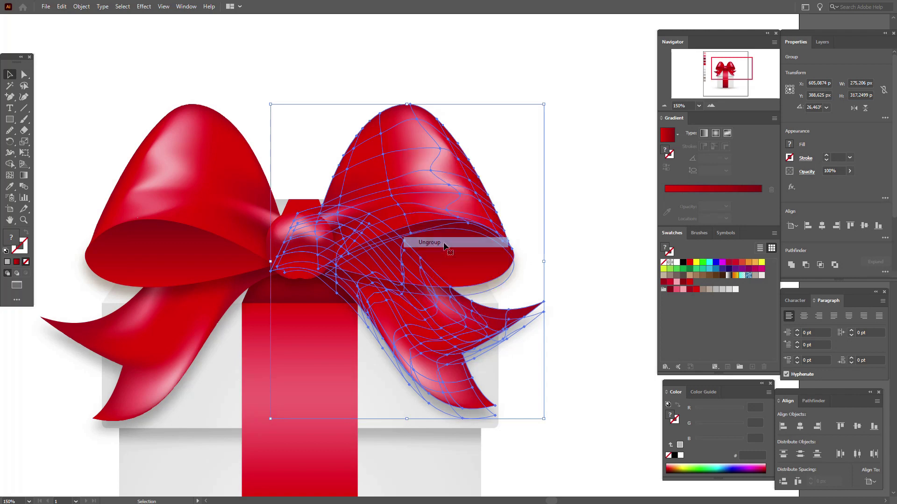
click(442, 348)
drag(404, 336, 409, 351)
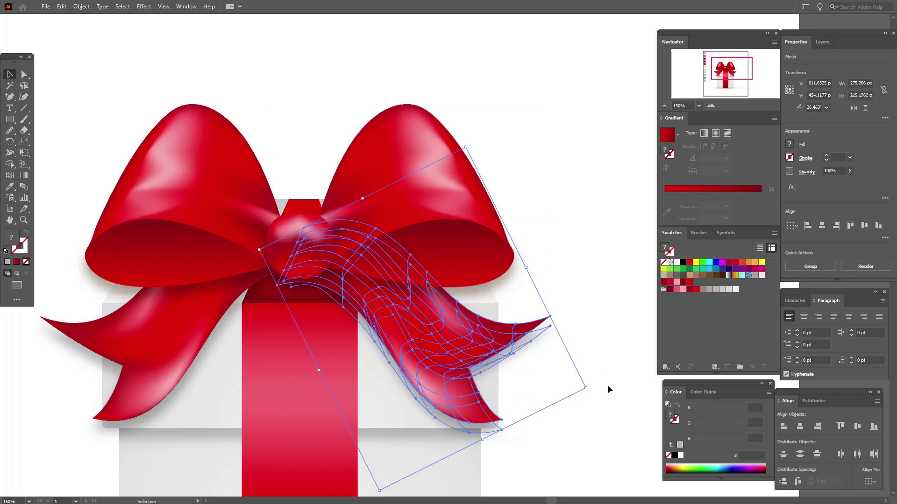
drag(590, 391, 583, 402)
drag(452, 346, 463, 348)
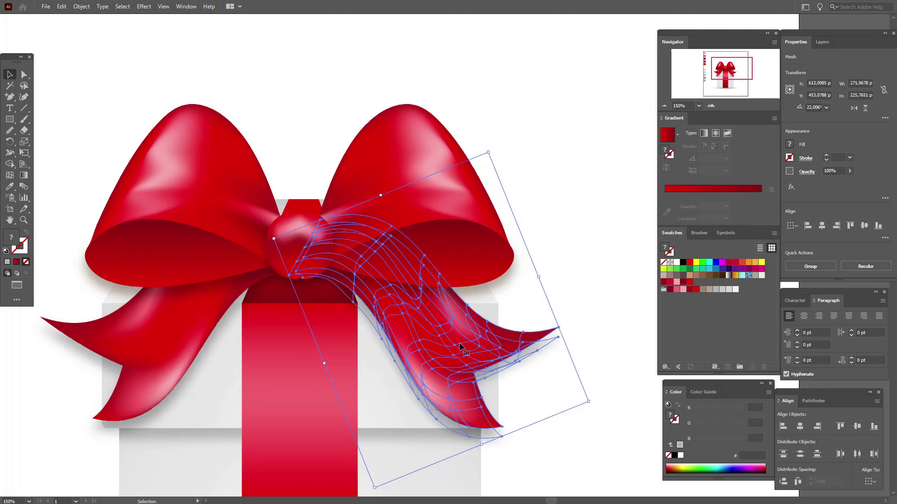
click(599, 346)
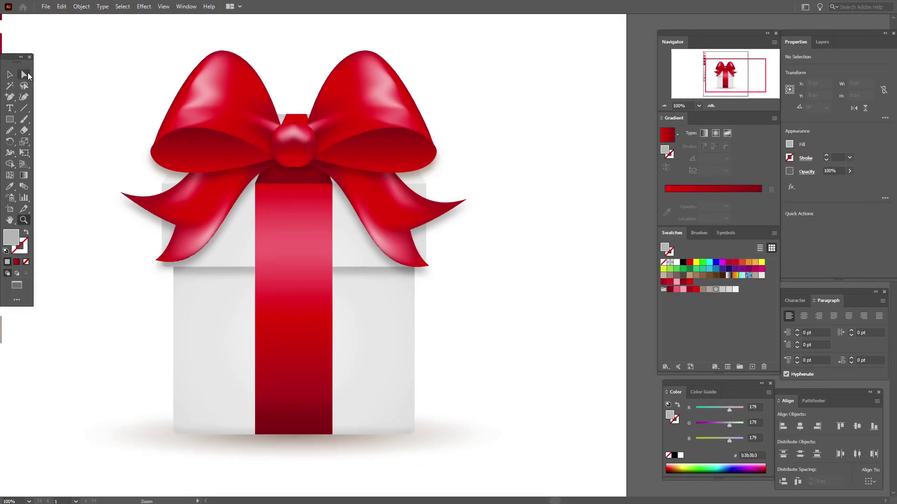
Tint a mesh point on each ribbon tail dark red (140, 14, 14), then pan the view
key(a)
click(180, 200)
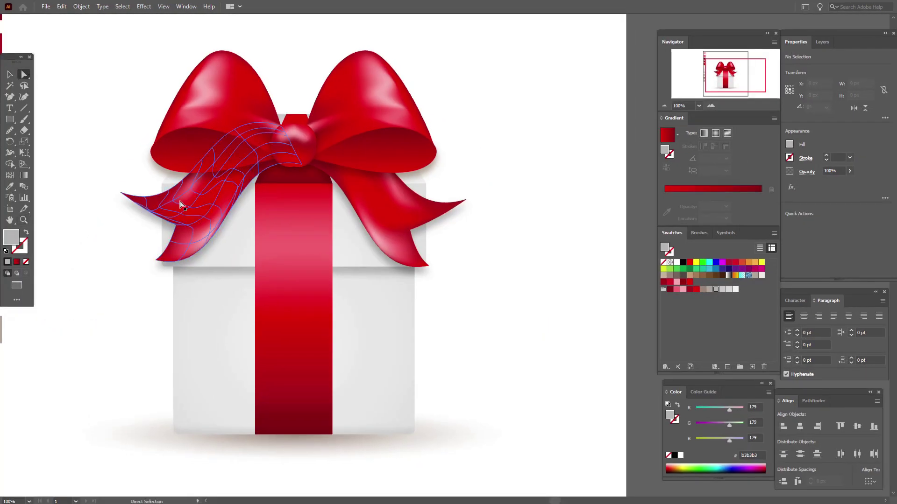
click(187, 208)
drag(676, 291, 229, 224)
click(396, 248)
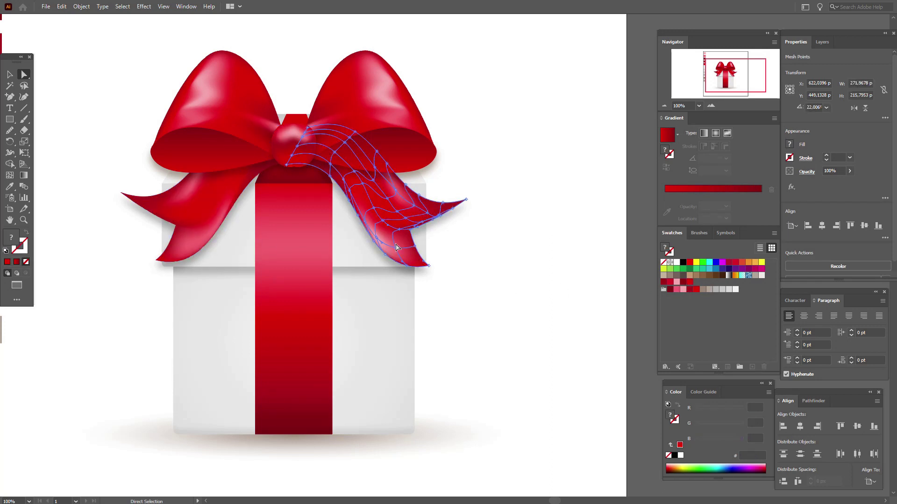
drag(677, 291, 376, 237)
click(481, 257)
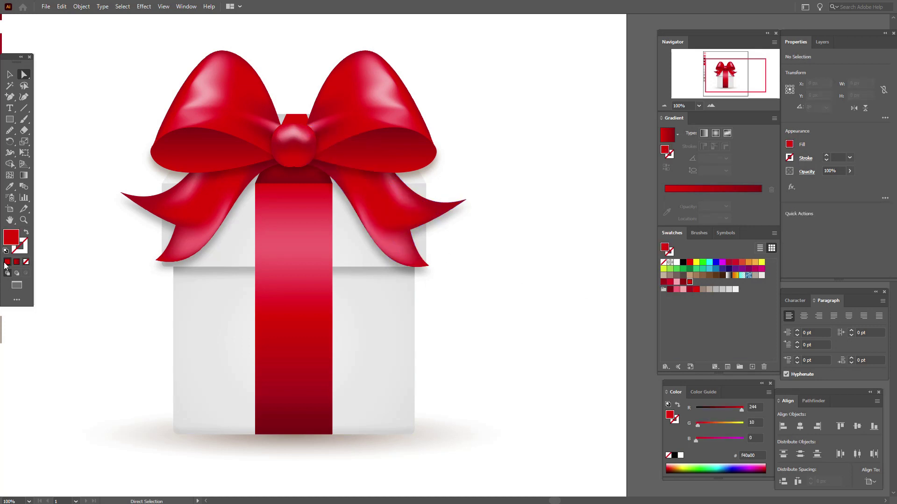
click(9, 220)
drag(332, 257, 324, 311)
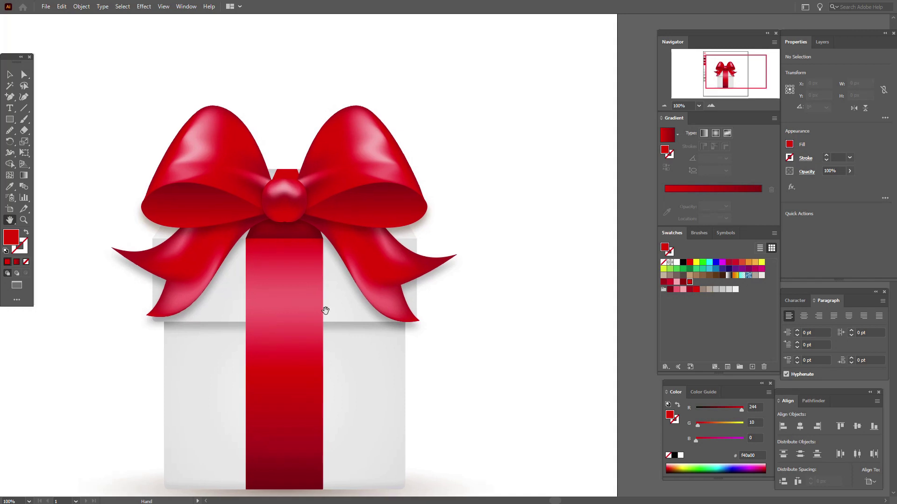
click(9, 74)
Reflect a copy of the left bow loop to the right and group the right loop pieces
click(163, 187)
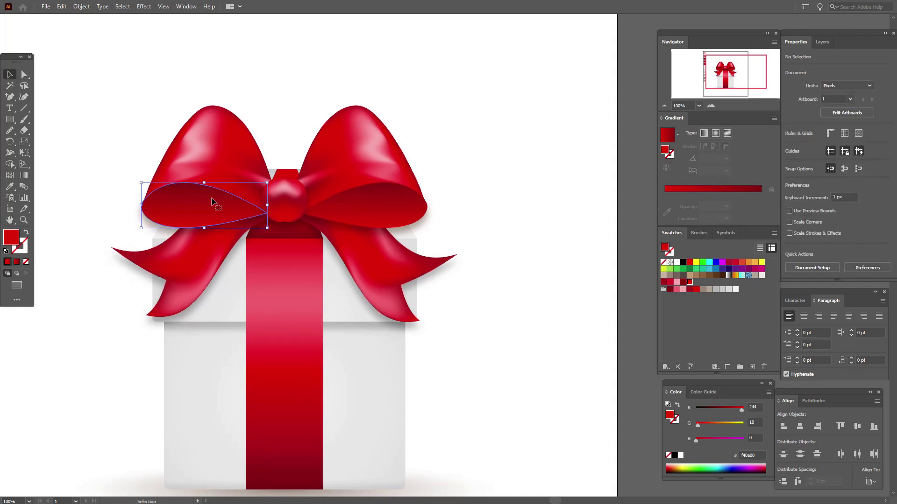
right_click(235, 174)
click(281, 243)
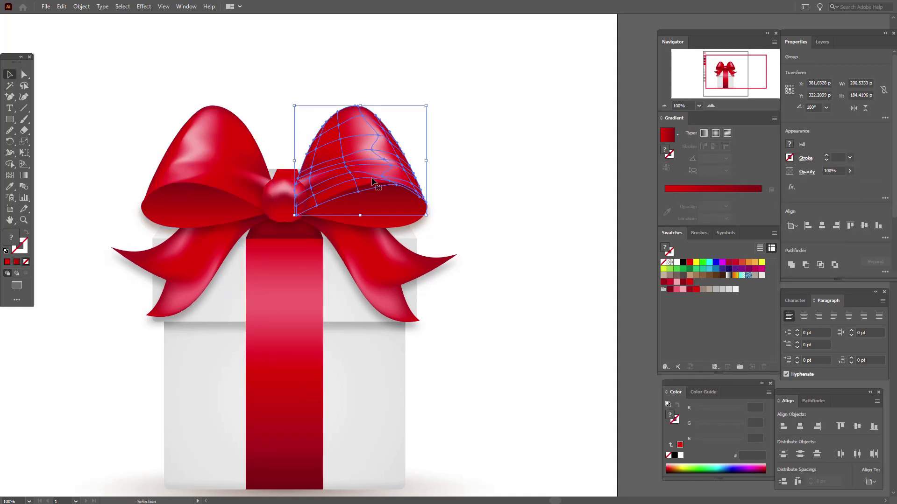
right_click(380, 209)
click(426, 276)
Tilt both bow loops slightly, nudge them down, and top-align them
click(194, 178)
drag(281, 232, 286, 224)
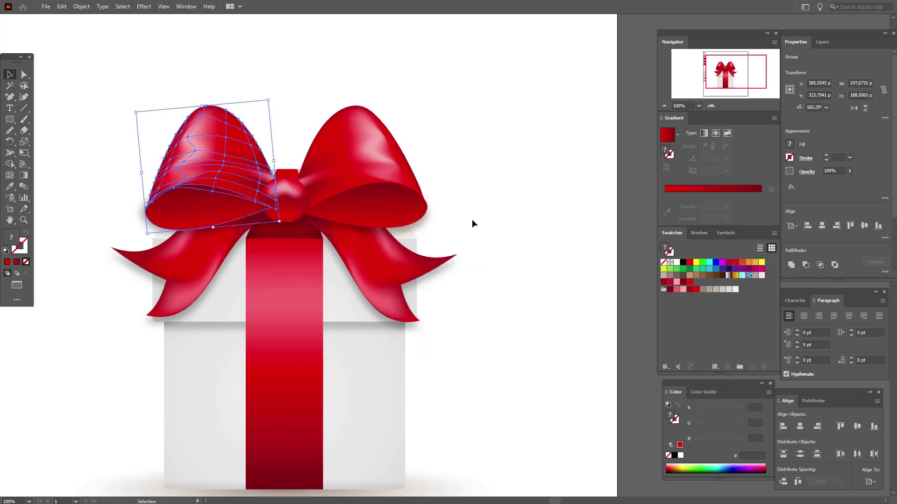
key(Down)
key(Down)
key(Down)
key(Down)
key(Down)
key(Down)
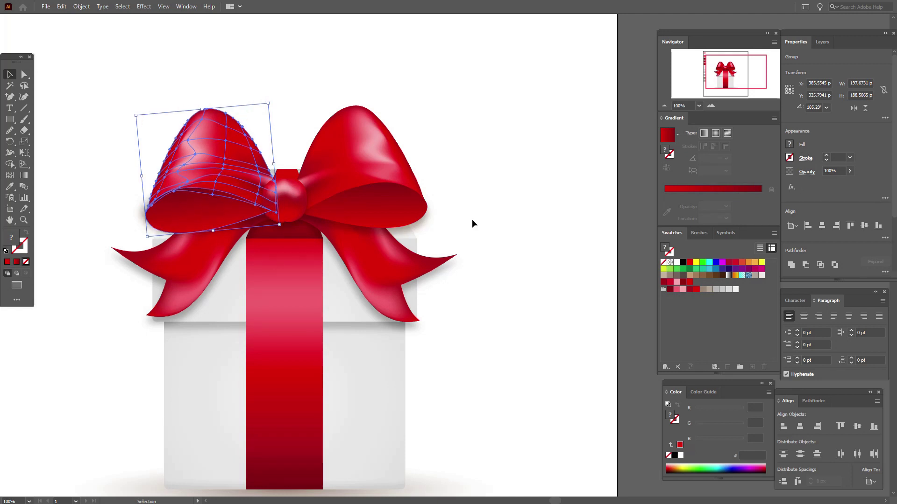
click(356, 206)
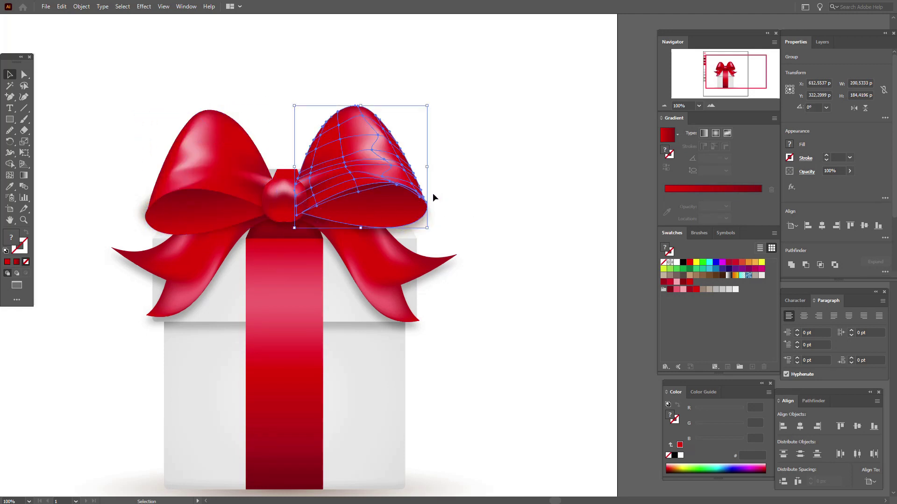
drag(433, 167, 430, 175)
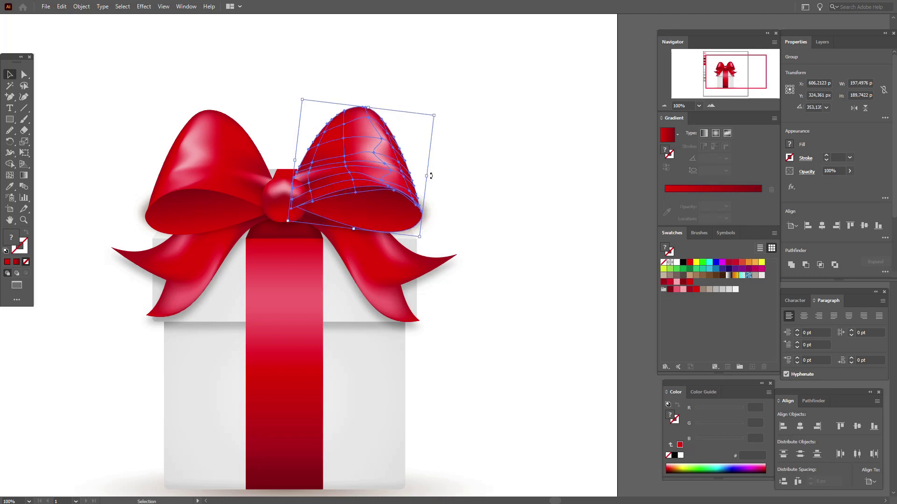
key(Down)
key(Down)
key(Down)
key(Down)
key(Down)
key(Down)
key(Down)
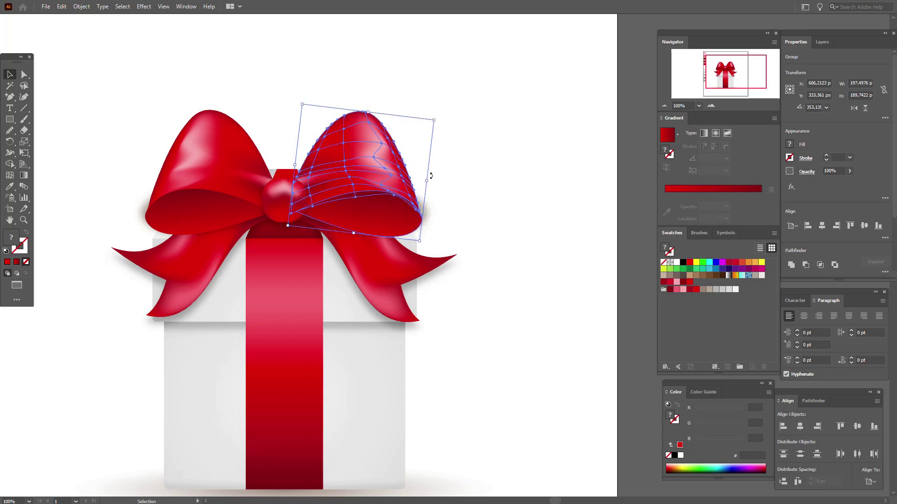
key(Down)
key(Down)
key(Down)
shift+click(241, 189)
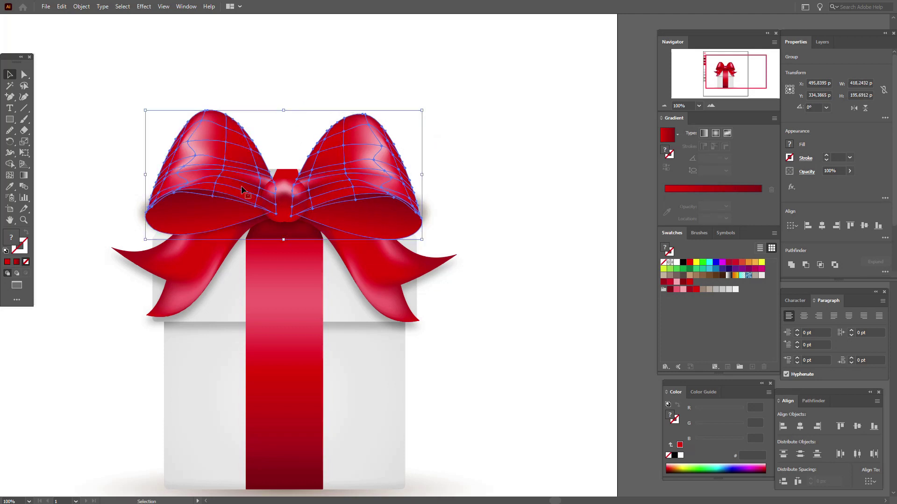
click(841, 427)
click(530, 324)
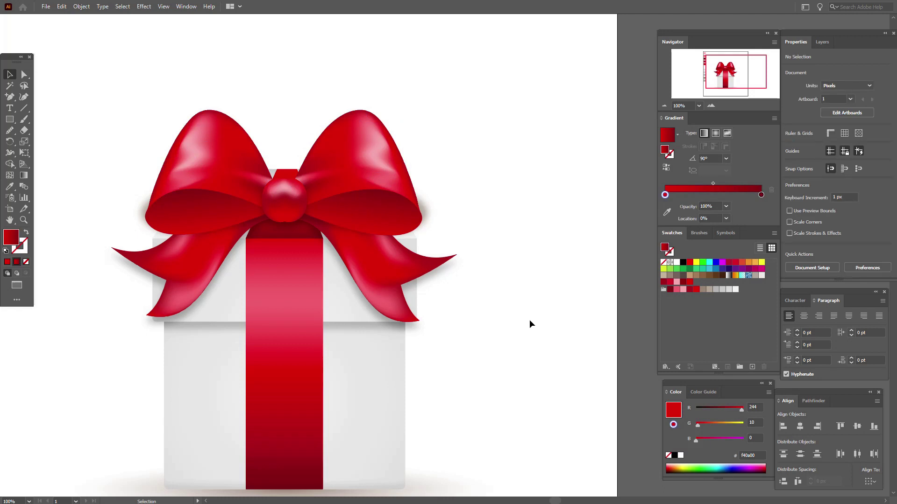
Select the knot, loops and tails and nudge the whole bow two steps right
click(285, 217)
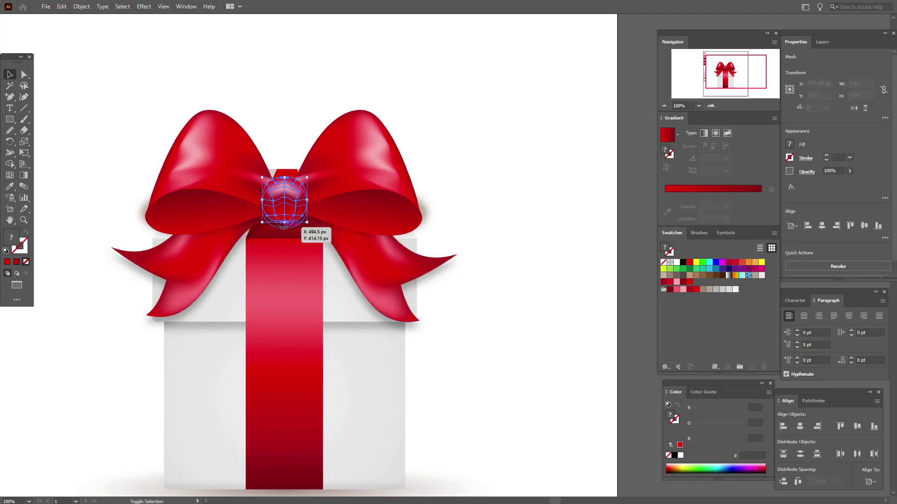
shift+click(210, 196)
shift+click(370, 206)
shift+click(380, 261)
shift+click(197, 265)
shift+click(216, 291)
shift+click(363, 308)
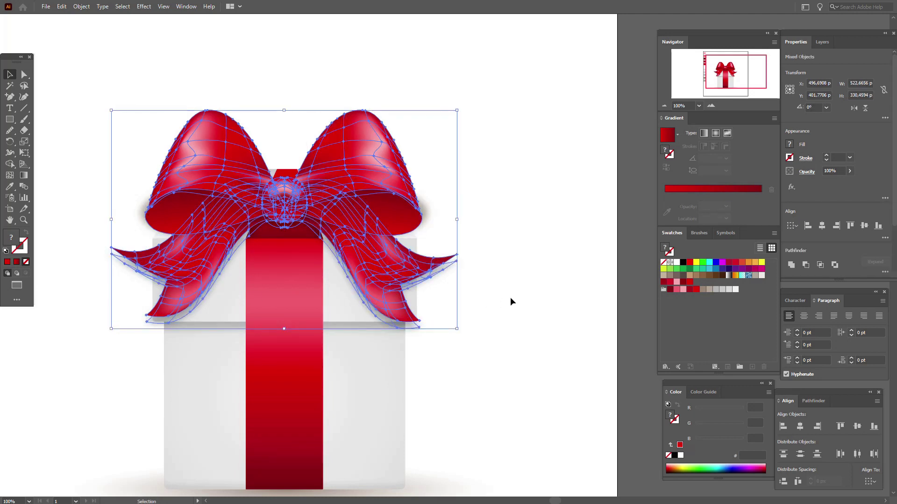
key(Right)
key(Right)
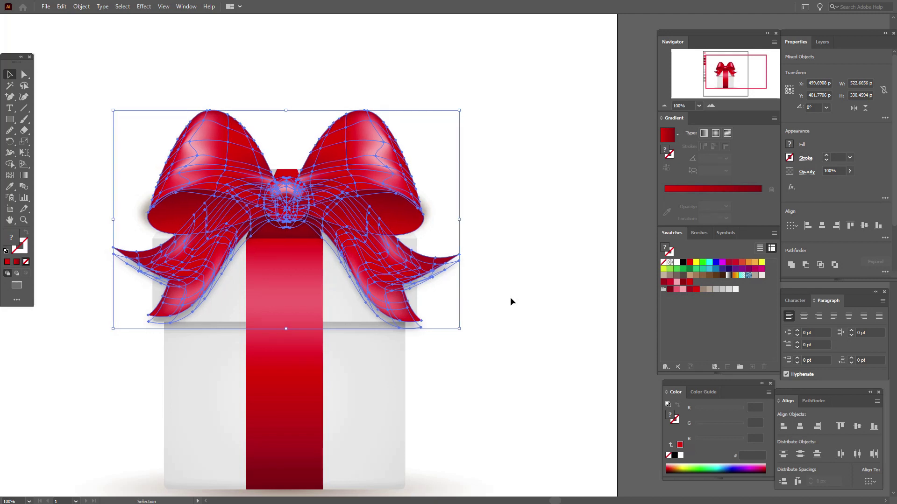
key(Right)
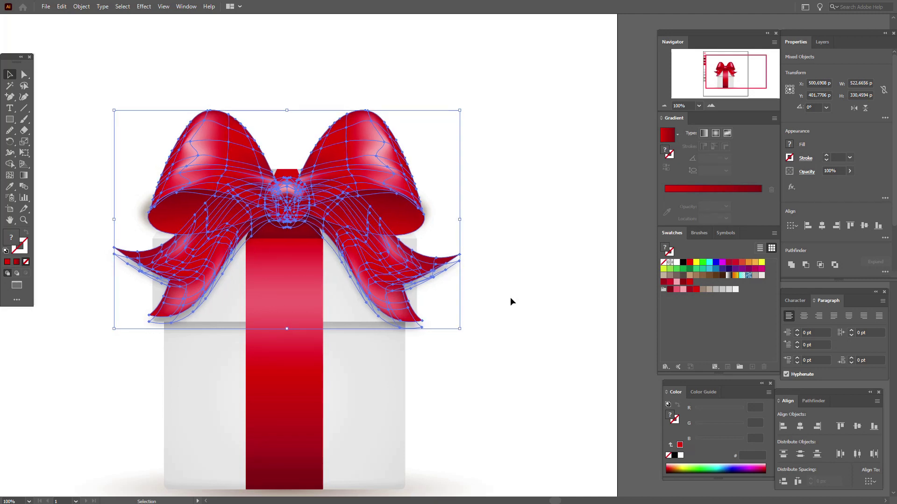
click(467, 346)
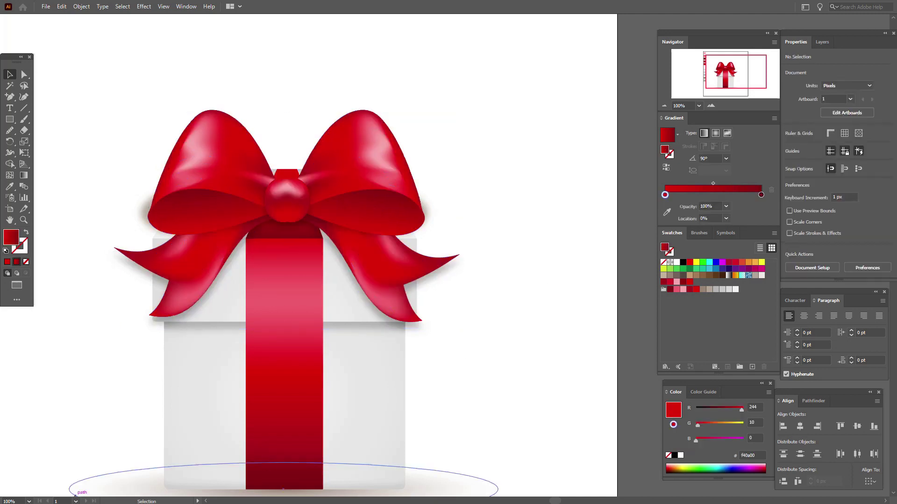
double_click(10, 219)
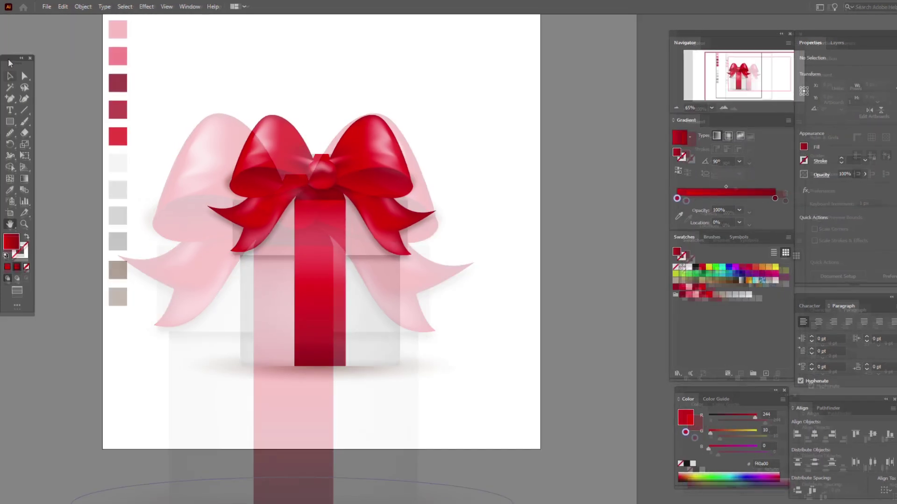
Nudge the blurred bow-loop shadow right and down, rotate it to match the tilted loop, and fine-nudge it into place
click(10, 74)
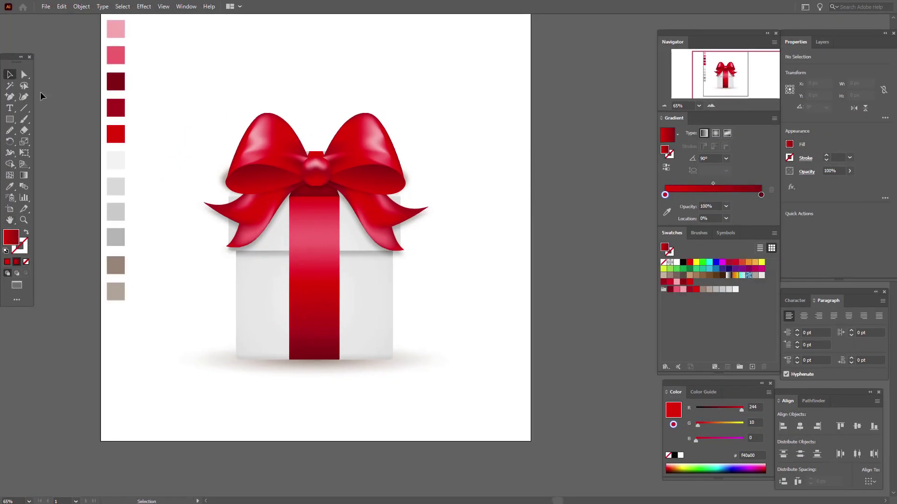
click(223, 181)
key(Right)
key(Right)
key(Right)
key(Right)
key(Right)
key(Right)
key(Right)
key(Down)
key(Down)
key(Down)
key(Down)
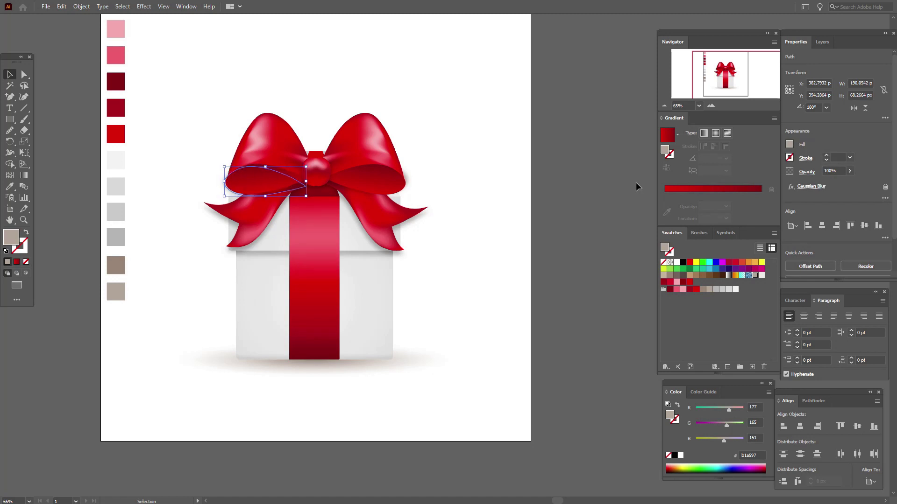
click(311, 199)
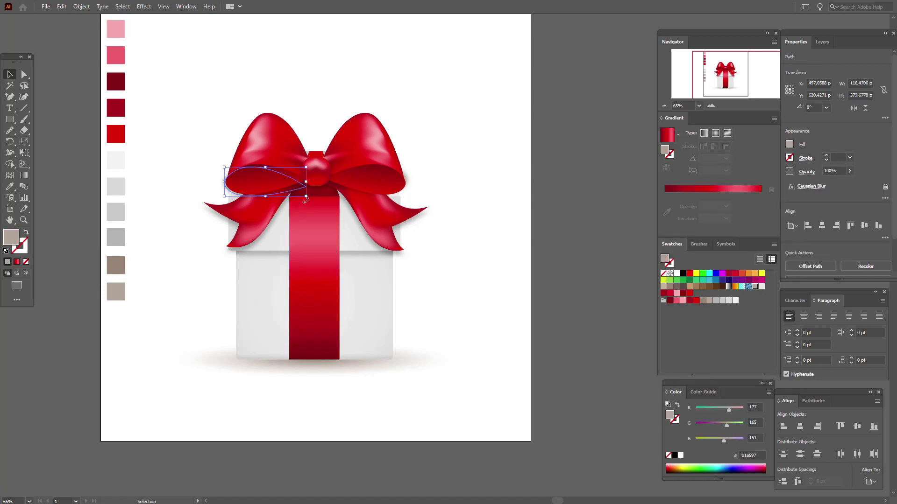
drag(310, 196, 411, 191)
key(Down)
key(Down)
key(Down)
key(Down)
key(Down)
key(Down)
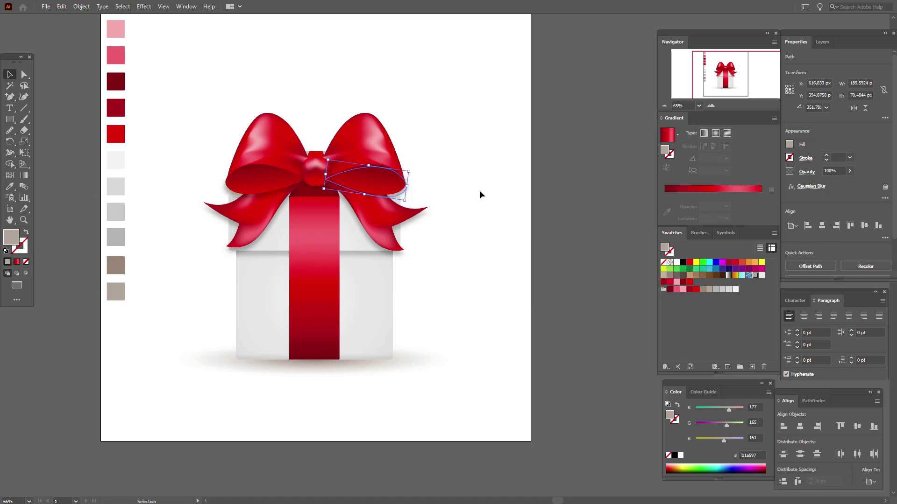
key(Left)
click(480, 195)
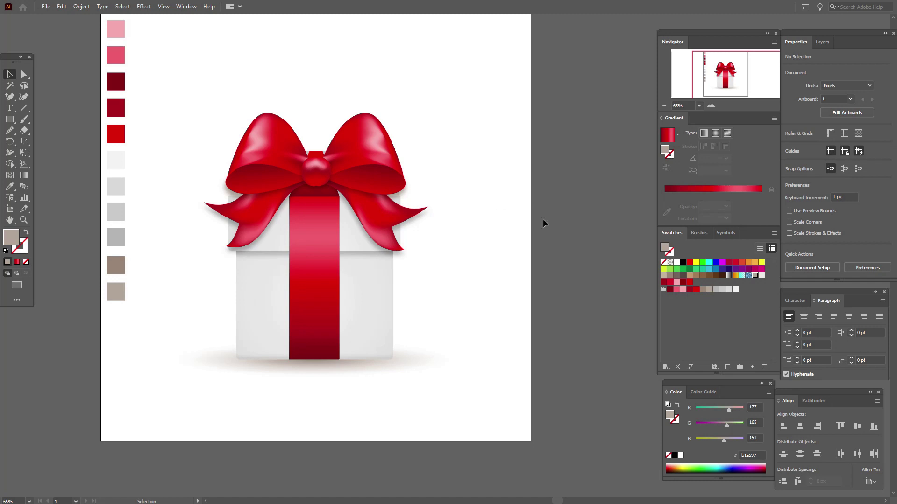
Sample the brown #998675 colour and draw a large square, about 806 px, over the gift
click(10, 220)
drag(383, 243, 392, 260)
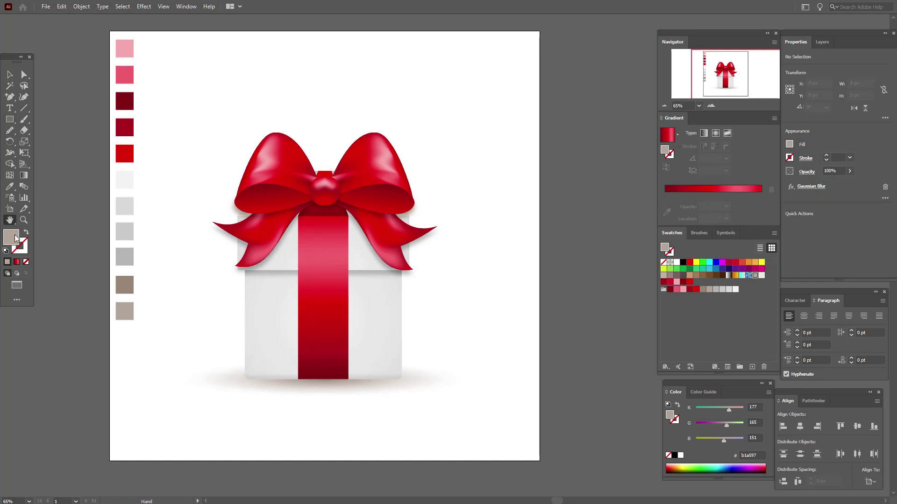
click(9, 186)
click(125, 285)
click(10, 119)
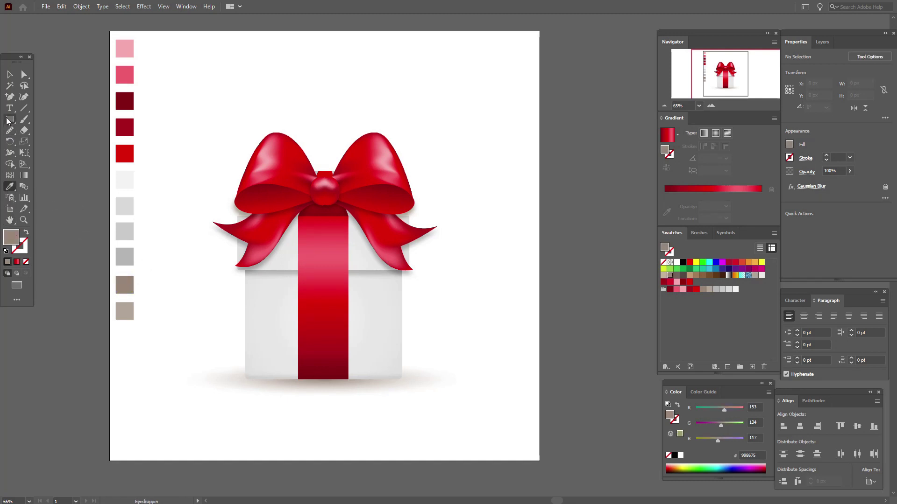
drag(167, 84, 473, 430)
Send the brown square behind the gift box and nudge it left and up to centre it
click(10, 75)
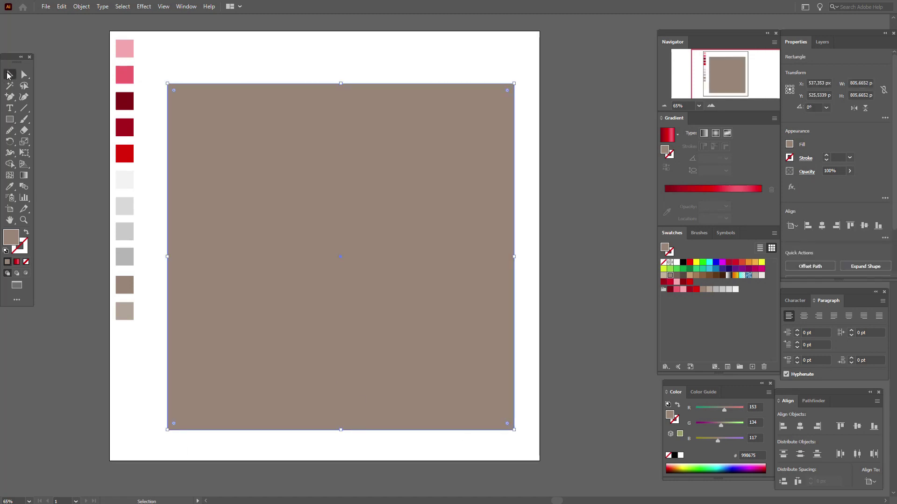
right_click(380, 203)
mouse_move(472, 372)
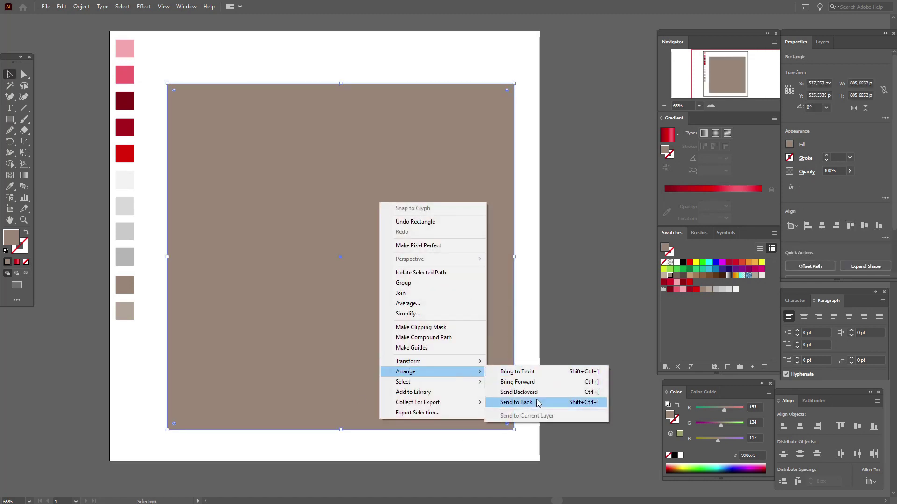
click(517, 403)
key(Left)
key(Left)
key(Left)
key(Left)
key(Left)
key(Left)
key(Left)
key(Left)
key(Left)
key(Left)
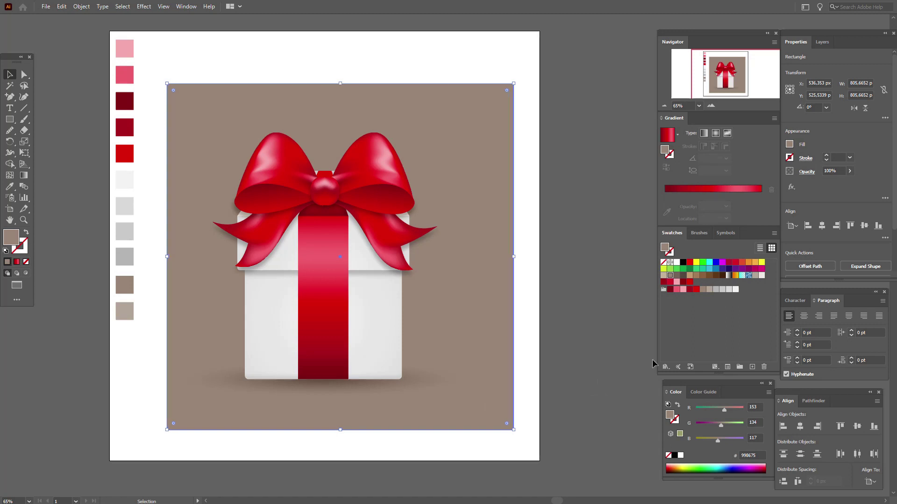
key(Left)
key(Left)
key(Left)
key(Left)
key(Left)
key(Left)
key(Left)
key(Left)
key(Left)
key(Left)
key(Left)
key(Left)
key(Left)
key(Left)
key(Left)
key(Left)
key(Left)
key(Left)
key(Left)
key(Left)
key(Up)
key(Up)
key(Up)
key(Up)
key(Up)
key(Up)
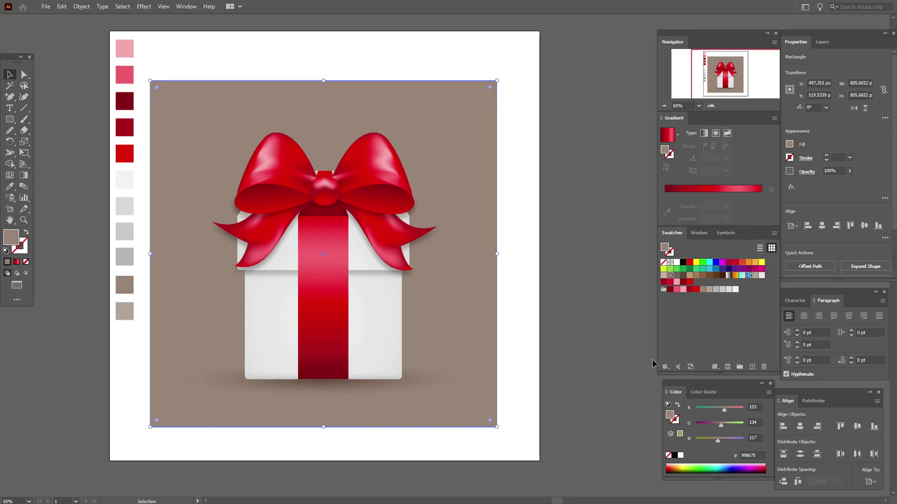
Give the brown background square a radial gradient fill
click(515, 226)
click(483, 232)
click(715, 133)
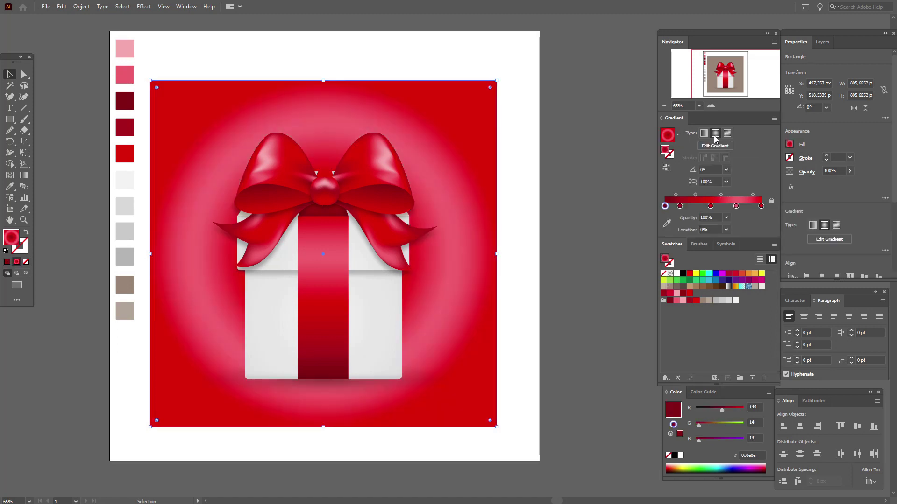
click(730, 287)
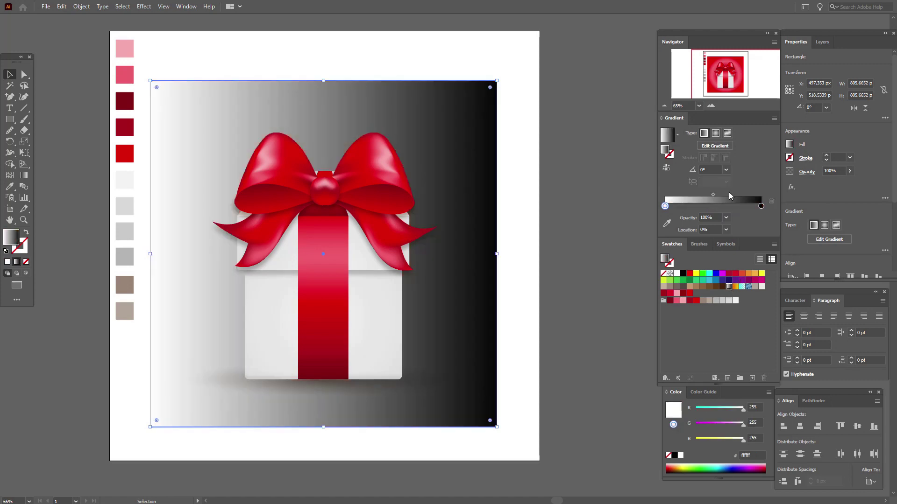
click(715, 133)
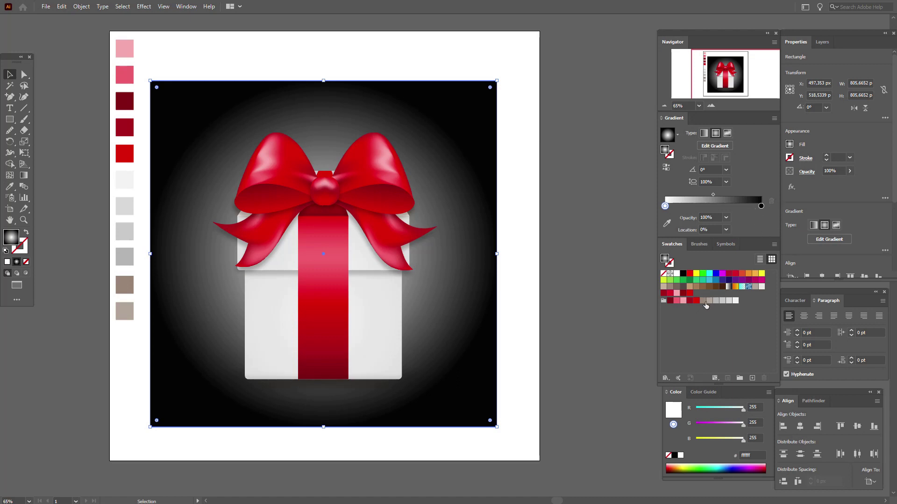
Set the gradient stops to a beige outer colour and a pink #fd6c6b centre
drag(703, 302, 762, 208)
drag(762, 208, 762, 208)
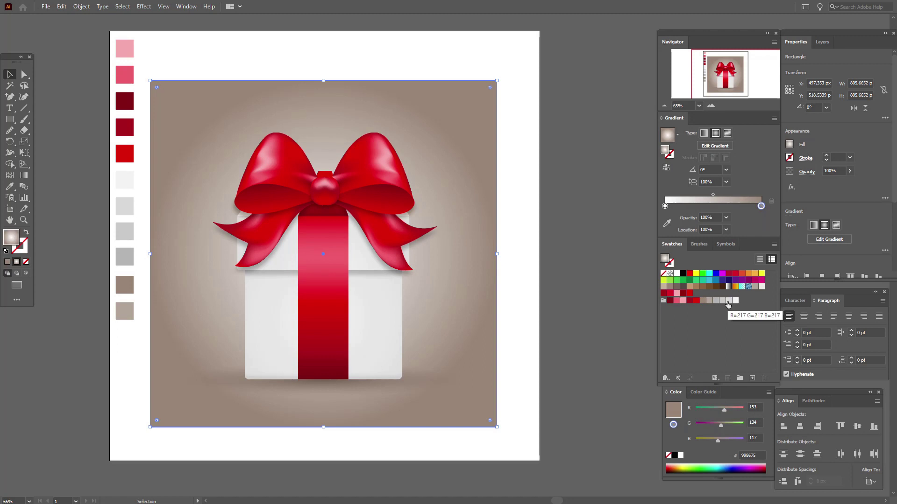
drag(709, 301, 763, 209)
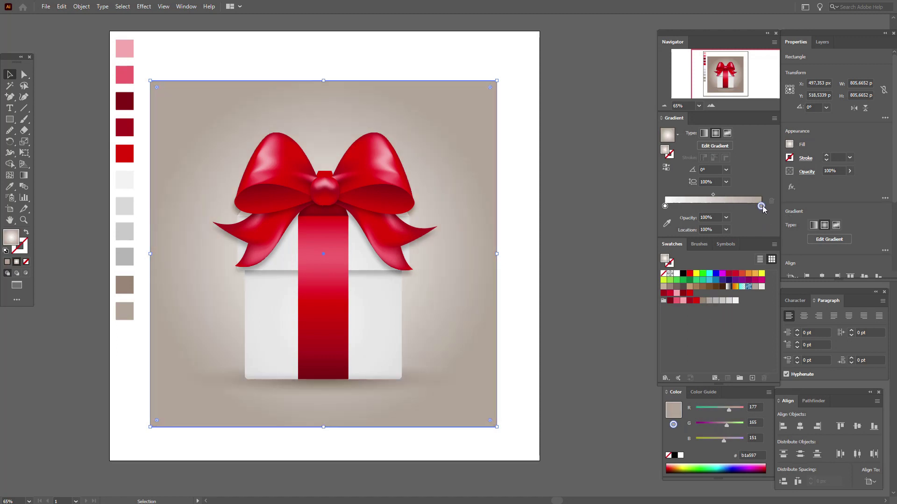
drag(679, 301, 665, 207)
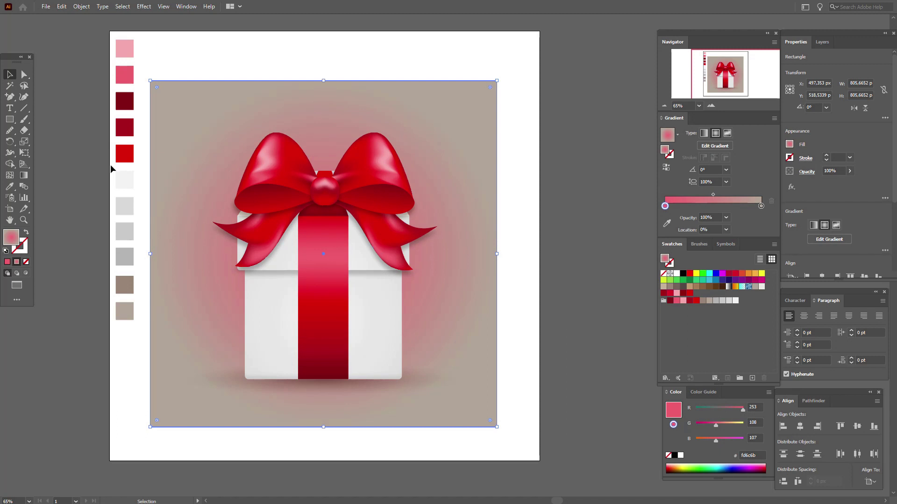
Enlarge the radial gradient's radius and lower its centre onto the gift box
click(24, 175)
drag(150, 254, 118, 256)
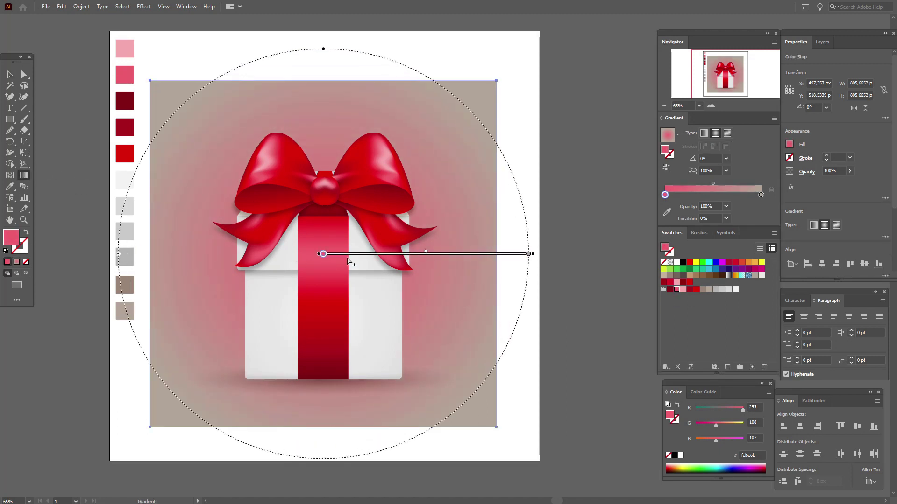
drag(358, 256, 357, 279)
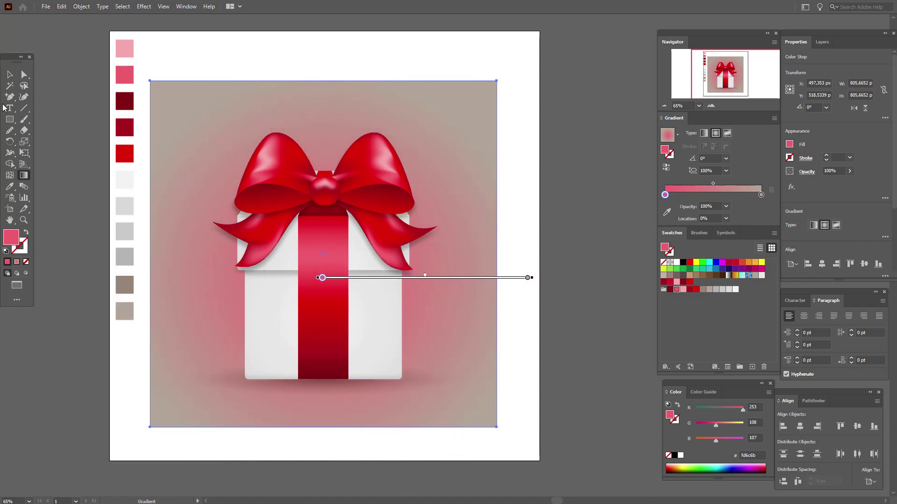
click(11, 79)
click(57, 253)
click(10, 220)
drag(225, 232, 252, 233)
key(v)
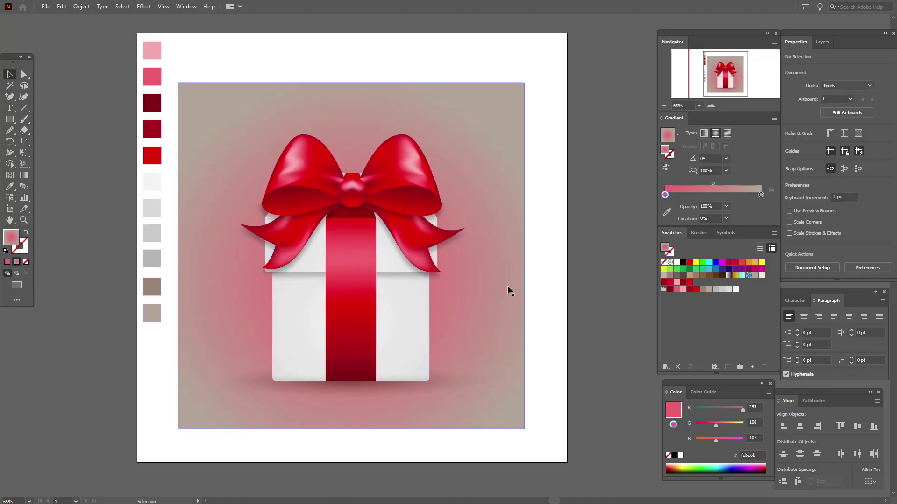